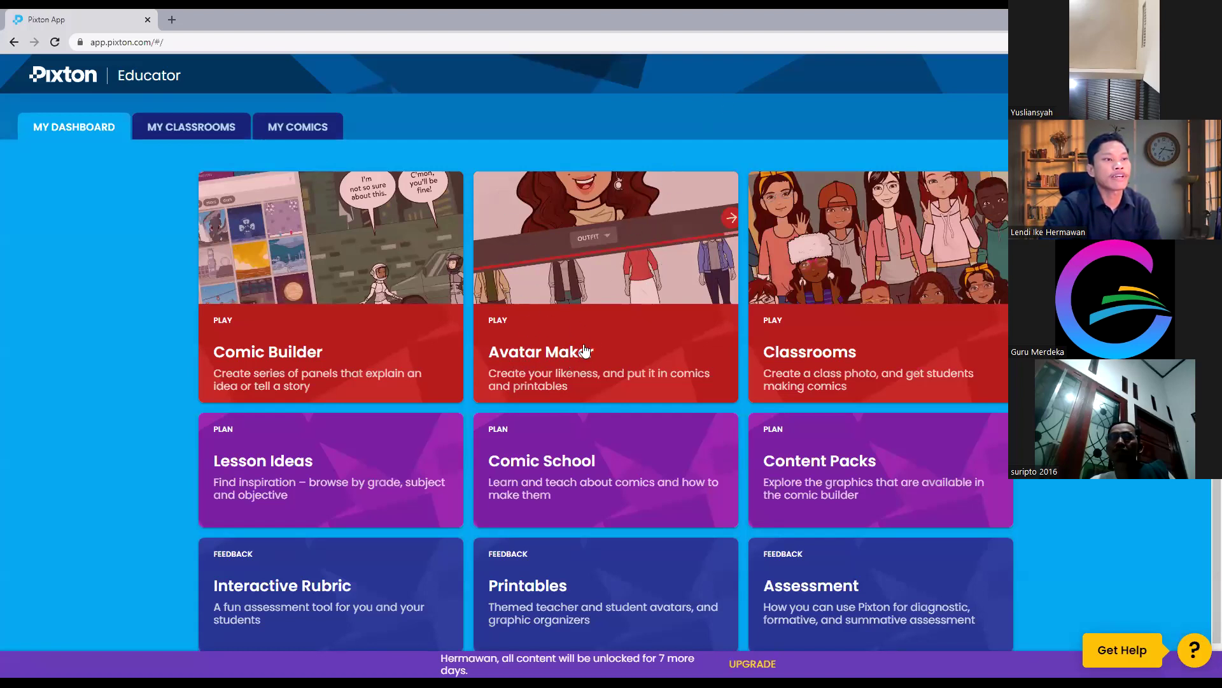
- Open the Avatar Maker and review the avatar's gender and body type options and the full list of attribute categories
click(584, 351)
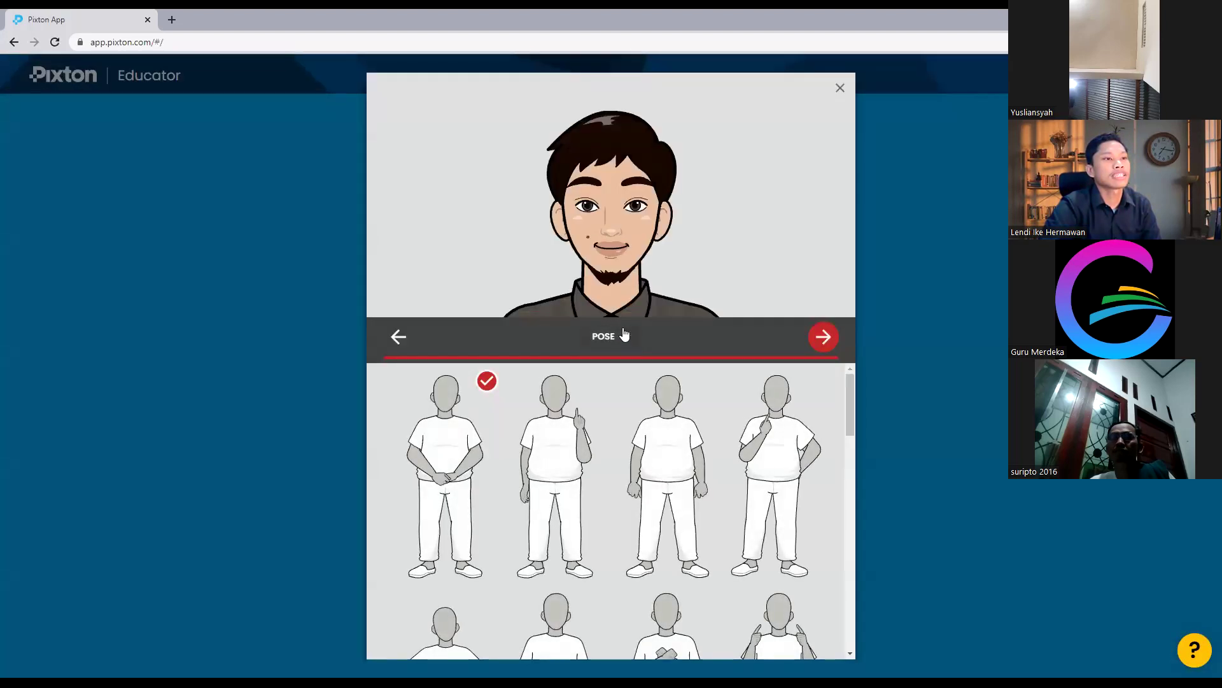
click(622, 336)
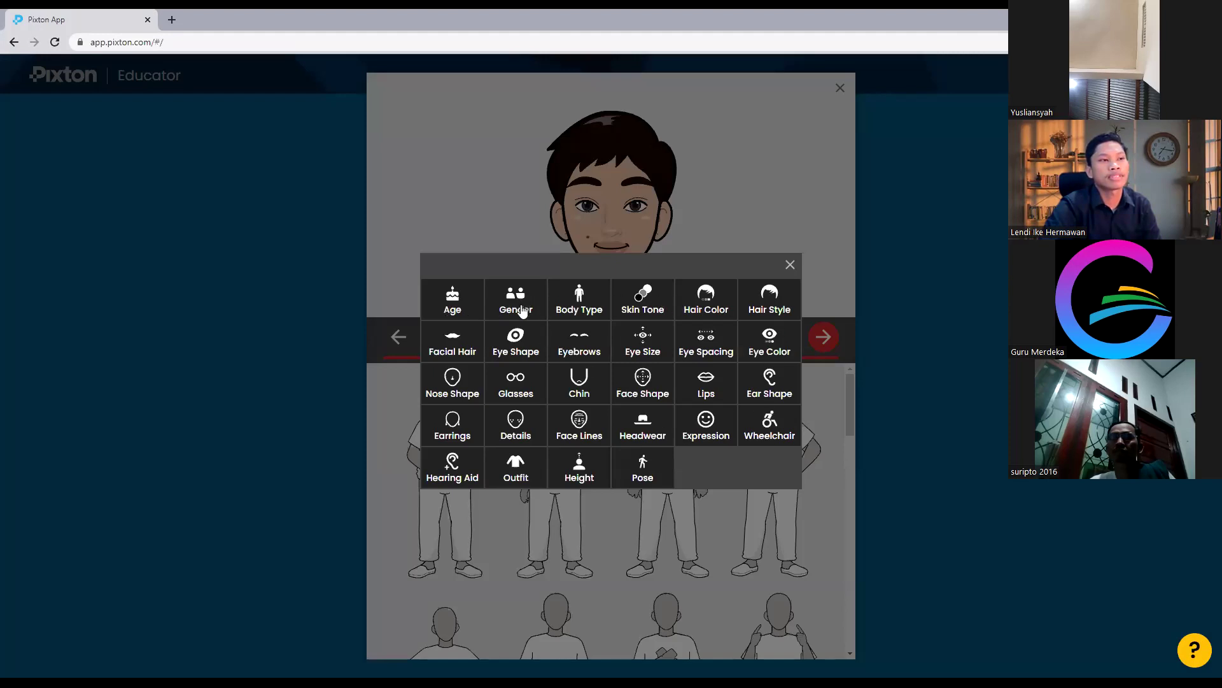
click(453, 303)
click(642, 473)
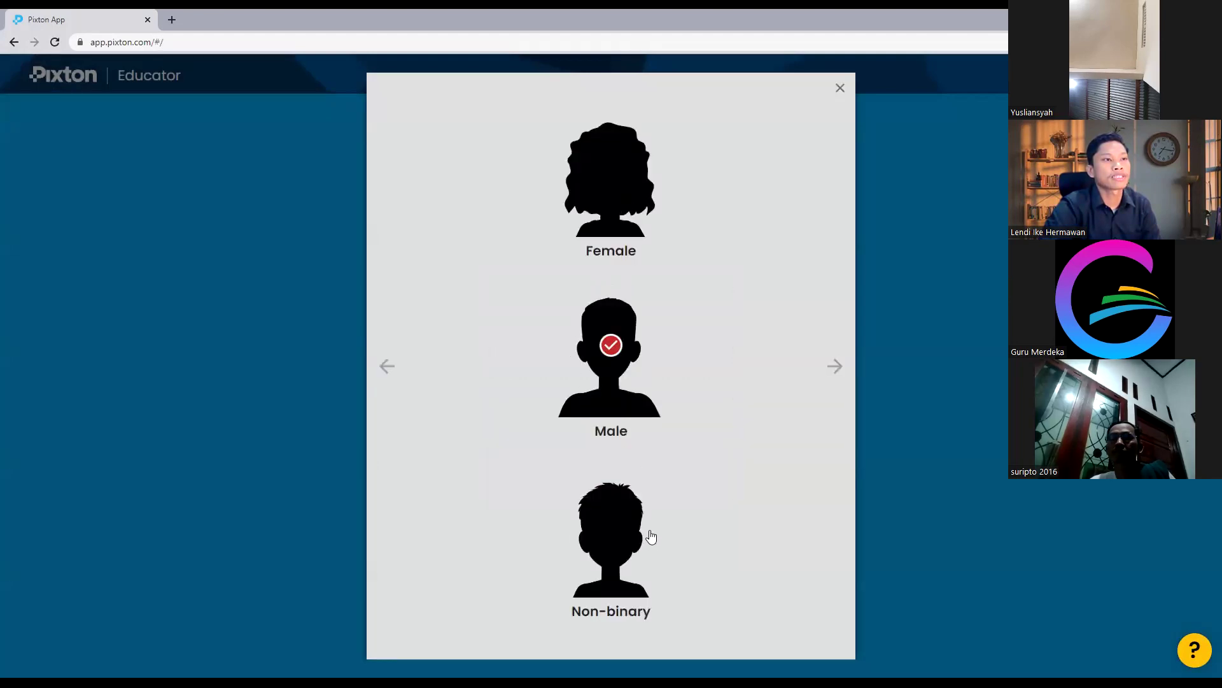
click(835, 368)
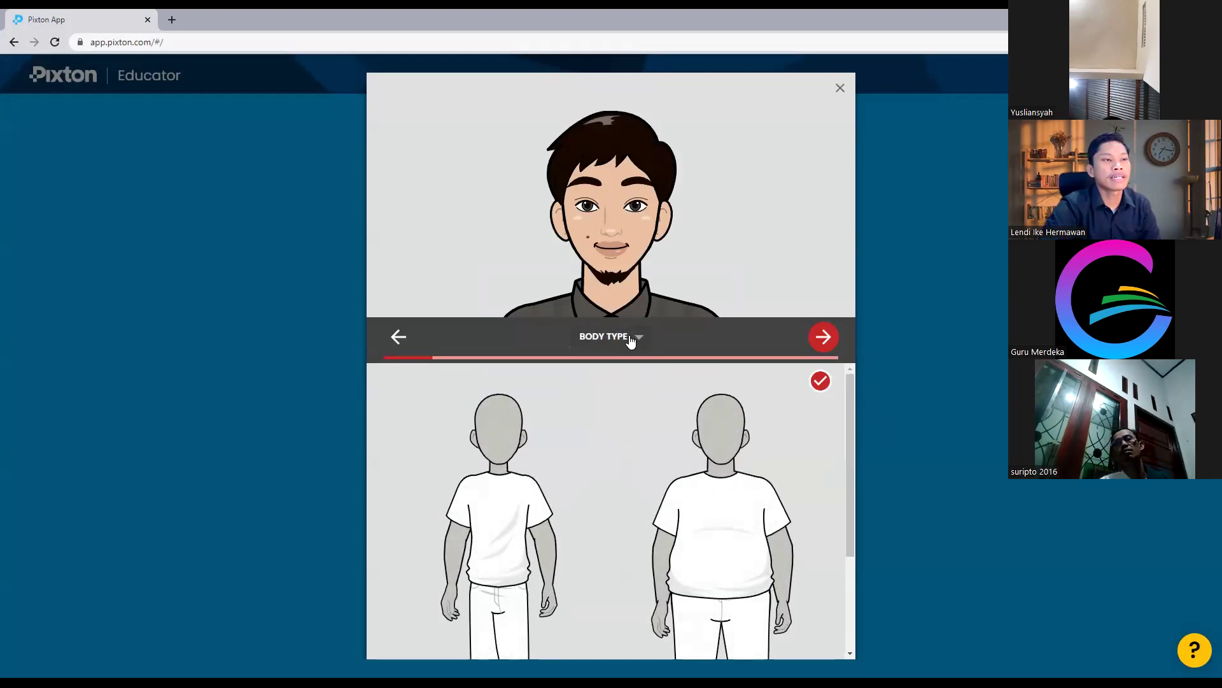
click(628, 338)
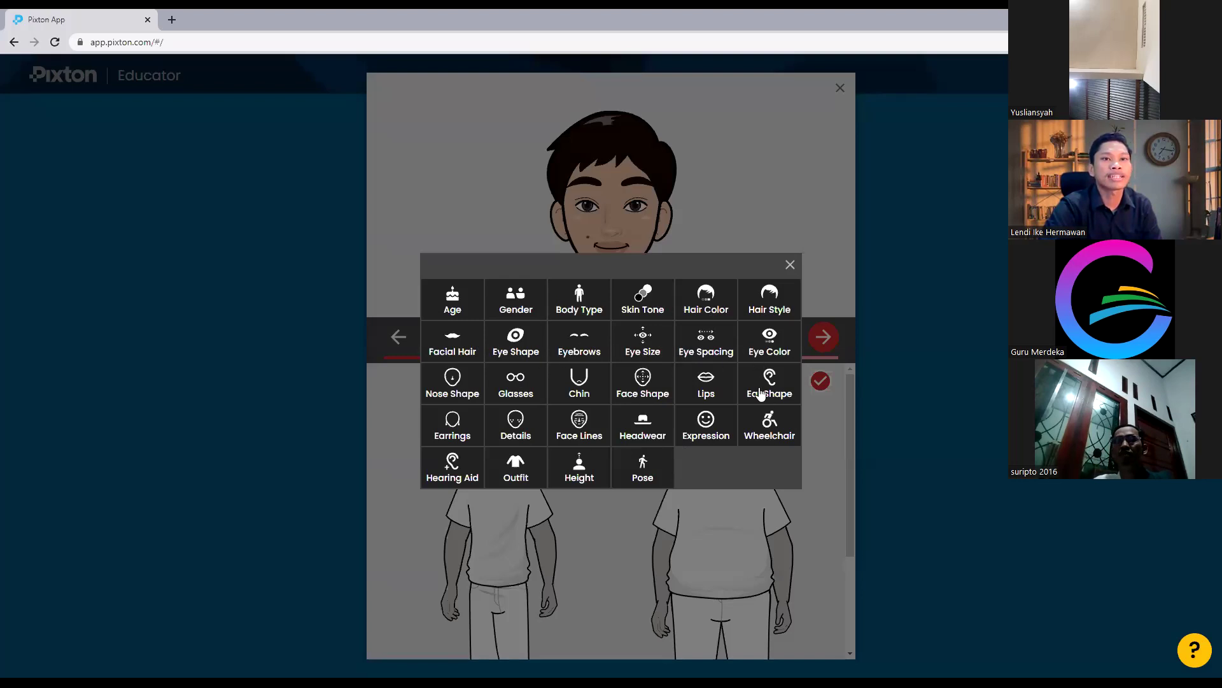
click(790, 265)
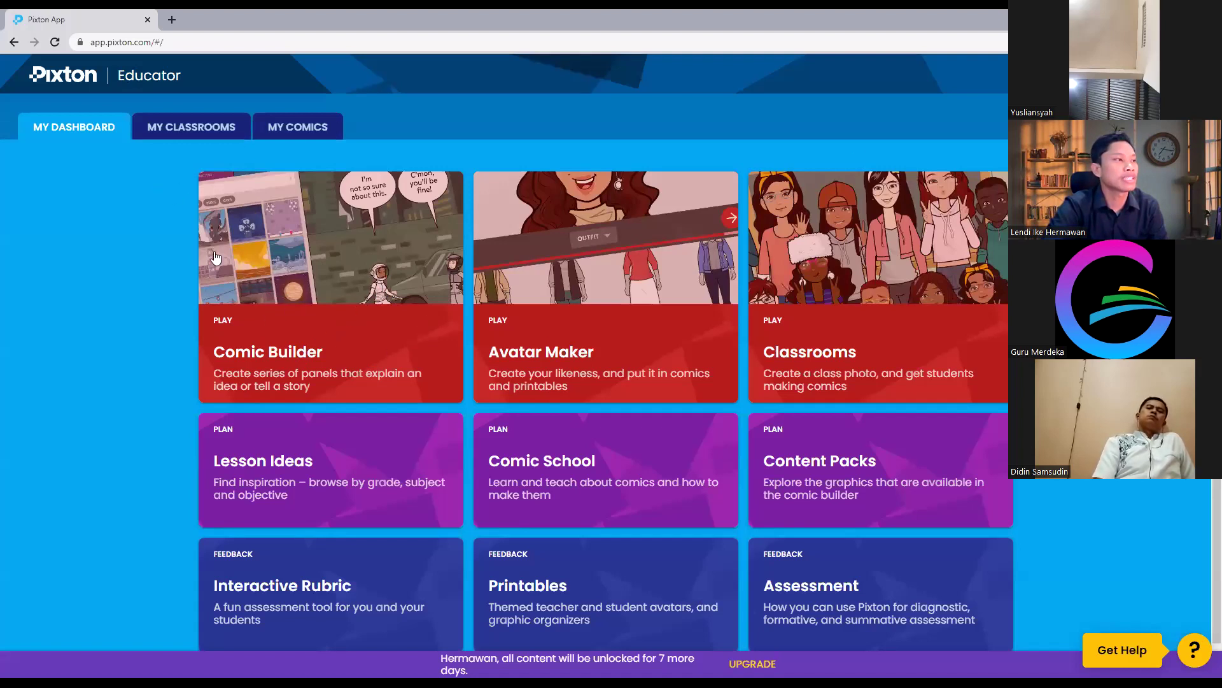
- Translate the dashboard page into Indonesian
right_click(138, 244)
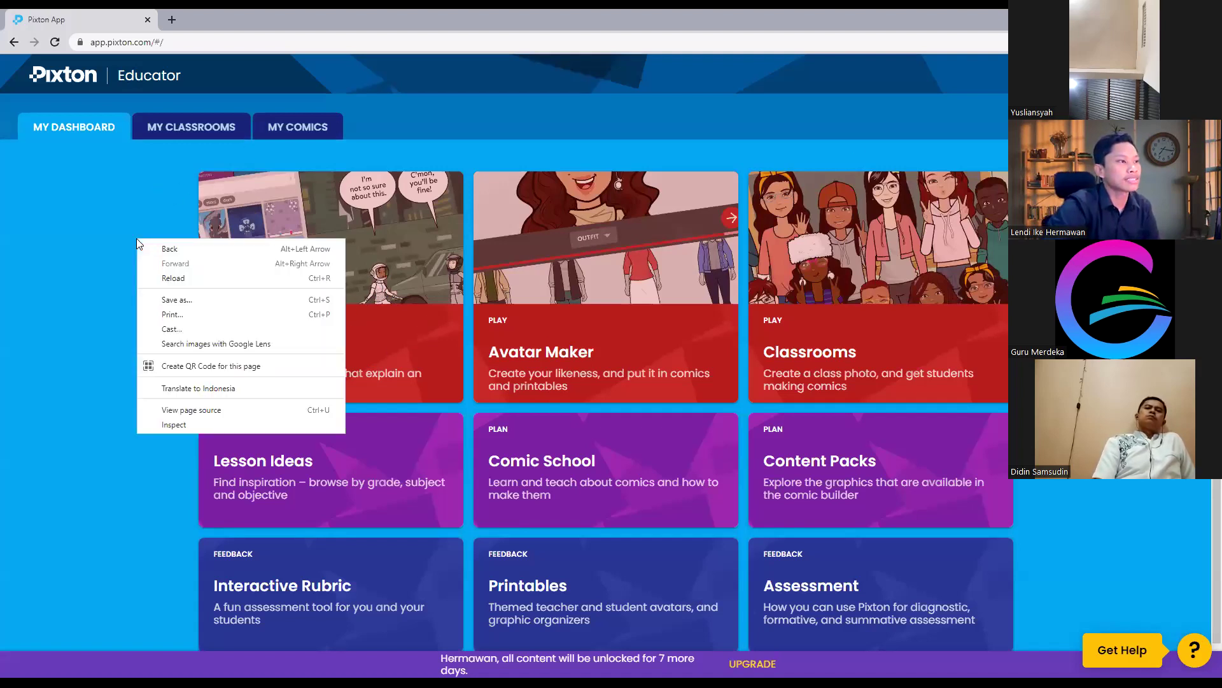
click(230, 390)
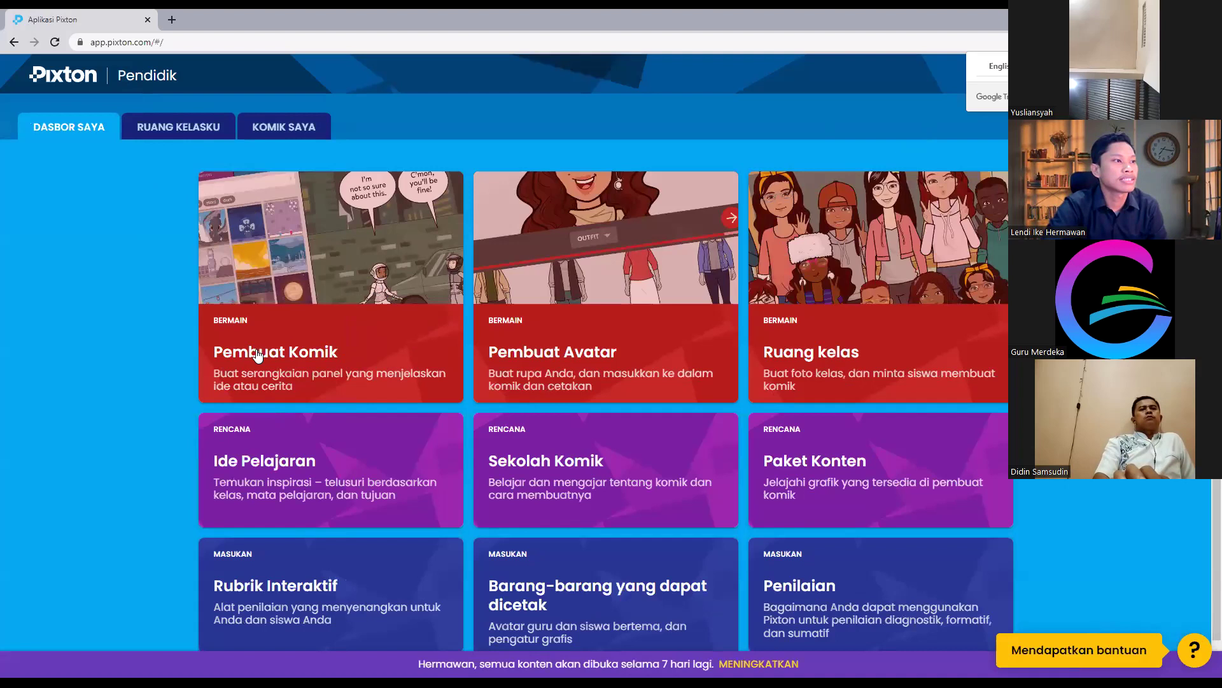
scroll(294, 316, down, 1)
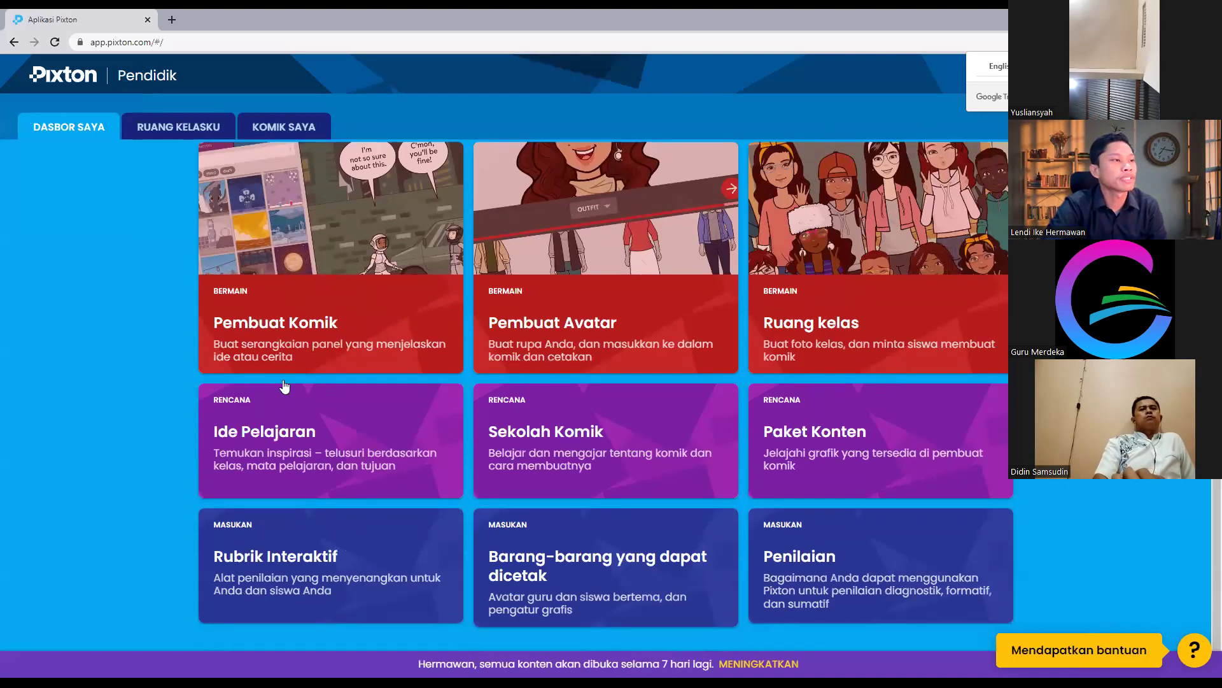
scroll(283, 388, up, 1)
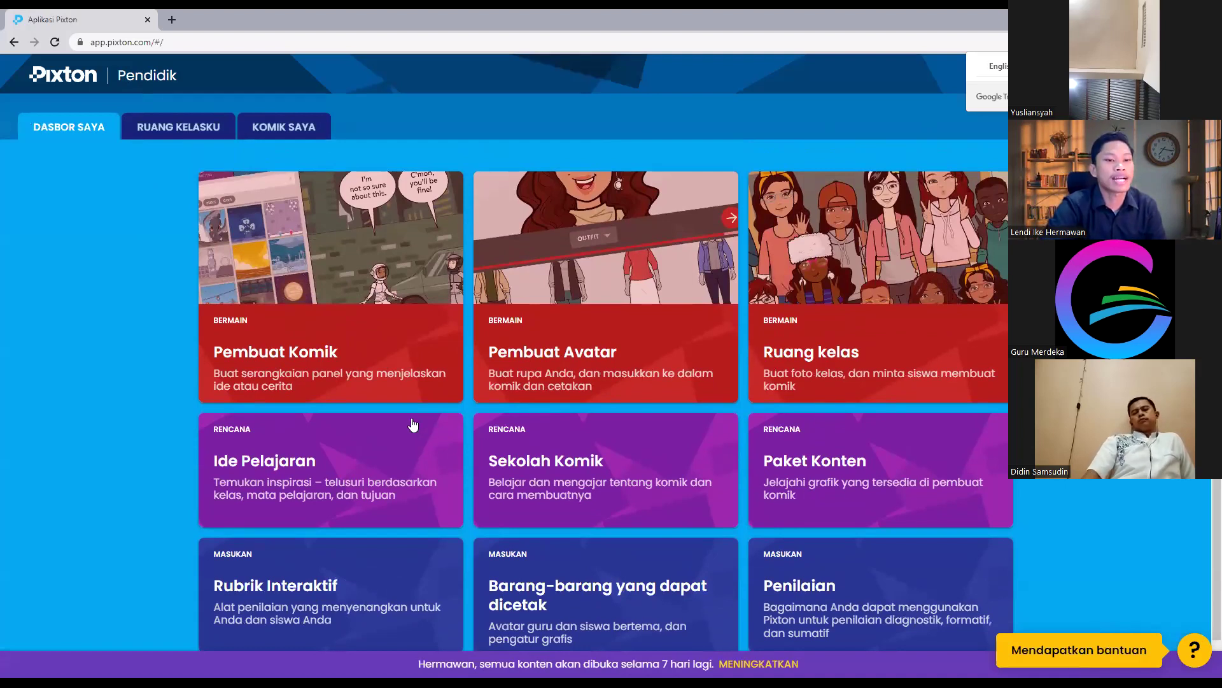
scroll(414, 423, down, 1)
scroll(178, 305, up, 1)
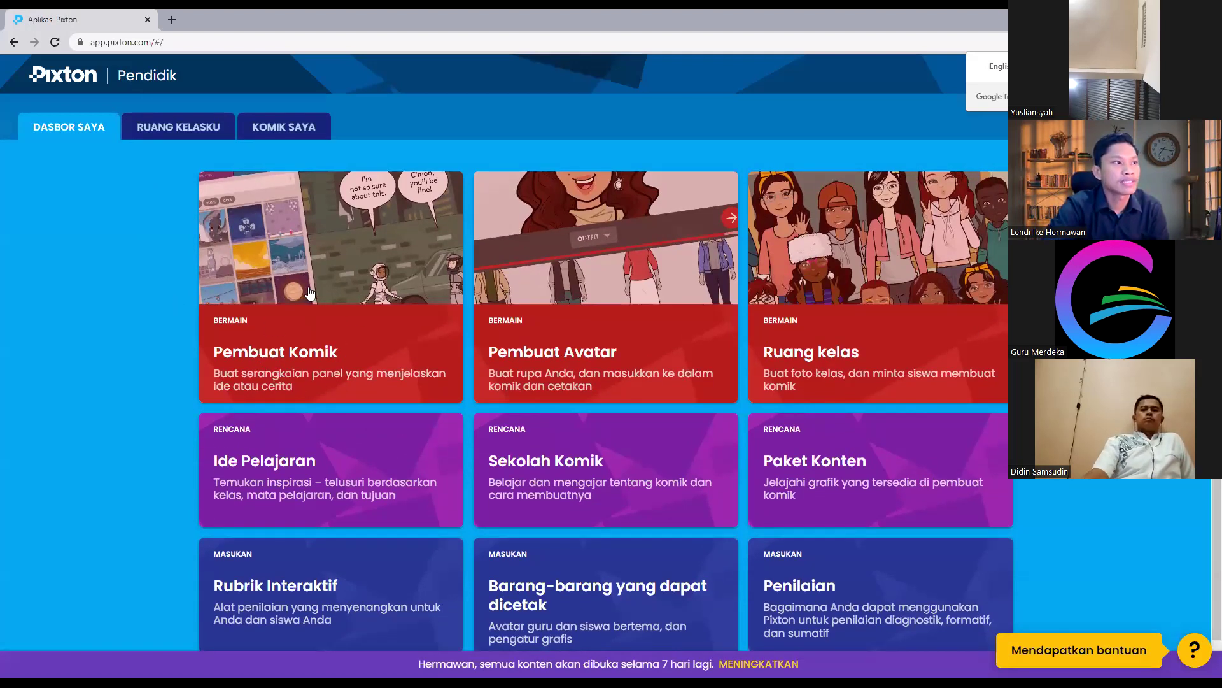
- Create a blank comic through Pembuat Komik and return to the main dashboard
click(336, 270)
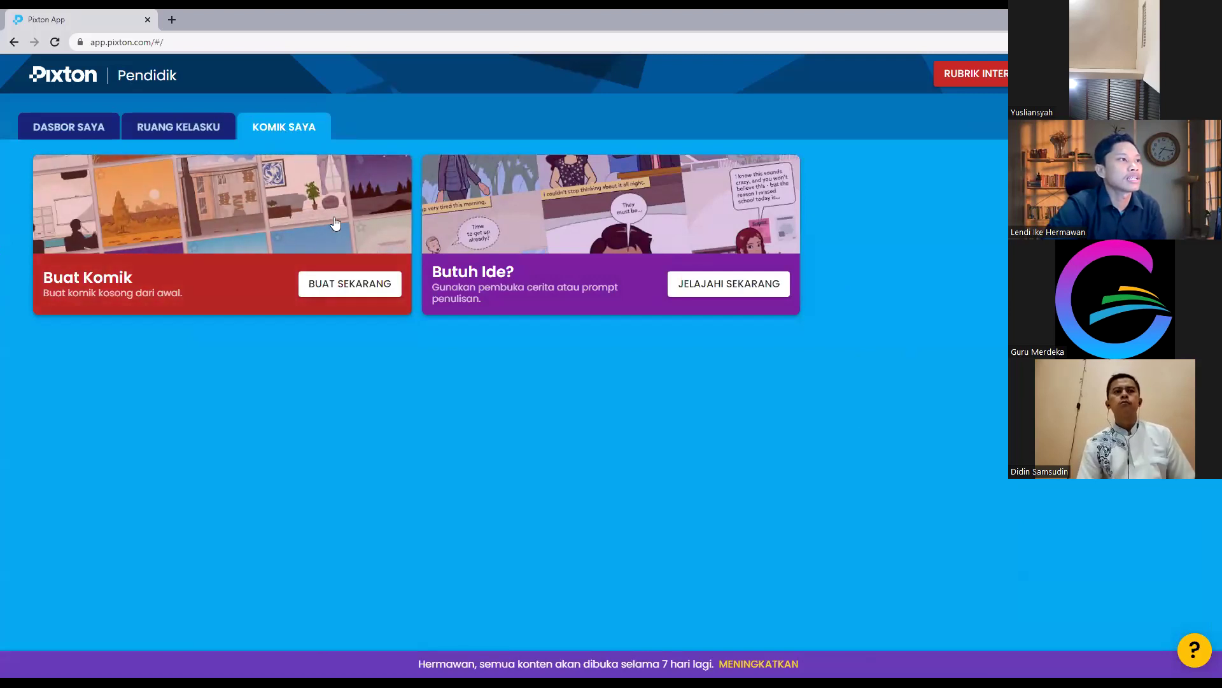
click(337, 285)
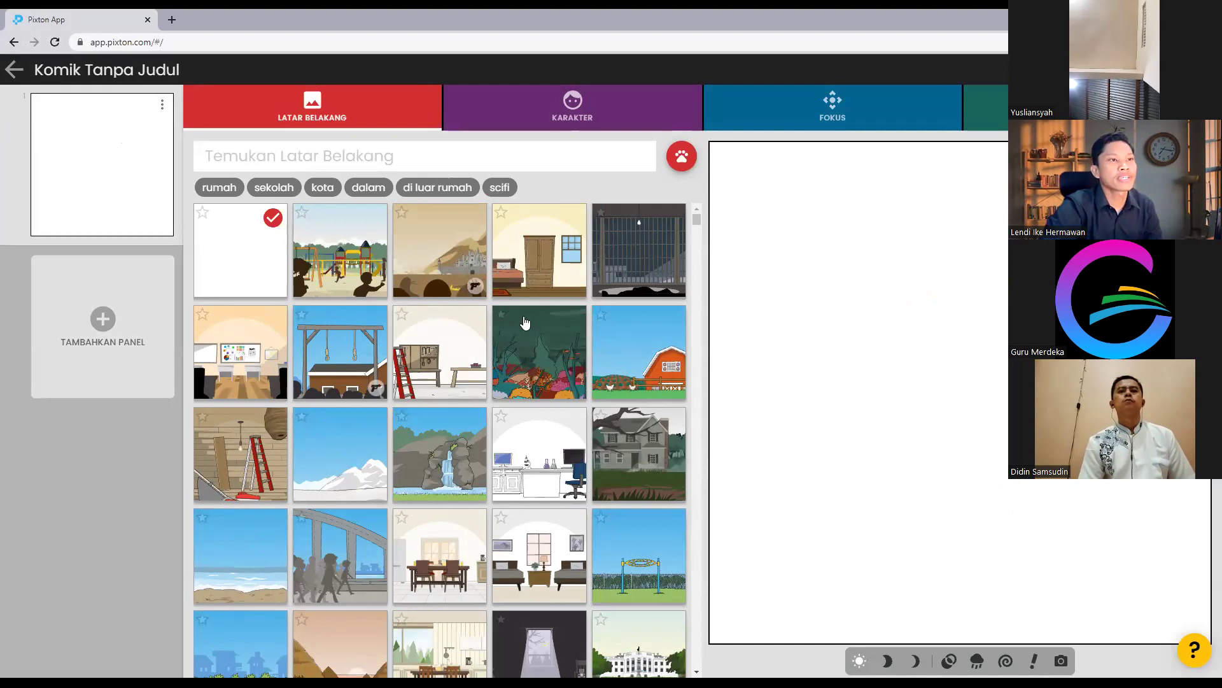
click(14, 69)
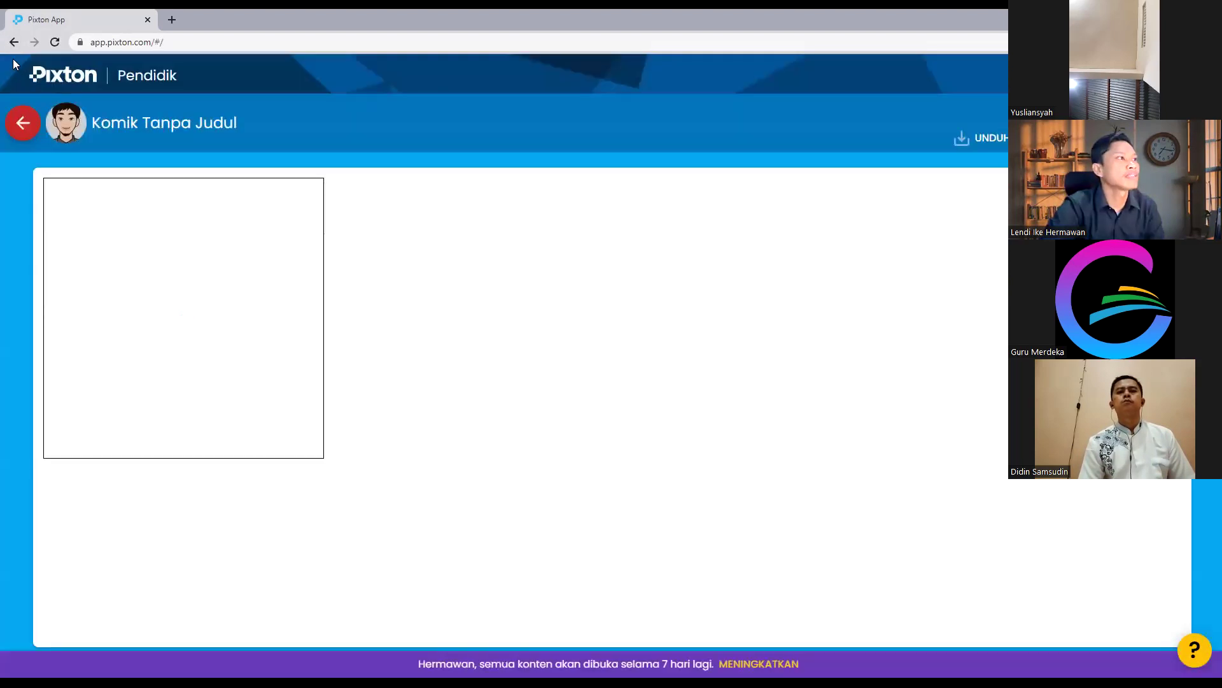
click(22, 122)
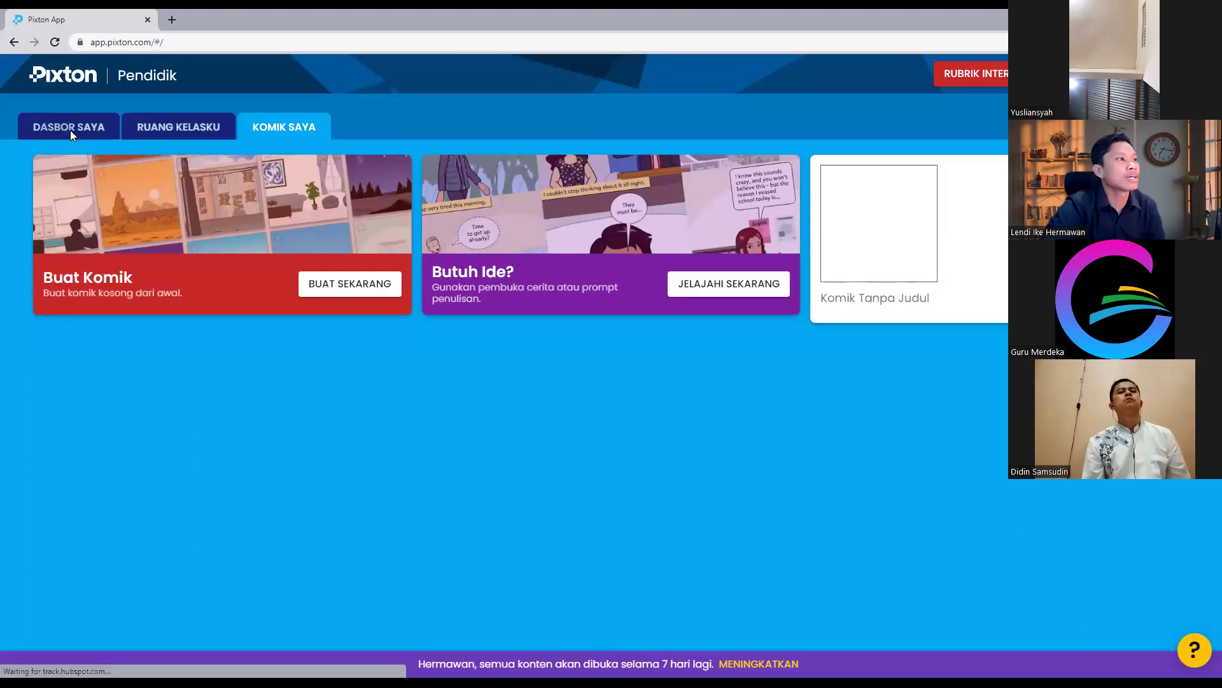
click(65, 131)
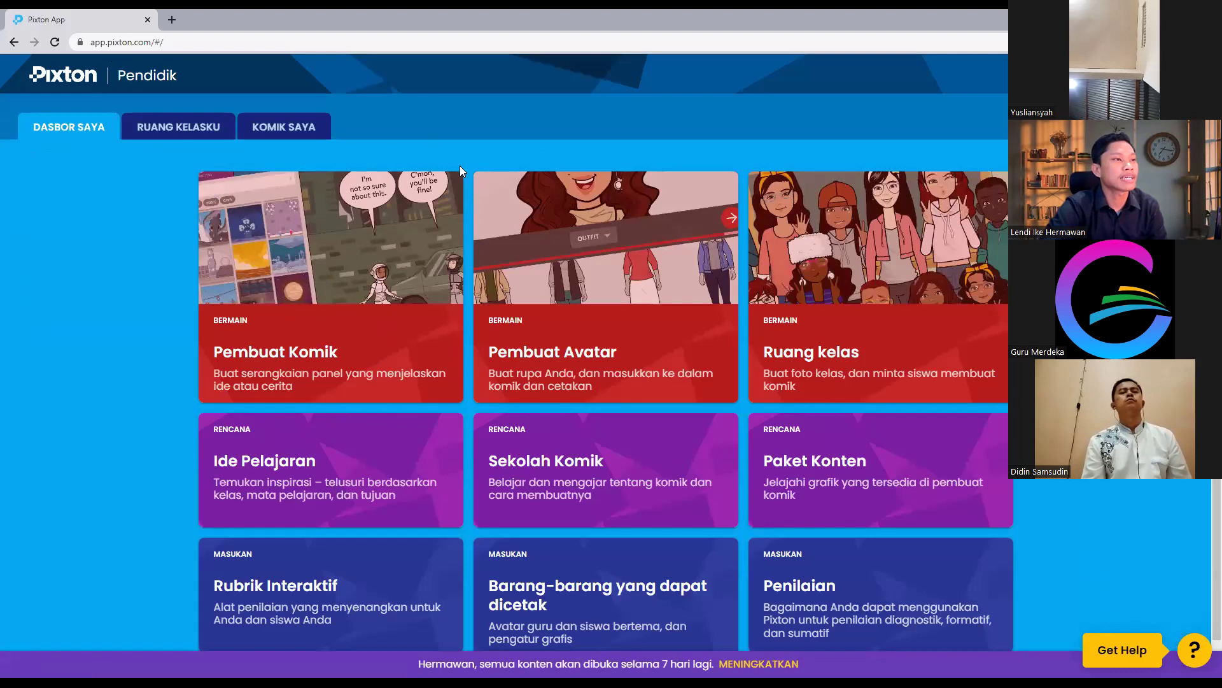
- Start another blank comic from scratch and display the background choices for its first panel
click(293, 342)
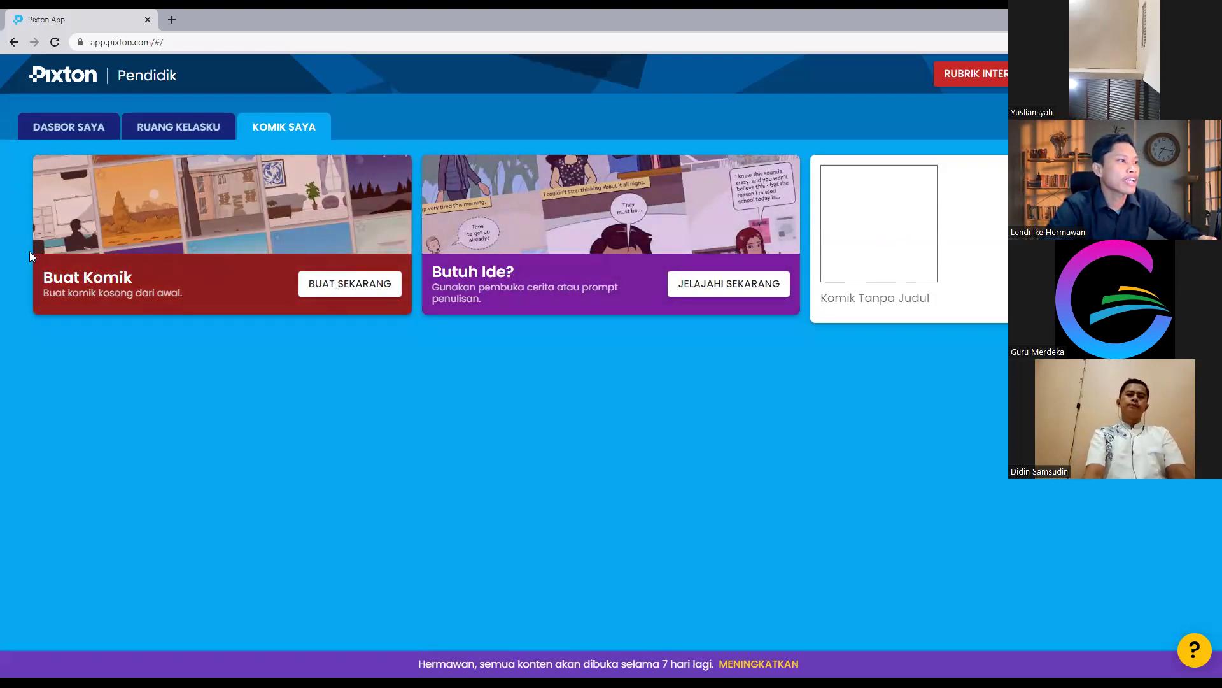
click(353, 284)
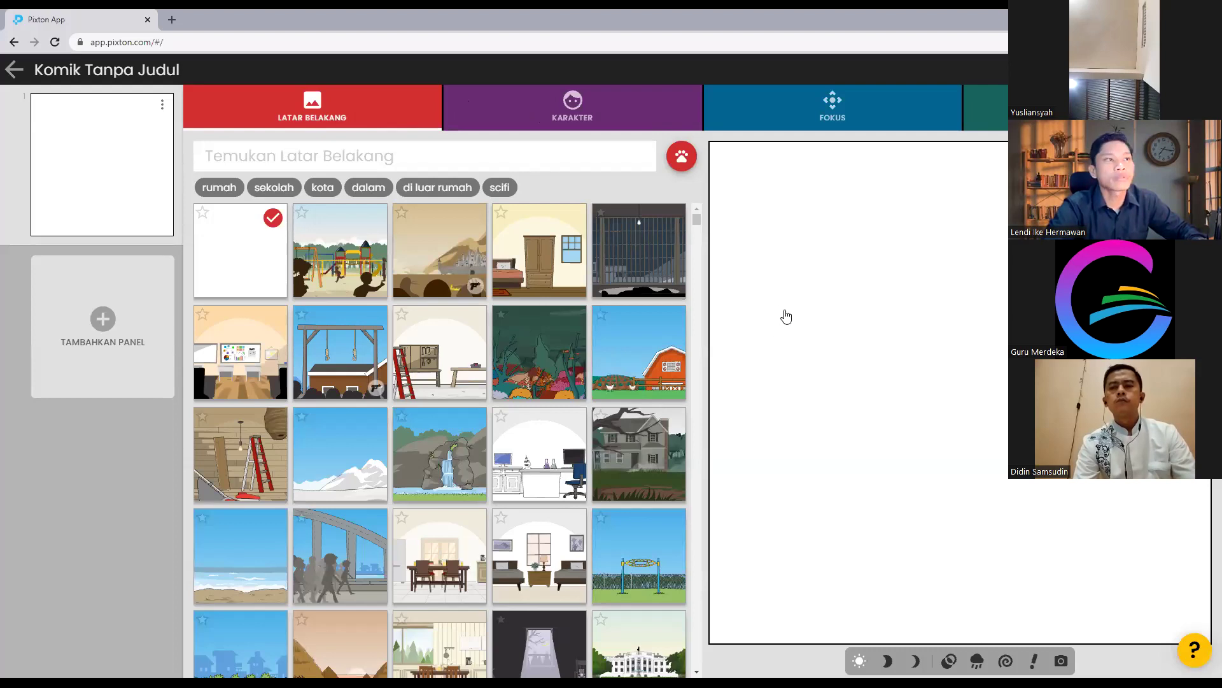
click(599, 110)
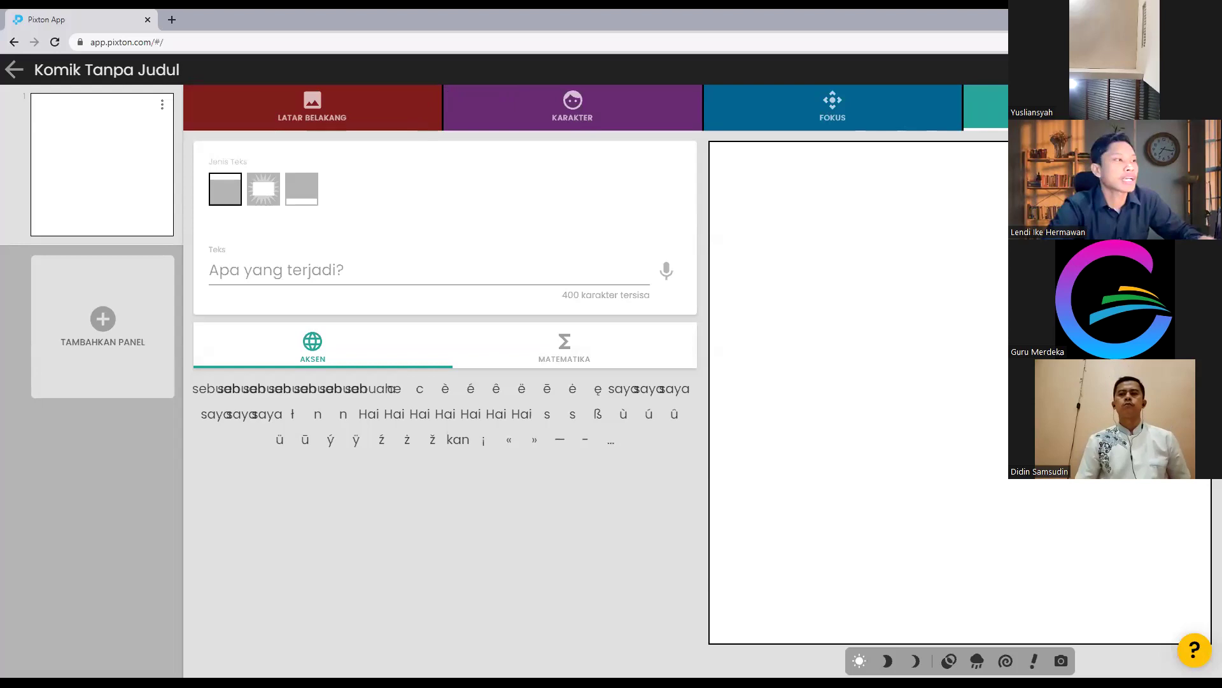
click(338, 109)
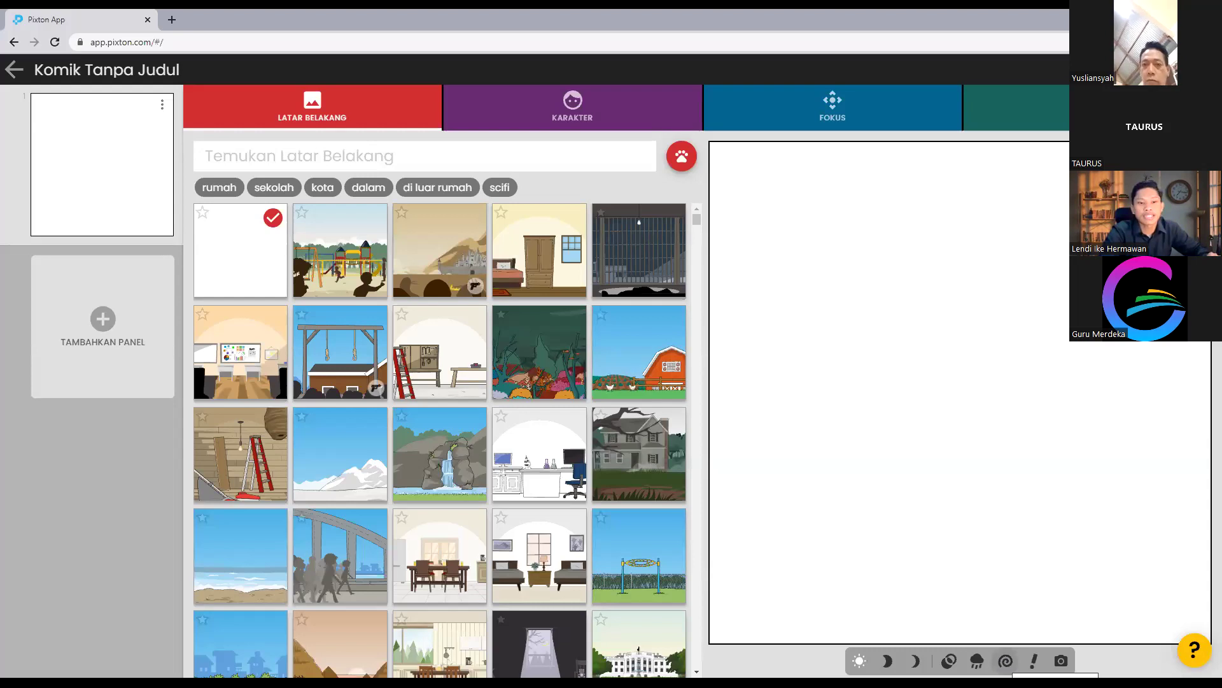
- Apply the yellow burst effect with orange spikes around the edges to the blank first panel
click(1008, 661)
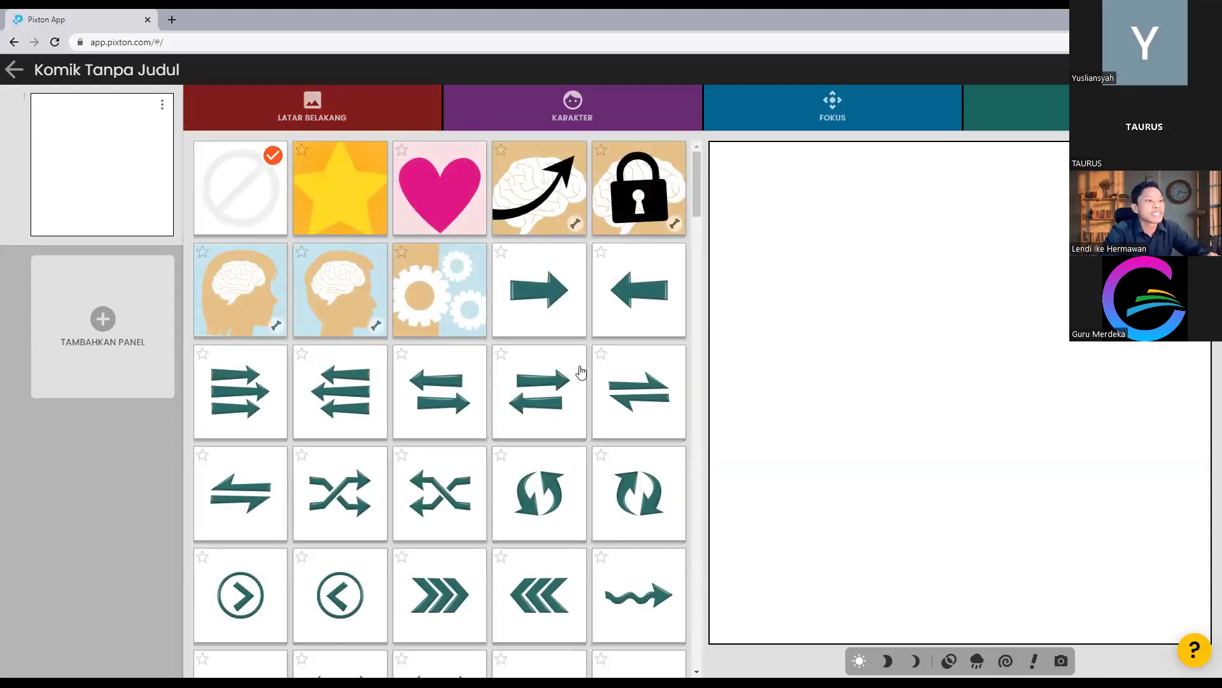
scroll(581, 384, down, 5)
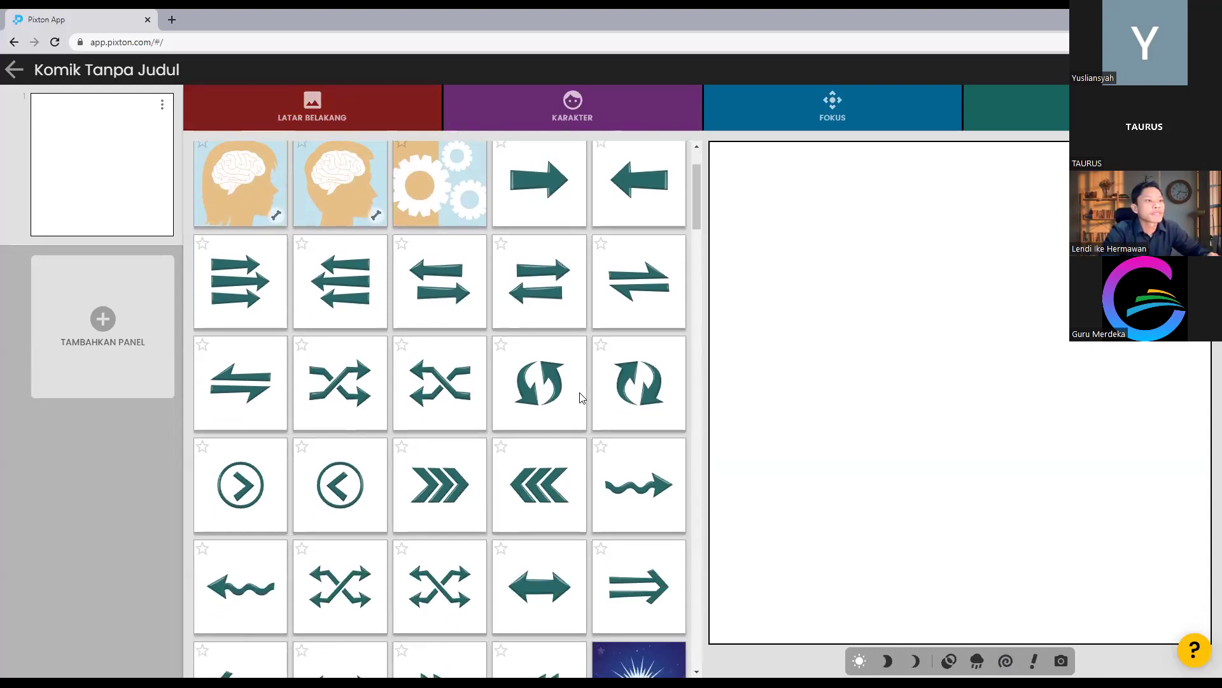
scroll(576, 441, down, 3)
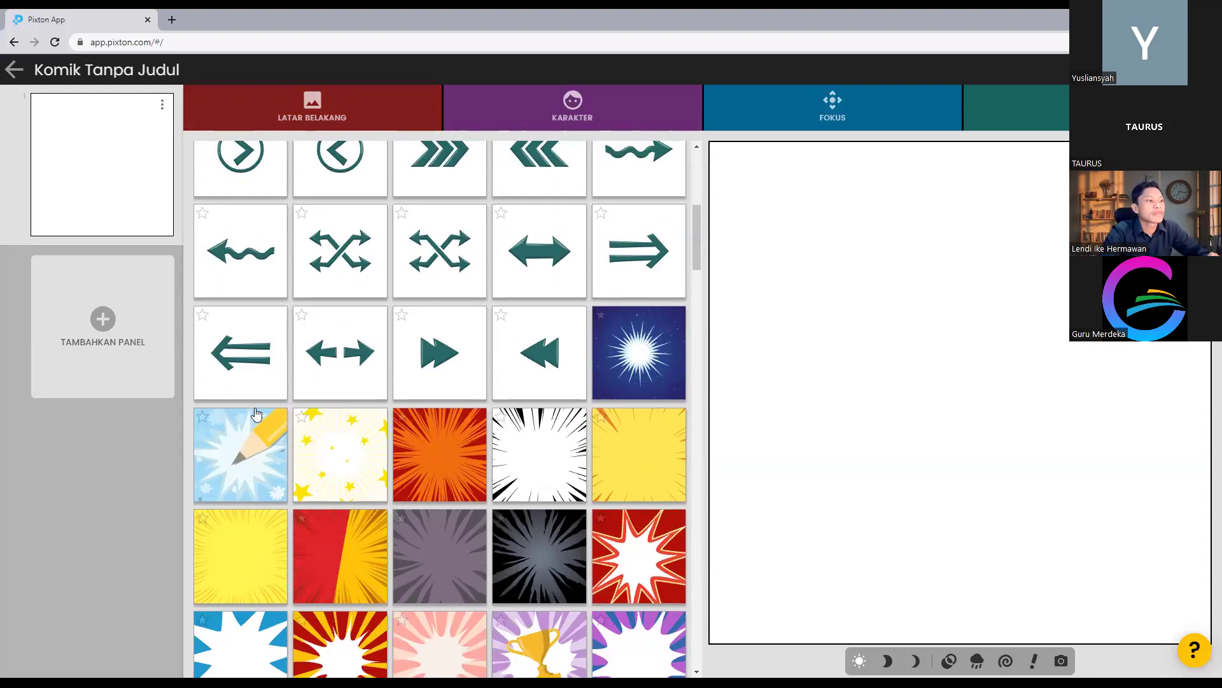
scroll(421, 273, down, 1)
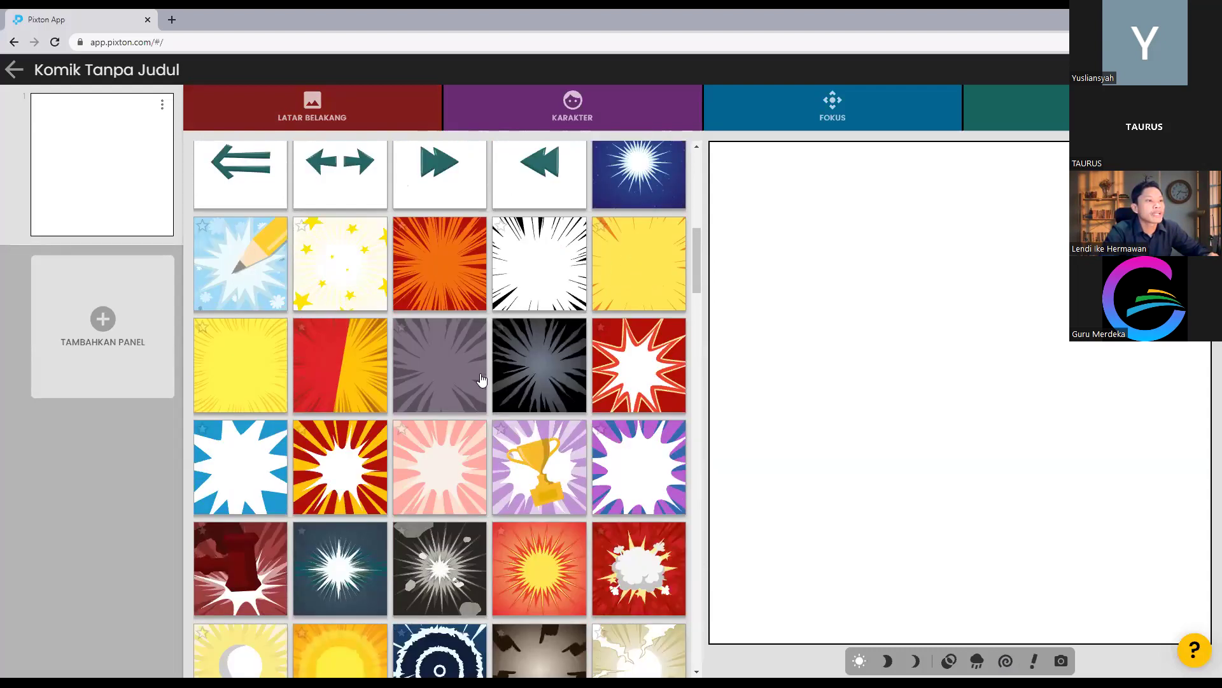
scroll(466, 368, down, 6)
scroll(638, 276, down, 5)
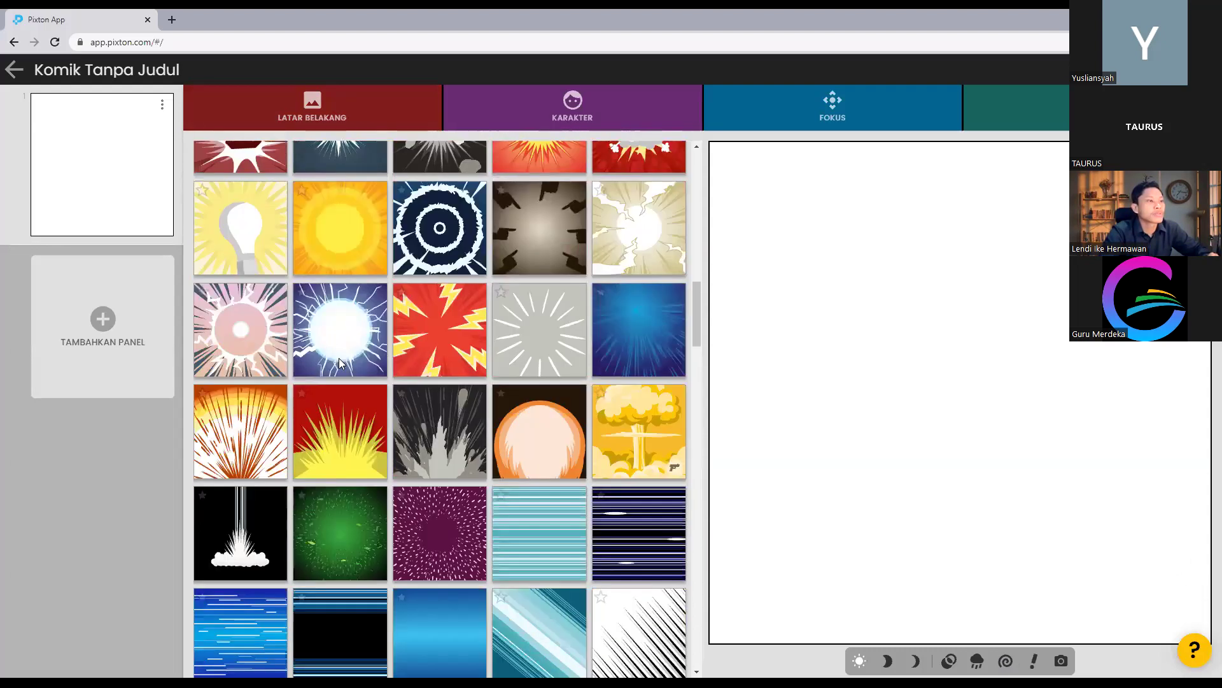
scroll(495, 439, down, 1)
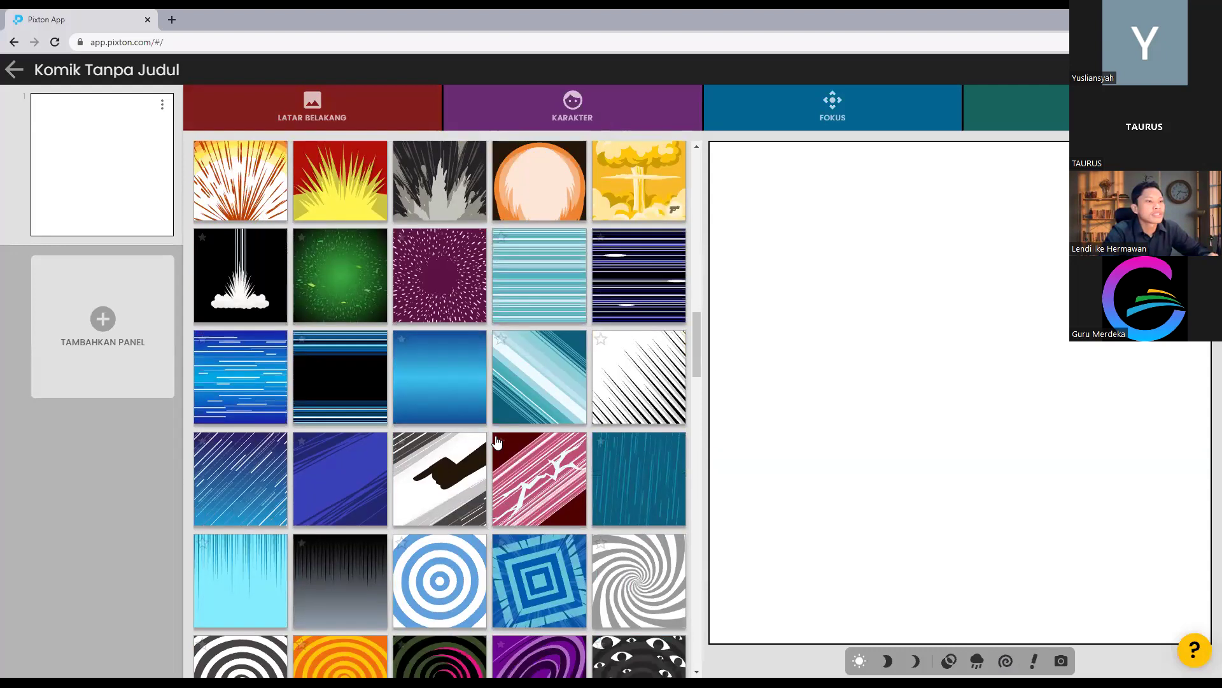
scroll(497, 441, down, 3)
scroll(413, 461, down, 3)
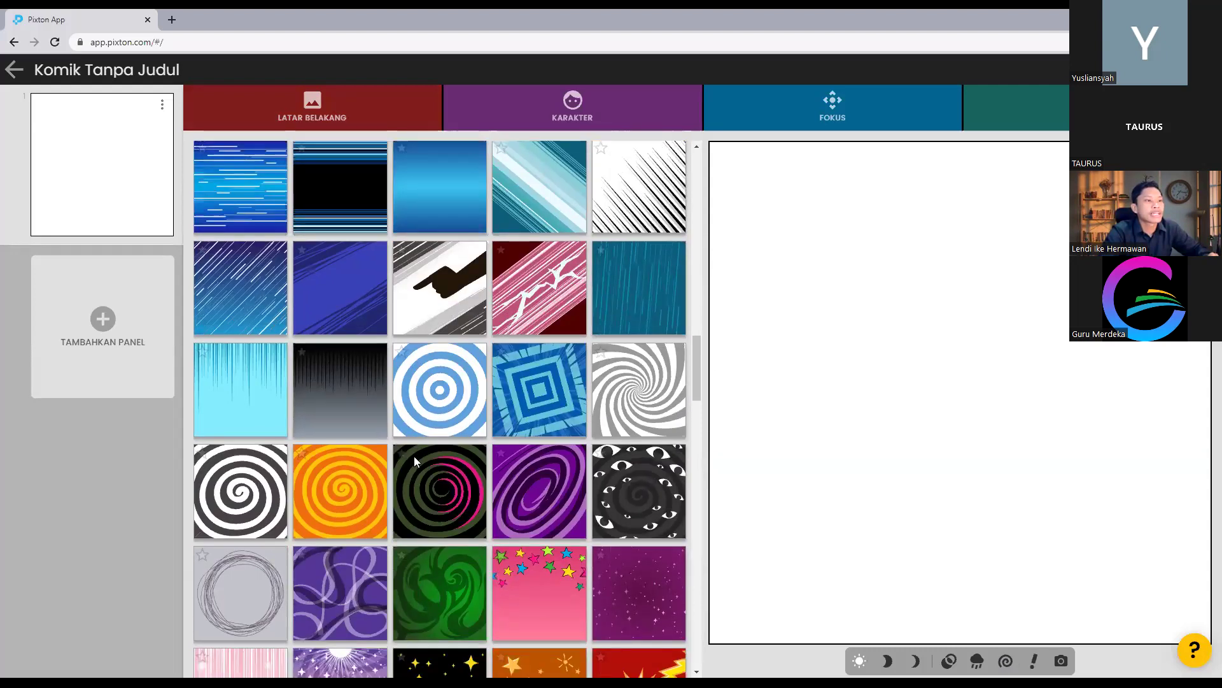
scroll(414, 455, down, 15)
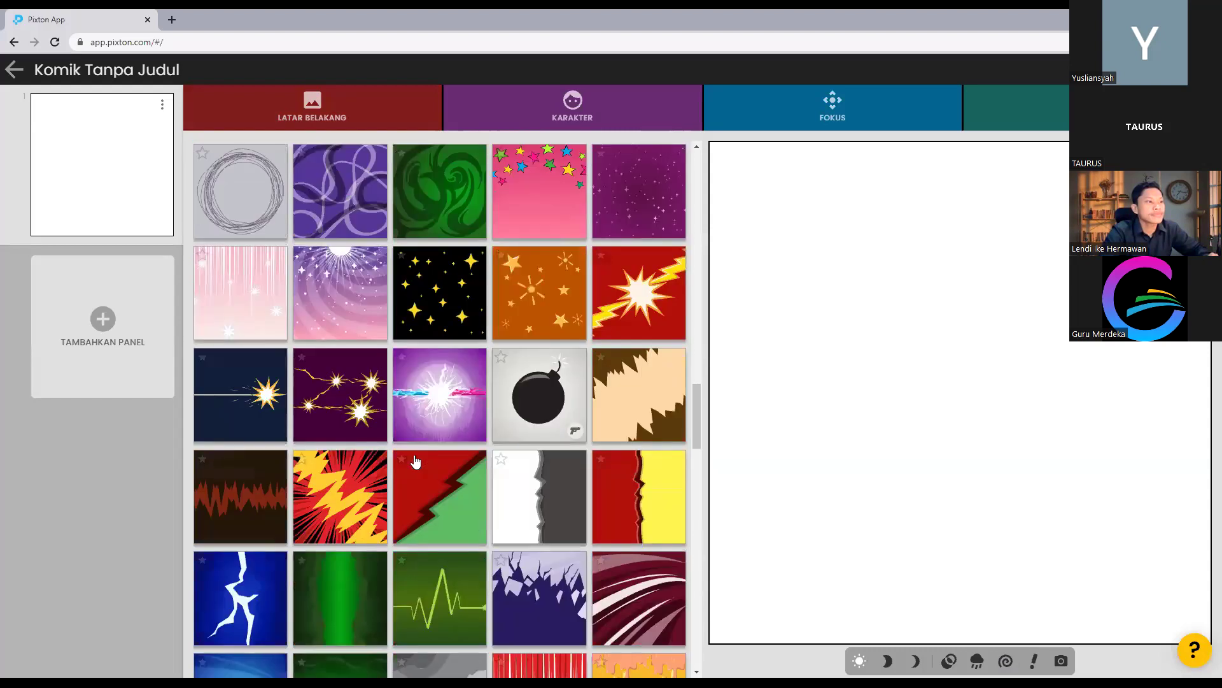
scroll(412, 446, down, 4)
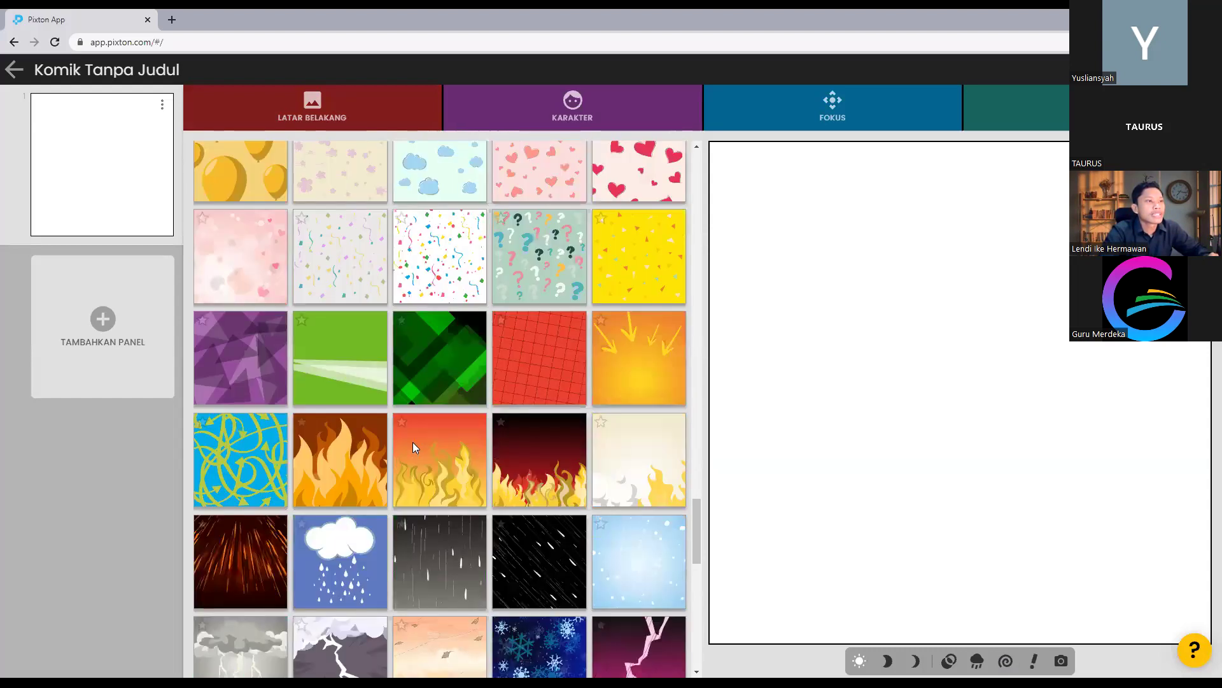
scroll(440, 453, up, 7)
scroll(440, 453, up, 10)
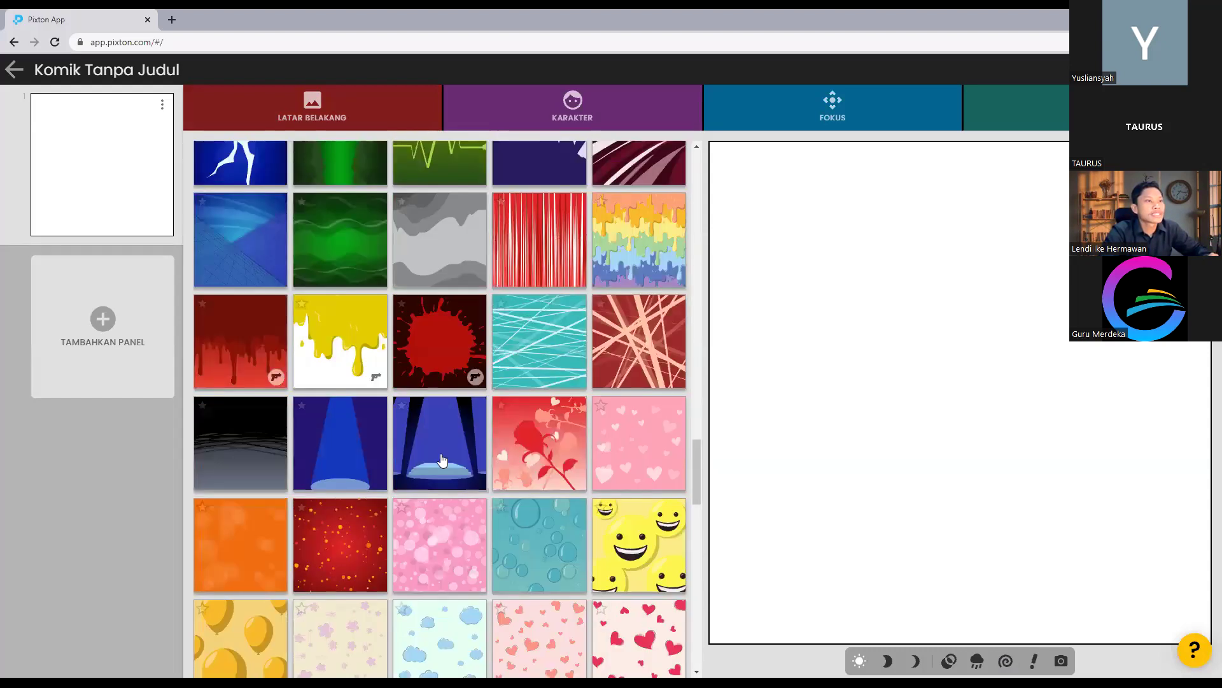
scroll(559, 344, up, 10)
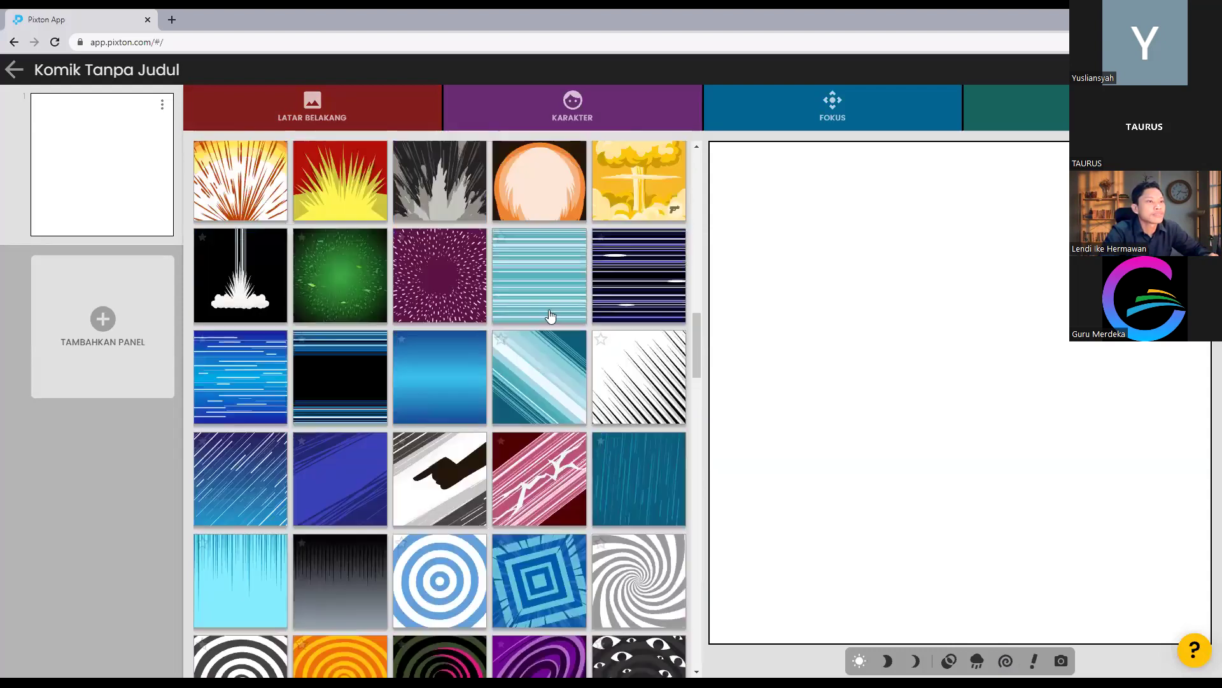
scroll(643, 329, up, 11)
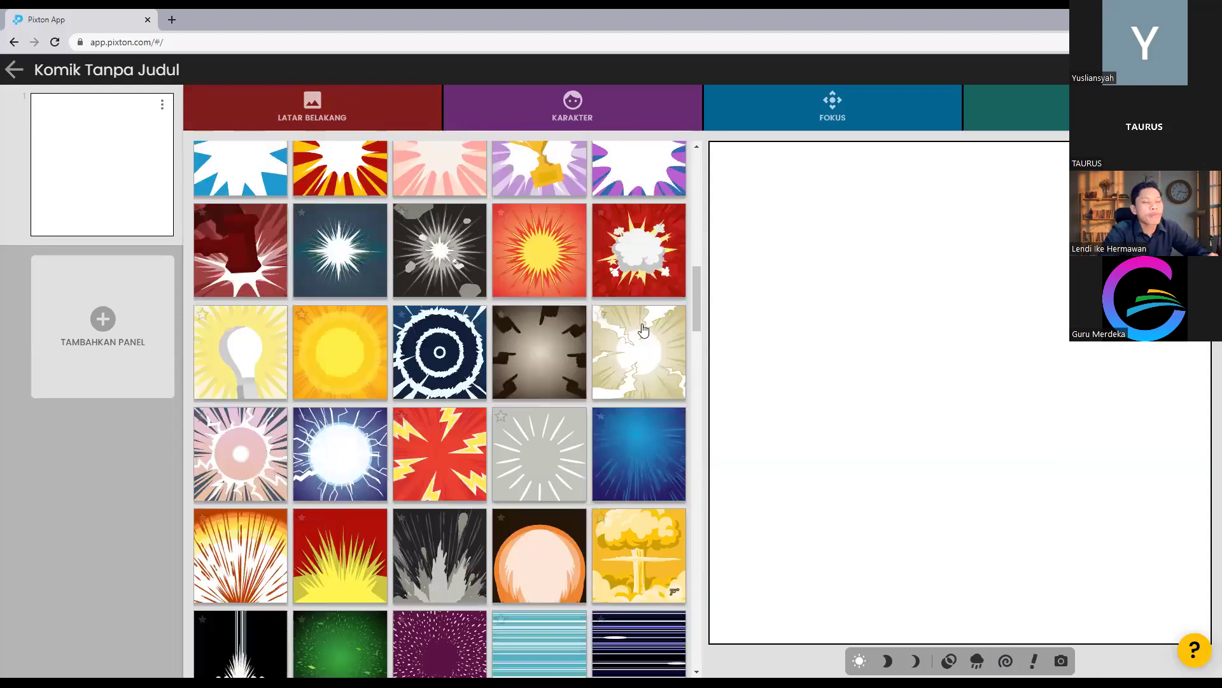
scroll(536, 349, down, 1)
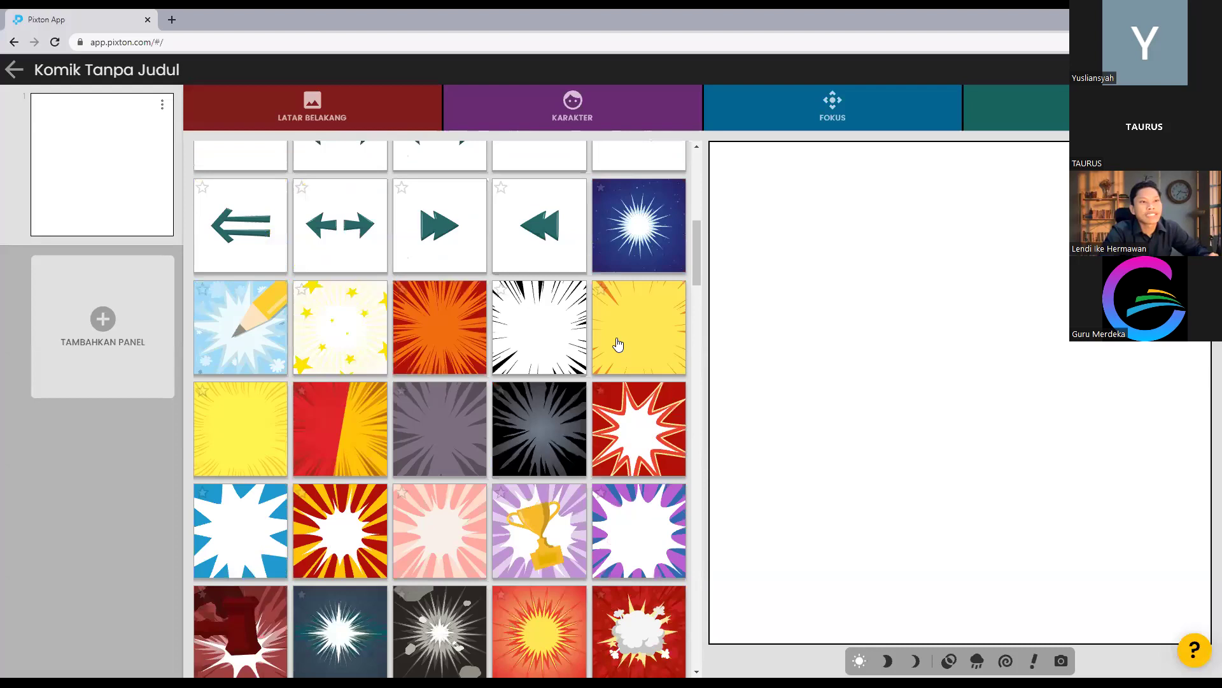
click(639, 336)
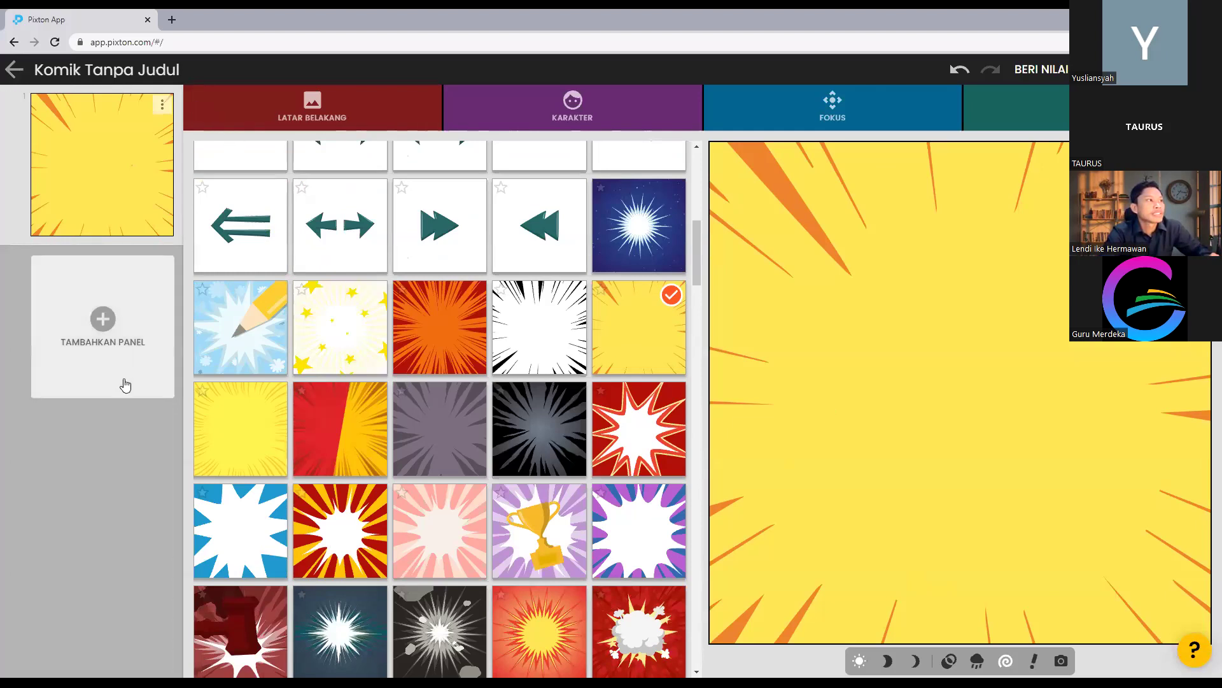
- Delete the comic's first panel with the yellow burst effect and confirm the deletion
click(162, 105)
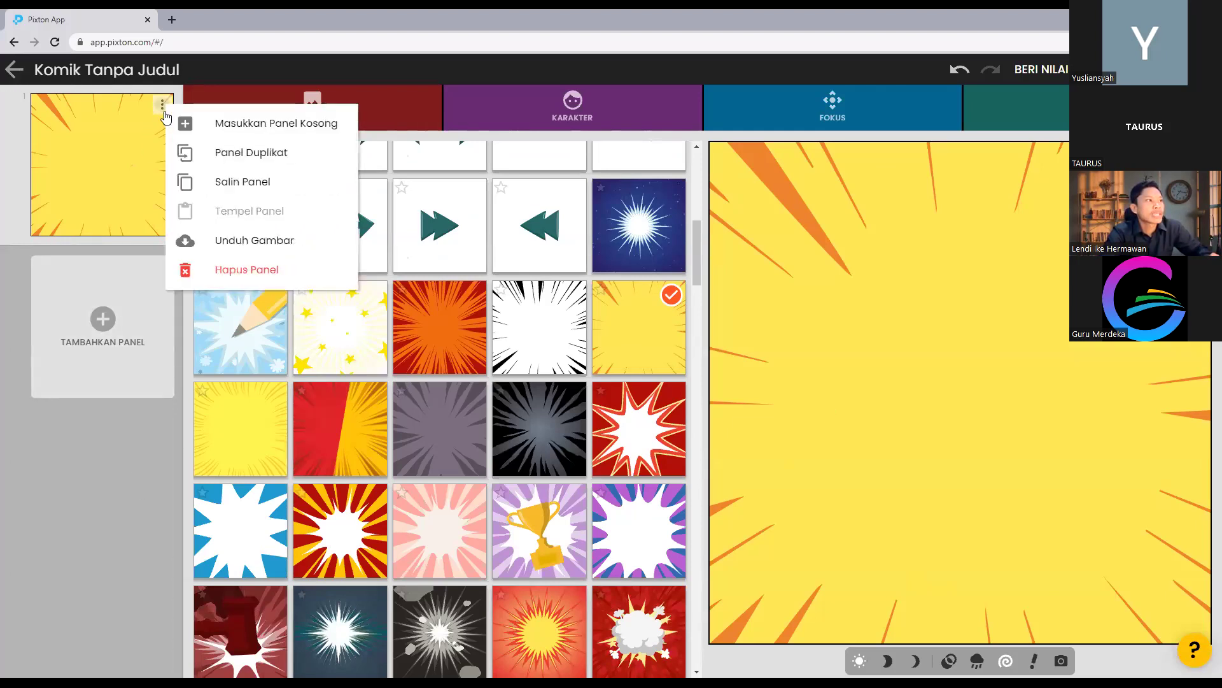
click(219, 271)
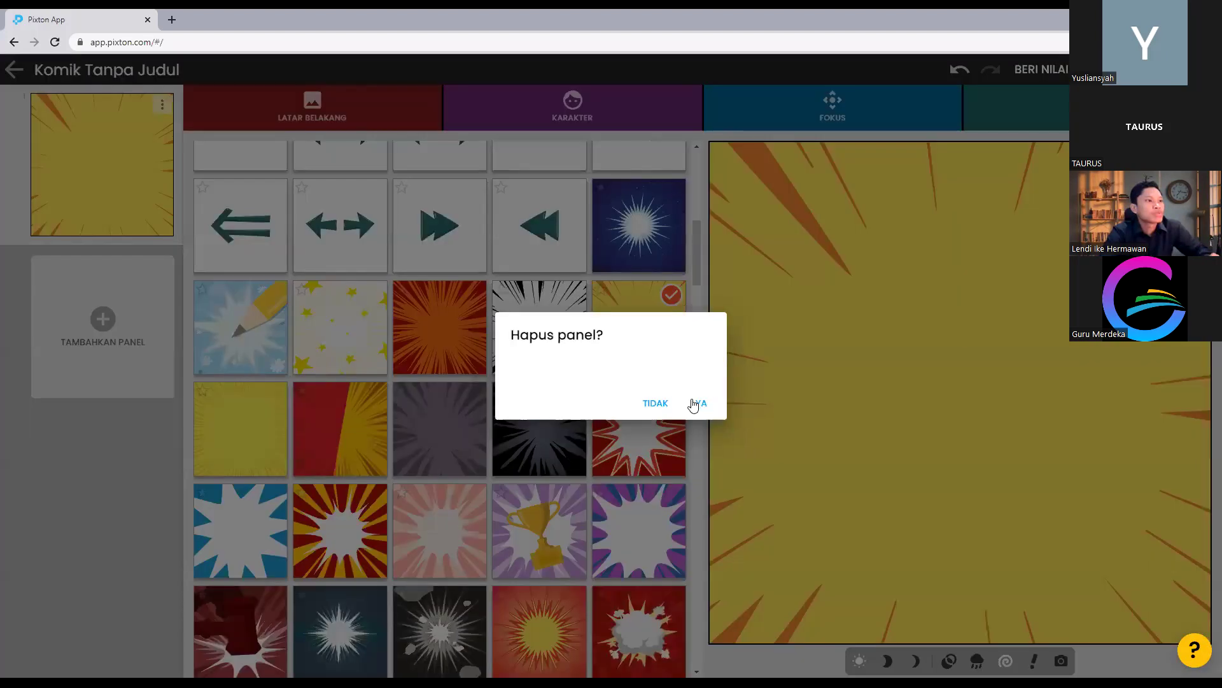
key(Return)
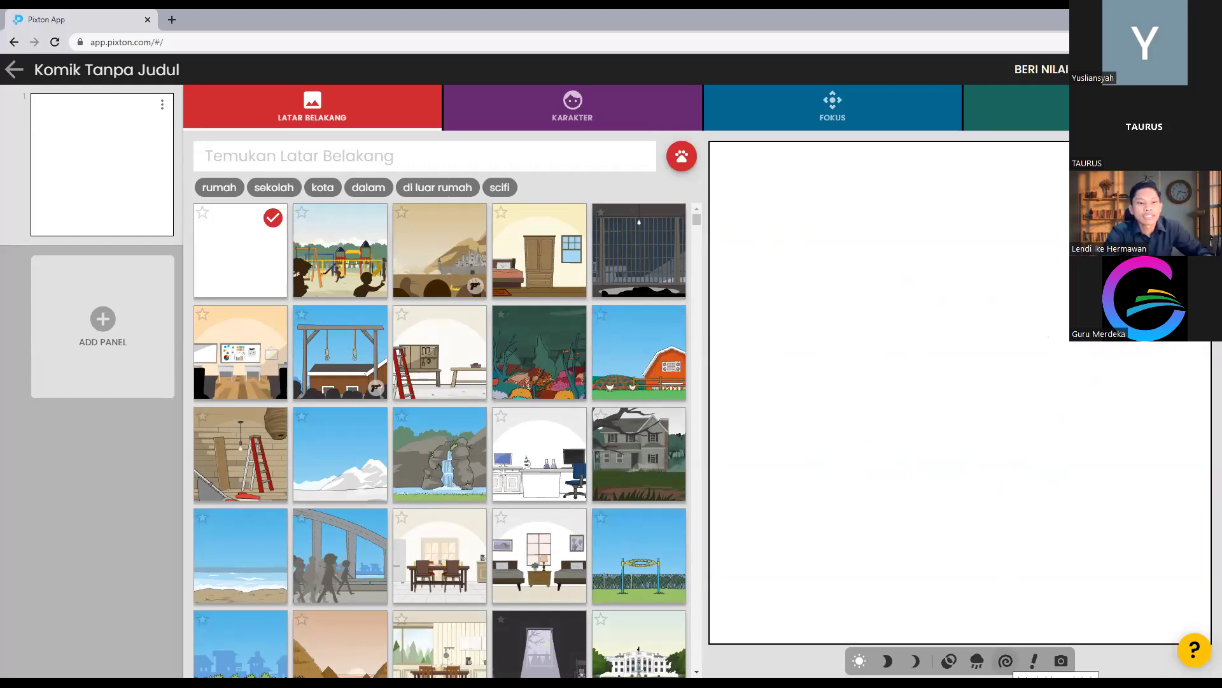
- Reapply the yellow burst effect with orange edge spikes to the emptied first panel
click(1006, 661)
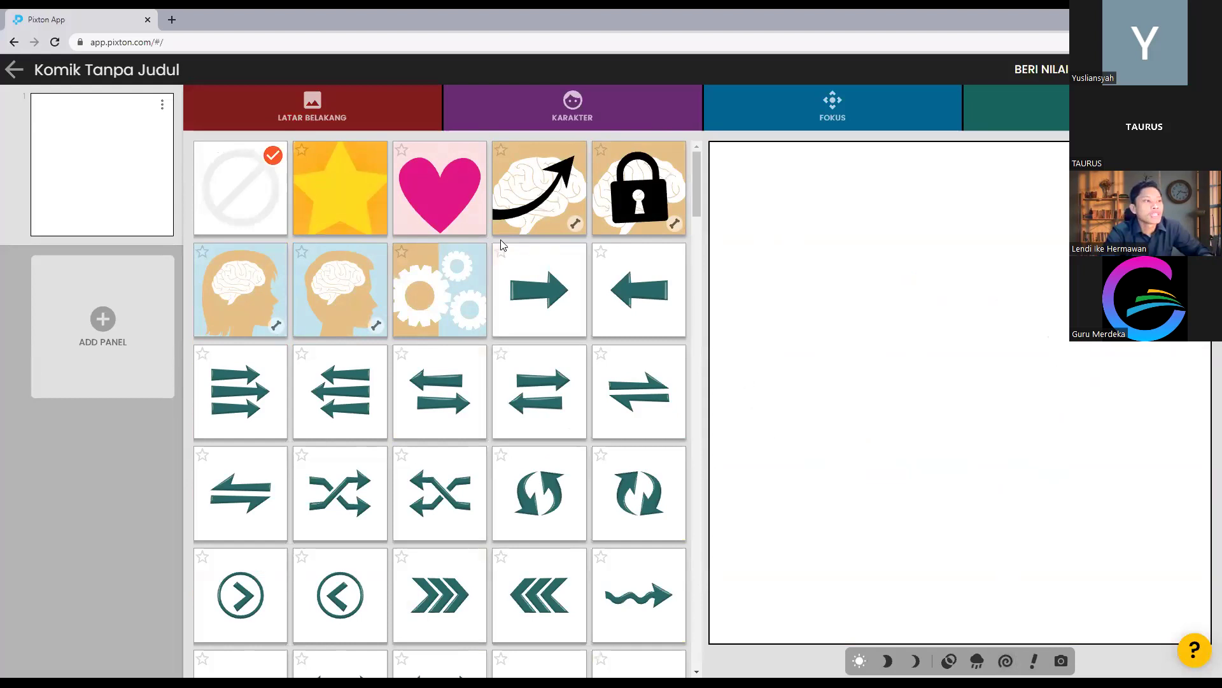
scroll(502, 245, down, 6)
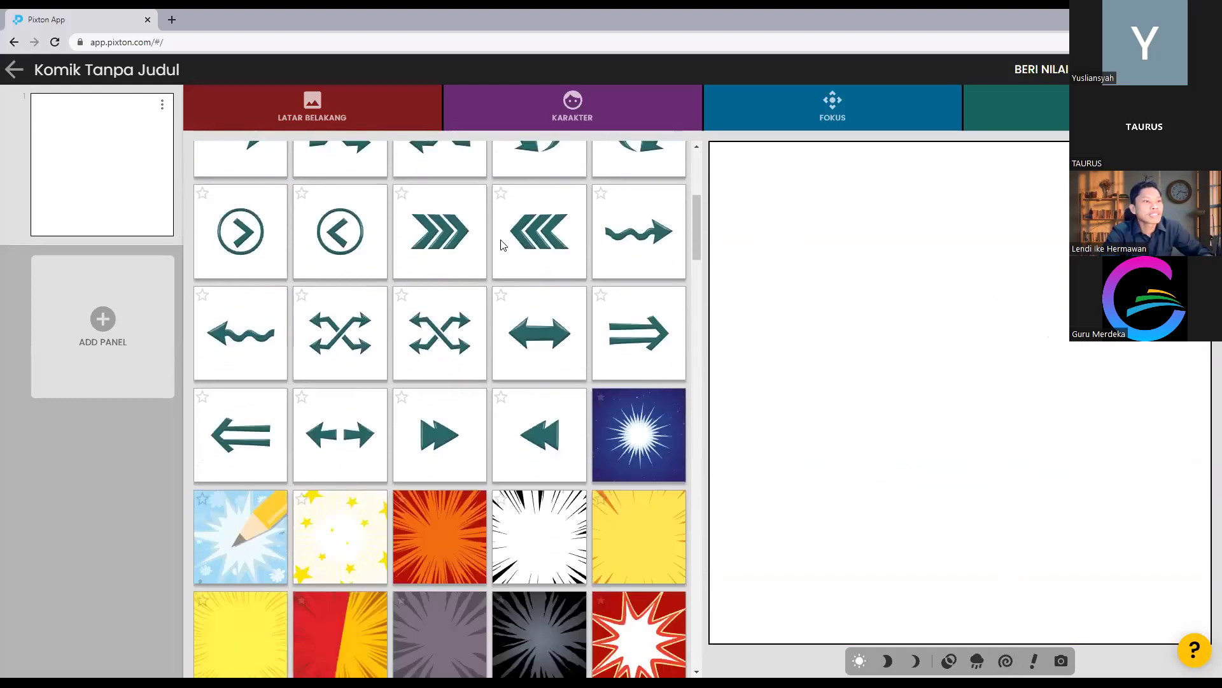
scroll(502, 245, down, 4)
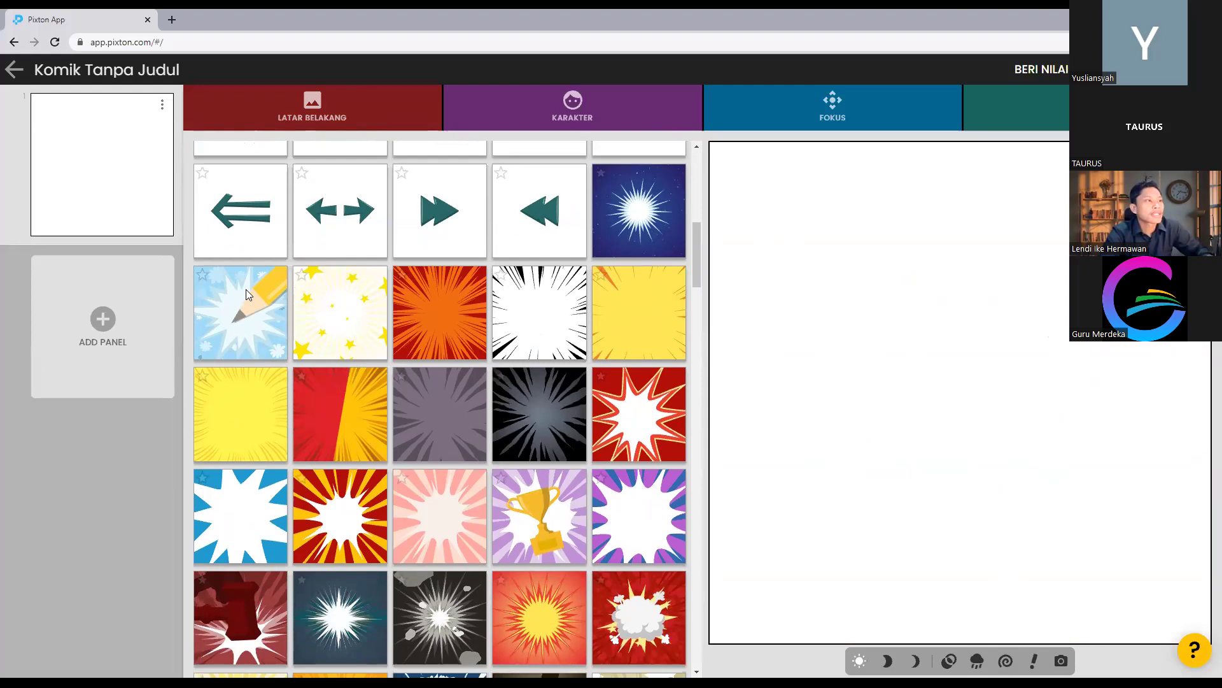
scroll(621, 338, down, 2)
scroll(611, 330, up, 2)
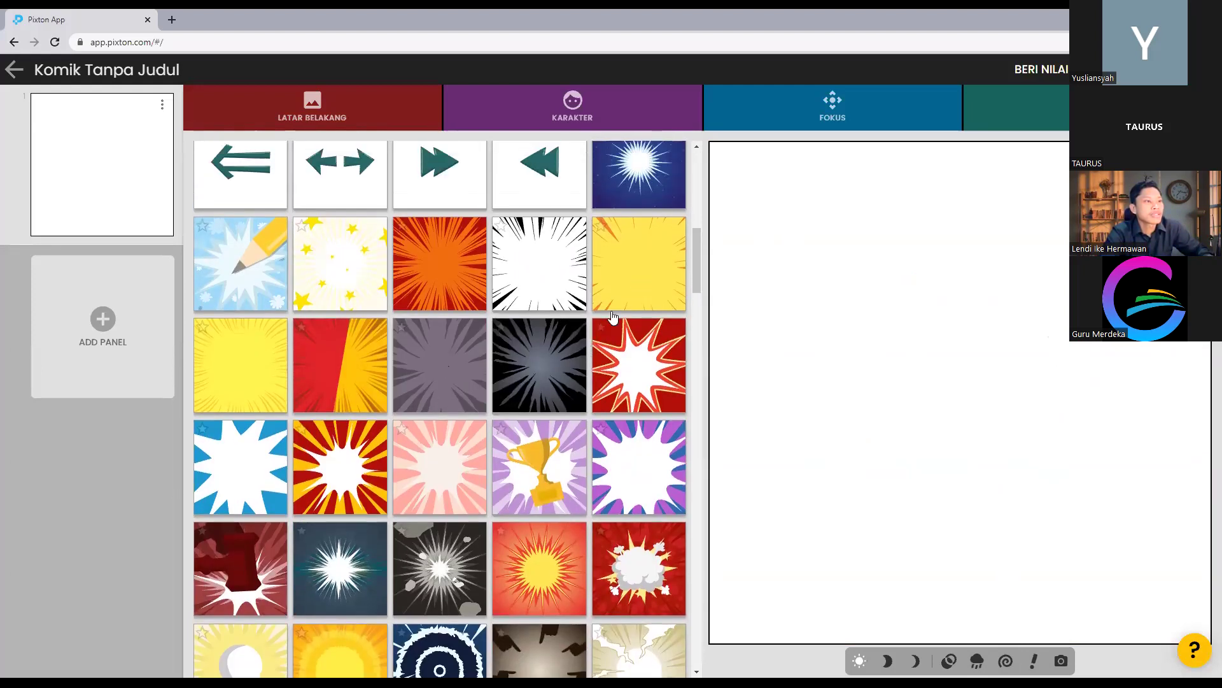
click(648, 273)
scroll(648, 273, down, 1)
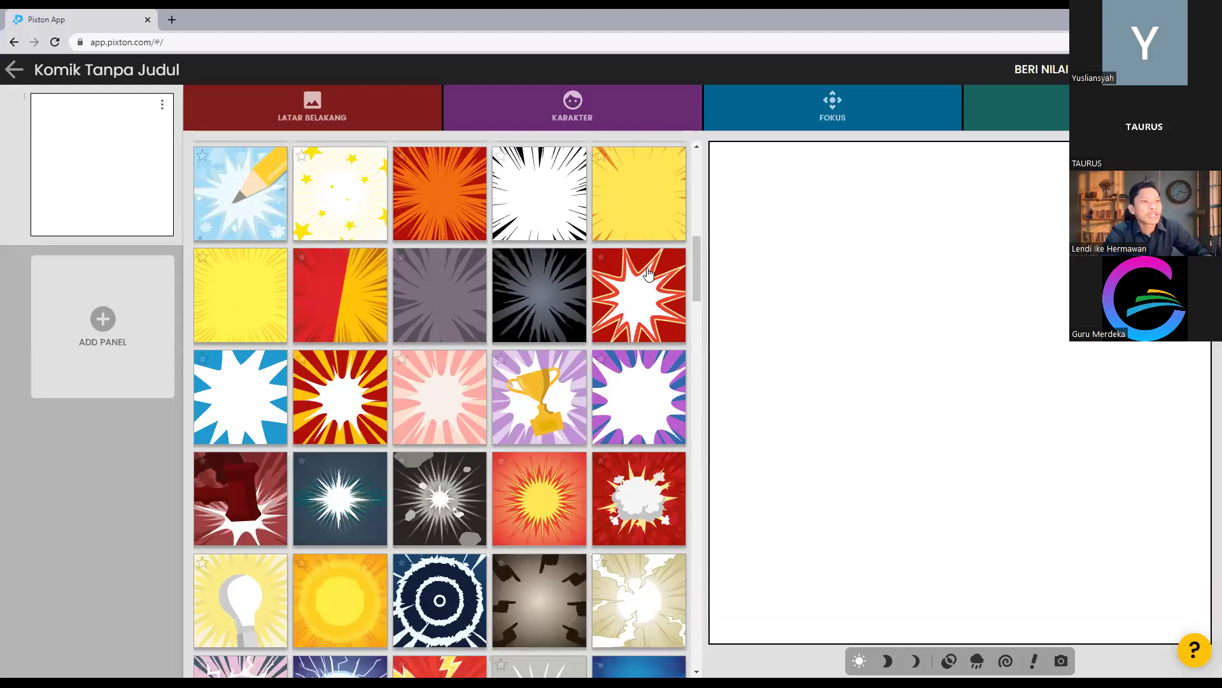
scroll(648, 274, down, 1)
scroll(643, 271, up, 2)
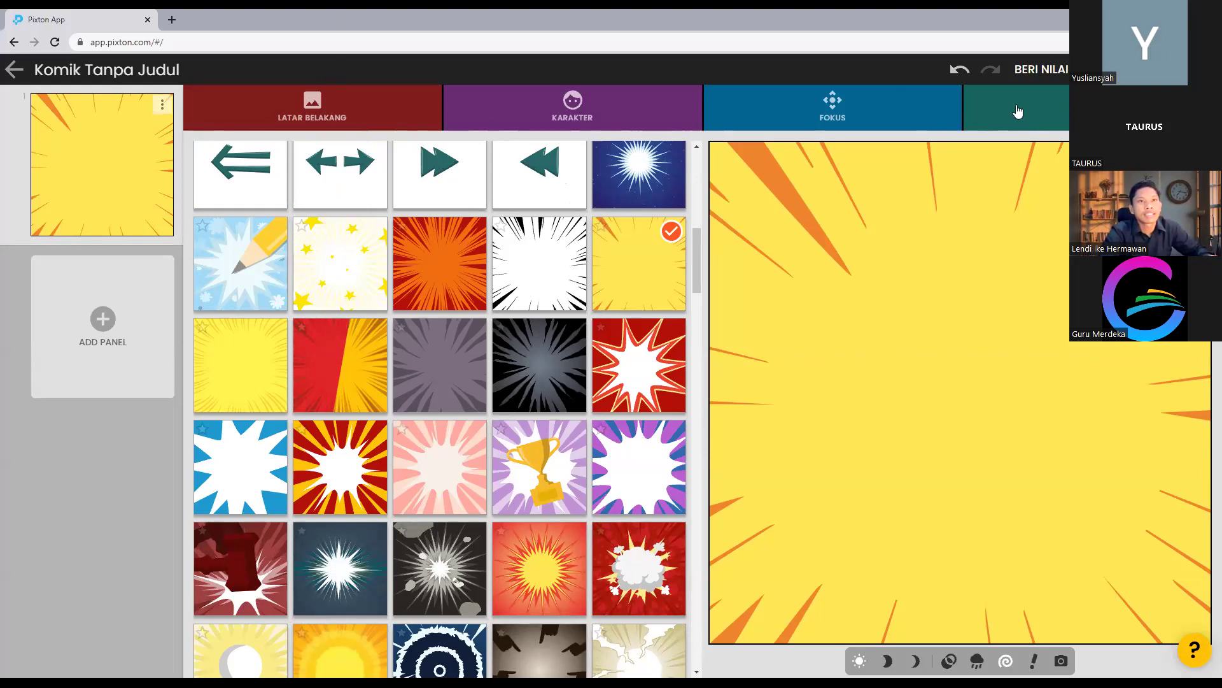
- Add the centred title text "Hari Pertama Sekolah" to the yellow burst panel
click(1064, 118)
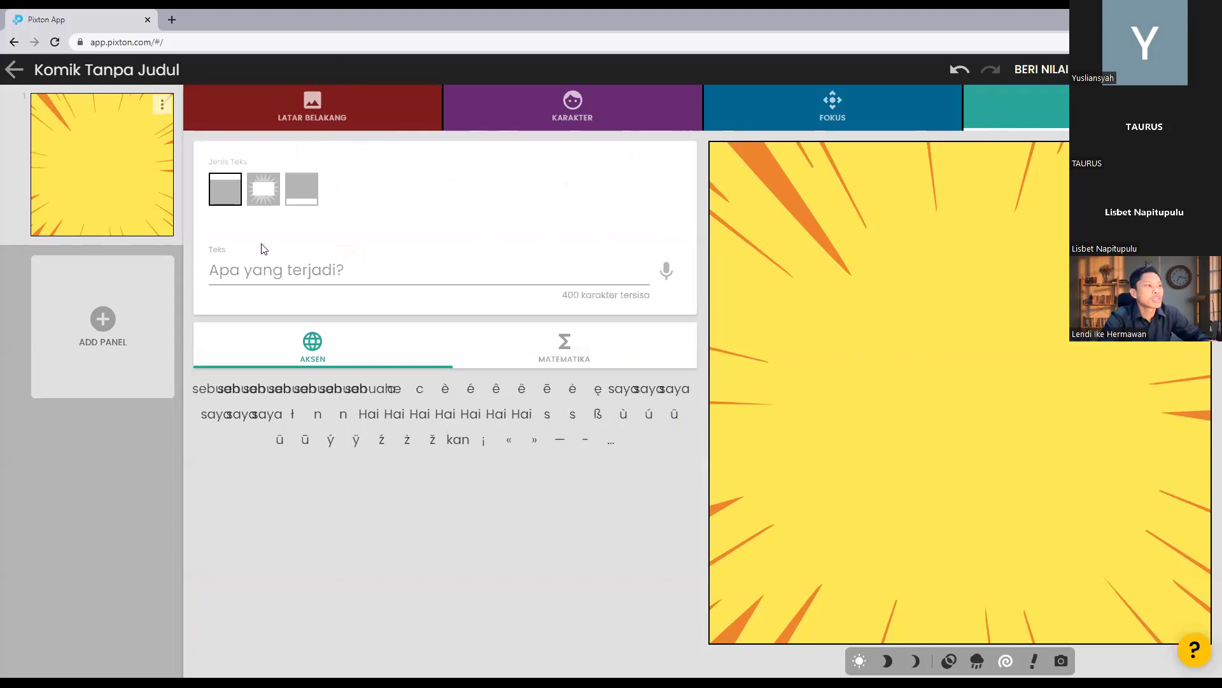
click(261, 196)
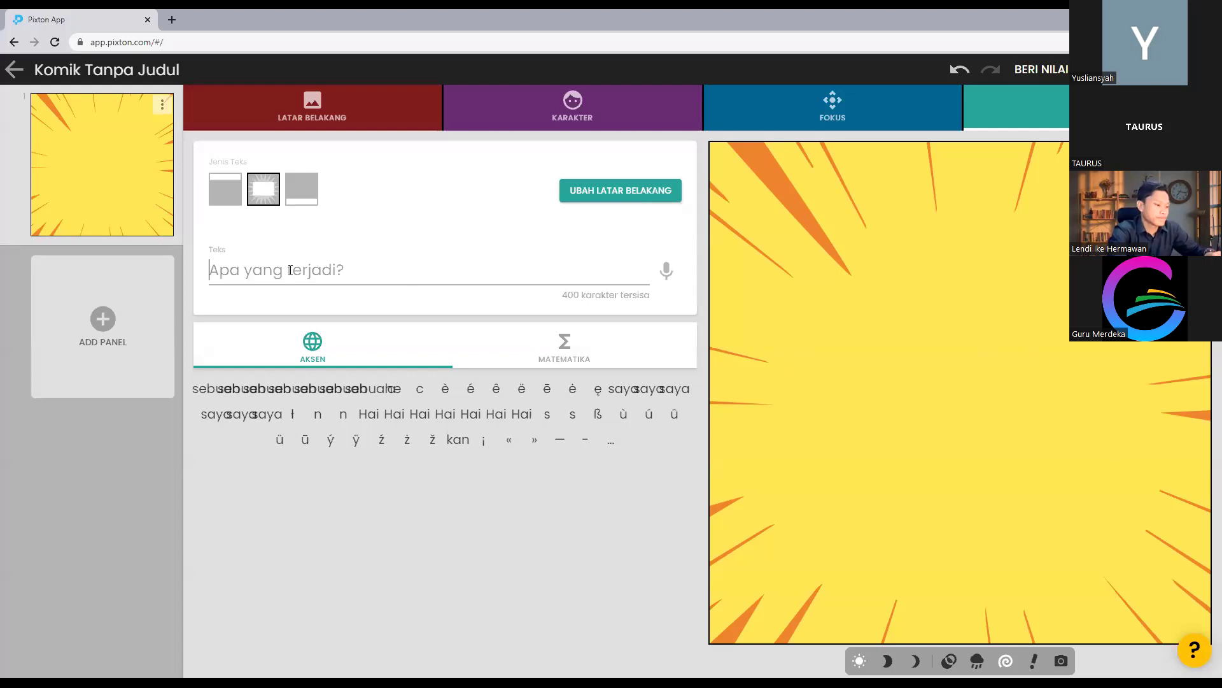
text(h)
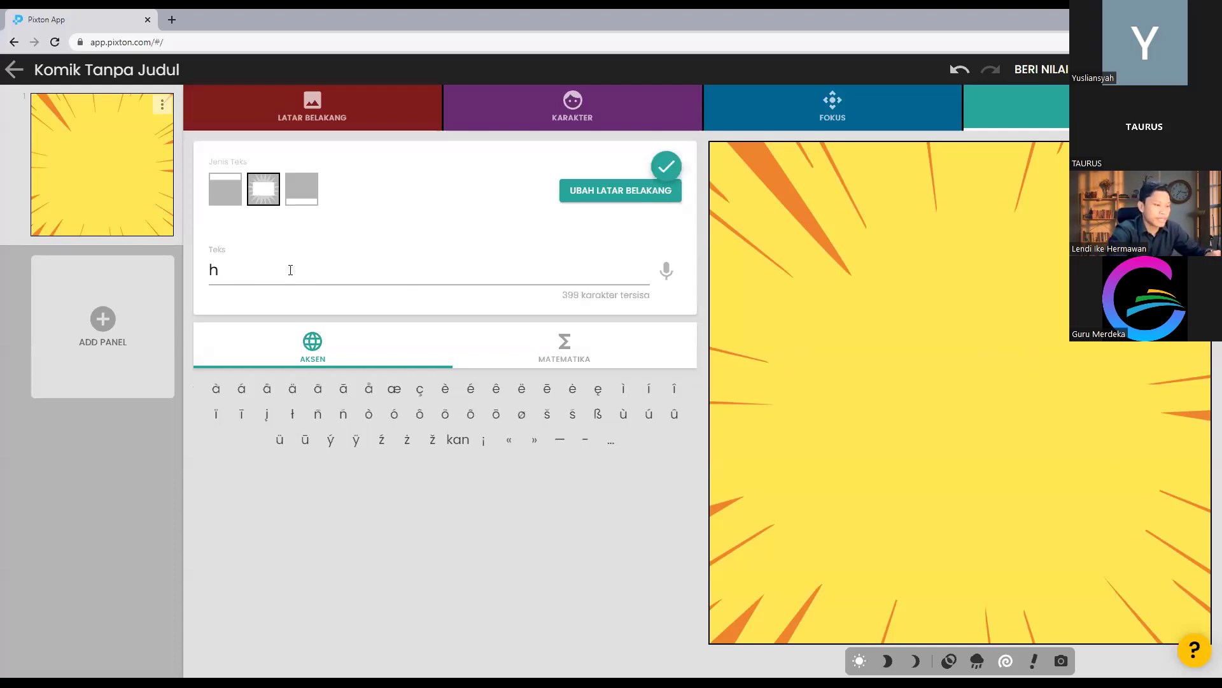
text(Aari )
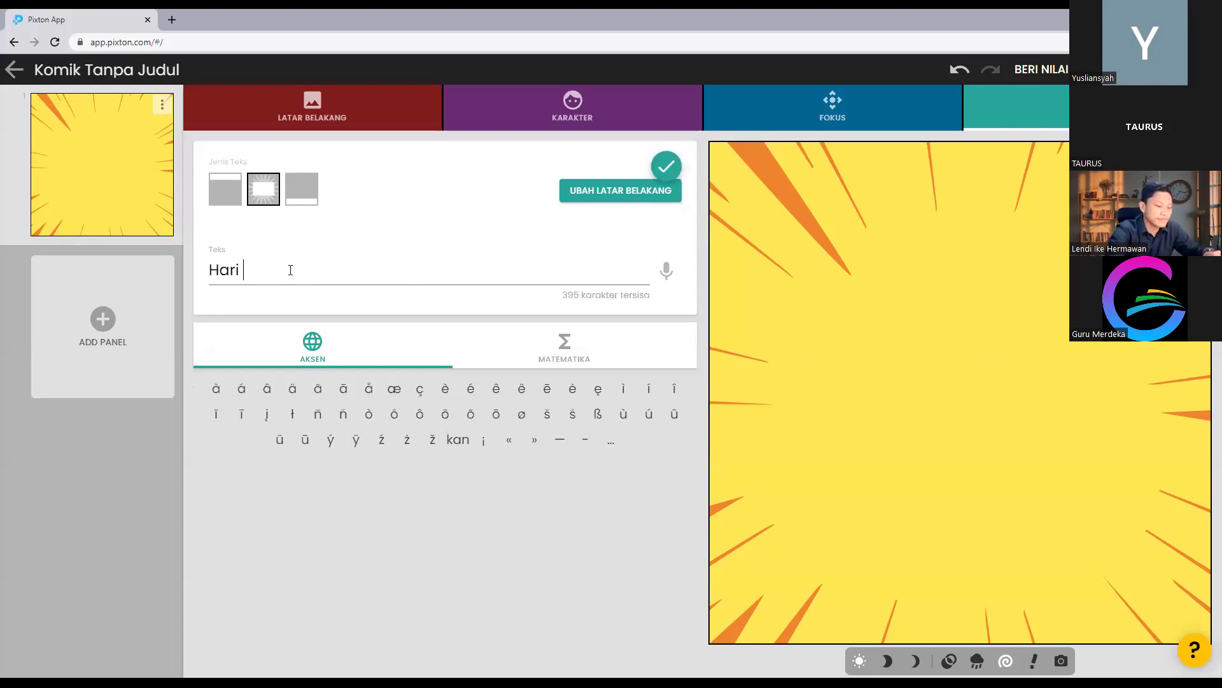
text(Pertama )
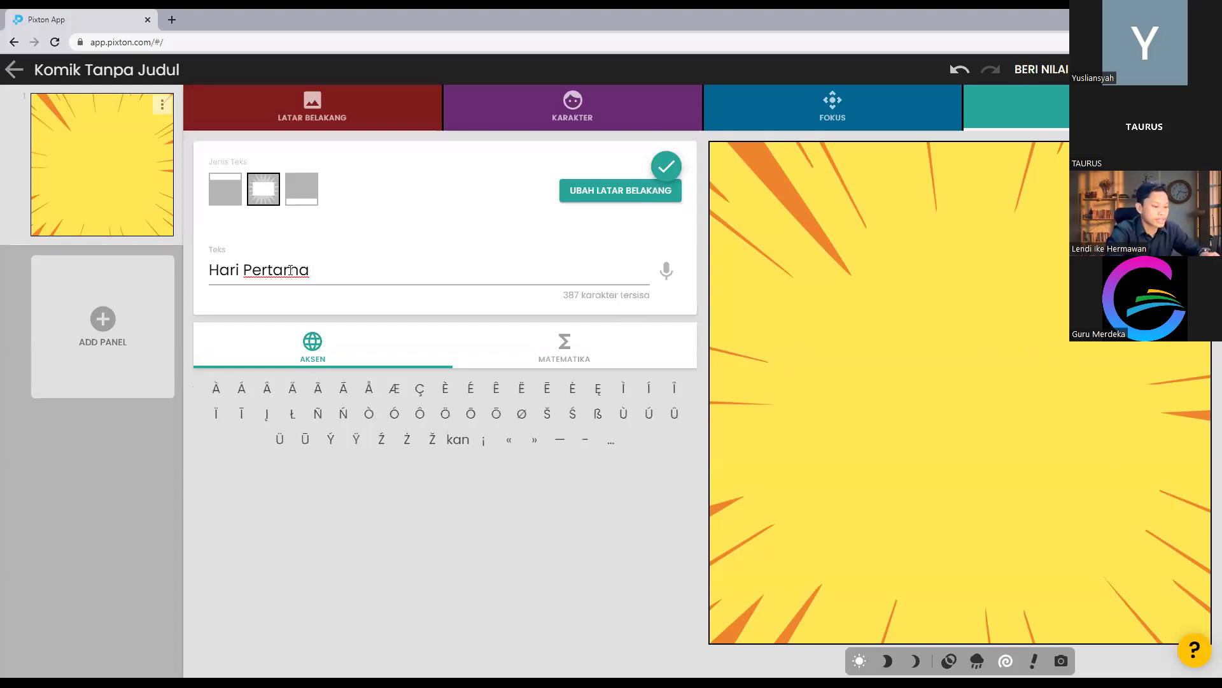
text(Sekolah)
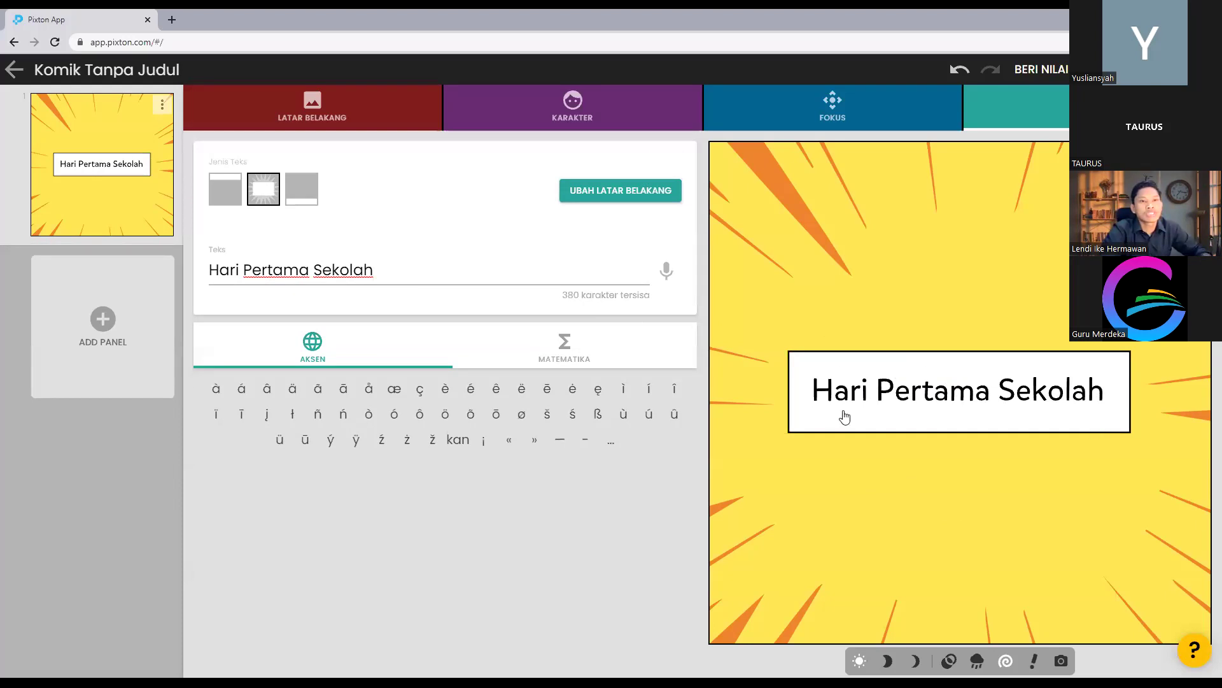
- Move the "Hari Pertama Sekolah" title box around the panel and bring it back to the centre
mouse_move(844, 389)
mouse_down()
mouse_move(842, 326)
mouse_move(854, 415)
mouse_move(850, 386)
mouse_move(862, 383)
mouse_up()
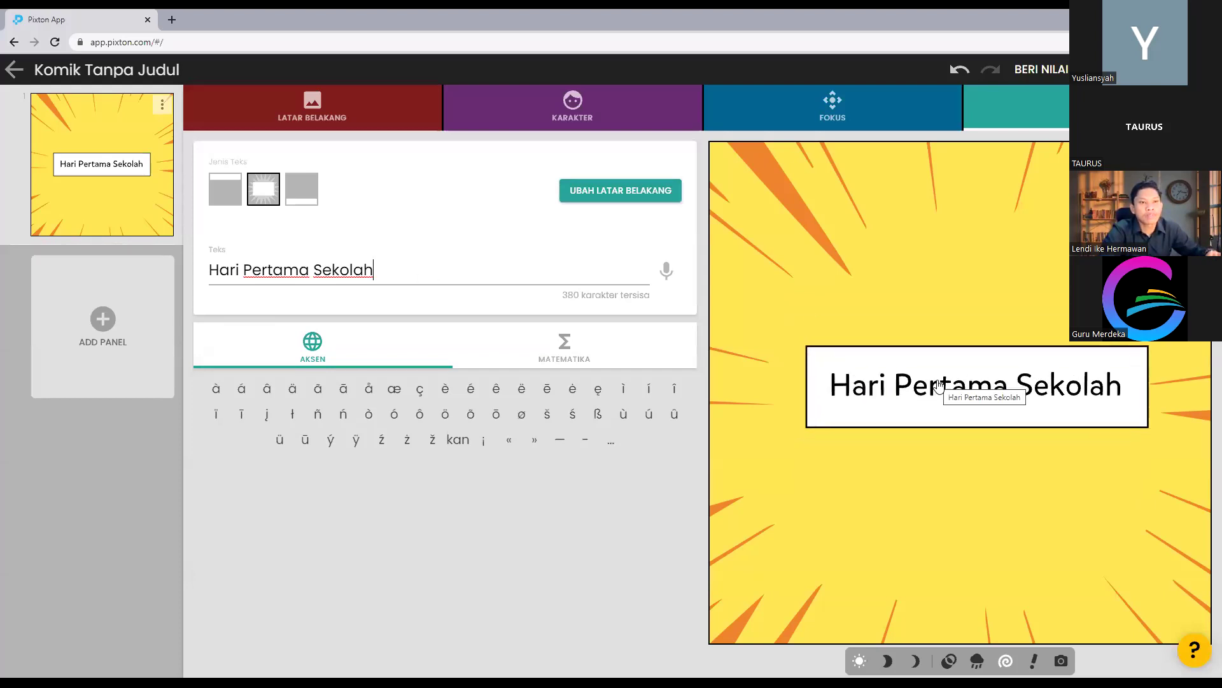
drag(939, 383, 906, 331)
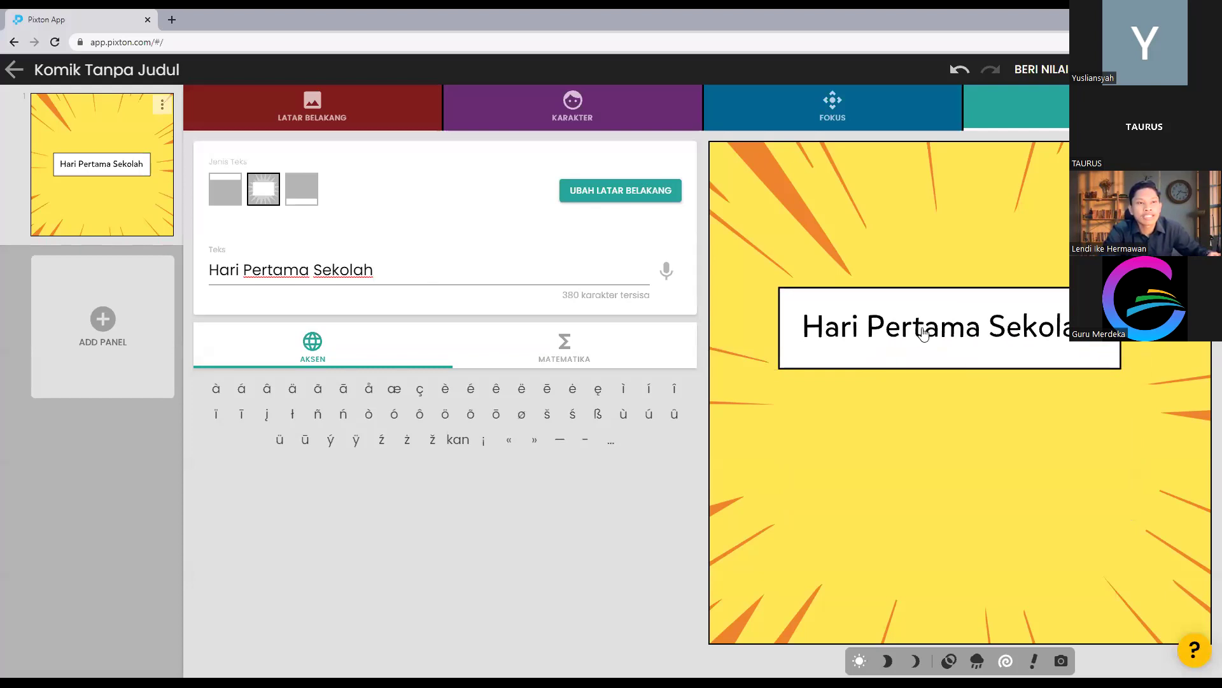
drag(923, 334, 930, 396)
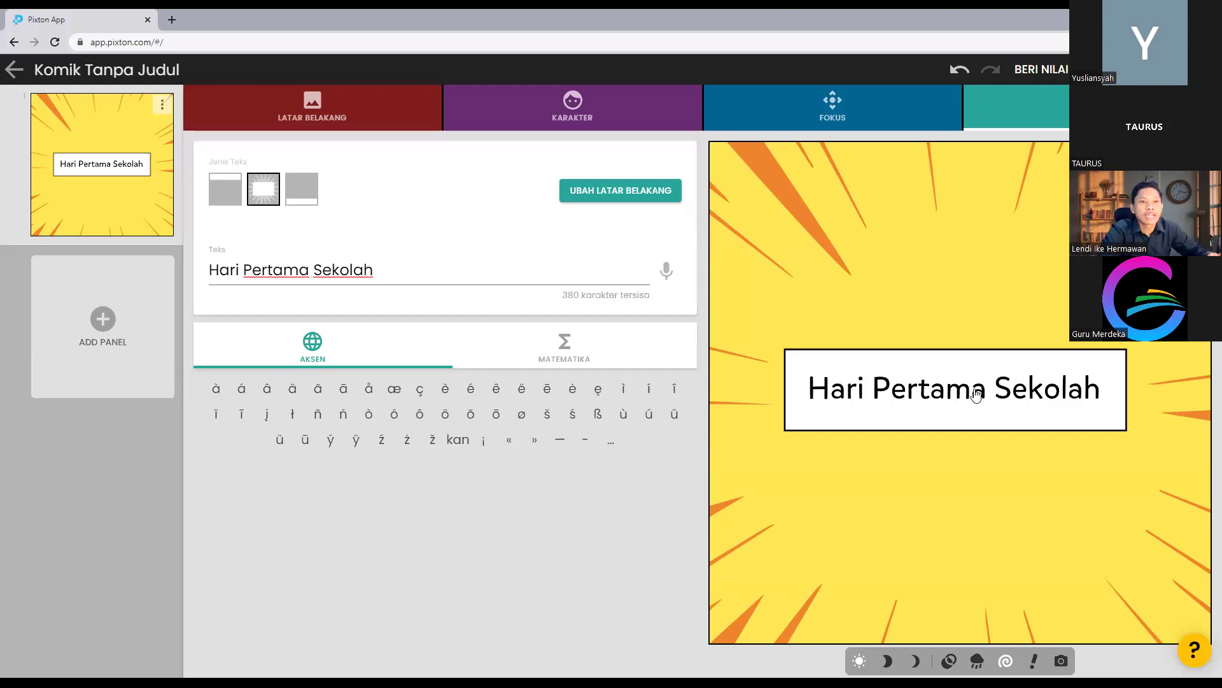
mouse_move(974, 388)
mouse_down()
mouse_move(974, 336)
mouse_move(984, 417)
mouse_move(971, 509)
mouse_move(955, 308)
mouse_move(974, 476)
mouse_move(977, 366)
mouse_move(980, 389)
mouse_up()
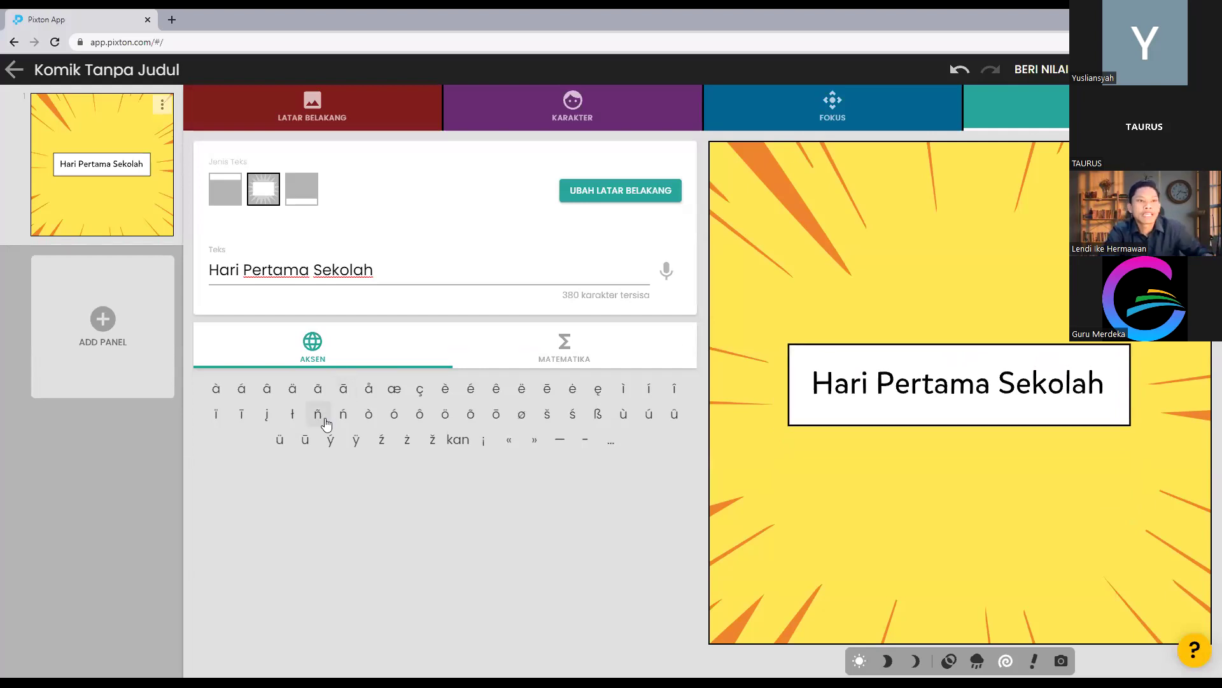
click(581, 283)
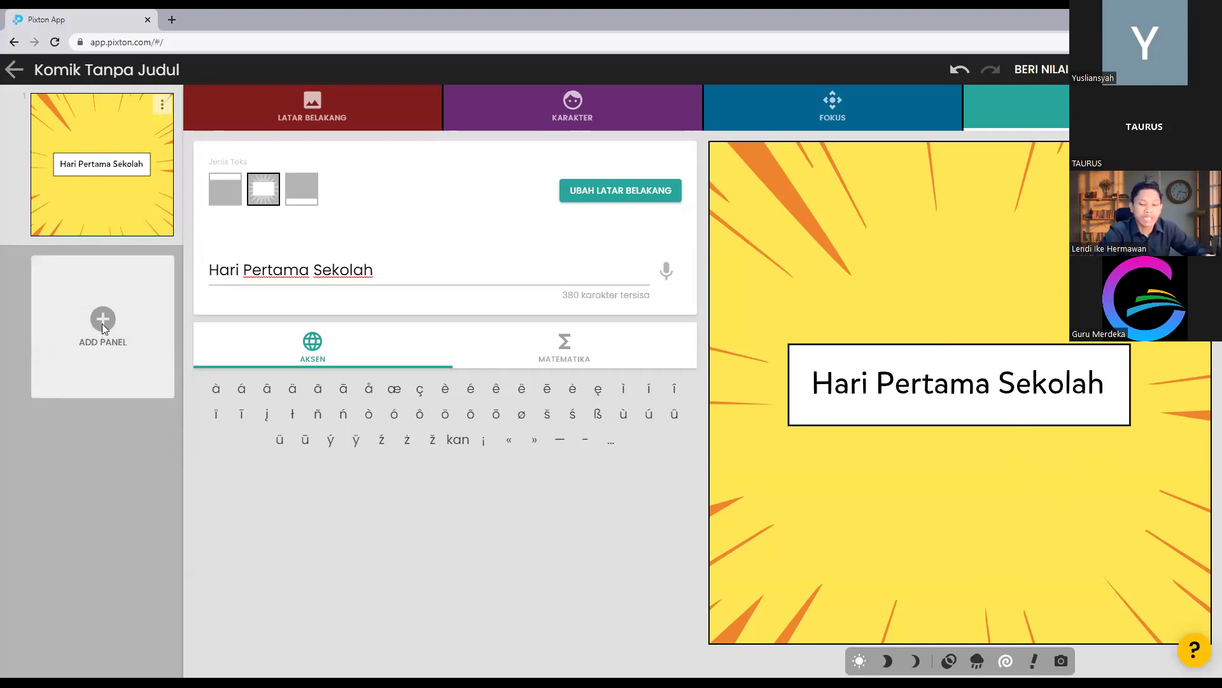
- Add a second blank panel to the comic, view the title panel and reselect the new one
click(104, 326)
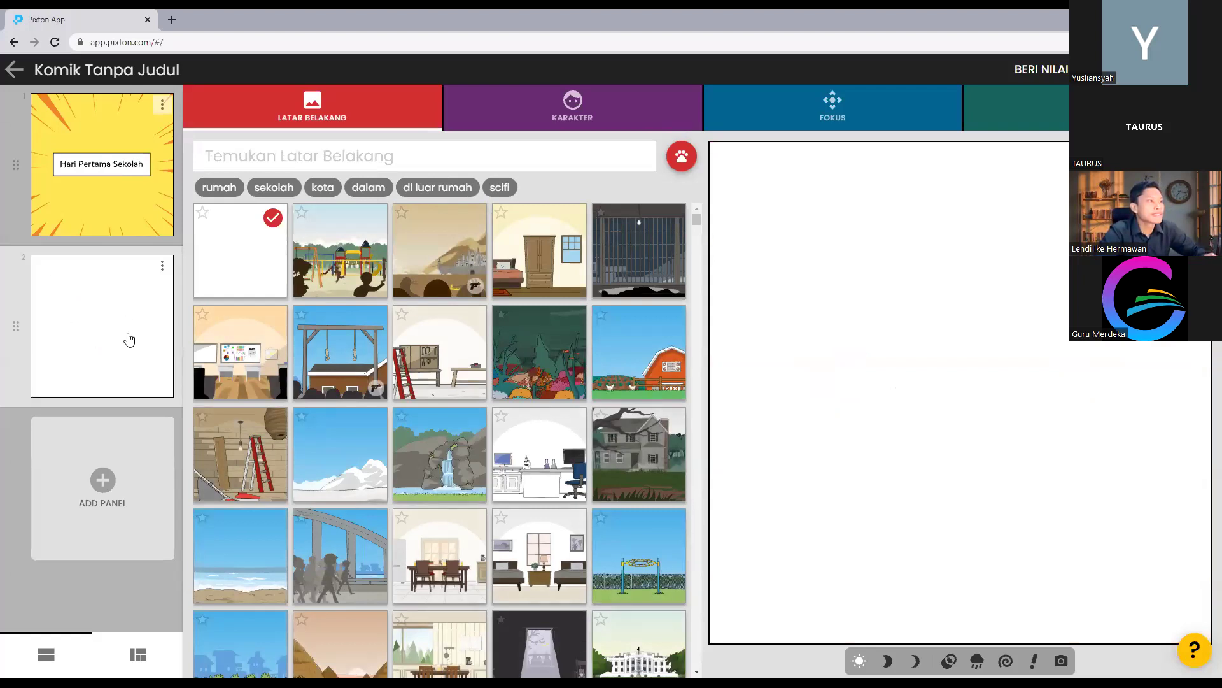
click(105, 219)
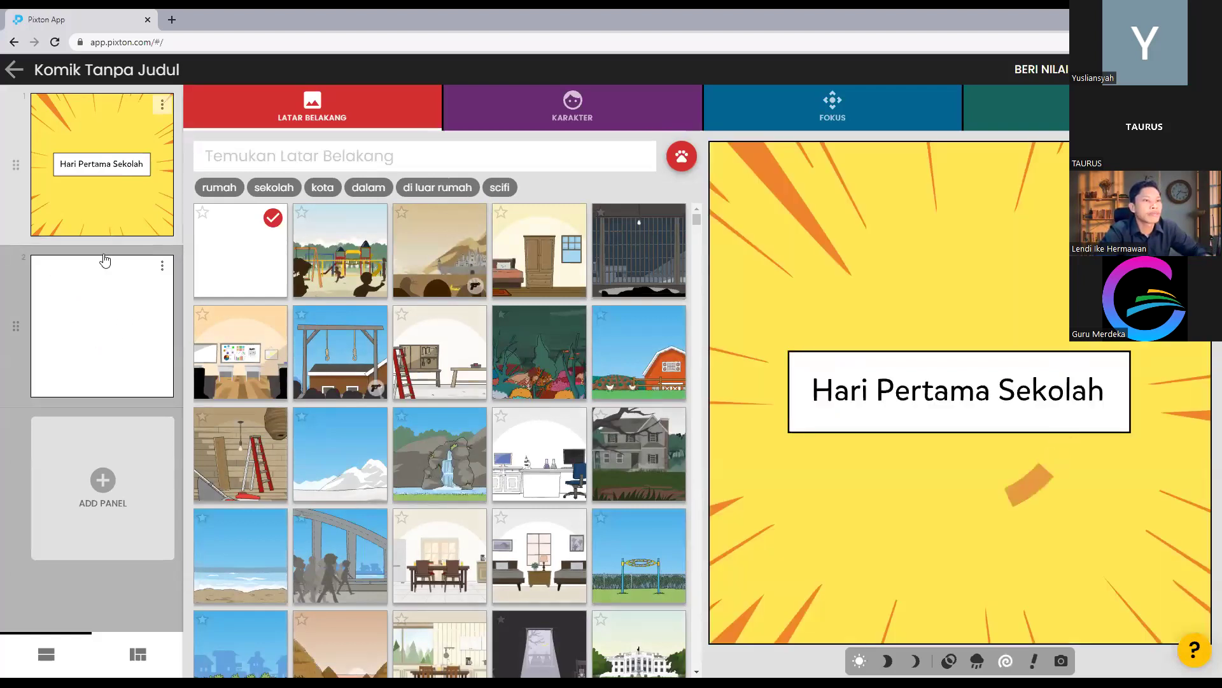
click(109, 320)
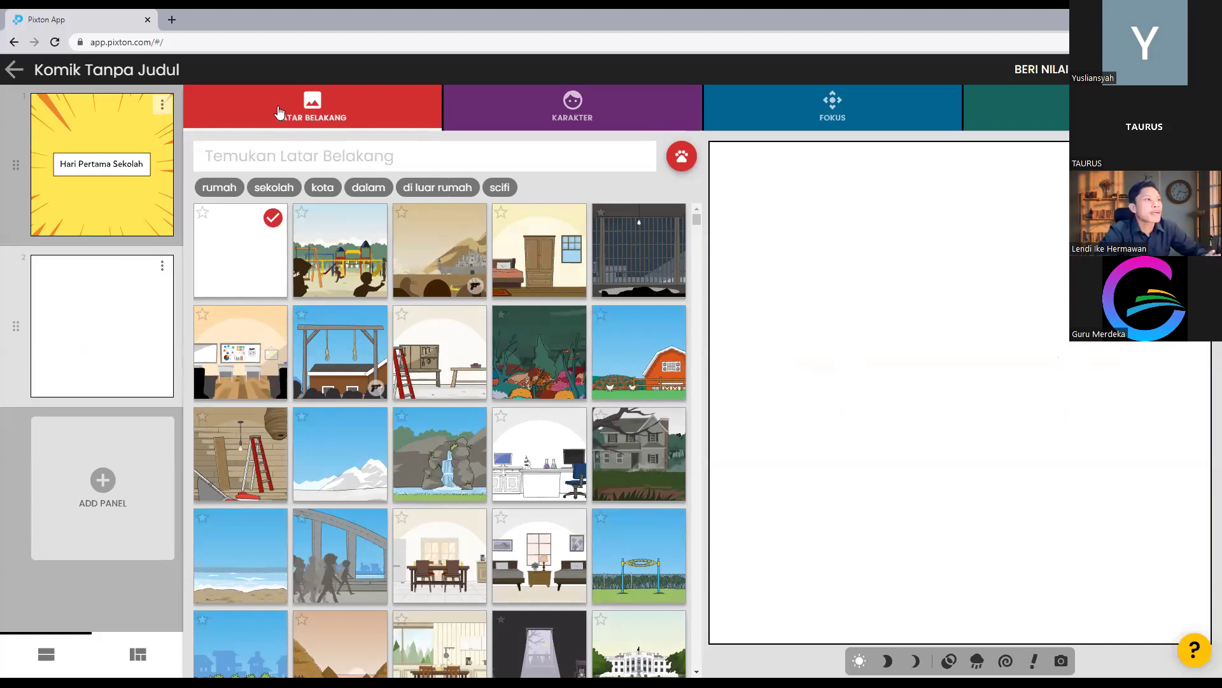
- Browse the full background library for scenes suitable for the second panel
click(311, 114)
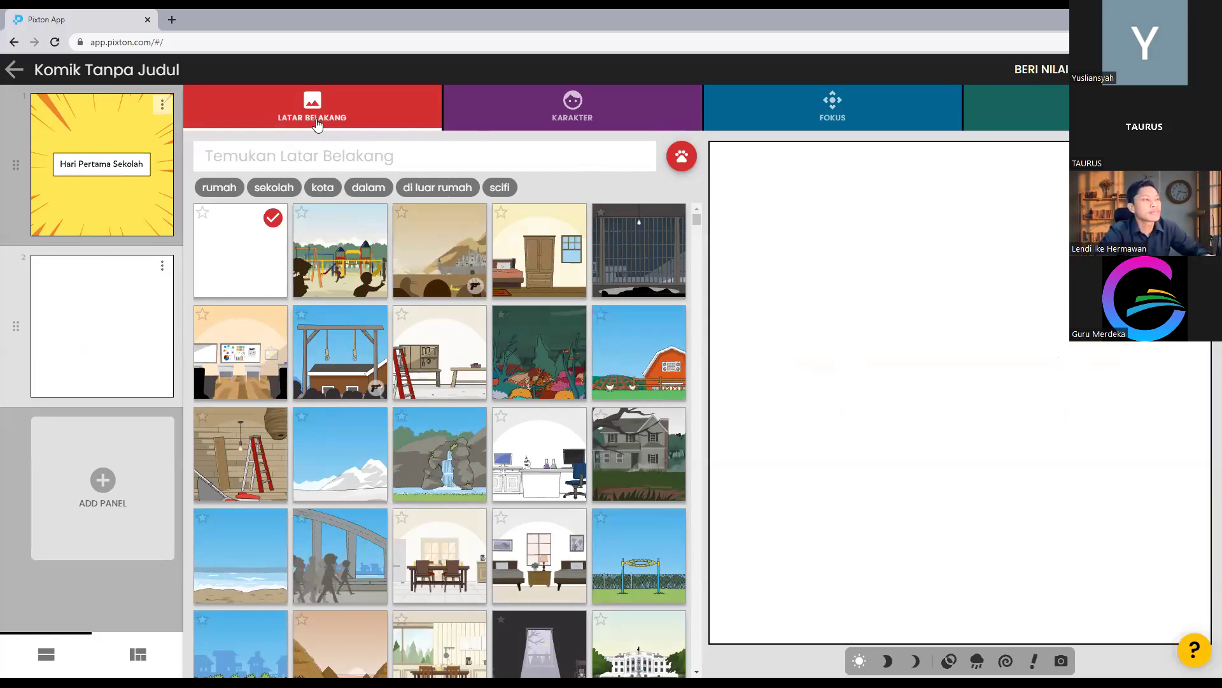
scroll(426, 416, down, 3)
scroll(428, 417, down, 5)
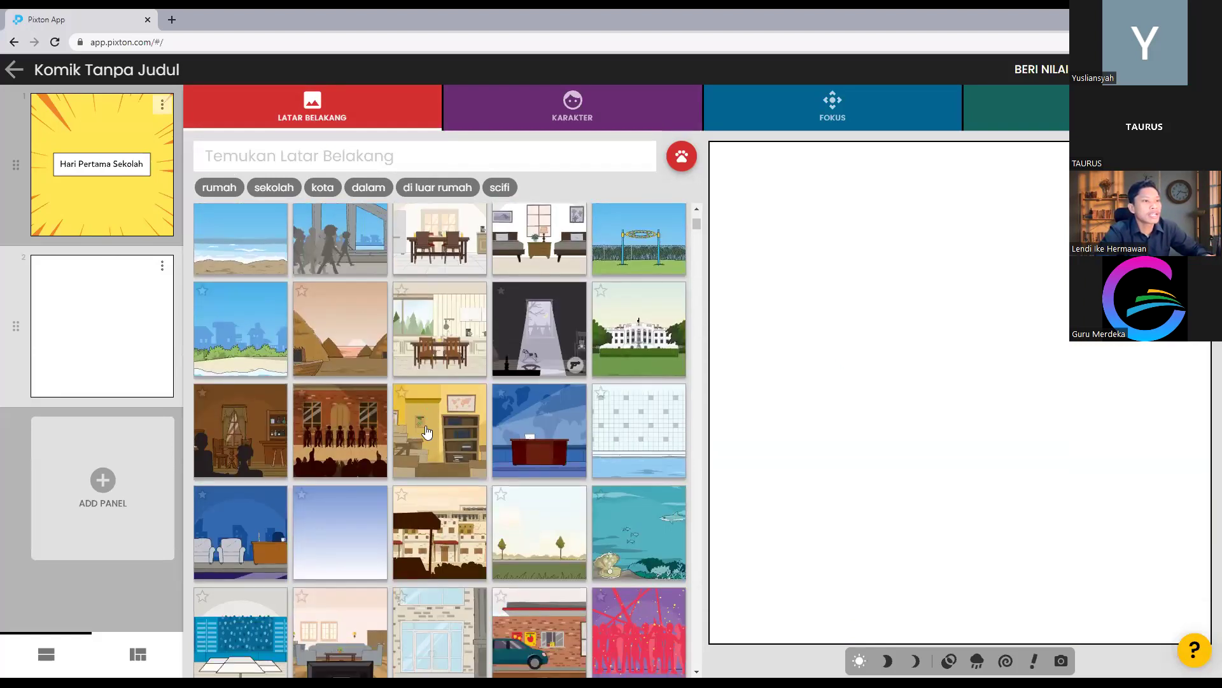
scroll(420, 420, down, 3)
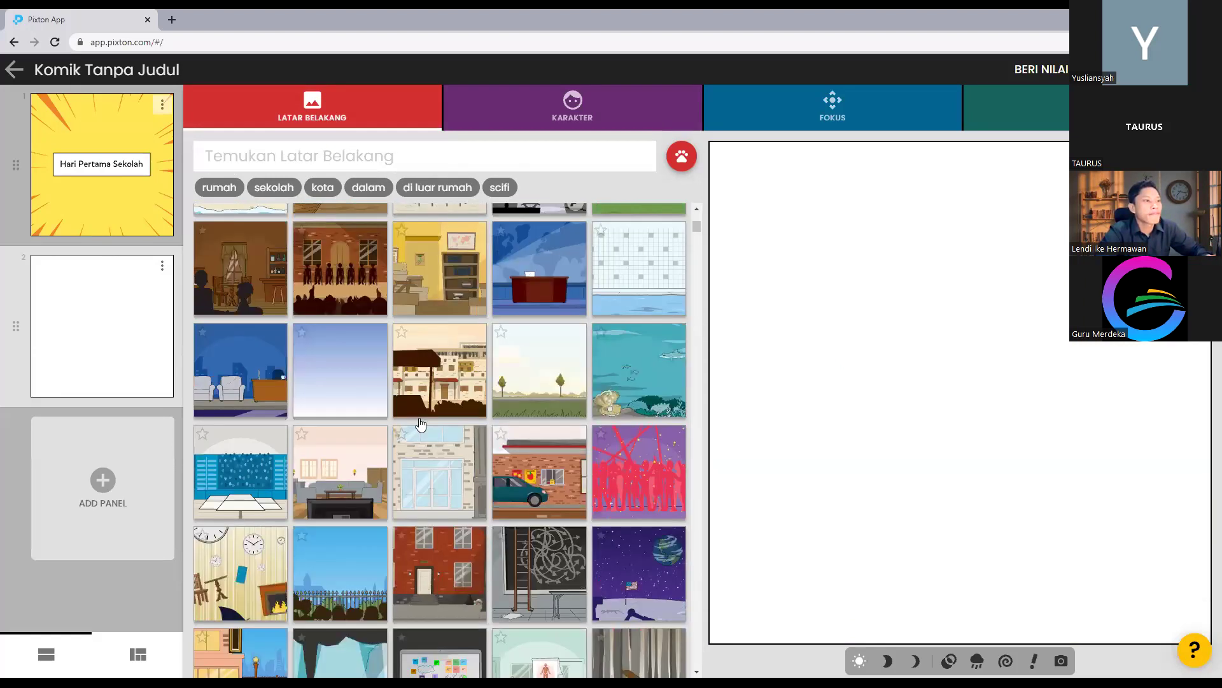
scroll(420, 423, down, 2)
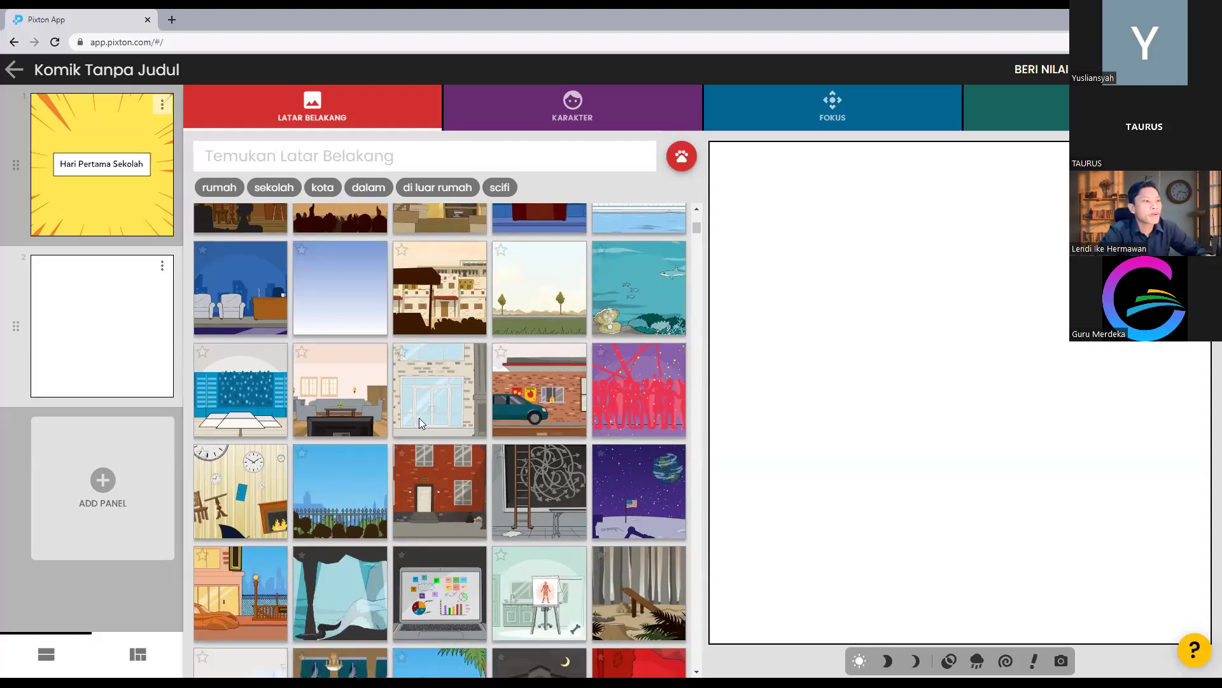
scroll(418, 422, down, 2)
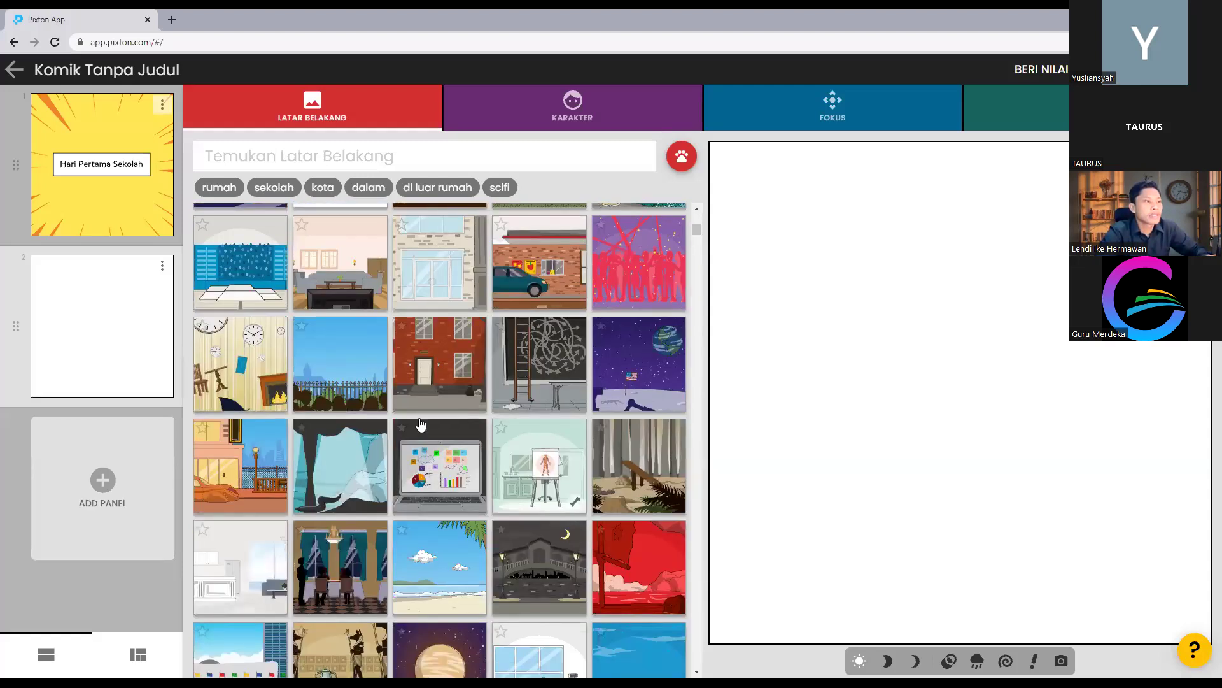
scroll(420, 424, down, 3)
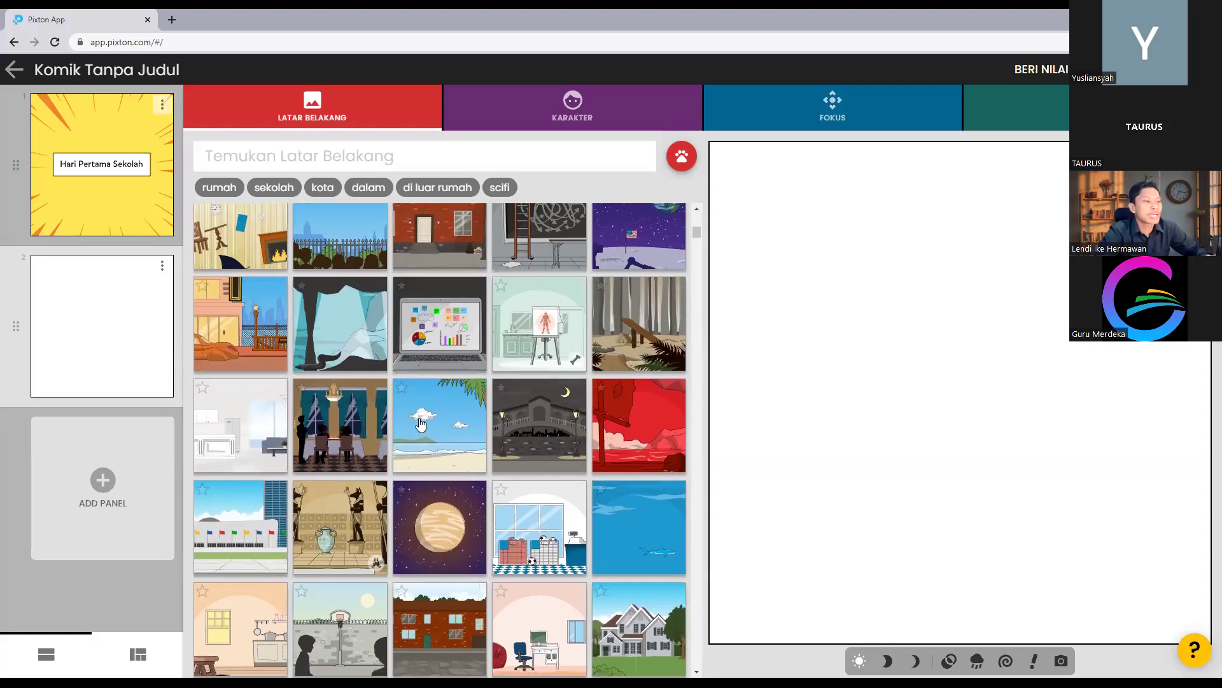
scroll(421, 425, down, 2)
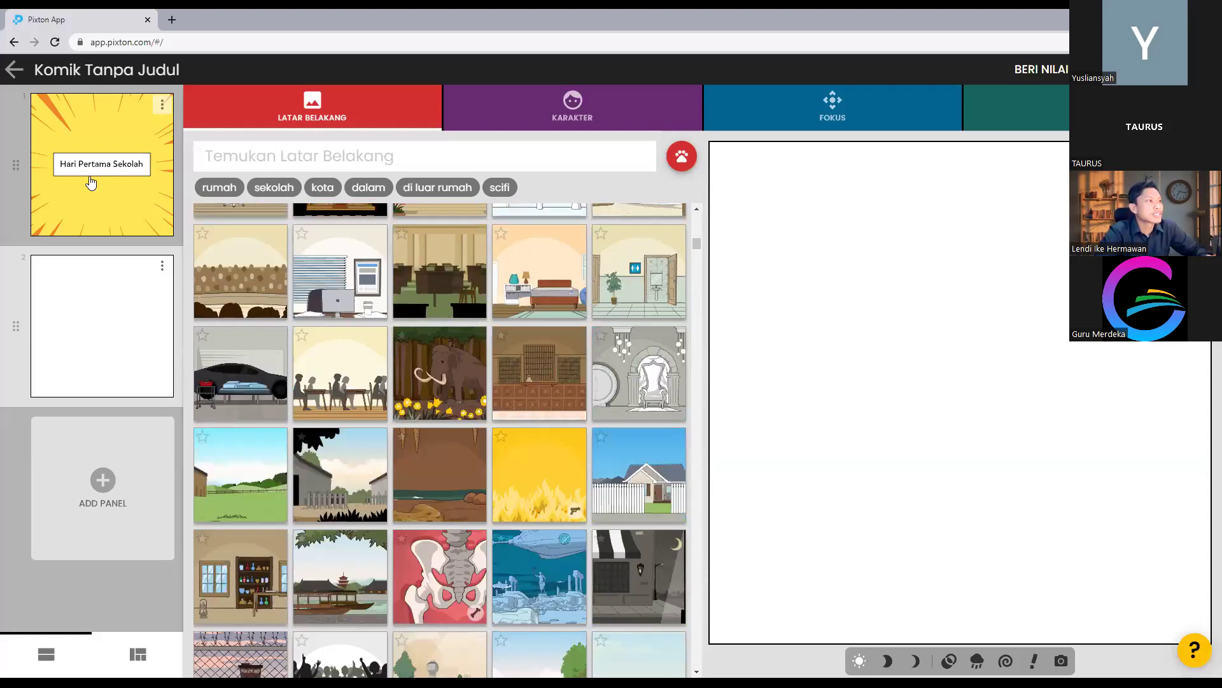
scroll(228, 239, down, 2)
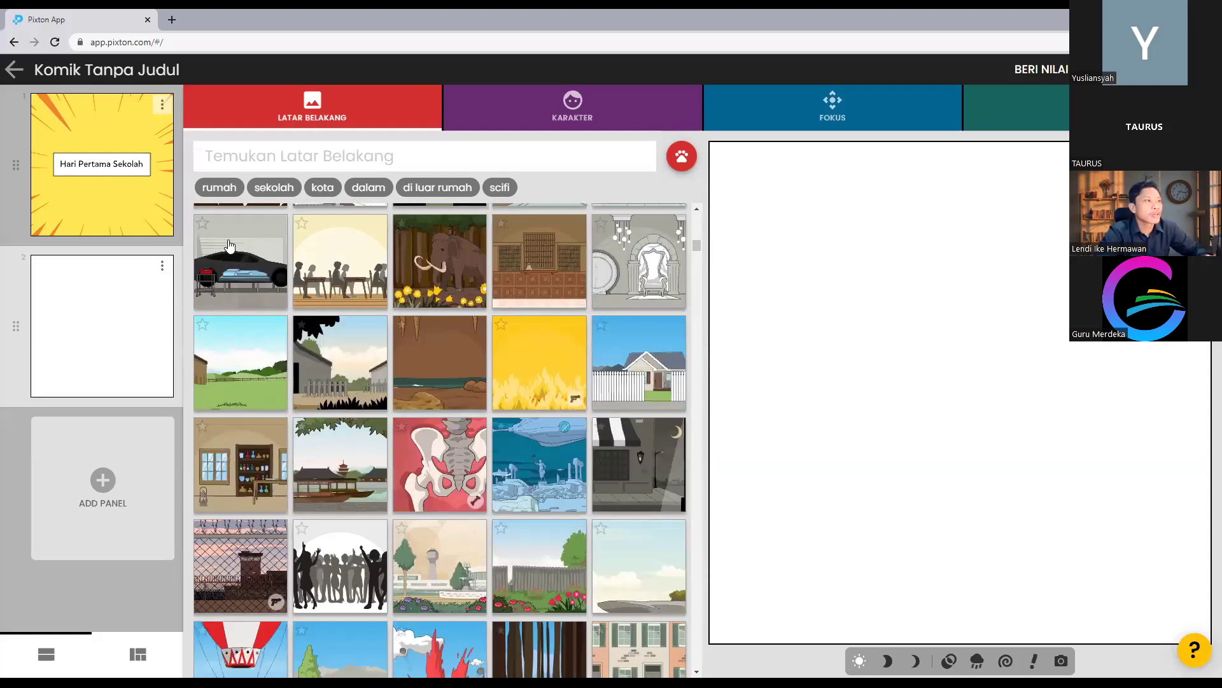
- Filter the backgrounds by sekolah and apply the green chalkboard classroom with silhouetted heads in front to the second panel
click(280, 189)
click(271, 189)
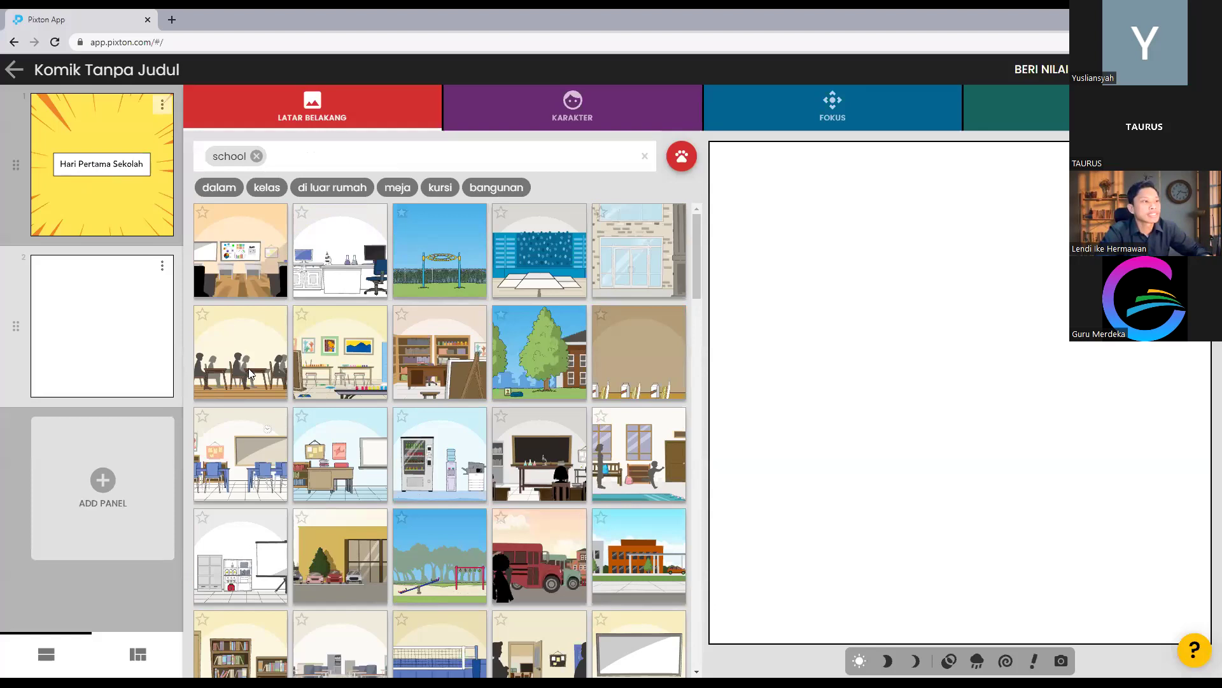
scroll(255, 366, down, 1)
scroll(509, 436, down, 3)
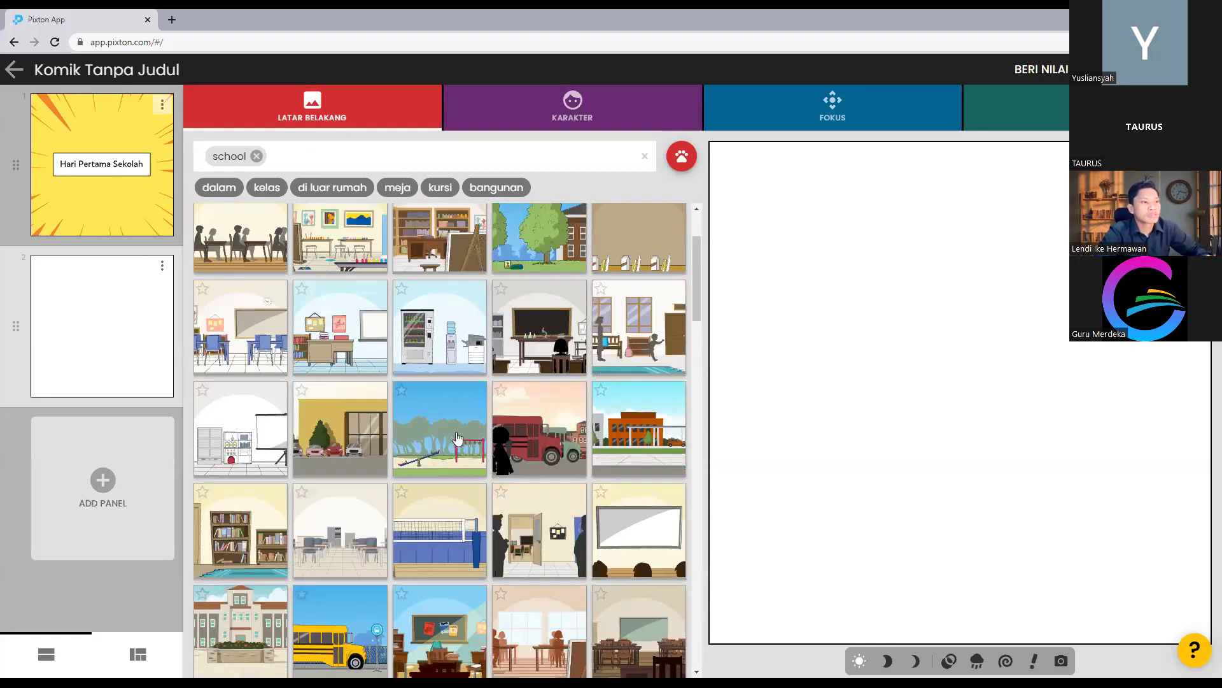
scroll(455, 397, down, 1)
scroll(400, 403, down, 3)
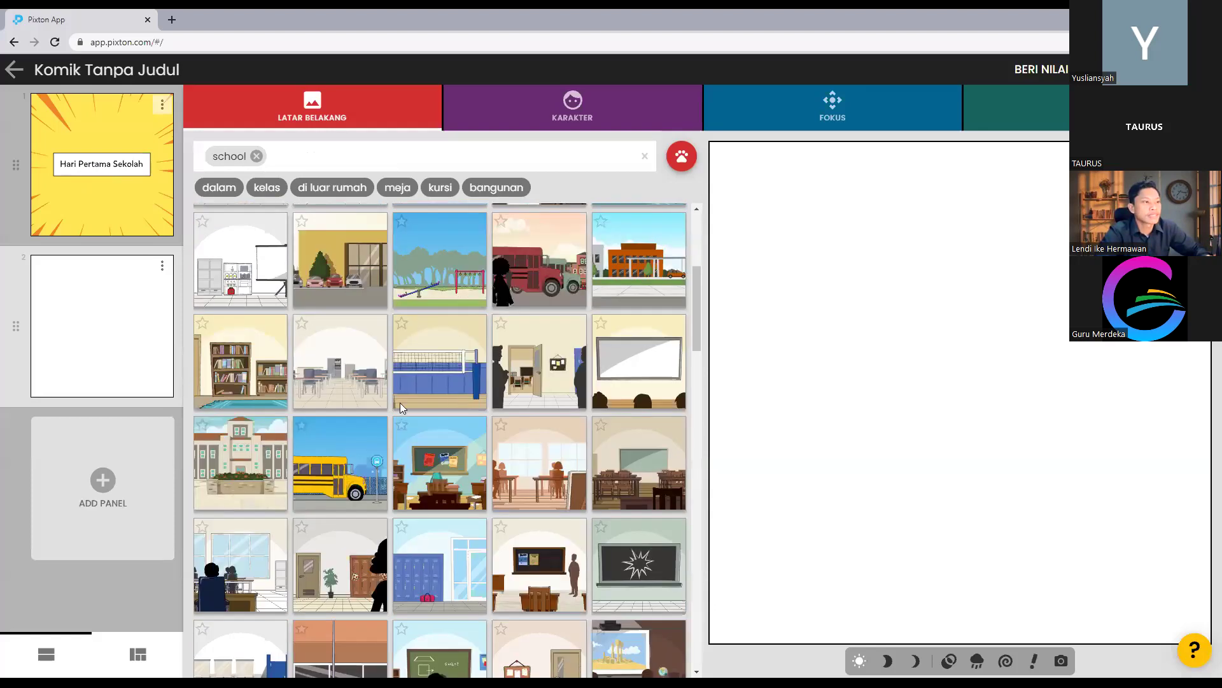
scroll(397, 415, down, 3)
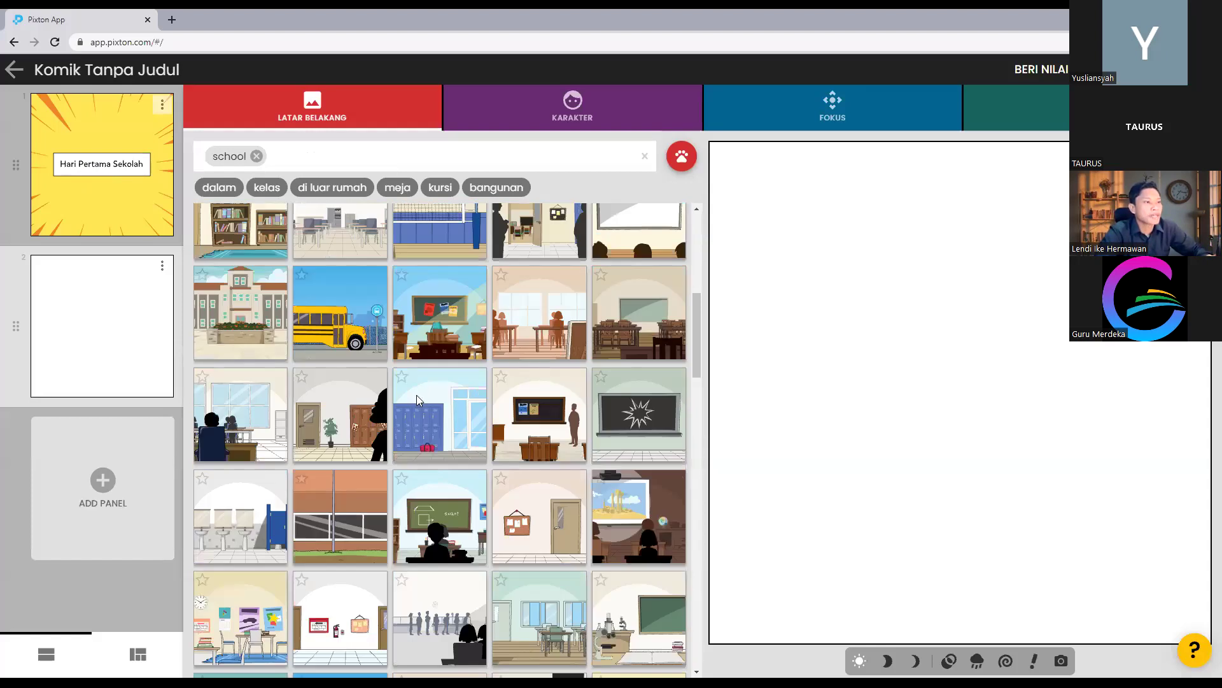
scroll(417, 395, down, 4)
scroll(416, 395, down, 3)
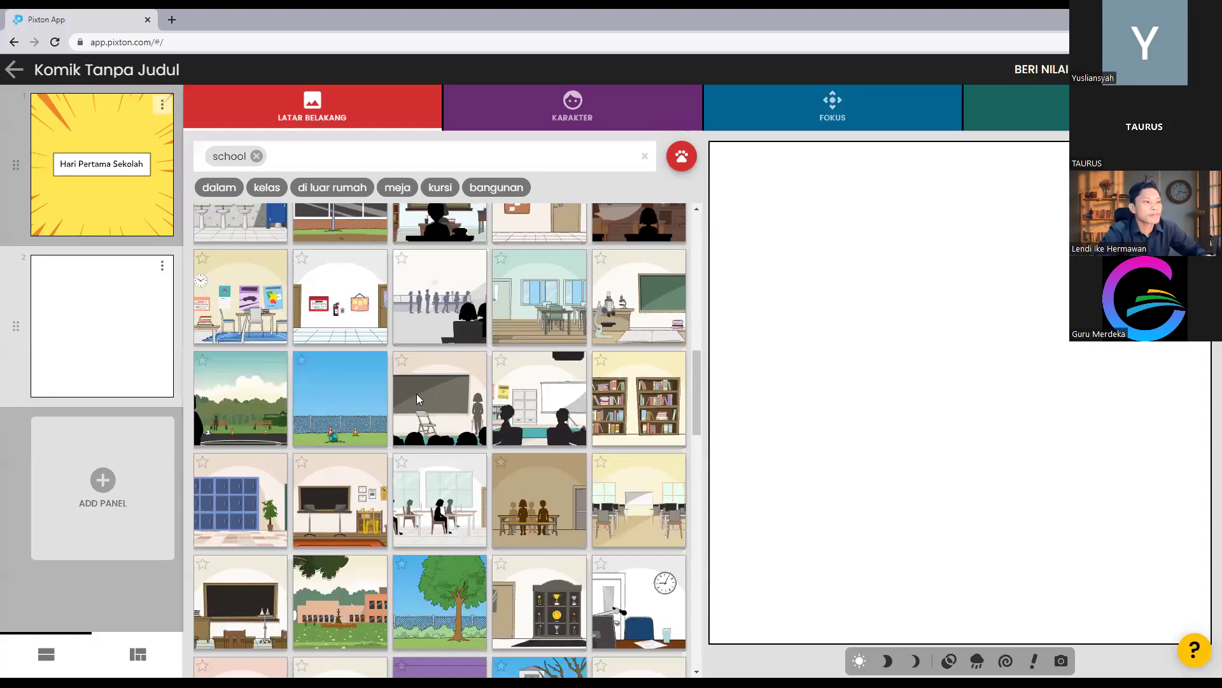
scroll(418, 399, down, 6)
scroll(418, 399, down, 5)
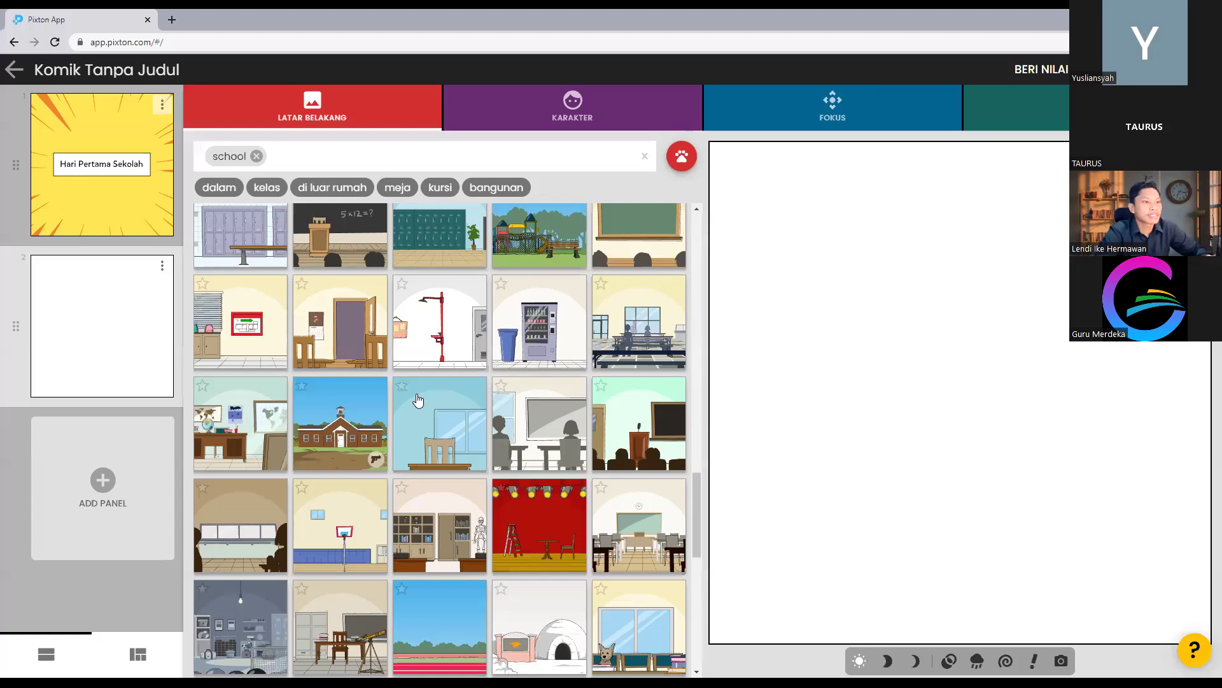
scroll(418, 400, down, 3)
scroll(418, 400, down, 1)
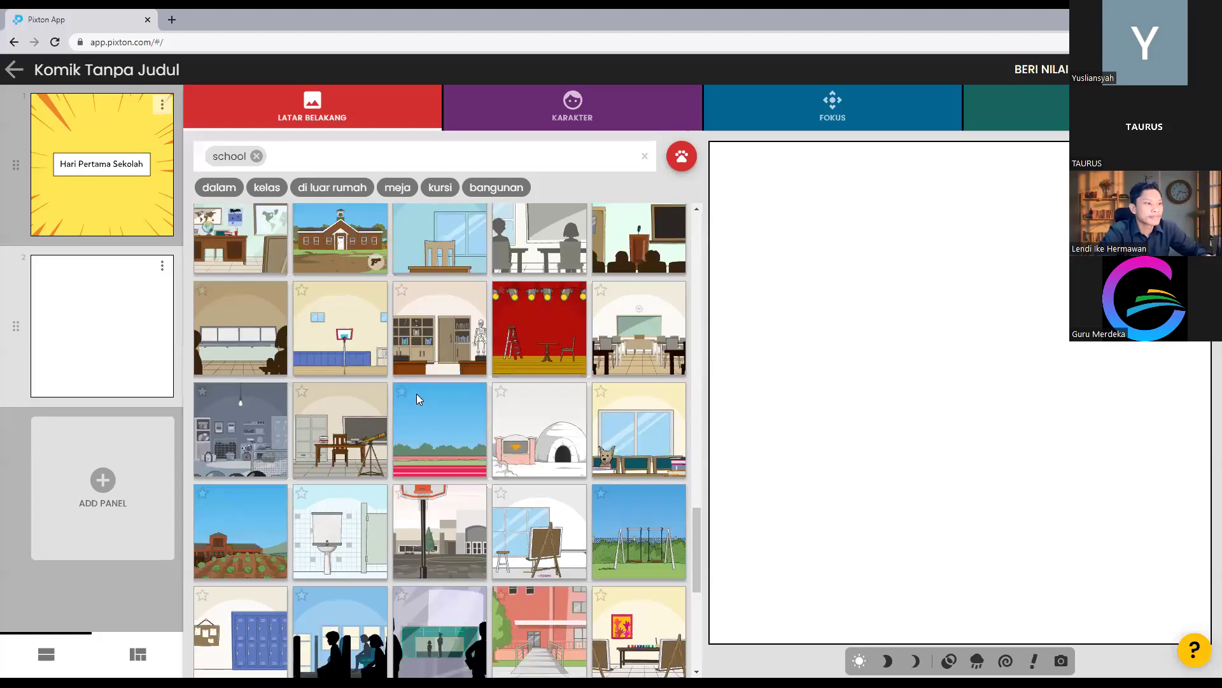
scroll(418, 399, down, 6)
scroll(418, 400, down, 2)
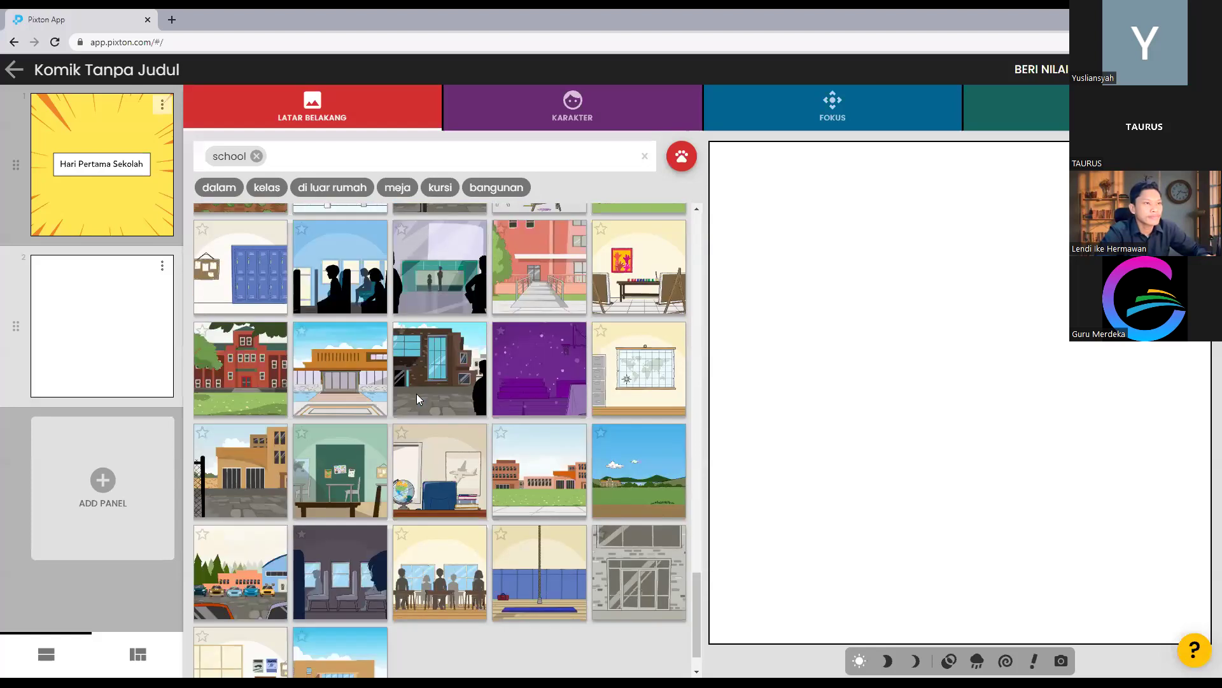
scroll(416, 393, up, 2)
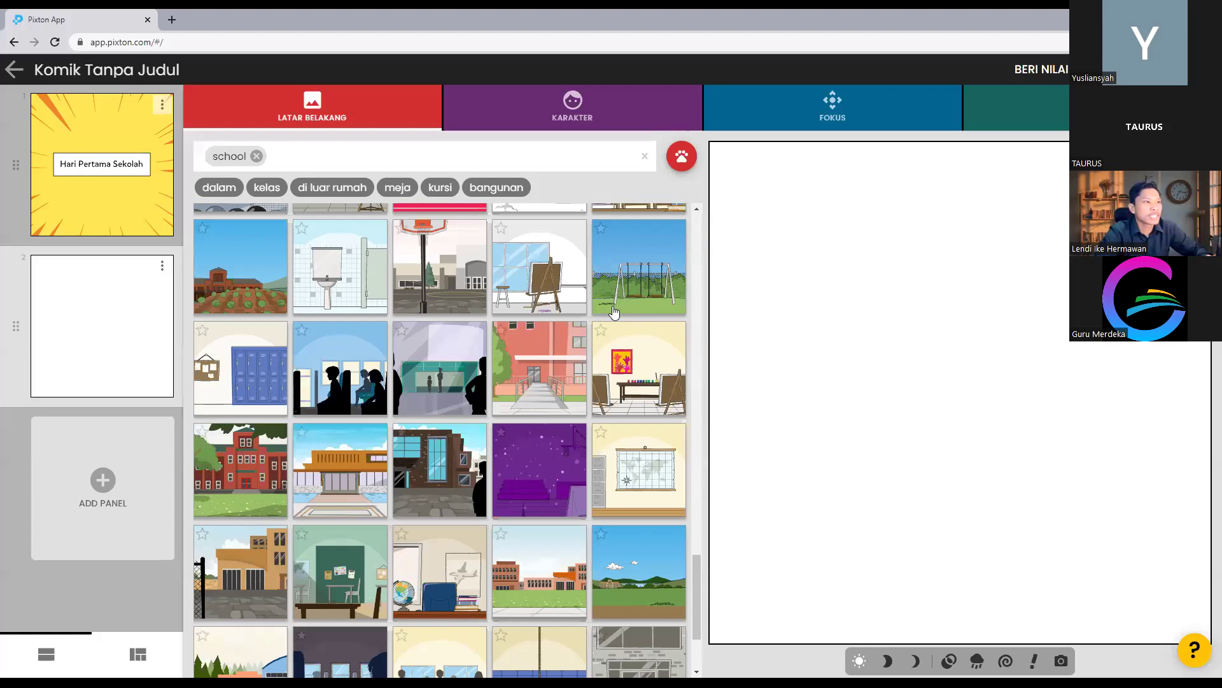
scroll(615, 310, up, 6)
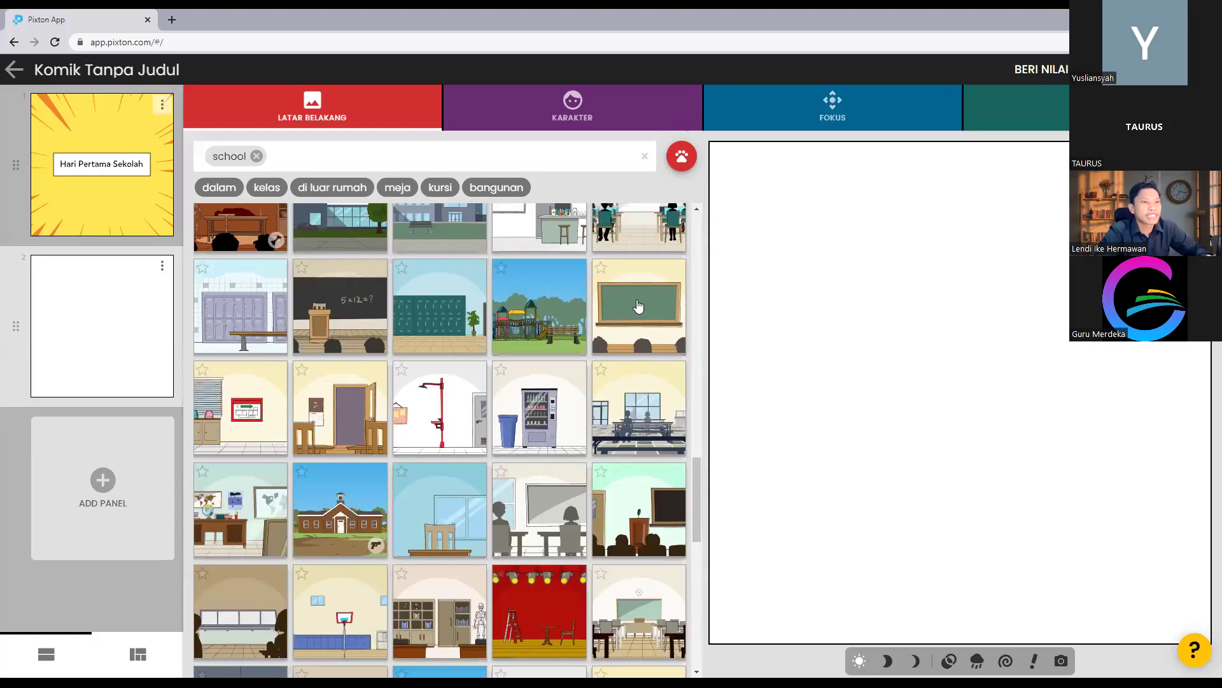
click(638, 307)
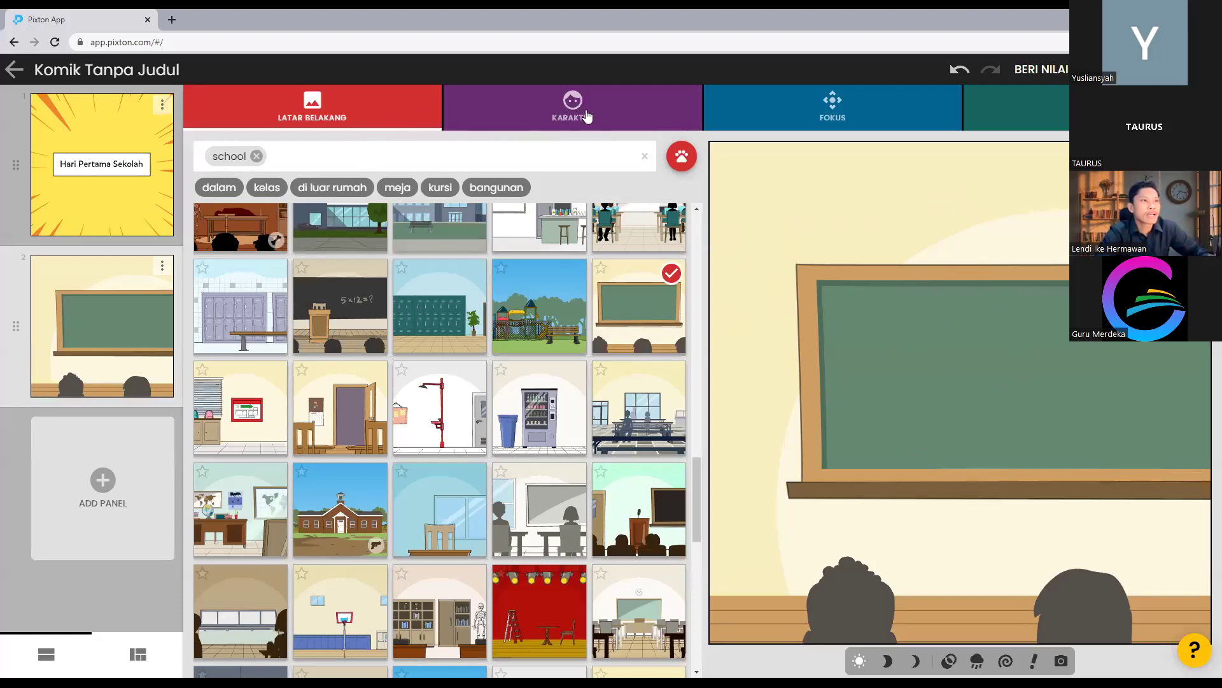
- Browse the full character library for figures suitable for the classroom panel
click(542, 116)
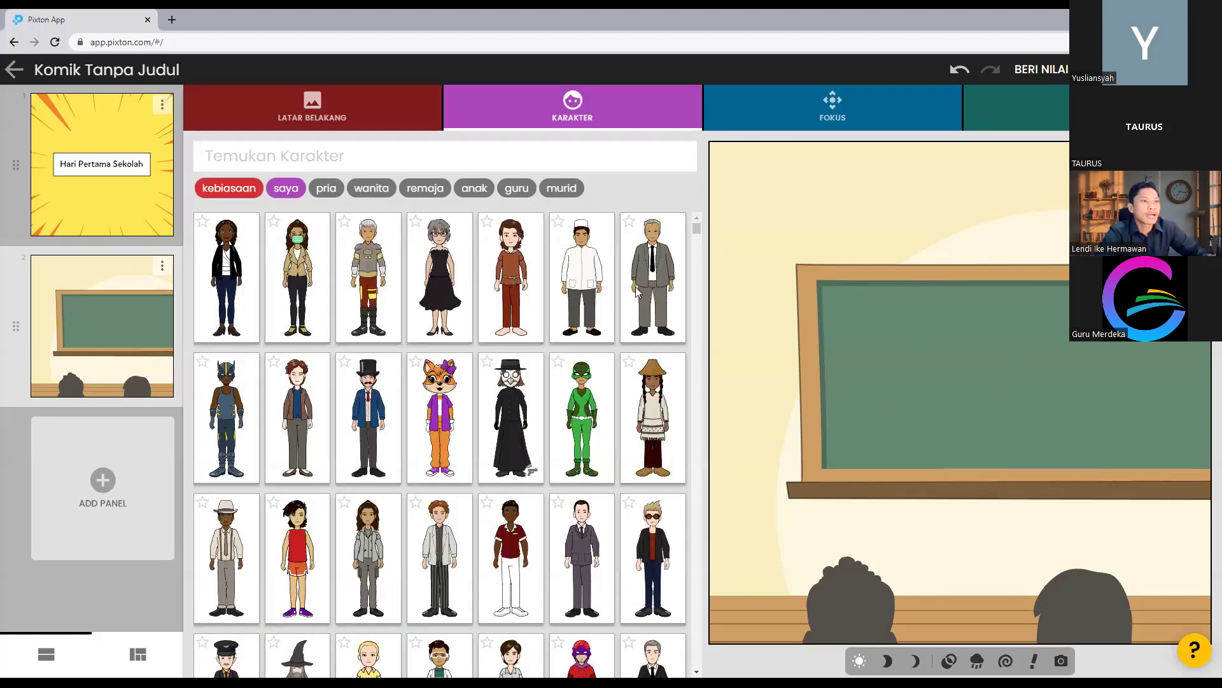
scroll(638, 291, down, 1)
scroll(646, 287, down, 8)
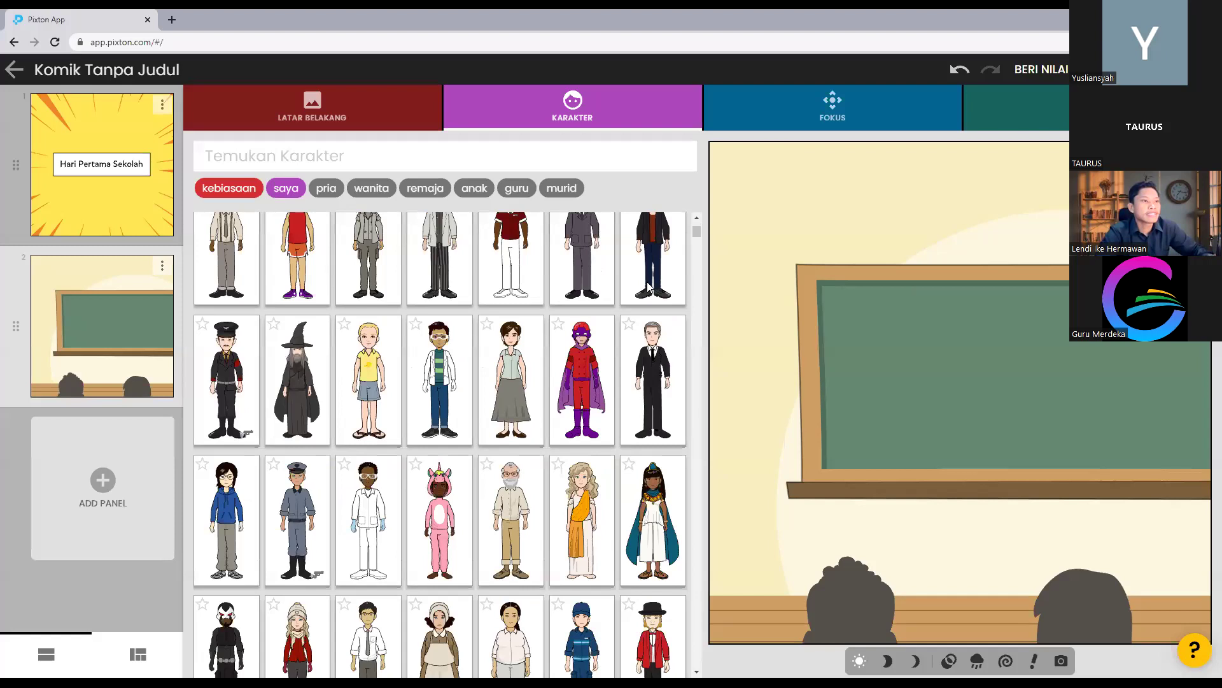
scroll(648, 287, down, 5)
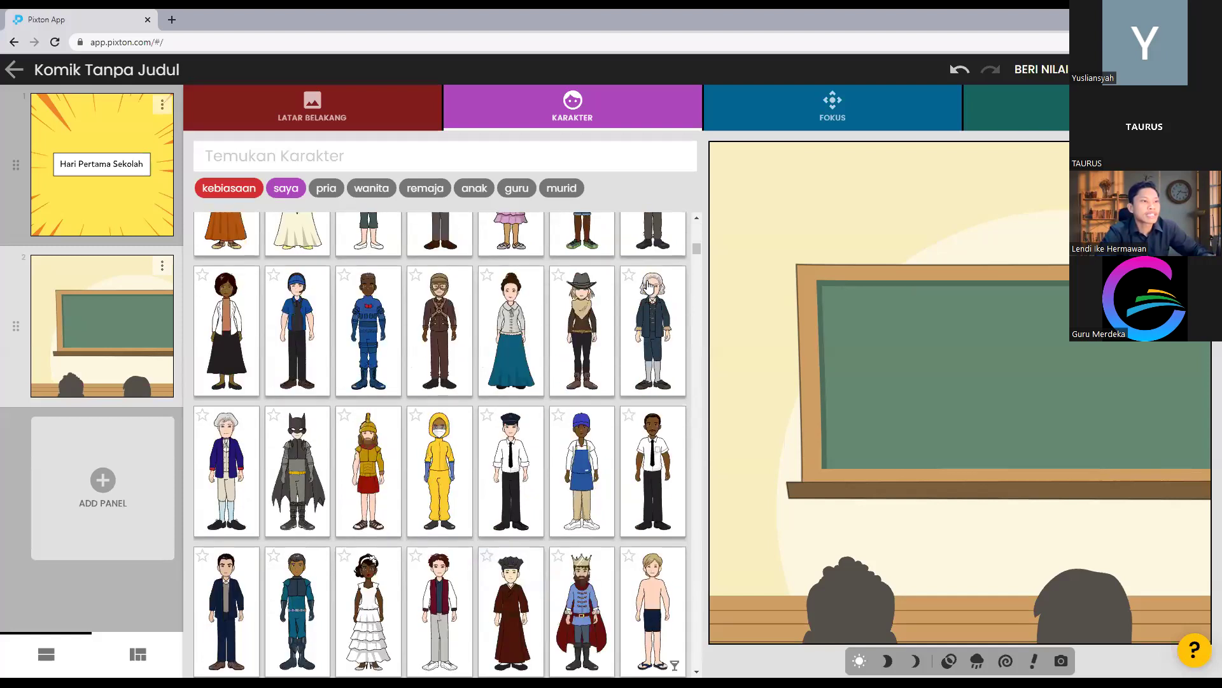
scroll(258, 270, down, 5)
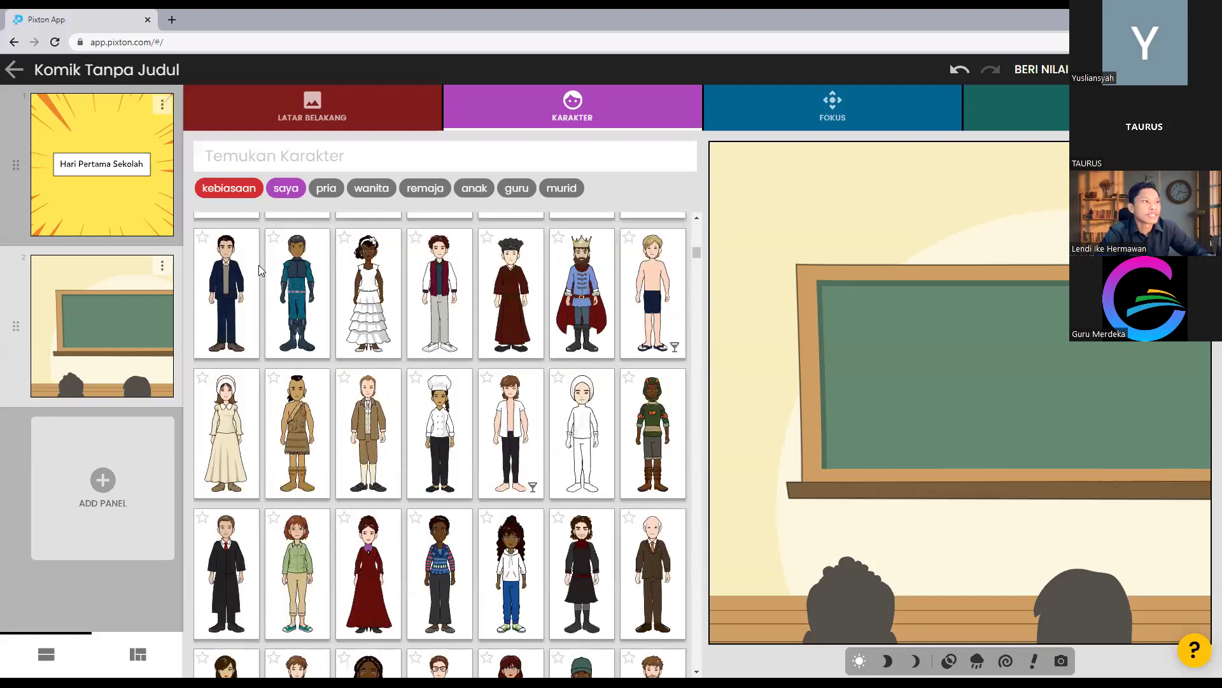
scroll(261, 264, down, 4)
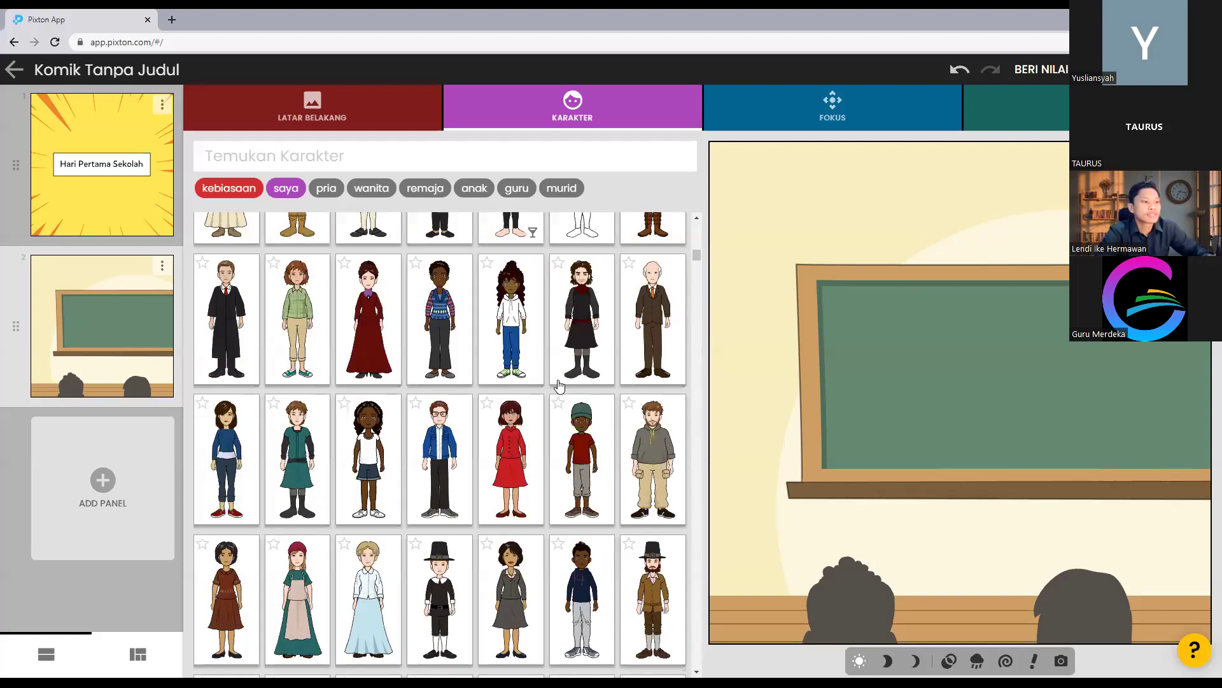
scroll(544, 394, down, 6)
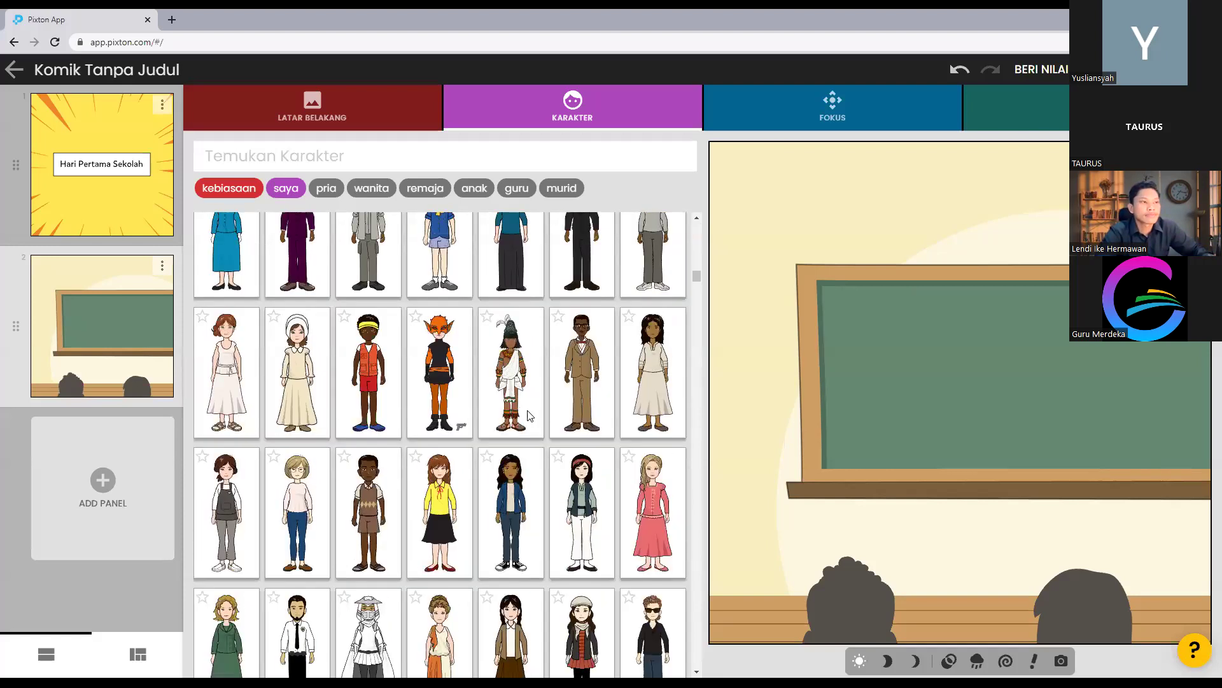
scroll(527, 418, down, 2)
scroll(527, 417, down, 5)
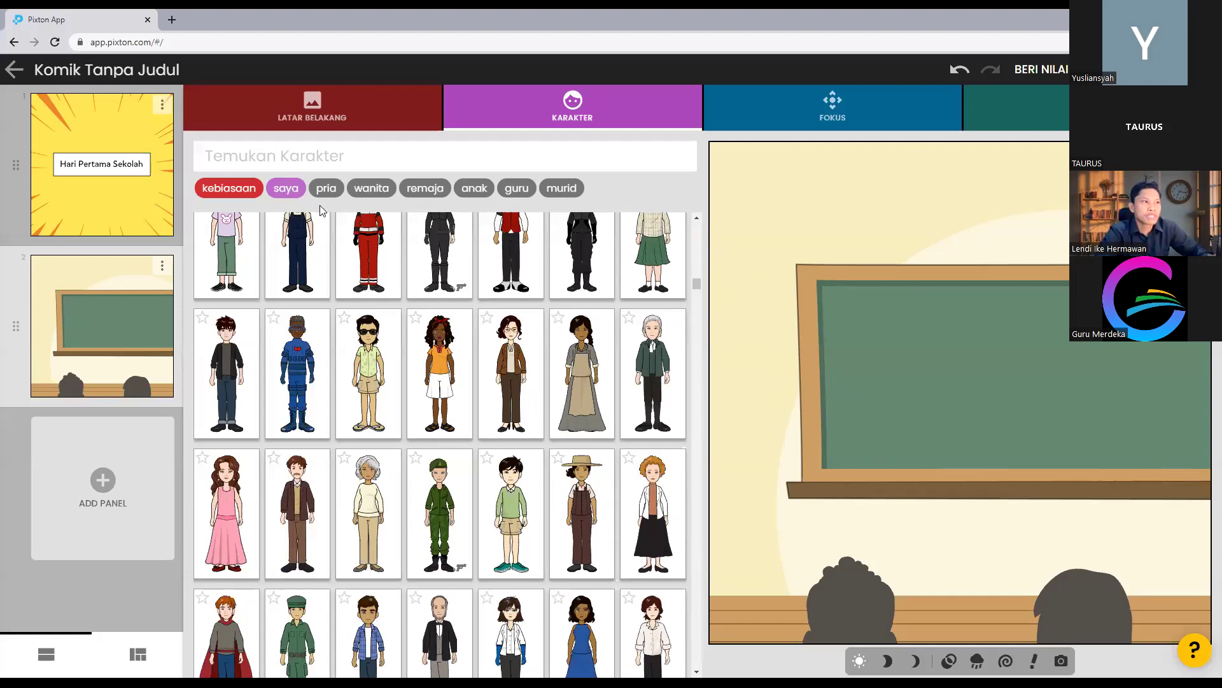
scroll(289, 192, up, 2)
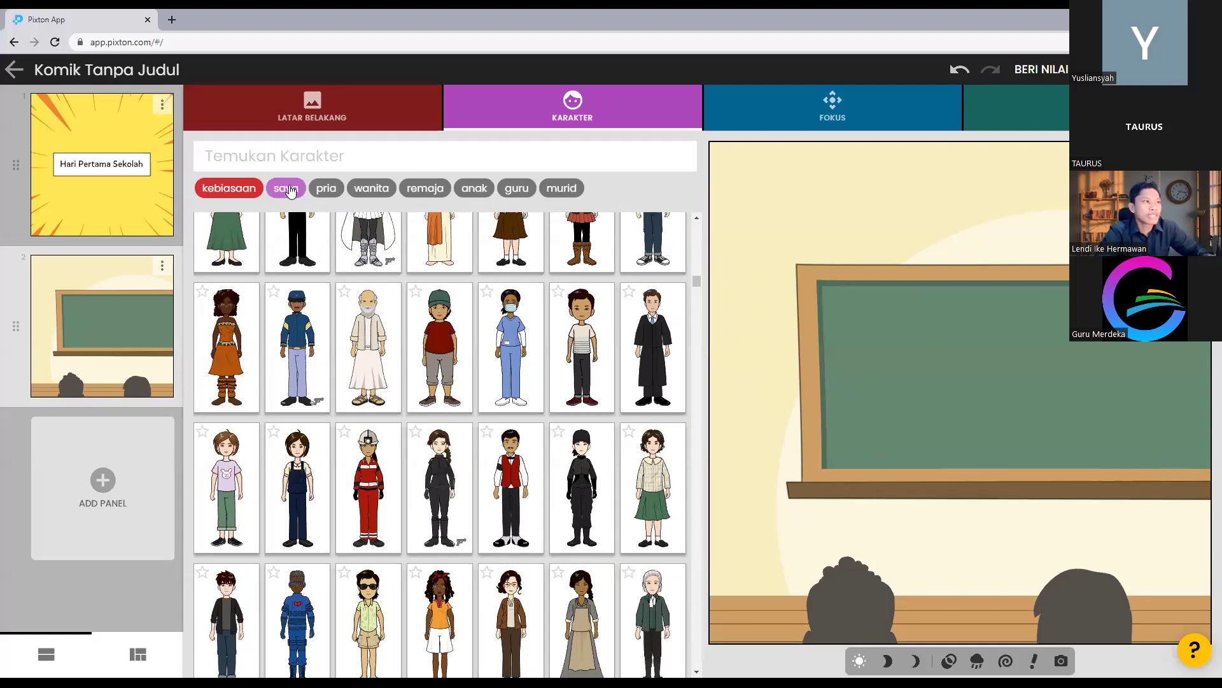
- Add the presenter's own saved avatar to the classroom panel and move it sideways to stand in front of the chalkboard
click(280, 192)
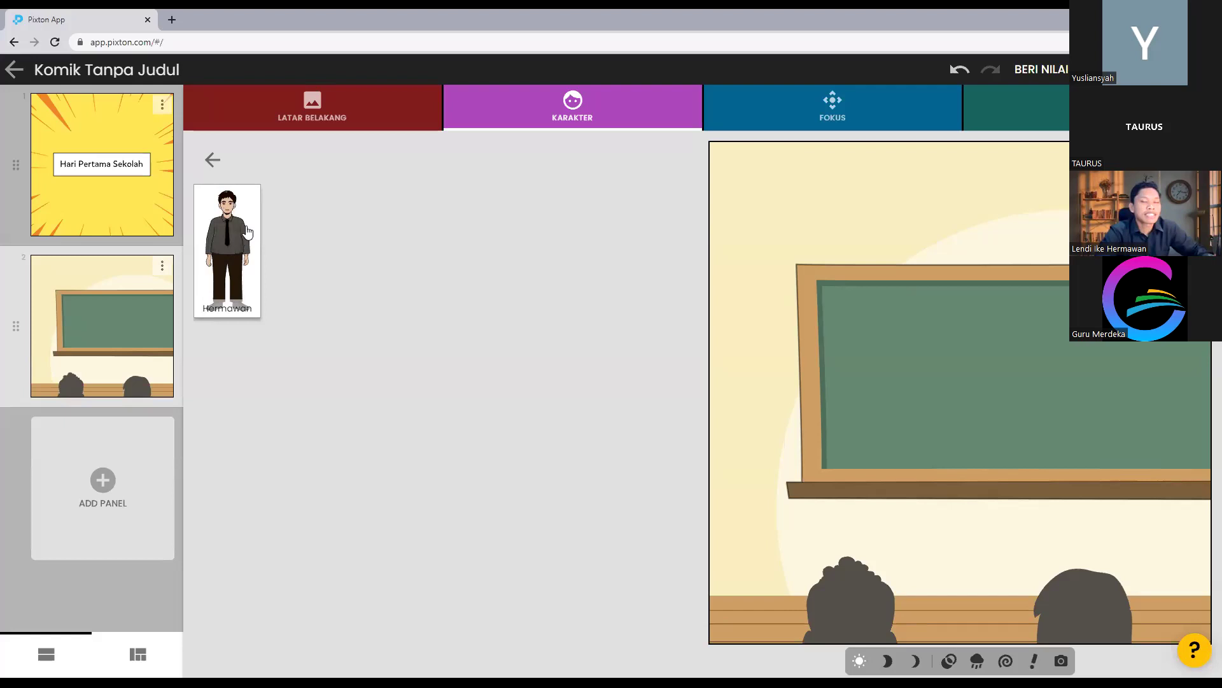
click(237, 248)
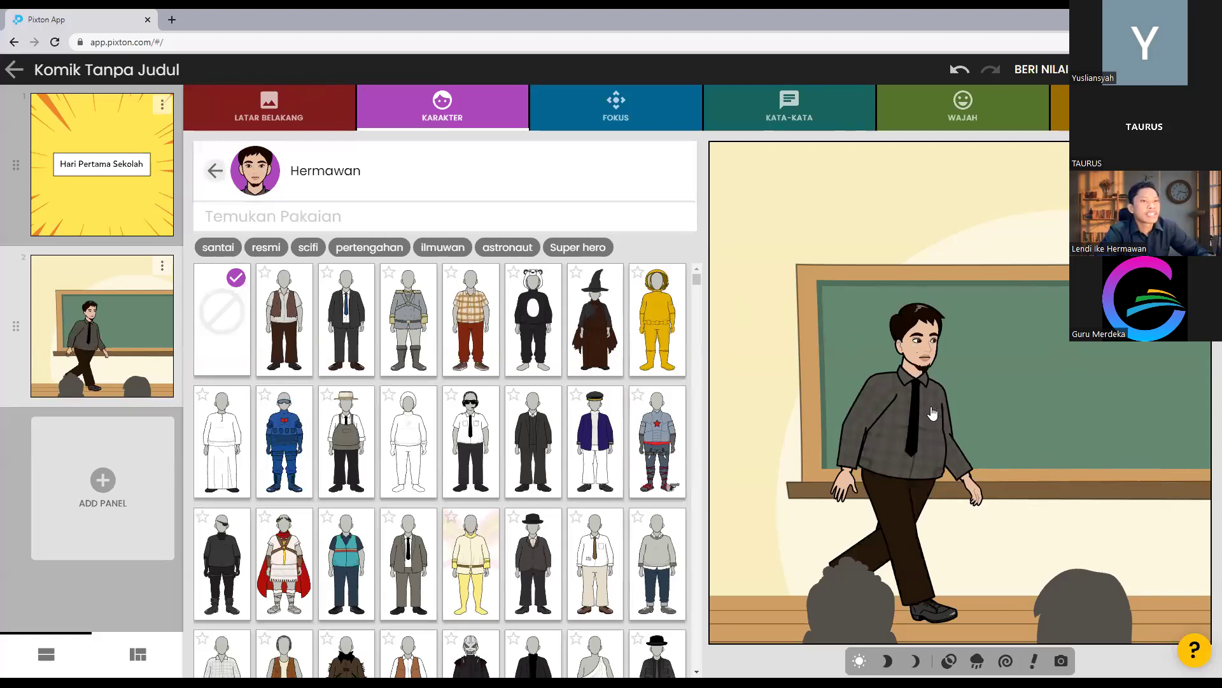
drag(931, 425, 864, 435)
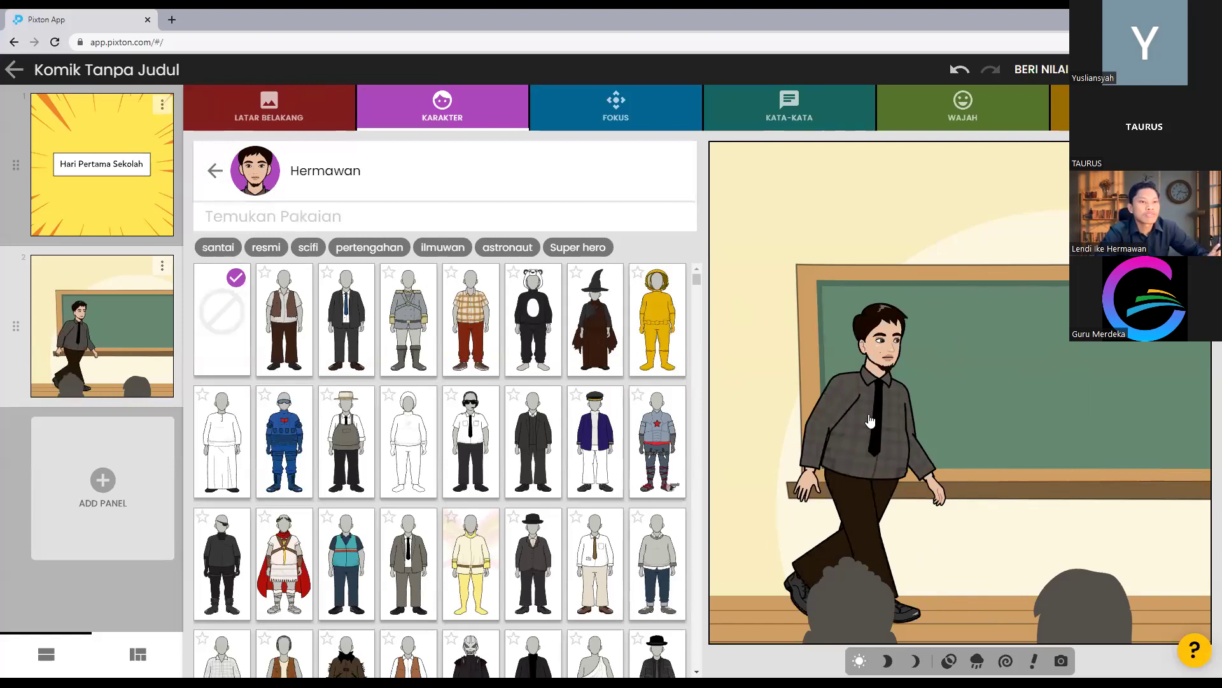
drag(871, 421, 983, 428)
click(981, 423)
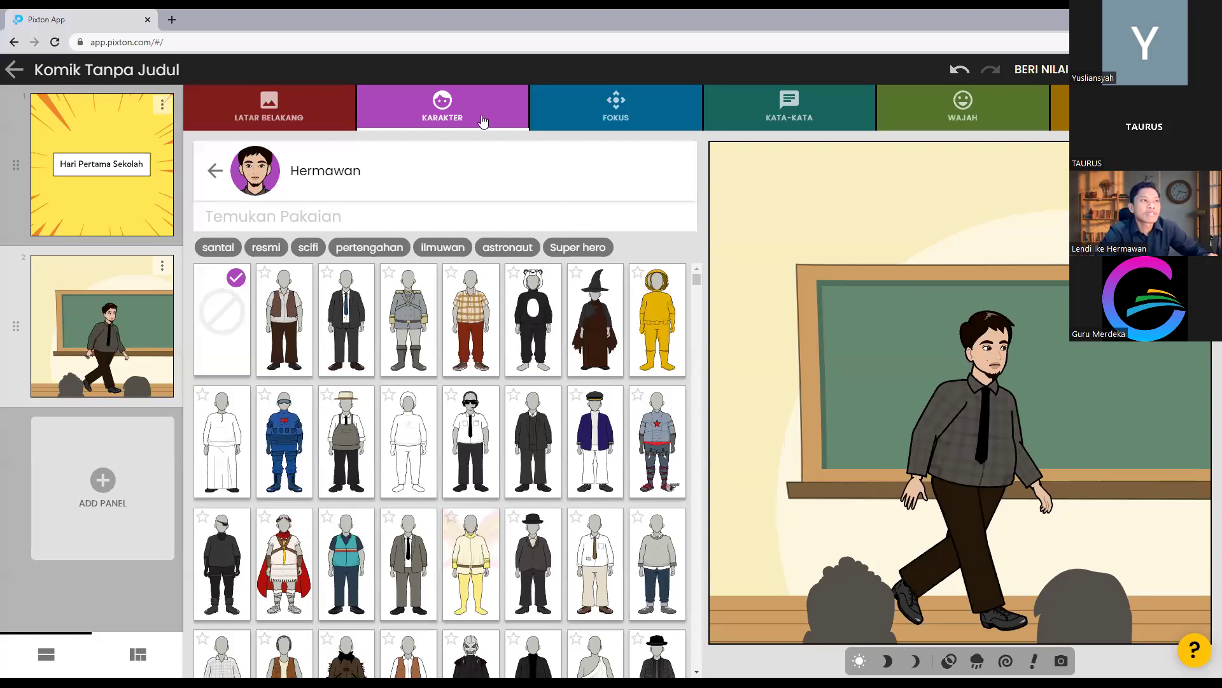
- Try regular focus presets 8, 5 and 1 on the classroom panel, settle on preset 4, and view the dramatic presets
click(606, 113)
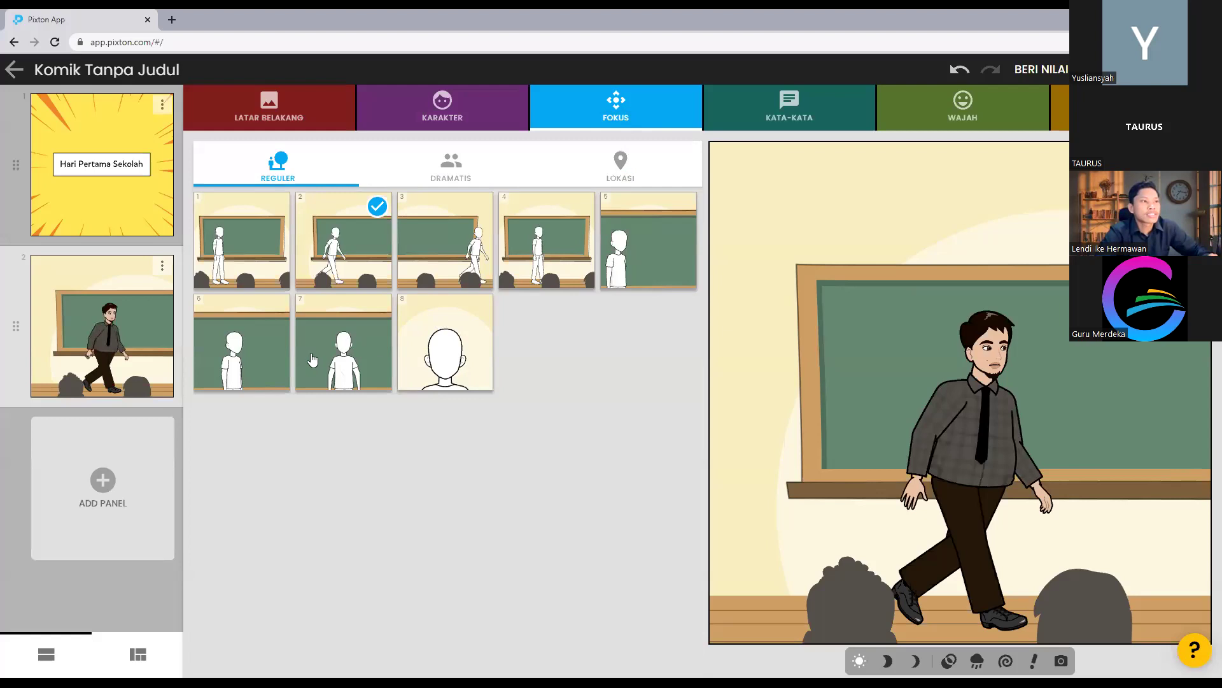
click(469, 344)
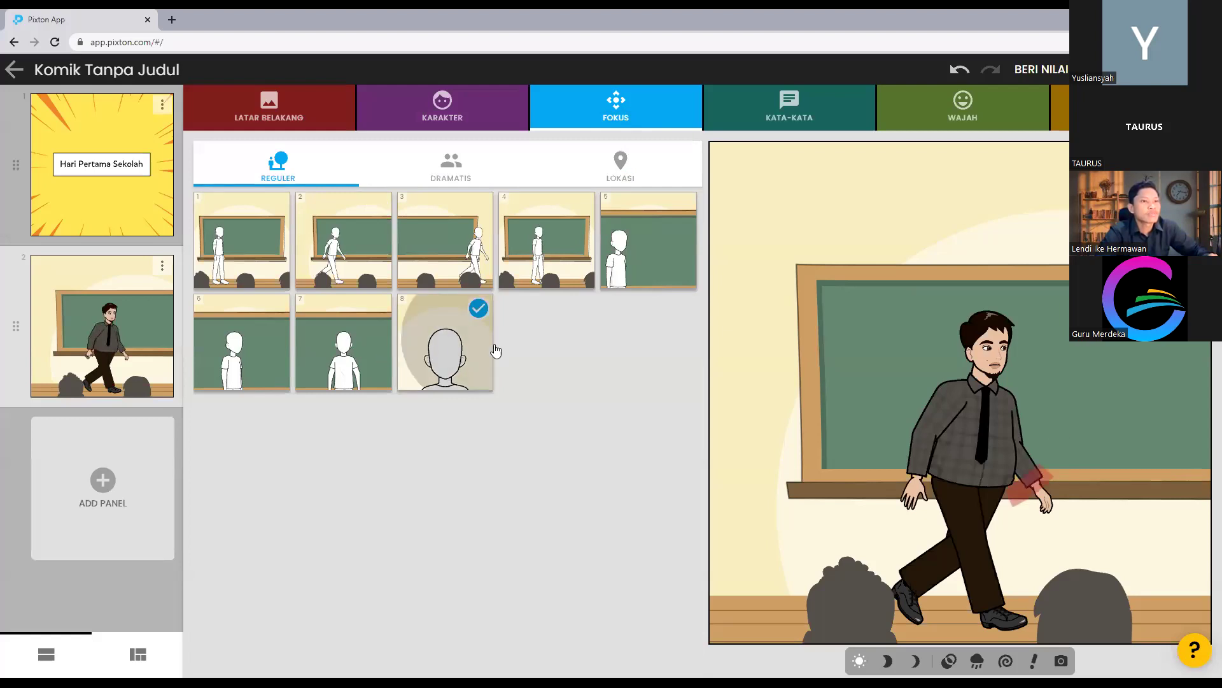
click(634, 258)
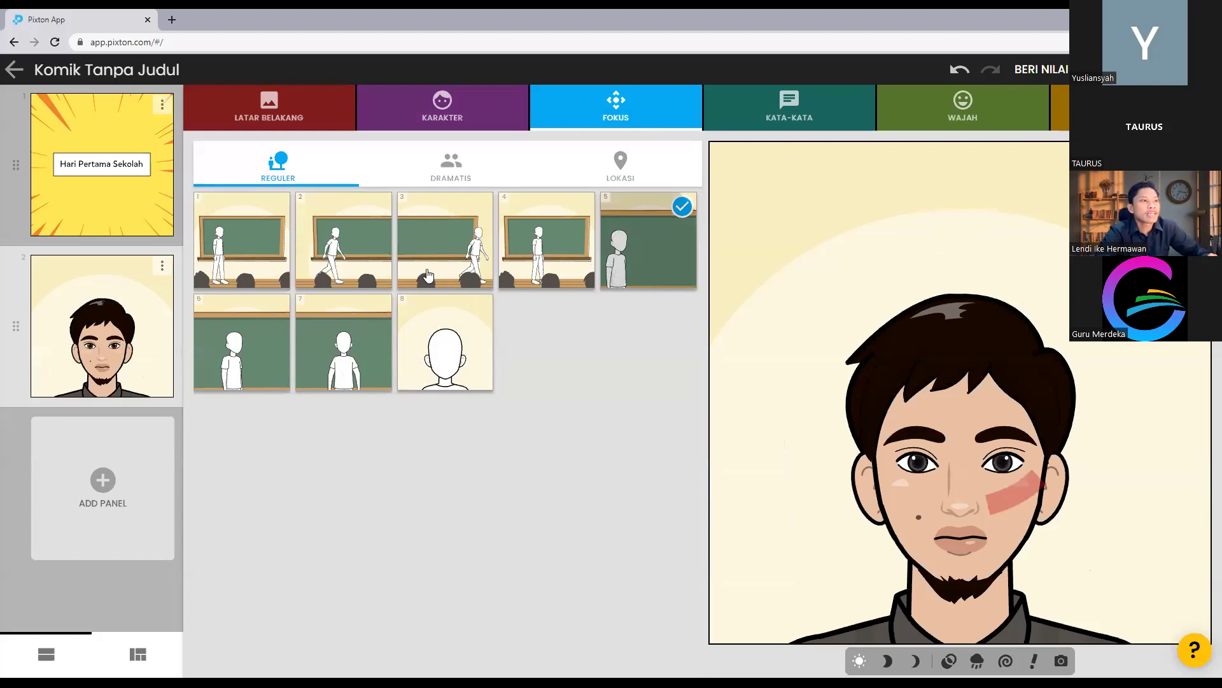
click(254, 238)
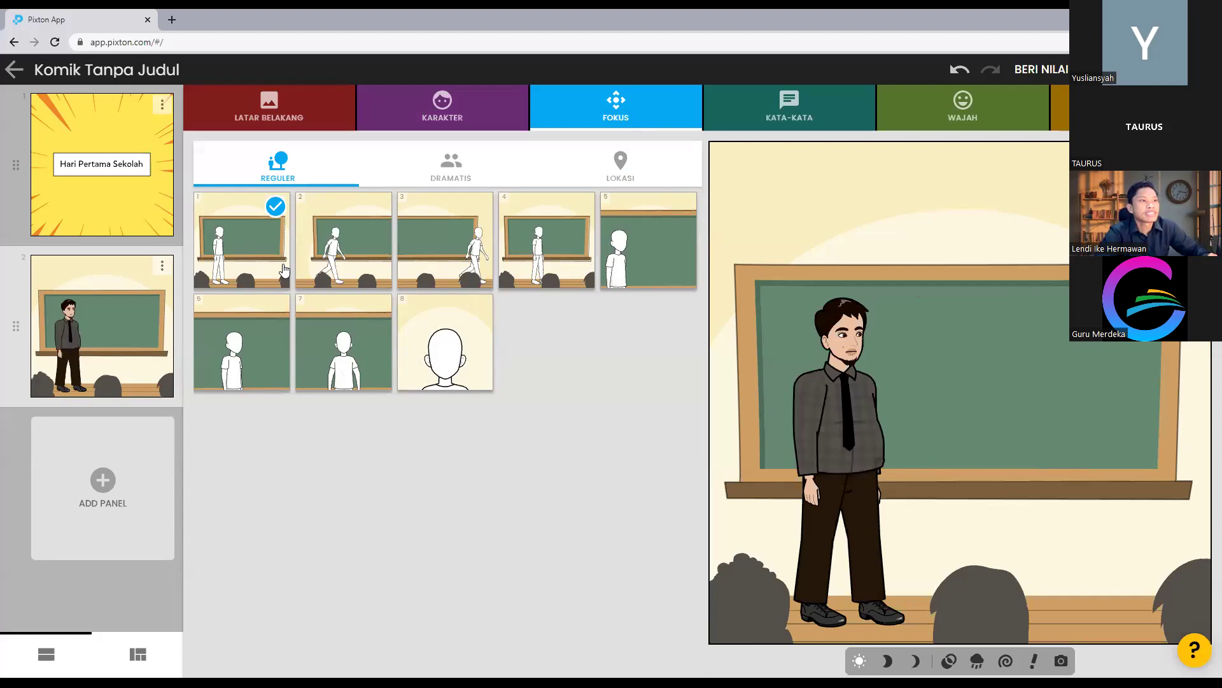
click(539, 256)
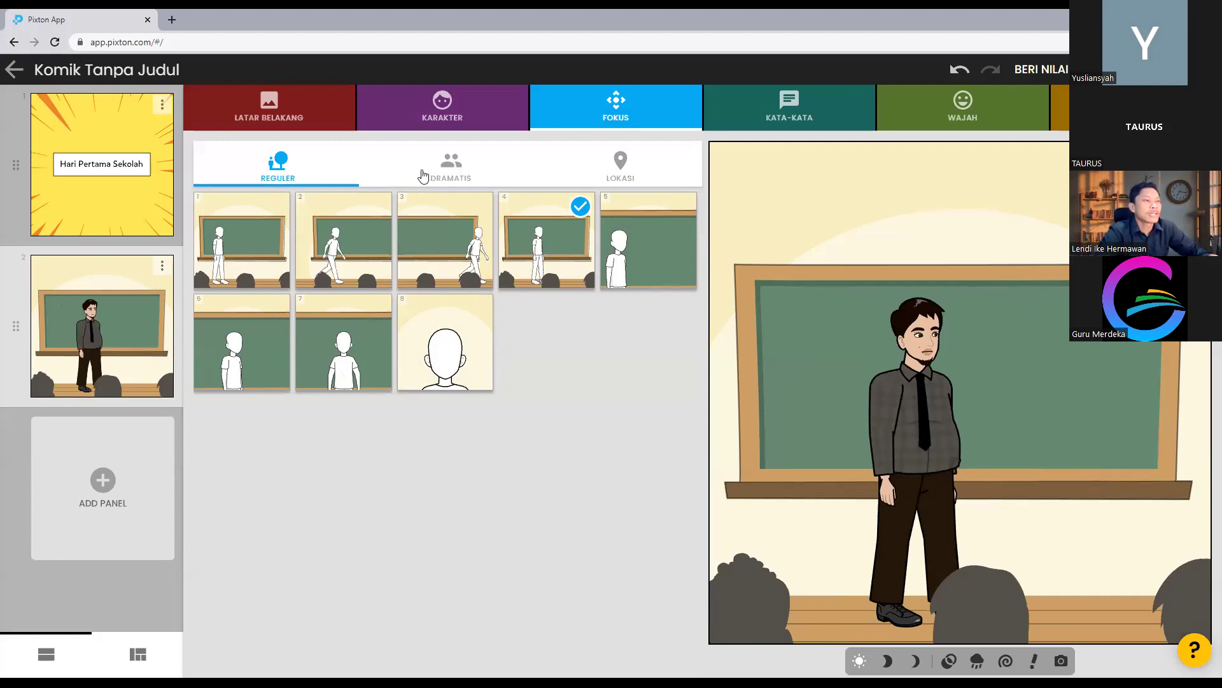
click(445, 175)
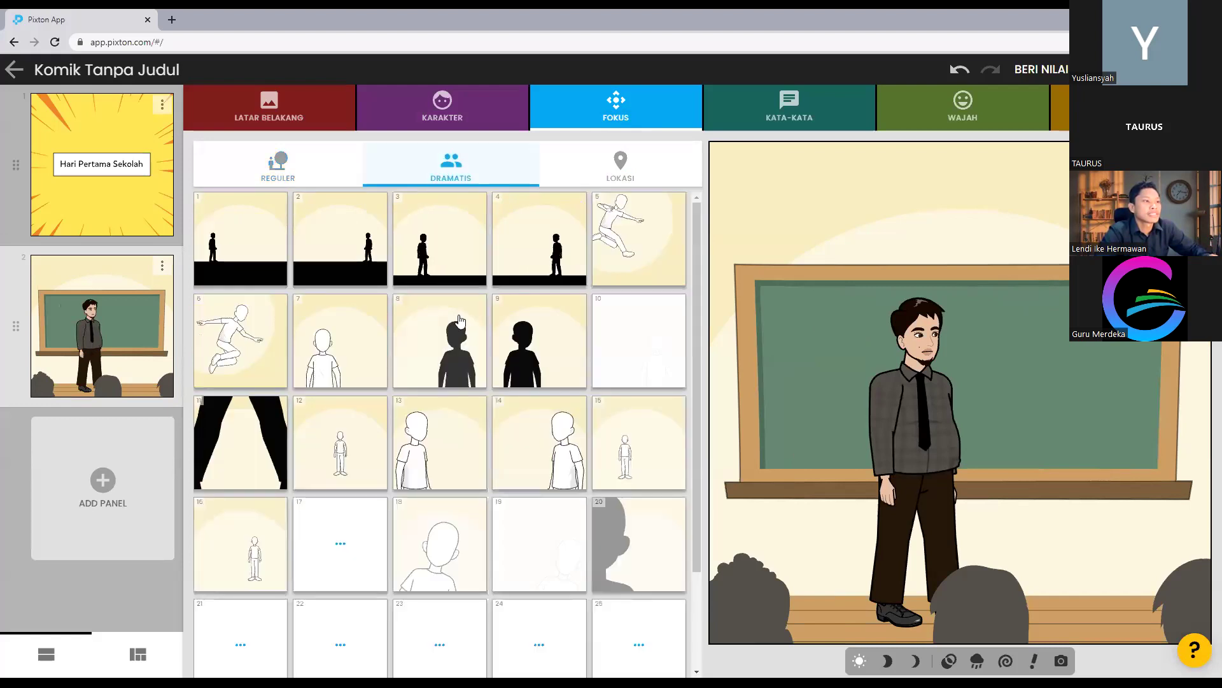
click(595, 184)
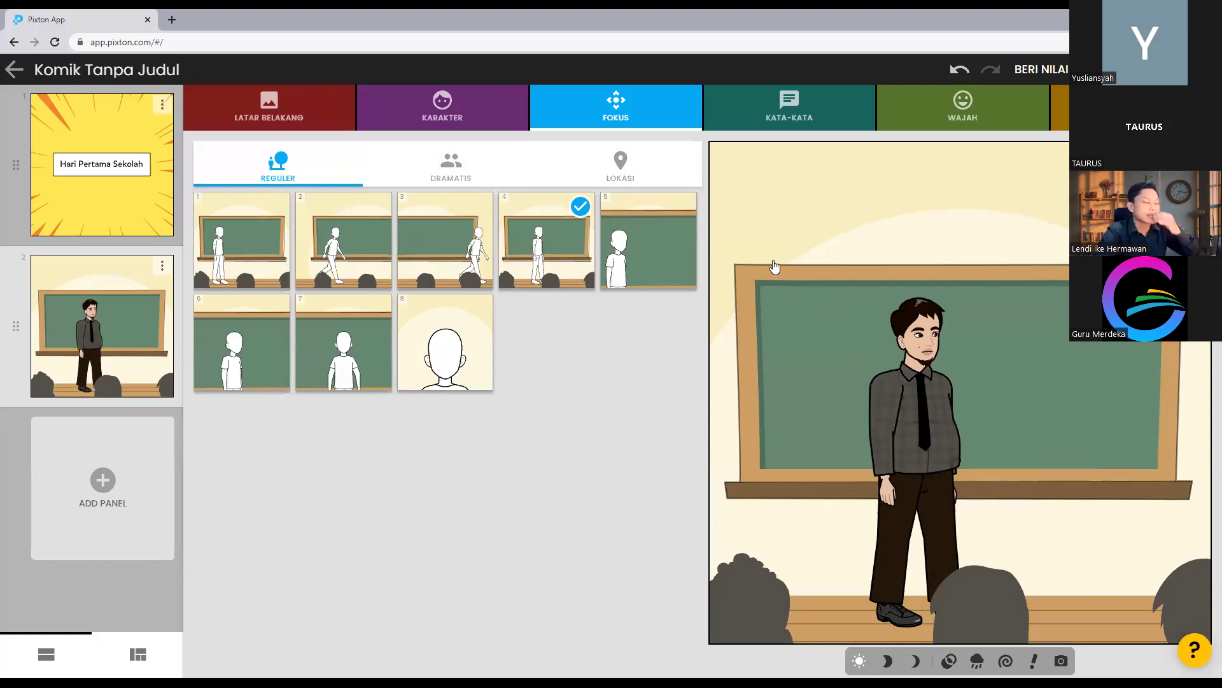
- Try the Pikiran type for the character's words and set the type back to Pidato
click(808, 116)
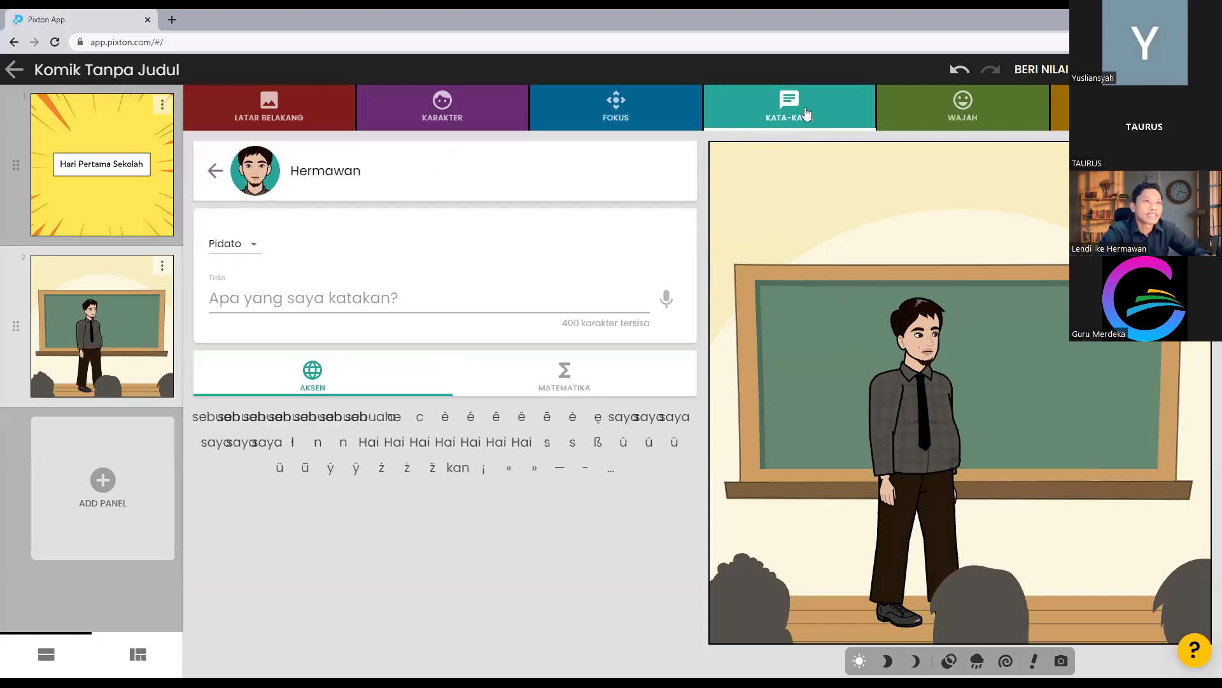
click(252, 250)
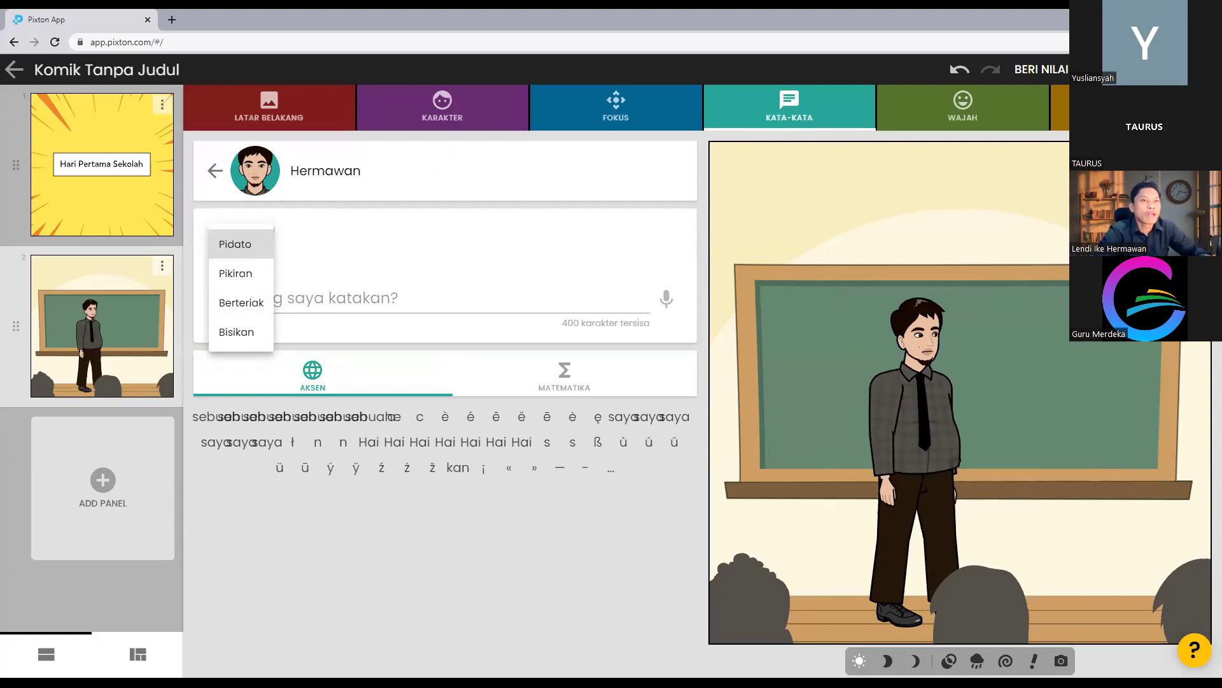
click(251, 273)
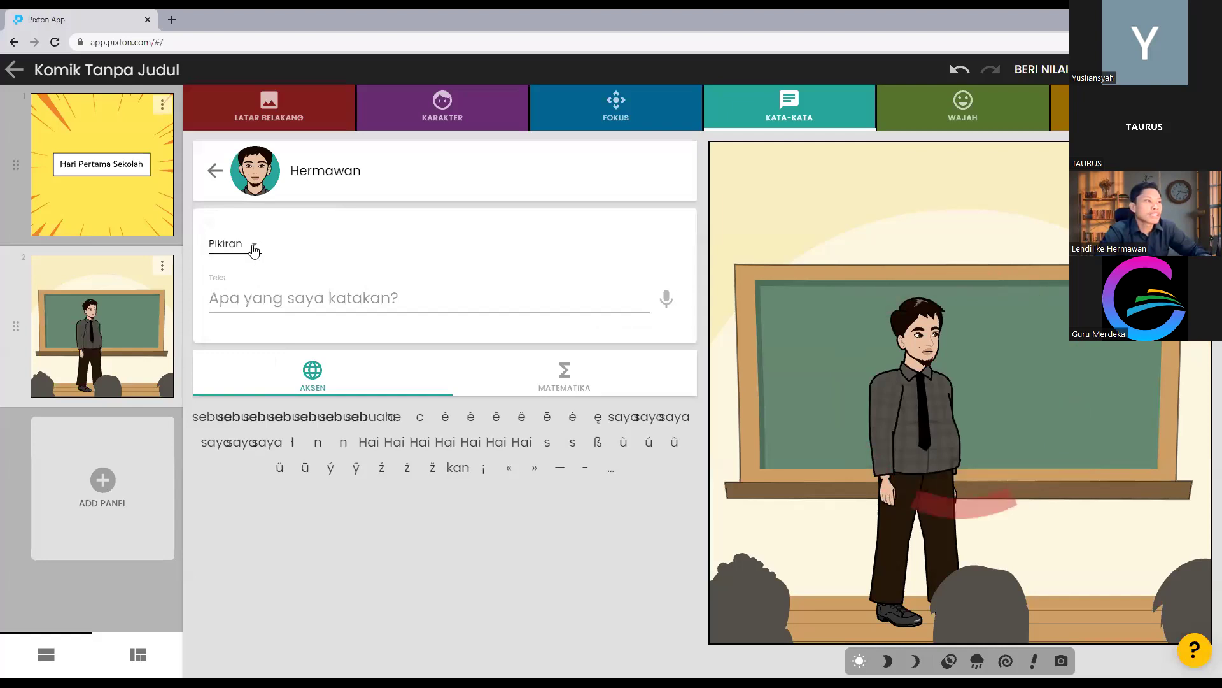
click(253, 247)
key(Up)
key(Return)
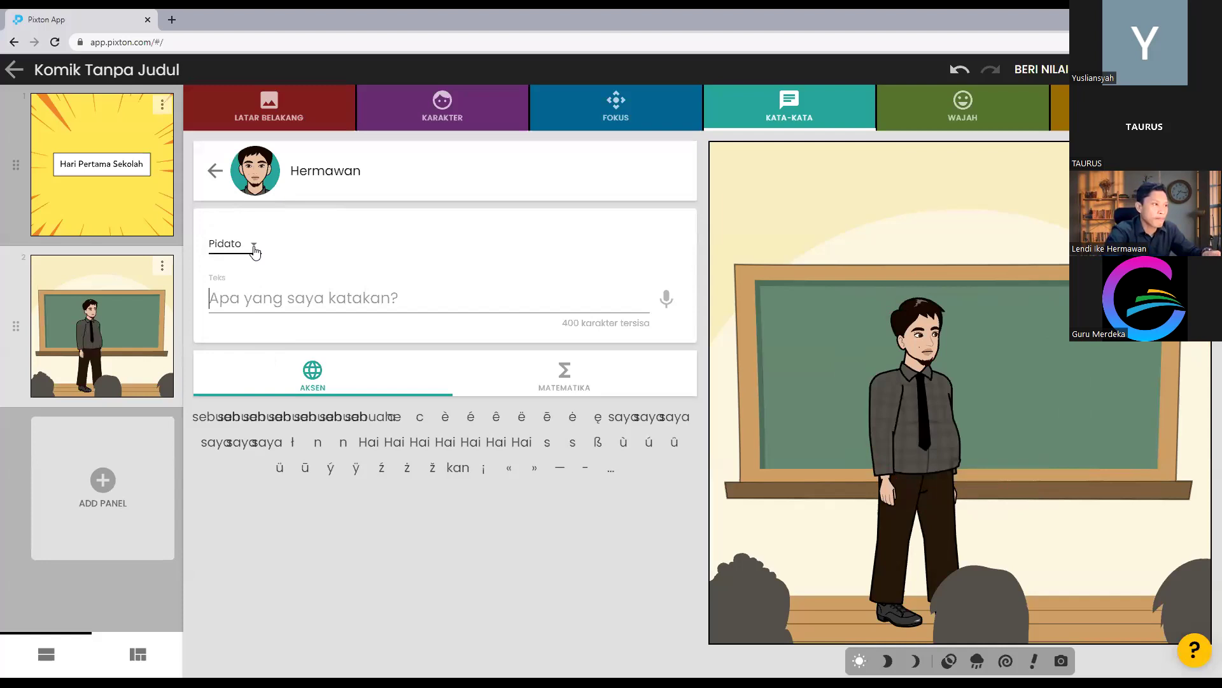
- Give the teacher character the speech text "Assalamualaikum Anak-anak, Bagaimana Kabarnya?" and apply it to the classroom panel
text(A)
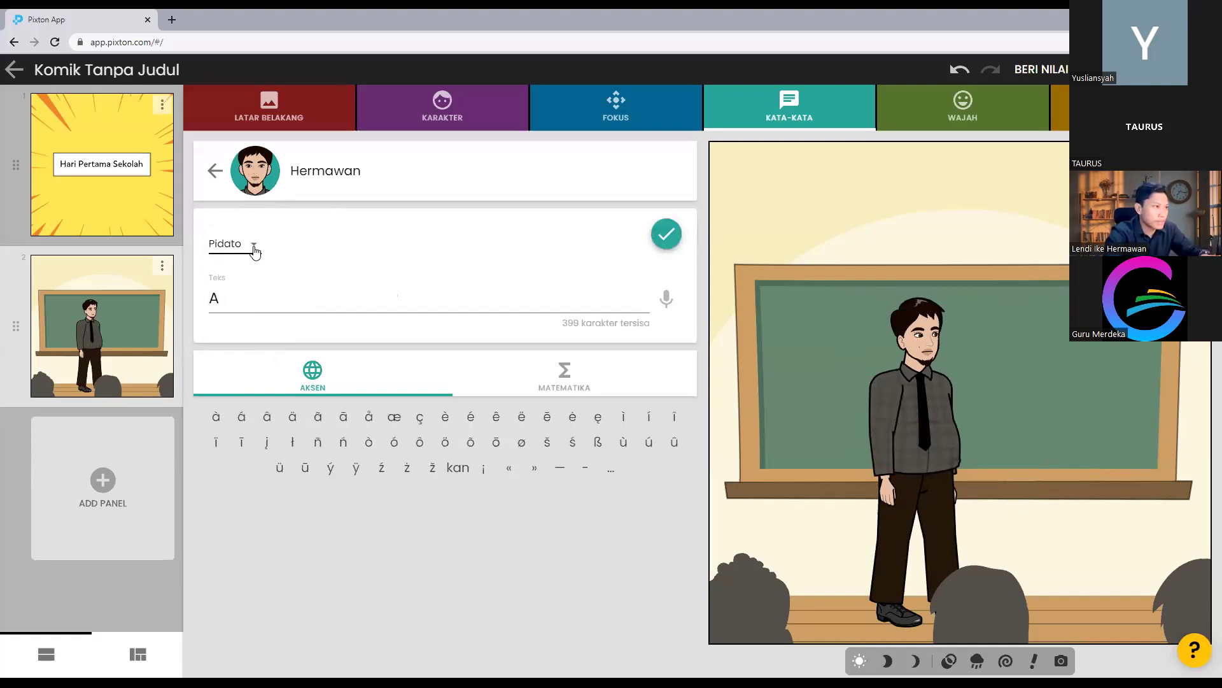
text(ssalamualaikum)
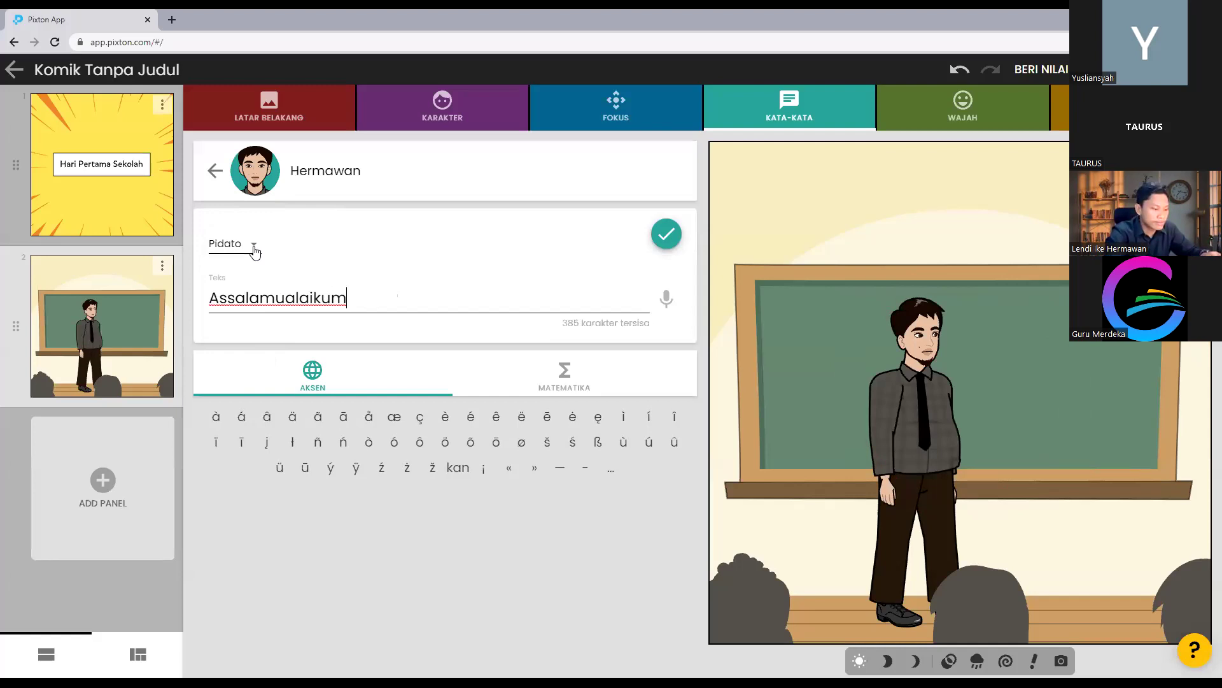
text( Anak)
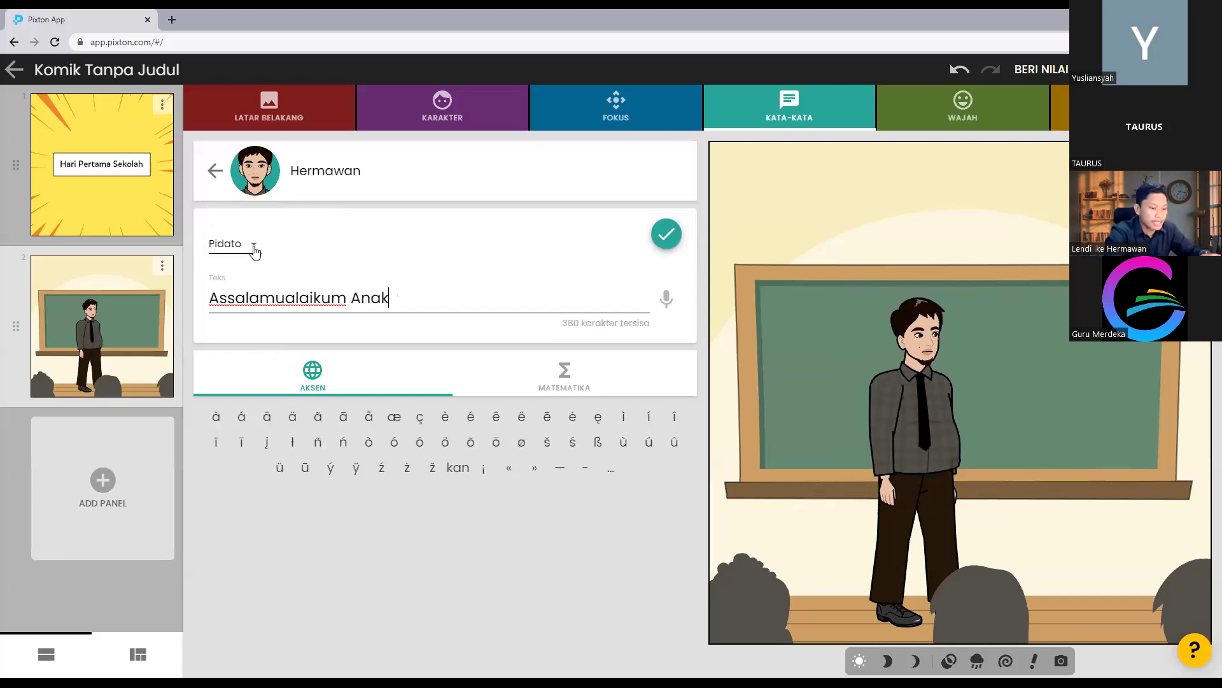
text(-anak)
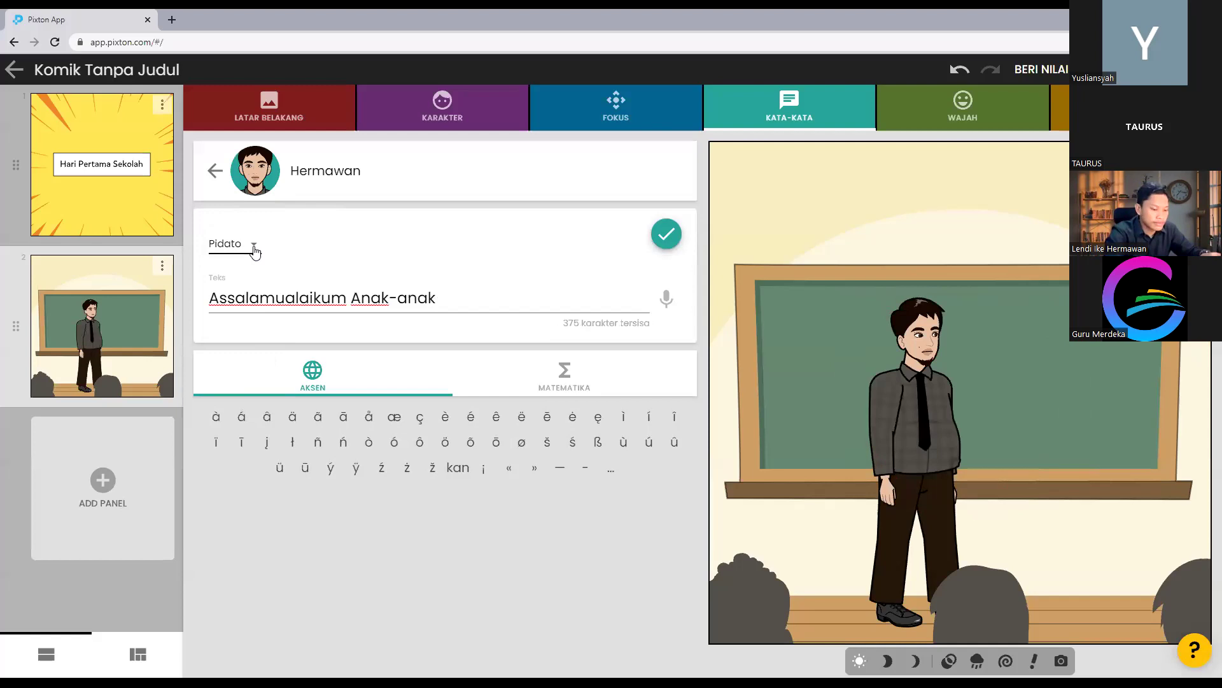
text(, Baga)
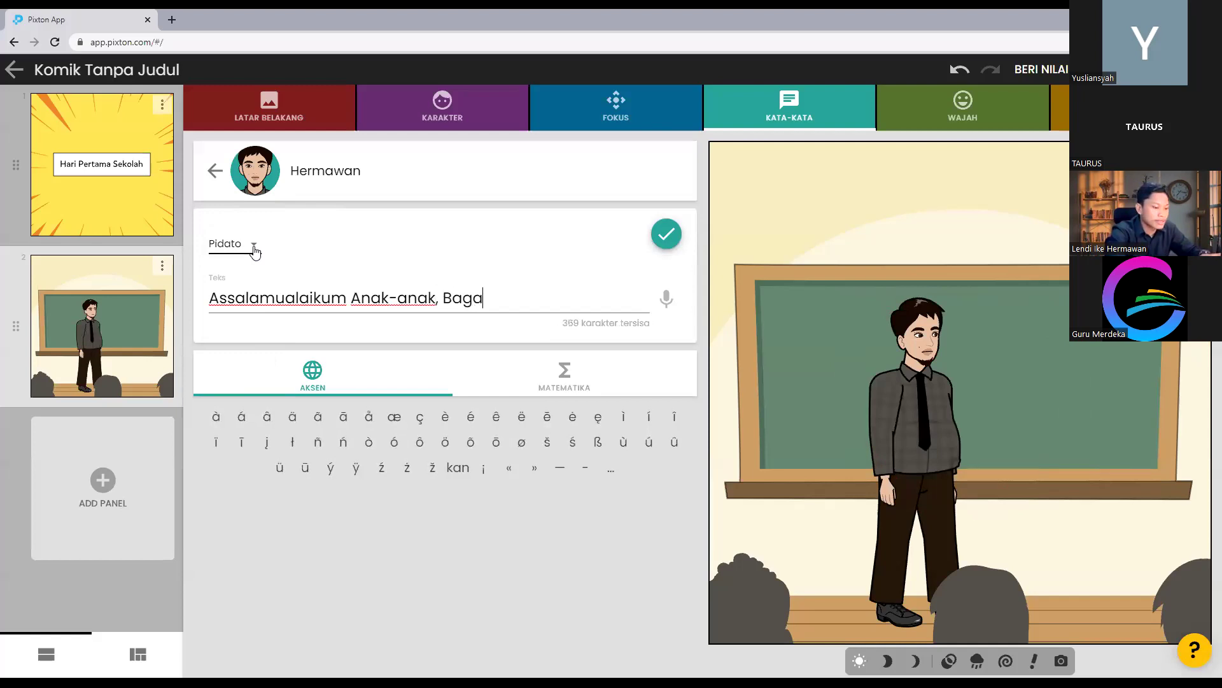
text(iman)
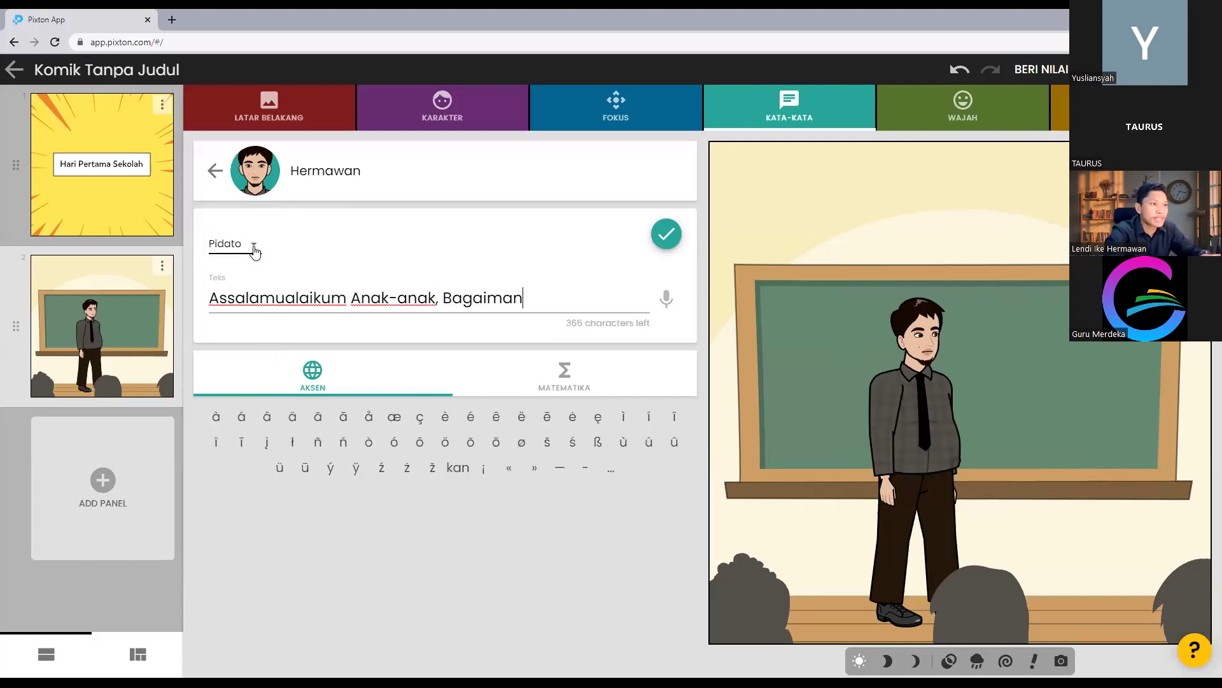
text(a Kabarnya?)
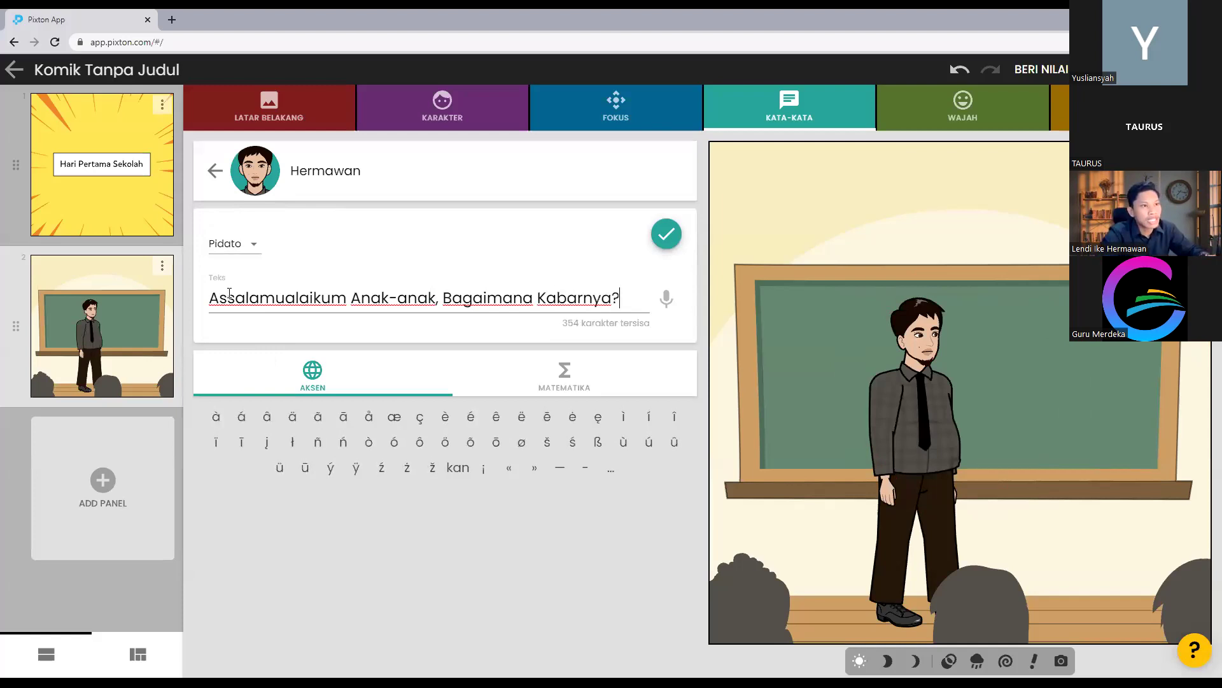
click(667, 238)
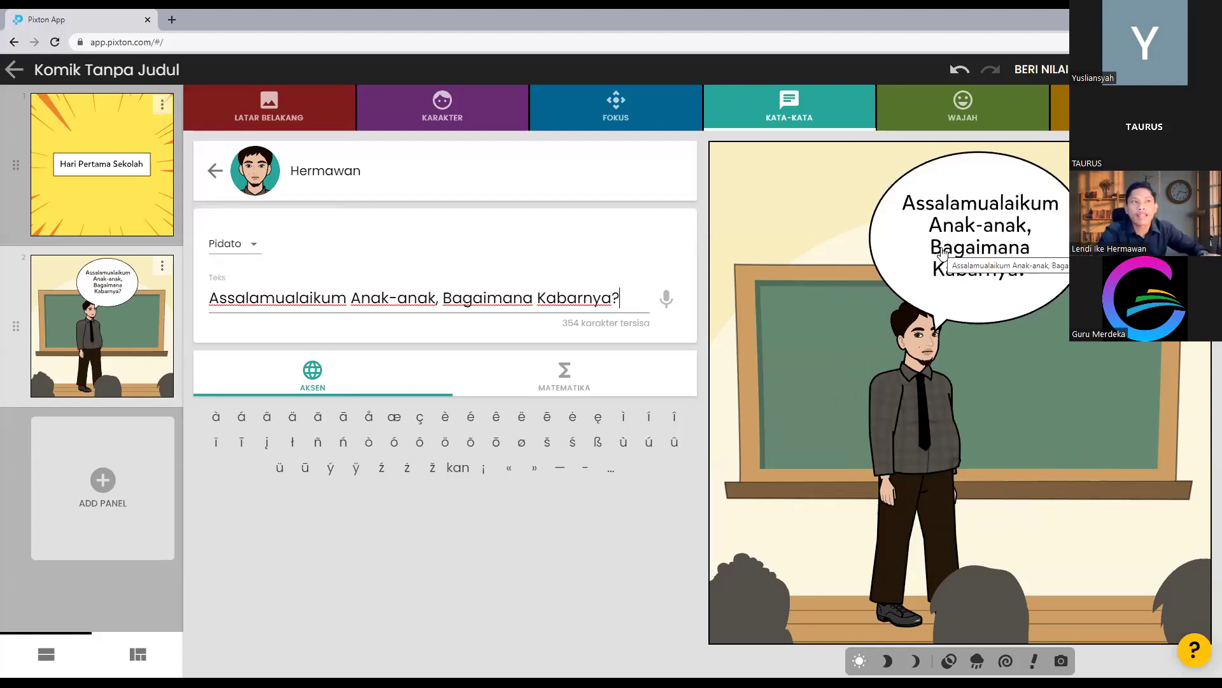
- Try the Pikiran, Berteriak and Bisikan types on the greeting bubble and set the type back to Pidato
click(254, 247)
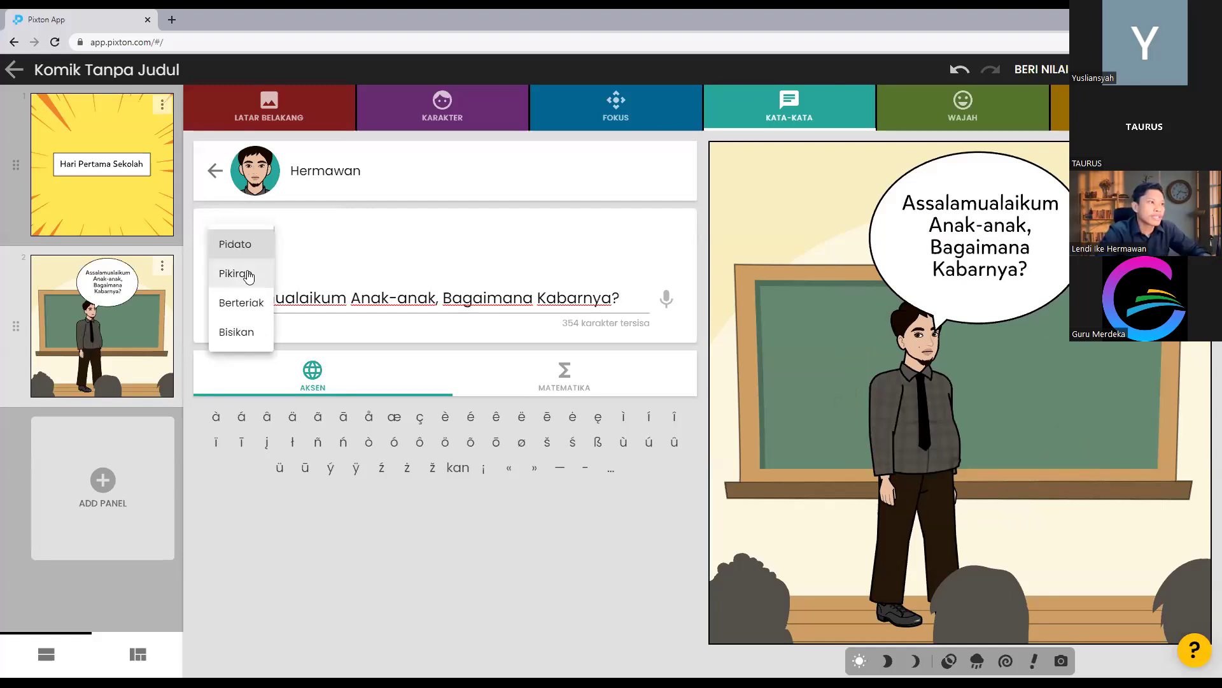
click(242, 275)
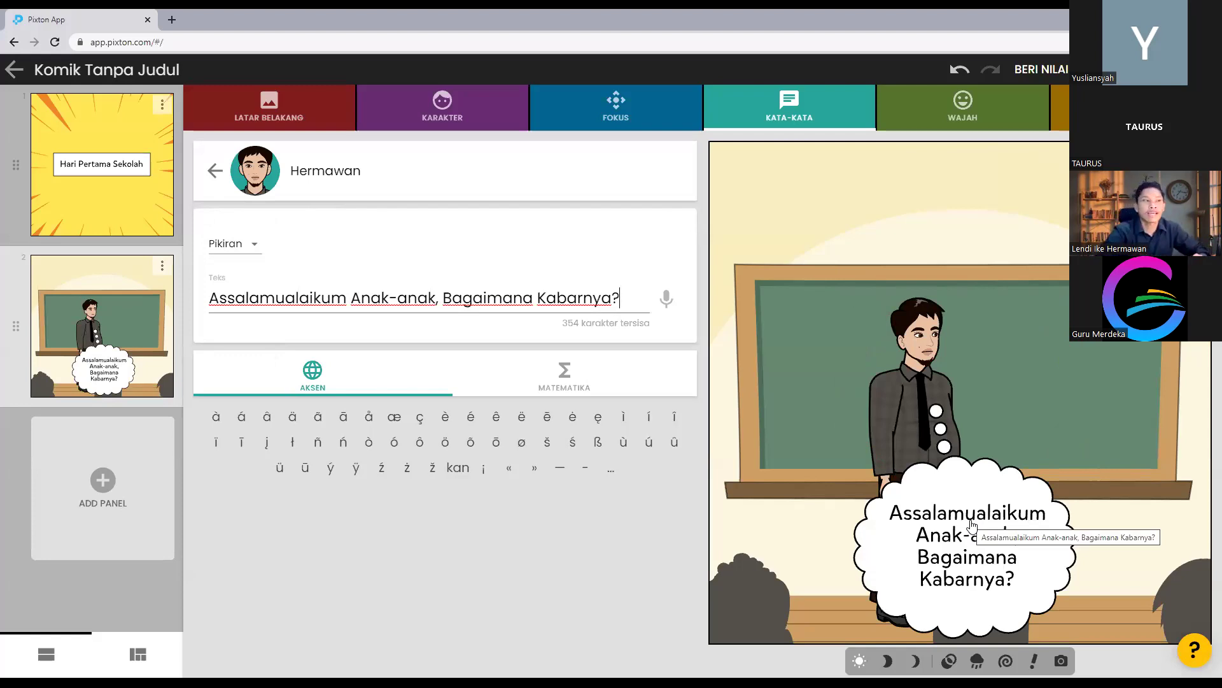
click(247, 248)
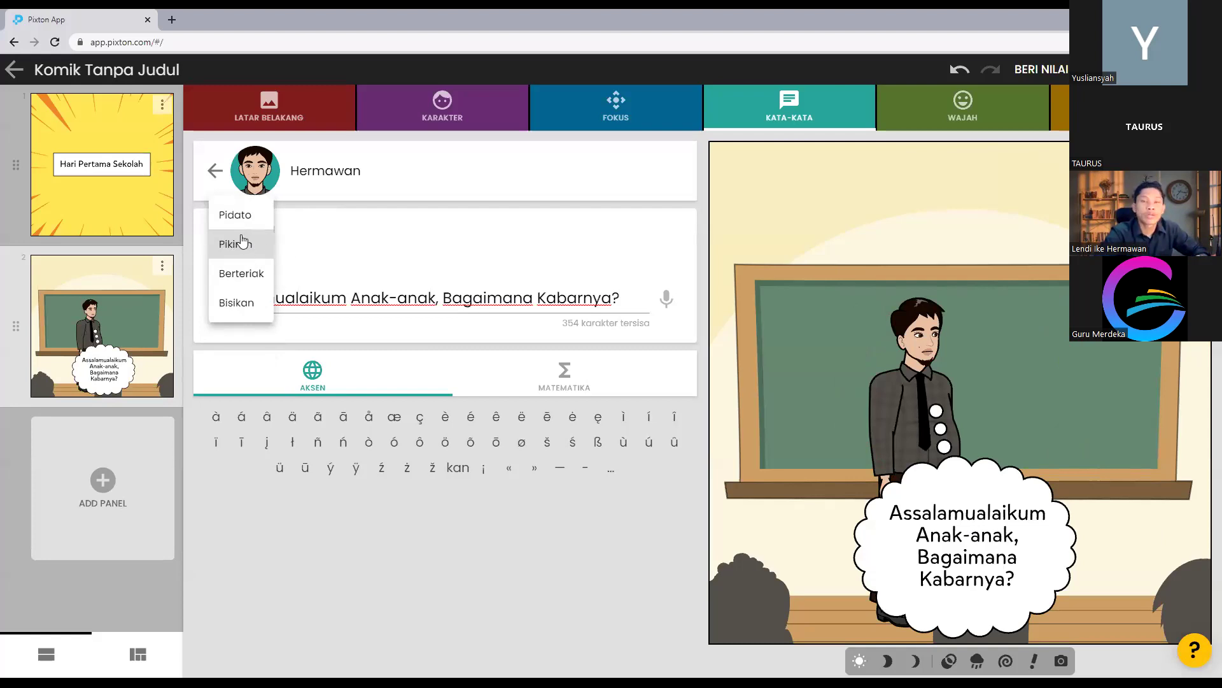
click(302, 258)
click(247, 248)
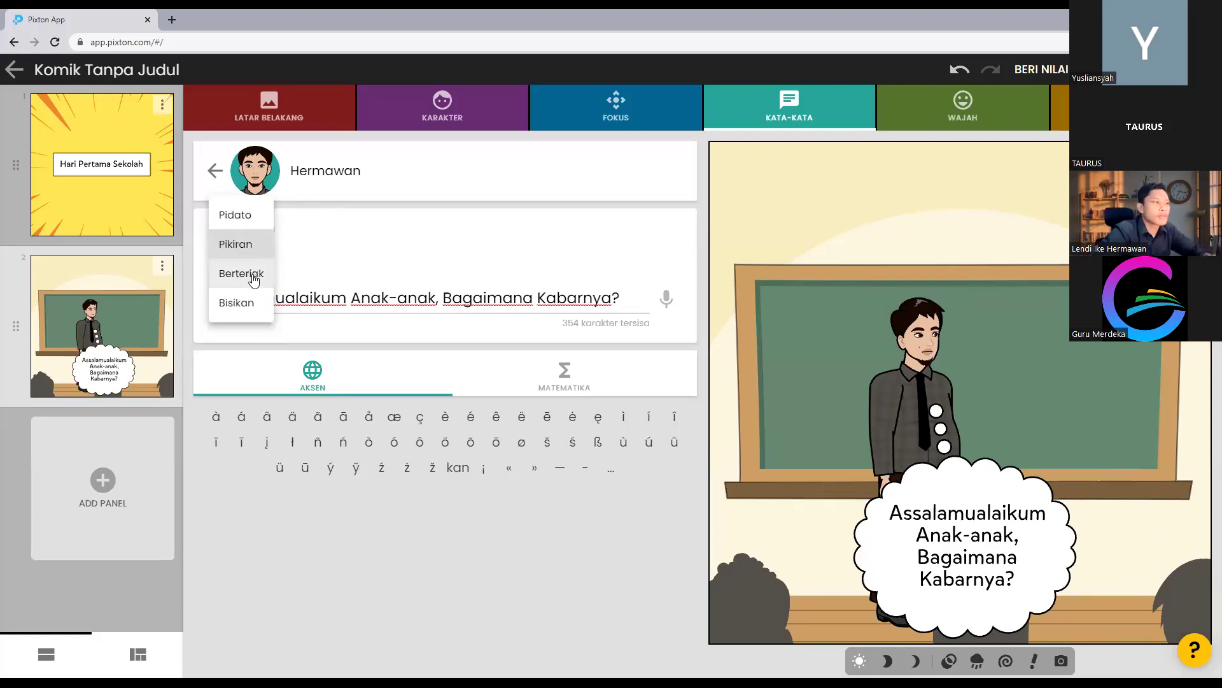
click(245, 275)
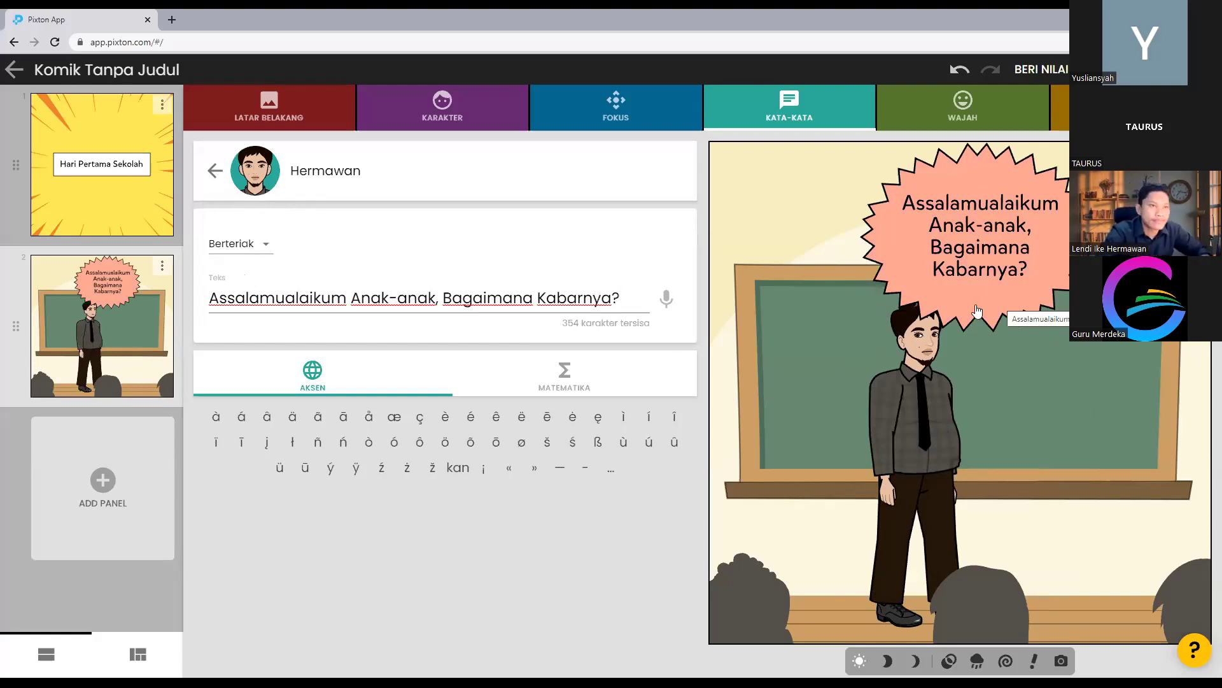
click(257, 250)
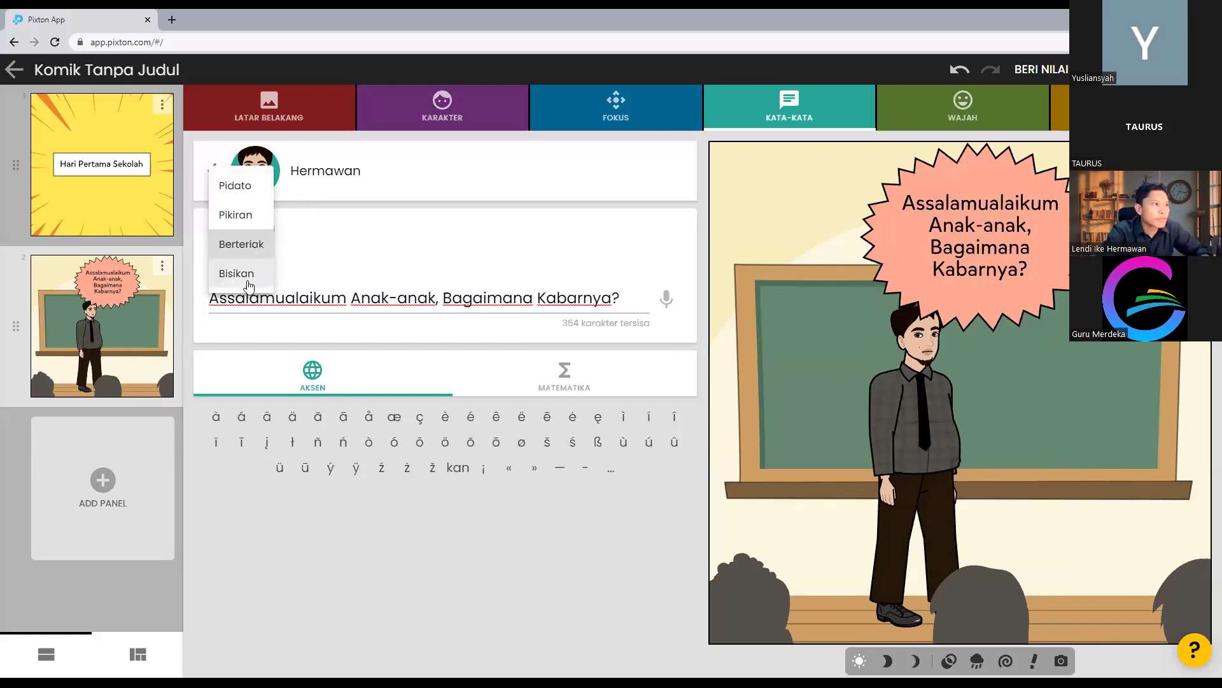
click(245, 275)
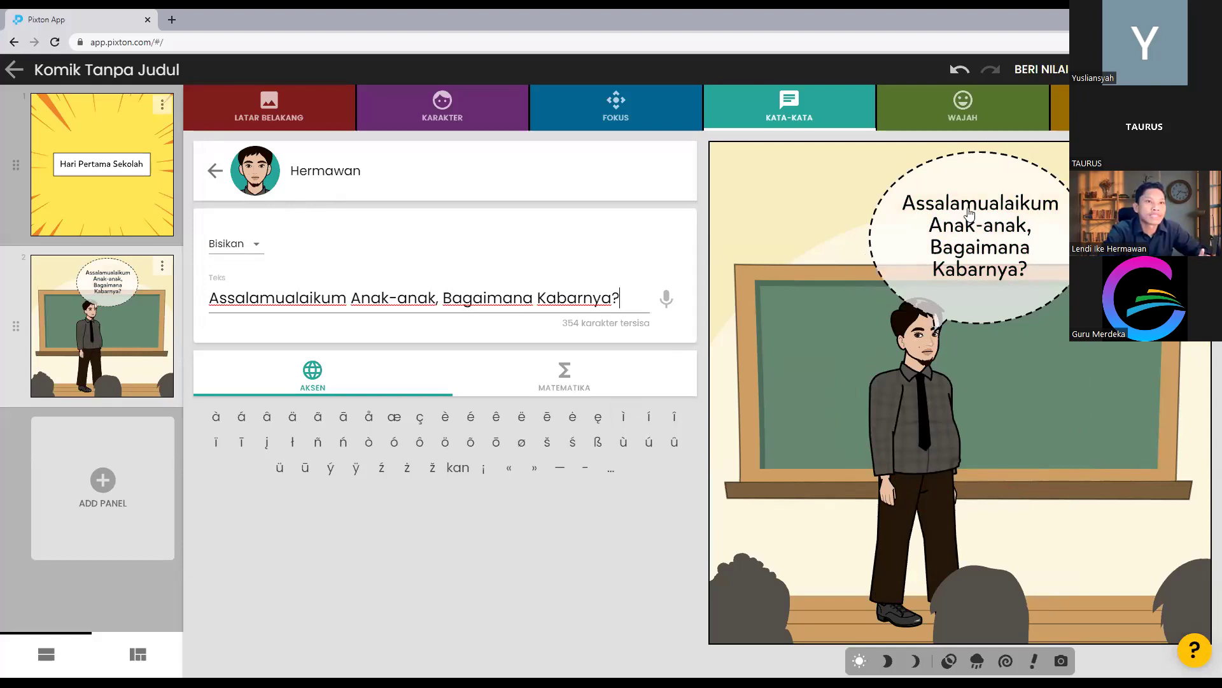
click(257, 241)
click(250, 157)
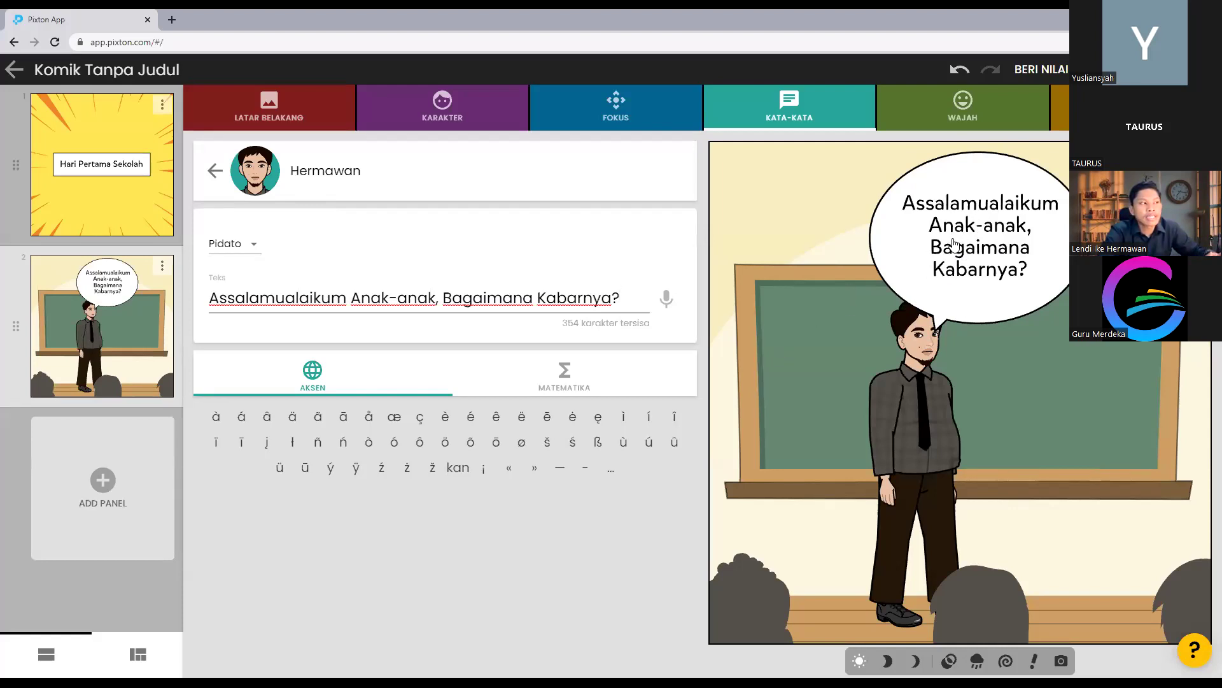
- Move the speech bubble sideways to clear the teacher's head and adjust its tail to point towards his face
drag(981, 249, 1087, 254)
drag(1043, 332, 977, 322)
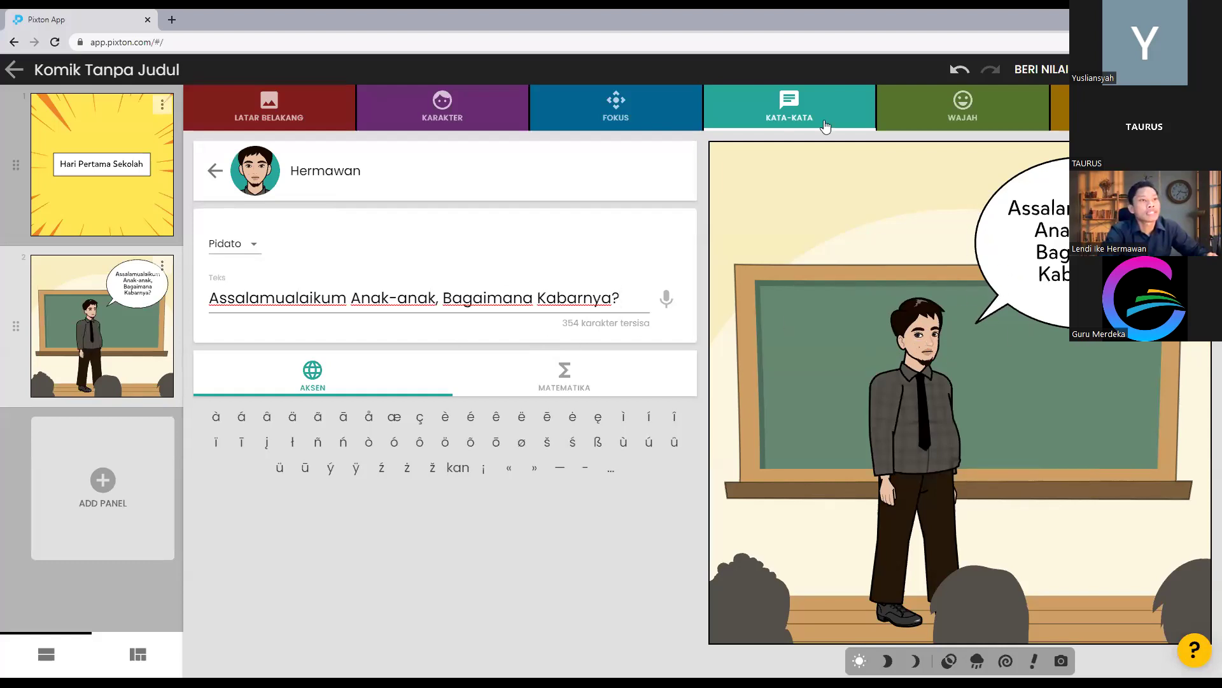
- Try the slightly open talking mouth on the teacher's face and settle on the broad open-mouthed smile
click(976, 109)
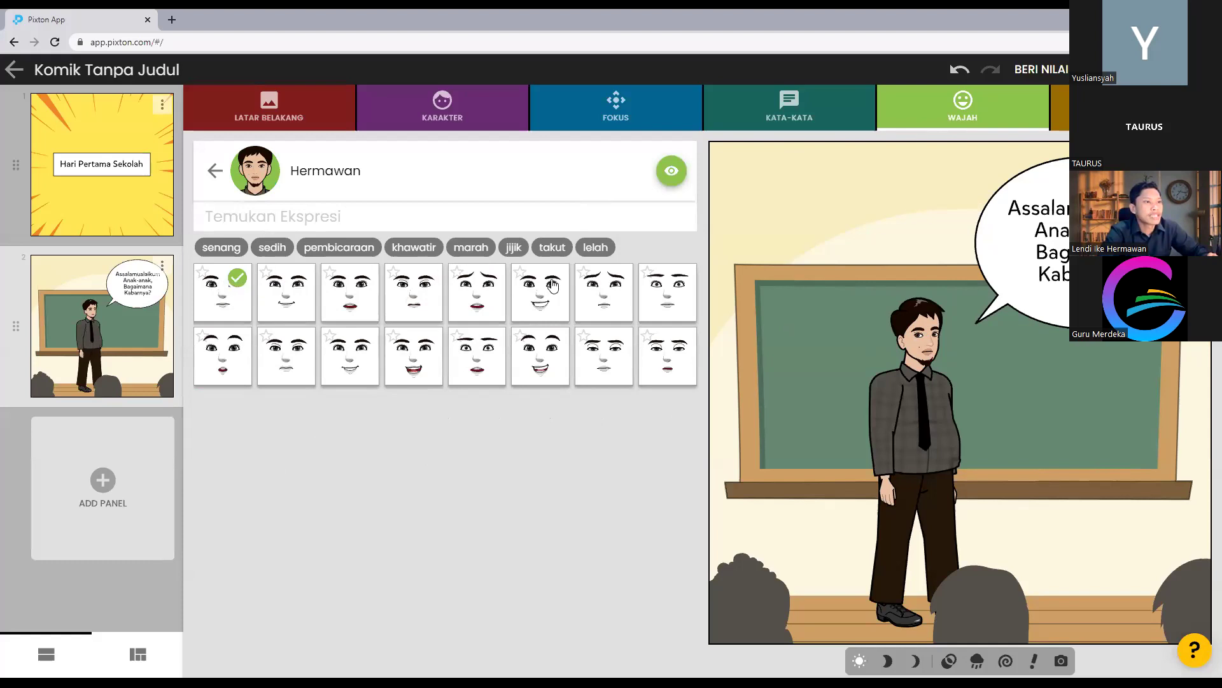
click(358, 299)
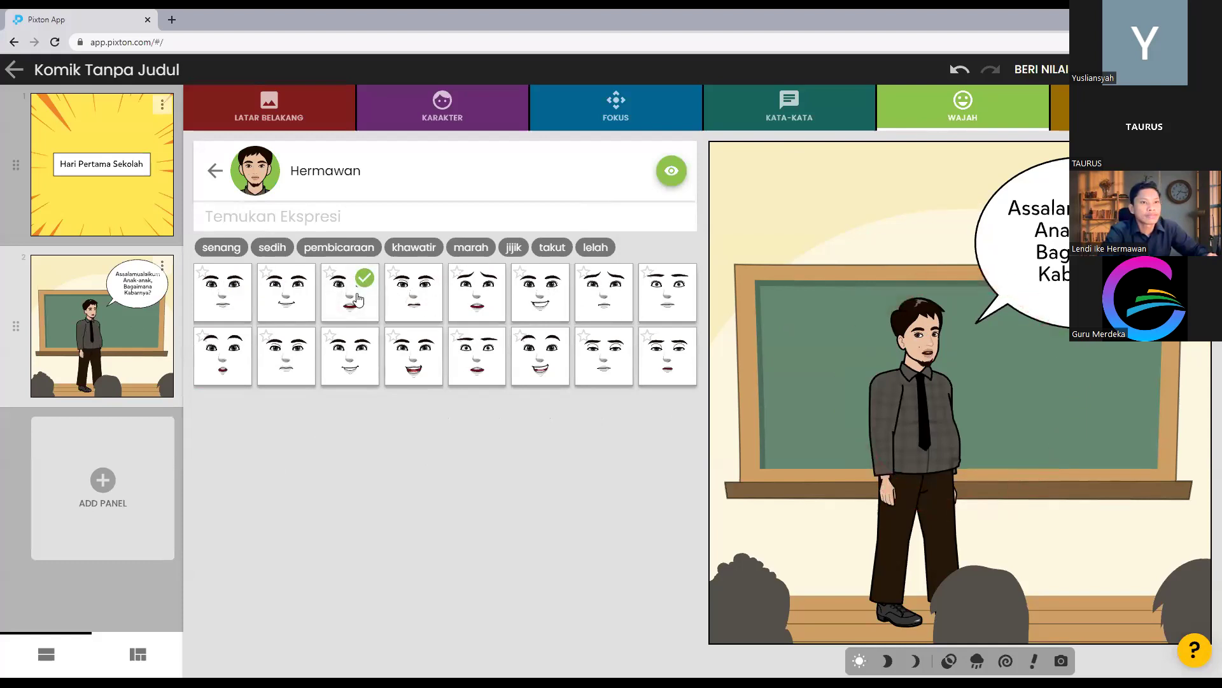
click(415, 357)
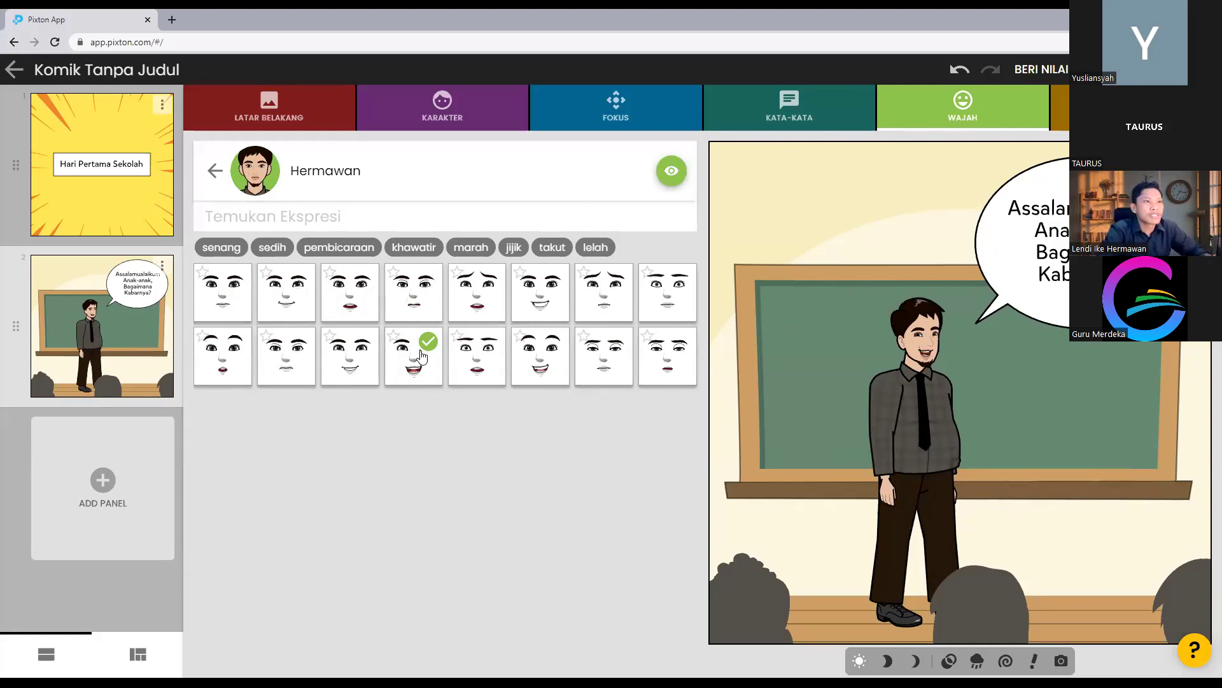
- Set the teacher's eye direction to the first gaze option after "none" and return to the expressions
click(674, 175)
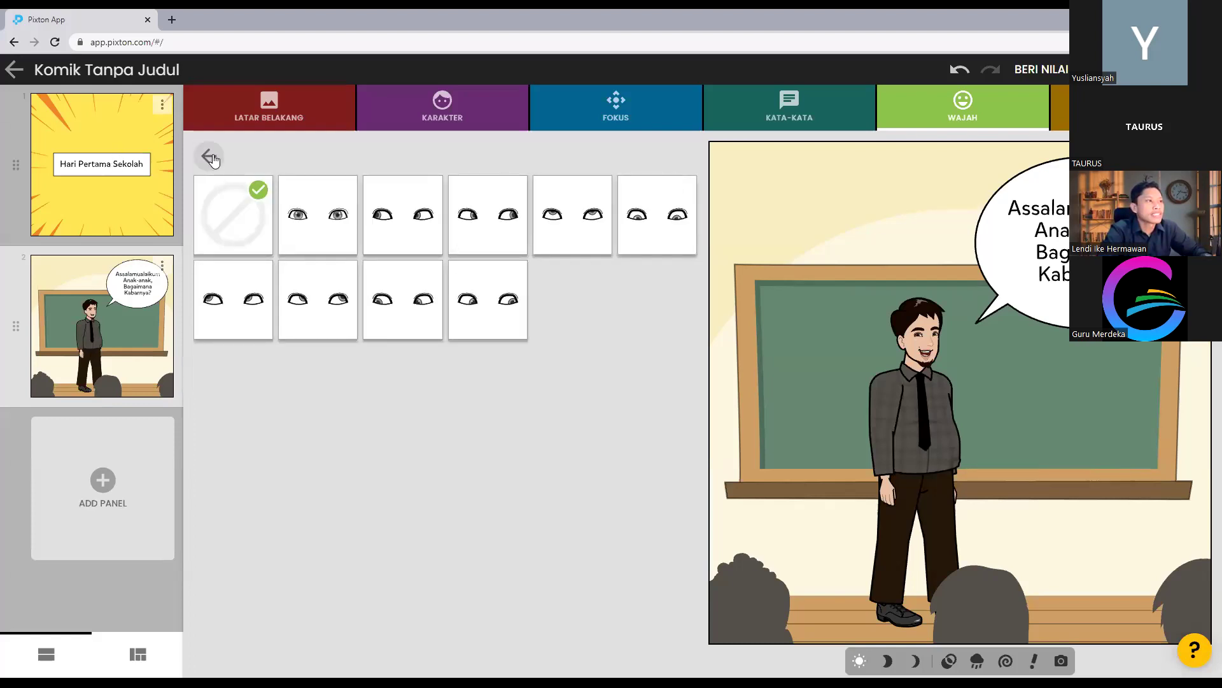
click(211, 157)
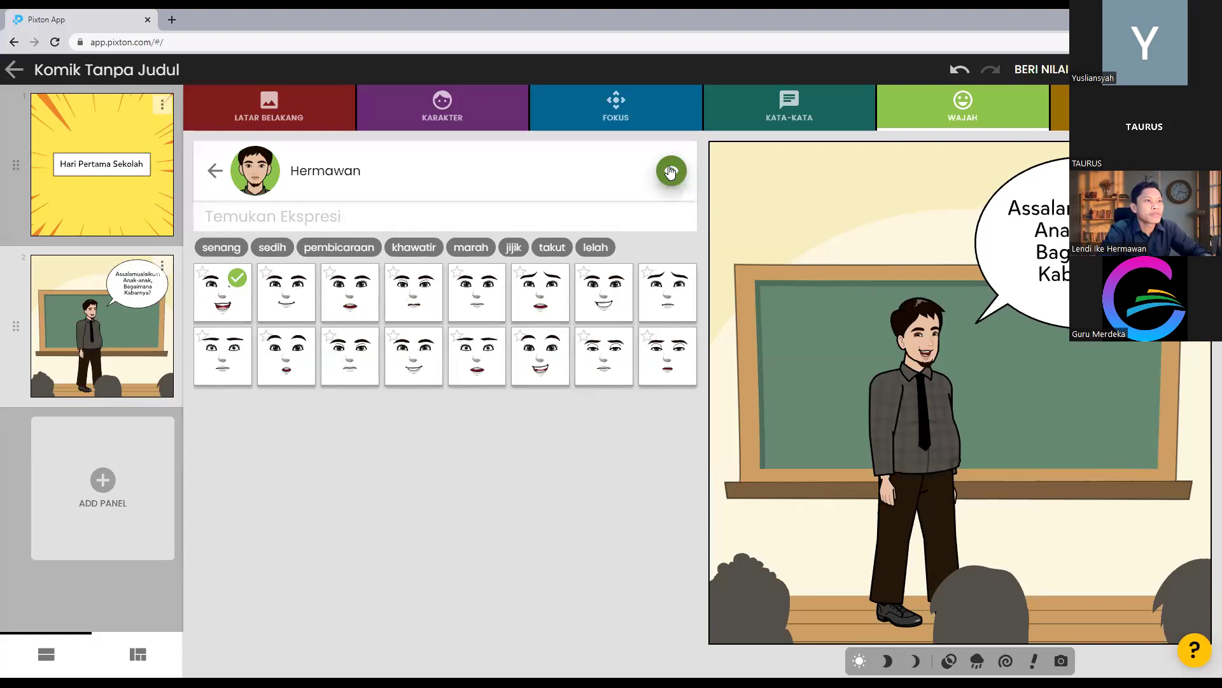
click(671, 171)
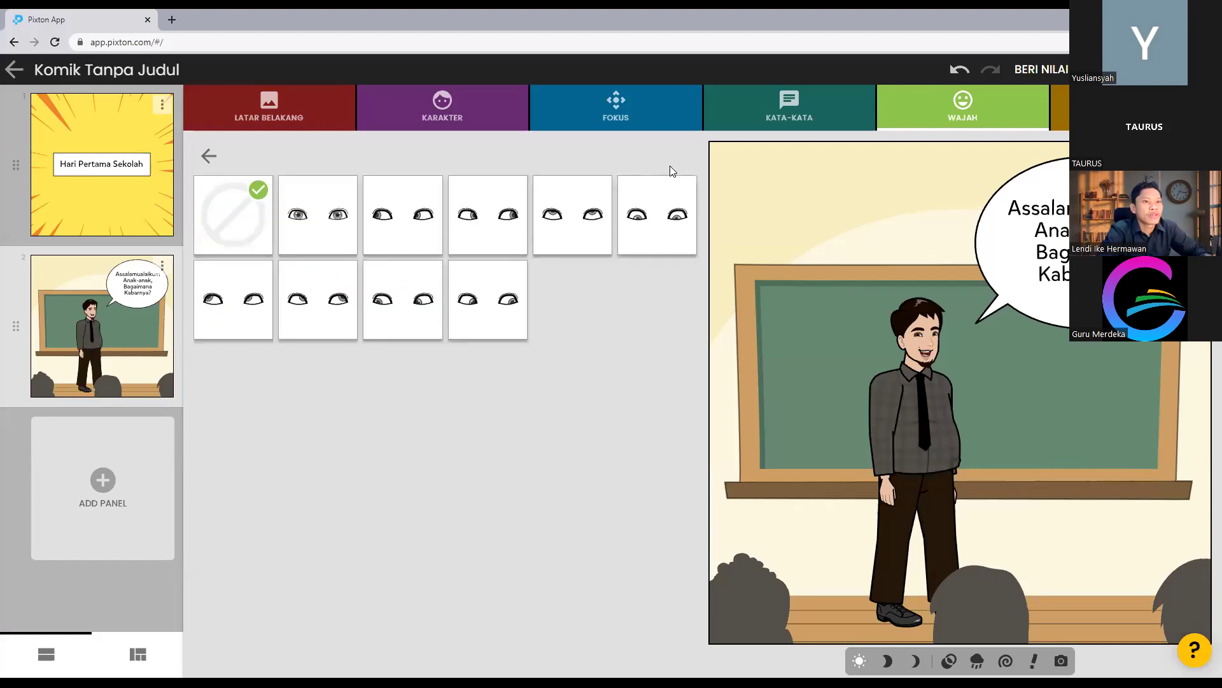
click(328, 219)
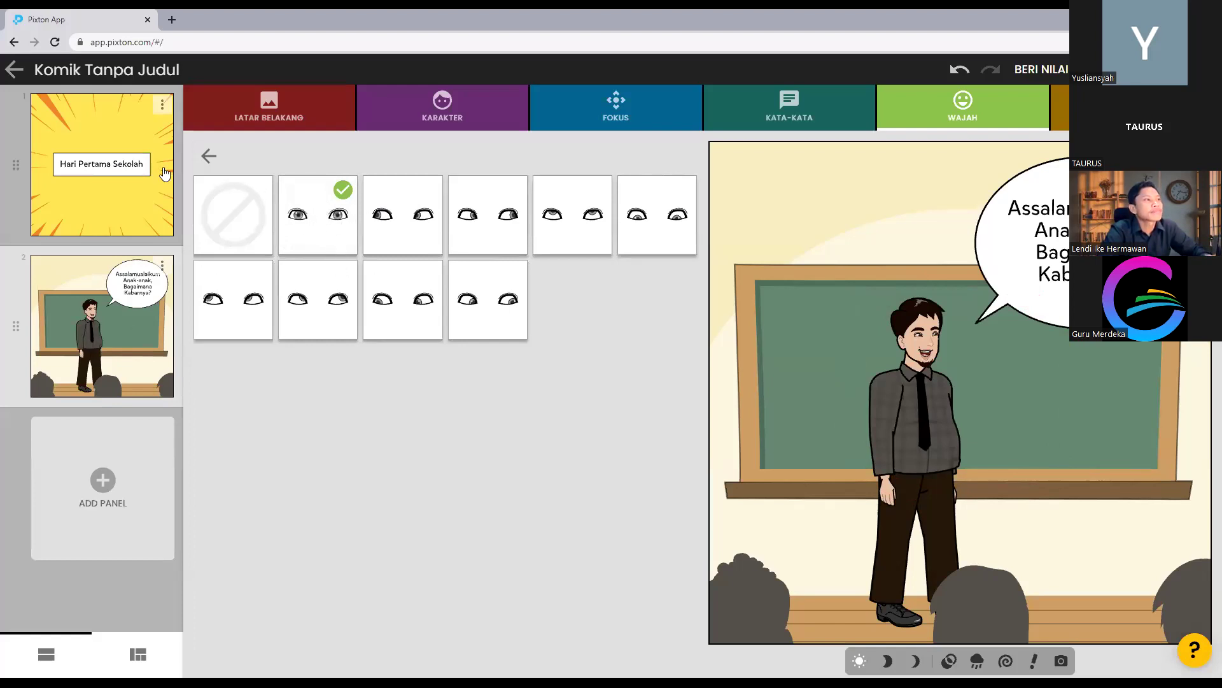
click(209, 155)
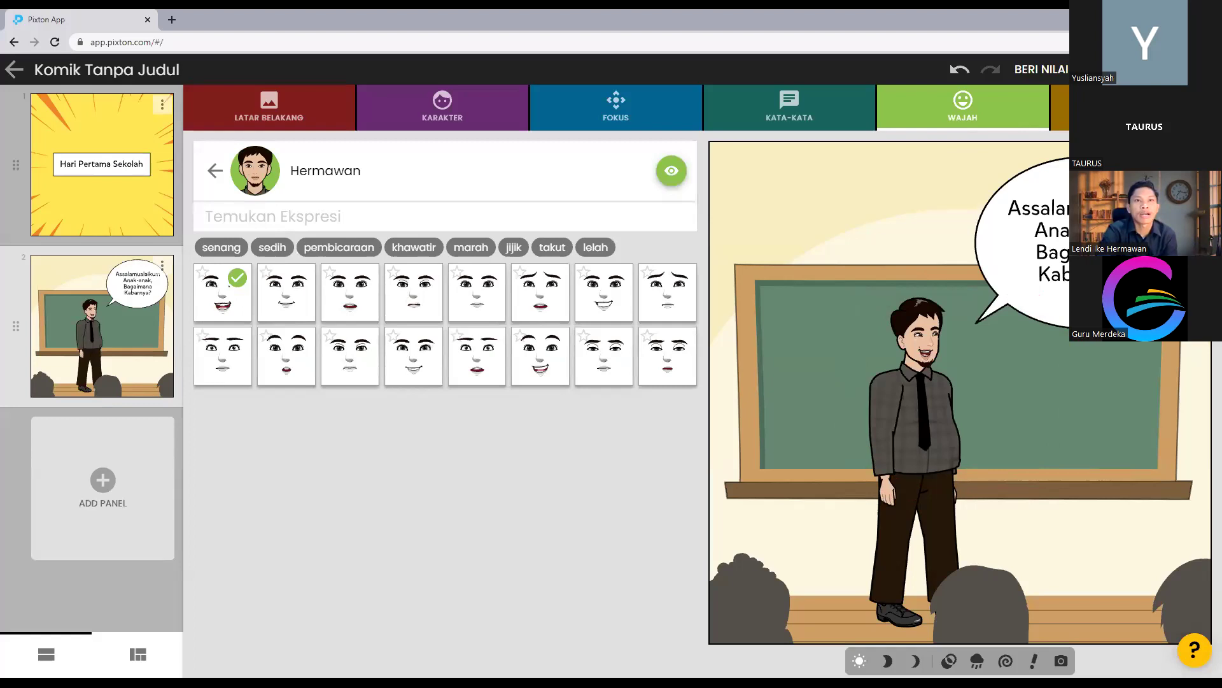
- Compare the side-facing action poses with the front-facing ones and give the teacher the front-facing waving pose
click(1059, 107)
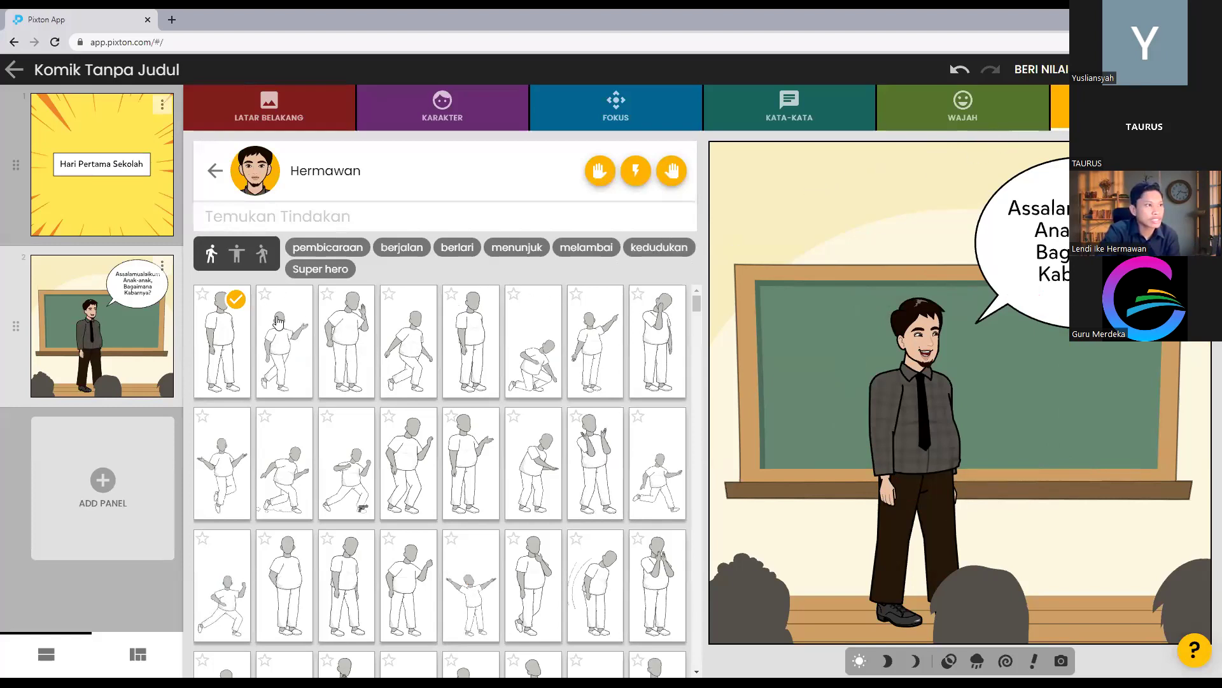
click(241, 256)
click(265, 256)
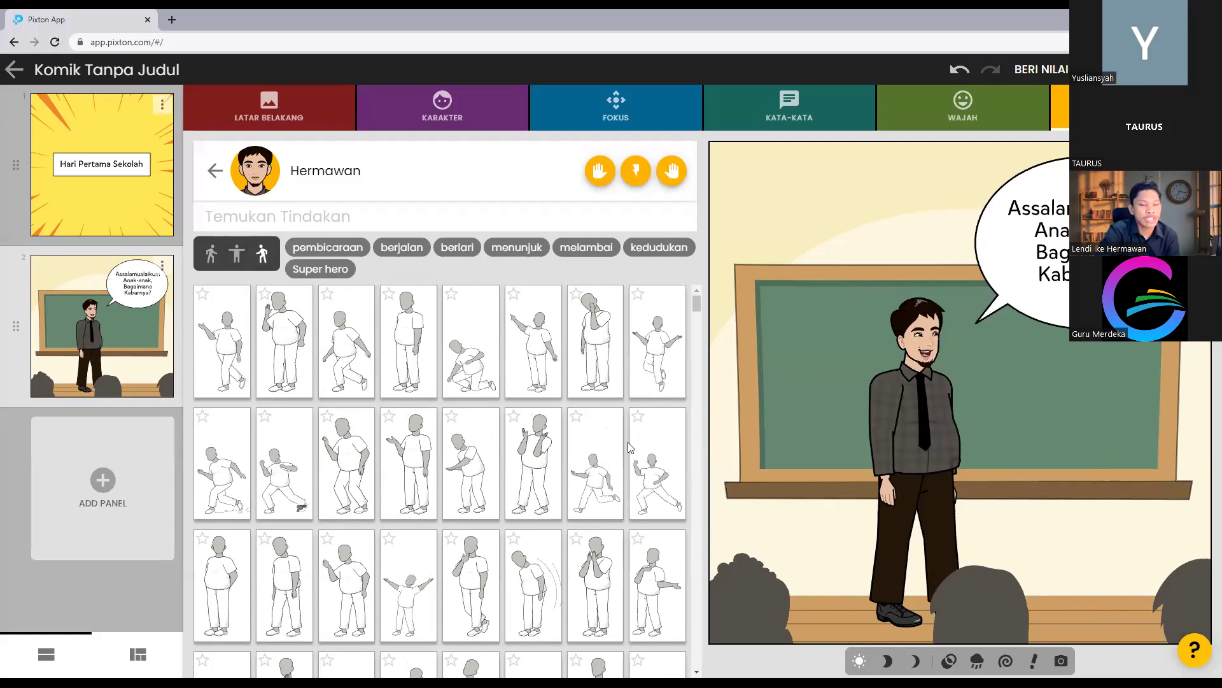
click(237, 254)
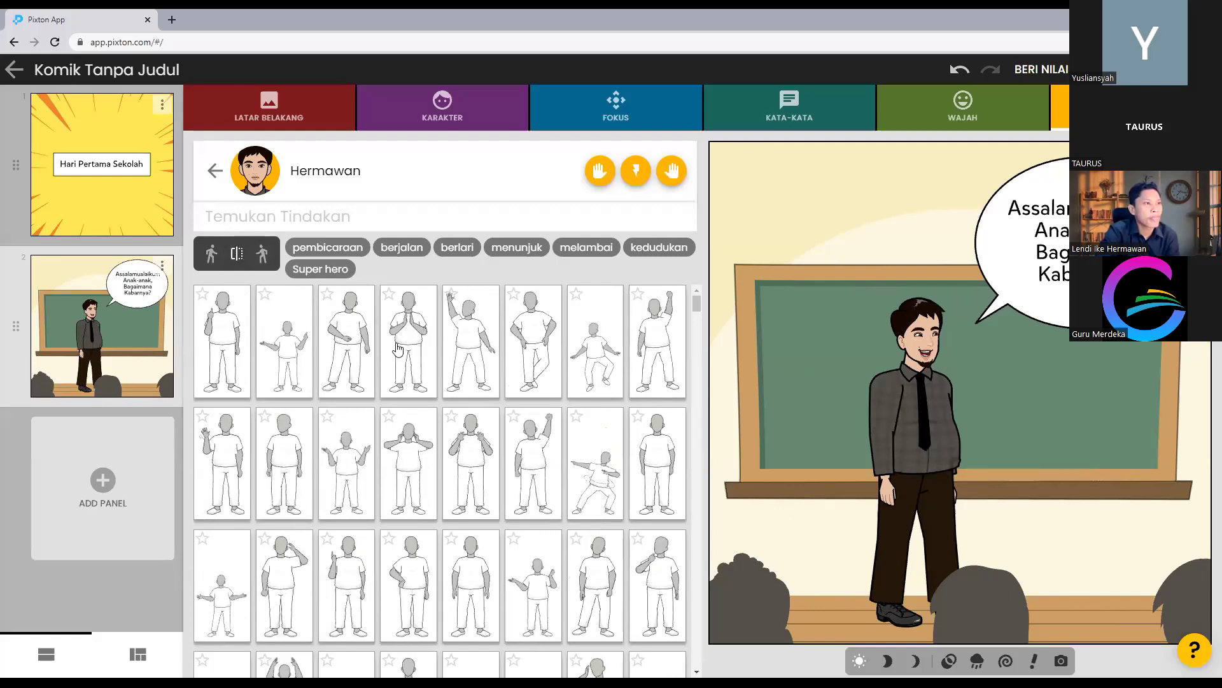
scroll(284, 354, down, 1)
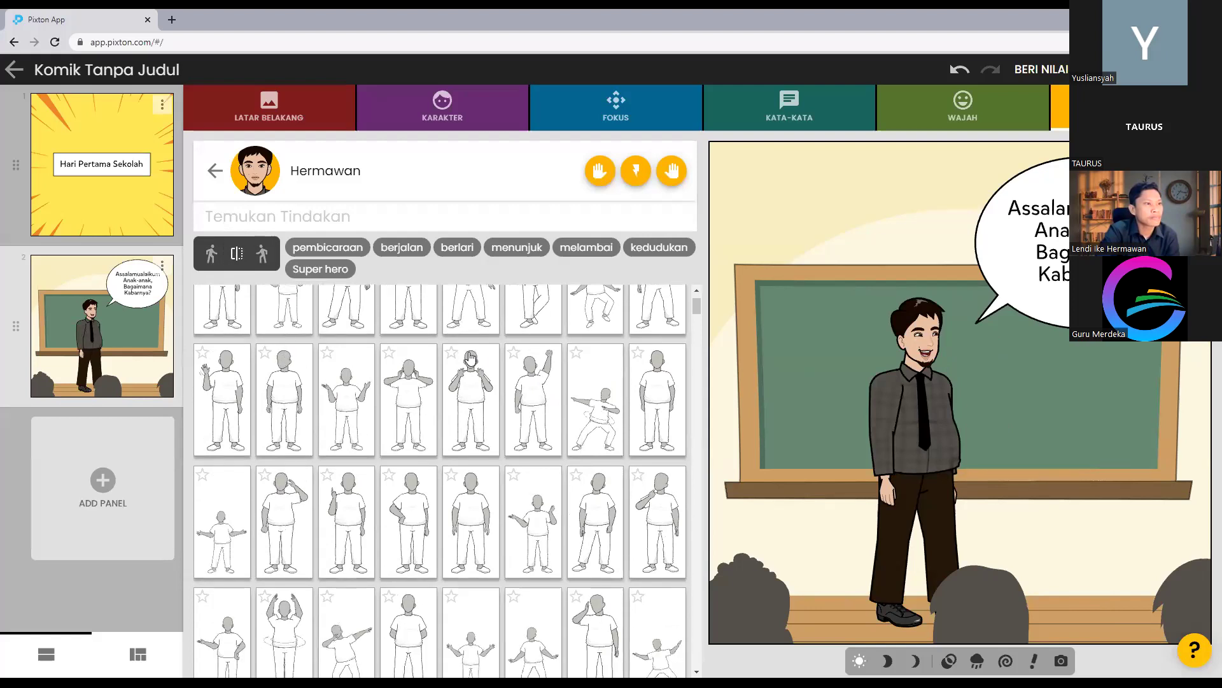
scroll(480, 361, down, 2)
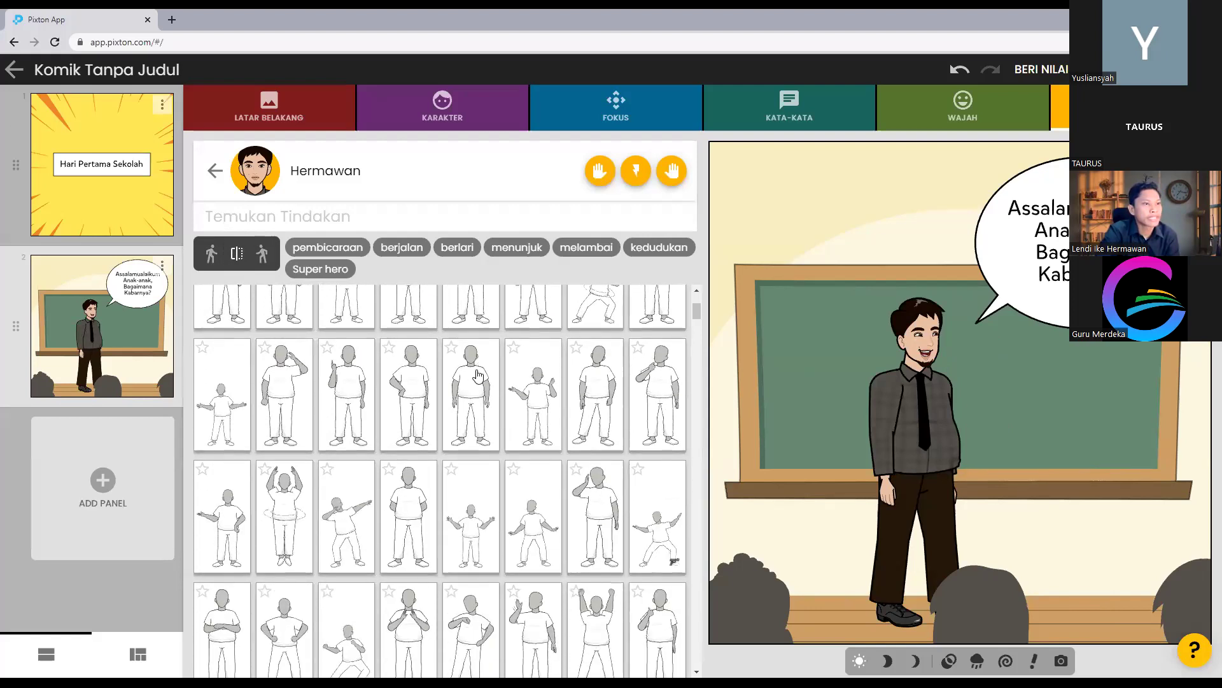
scroll(358, 386, down, 1)
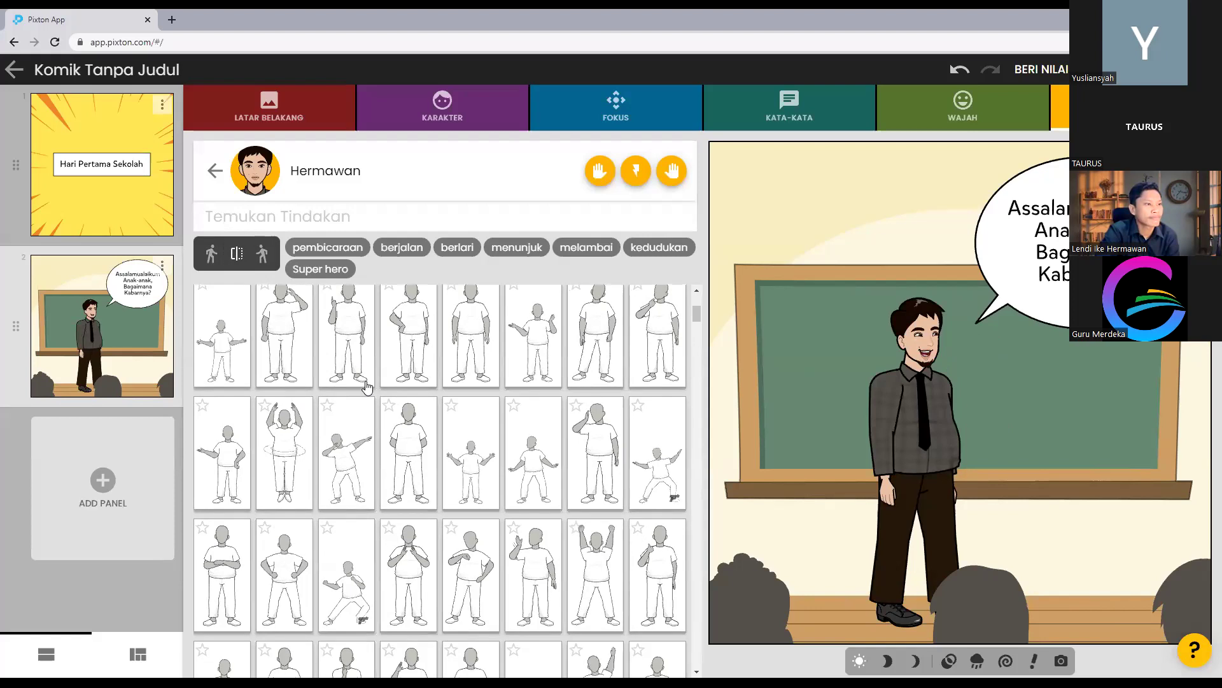
scroll(367, 386, down, 1)
scroll(373, 387, down, 1)
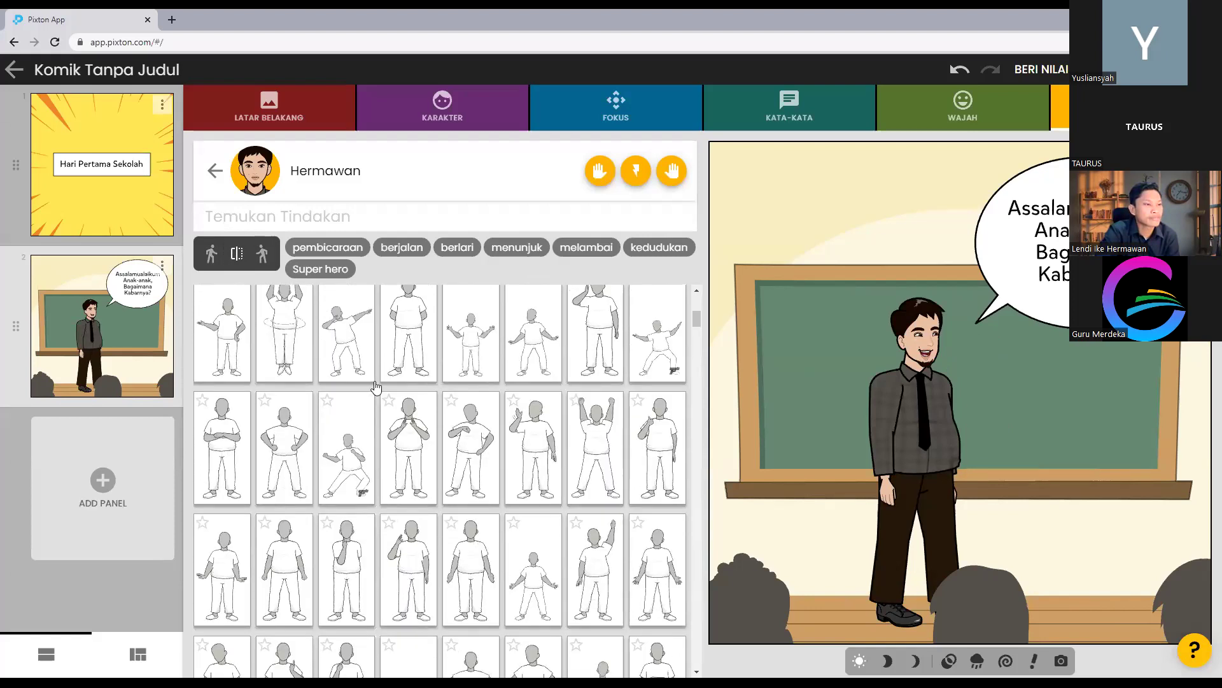
click(541, 432)
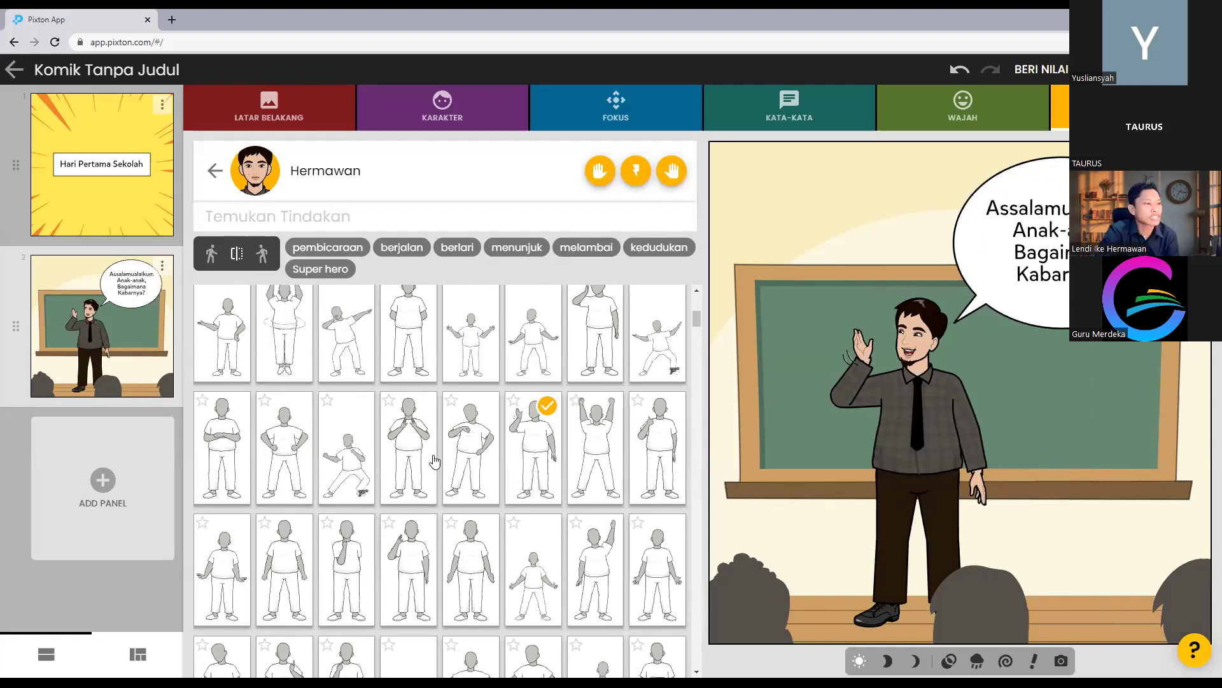
- Replace the teacher's waving pose with another front-facing one that has a single hand raised beside the shoulder
scroll(318, 506, down, 2)
scroll(545, 485, down, 1)
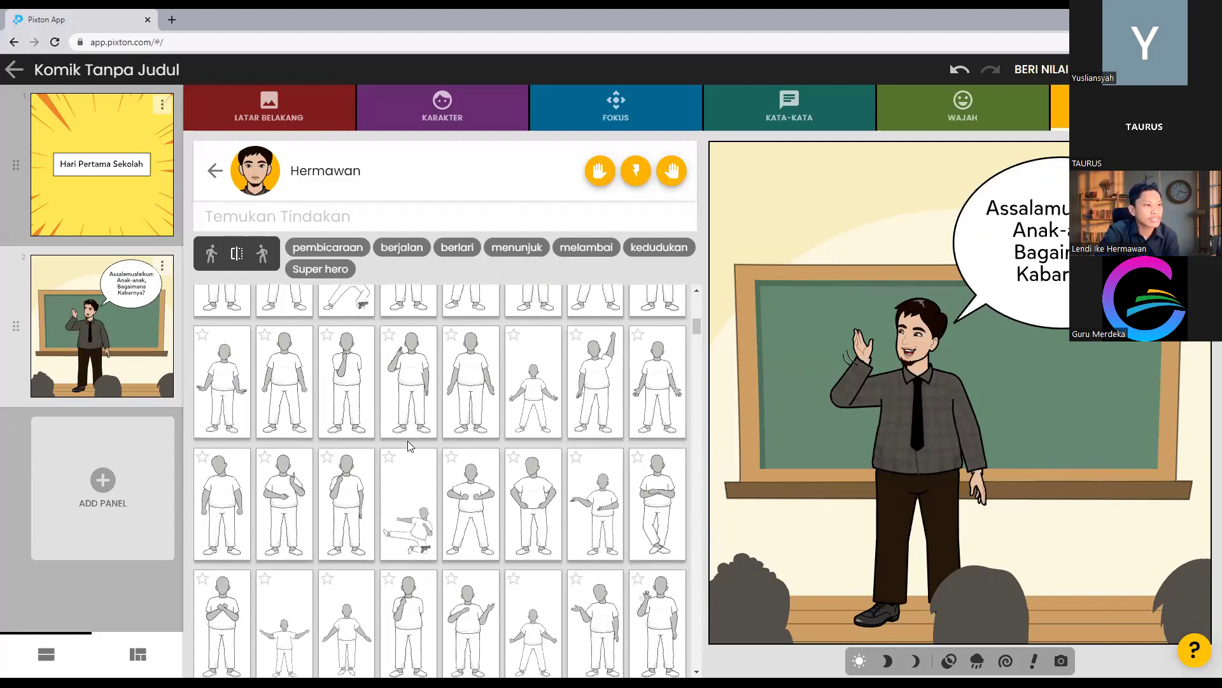
click(407, 381)
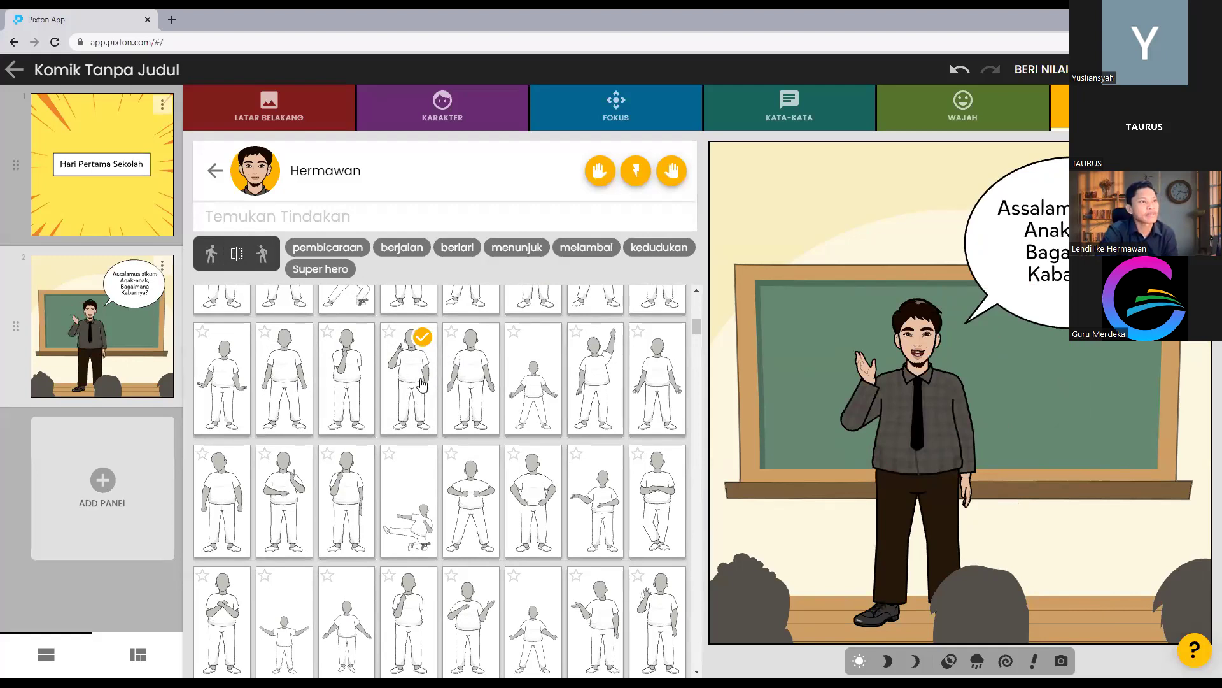
- Compare the held-object options for both of the teacher's hands and put the closed red book in his lowered hand
scroll(455, 363, up, 1)
scroll(455, 363, up, 5)
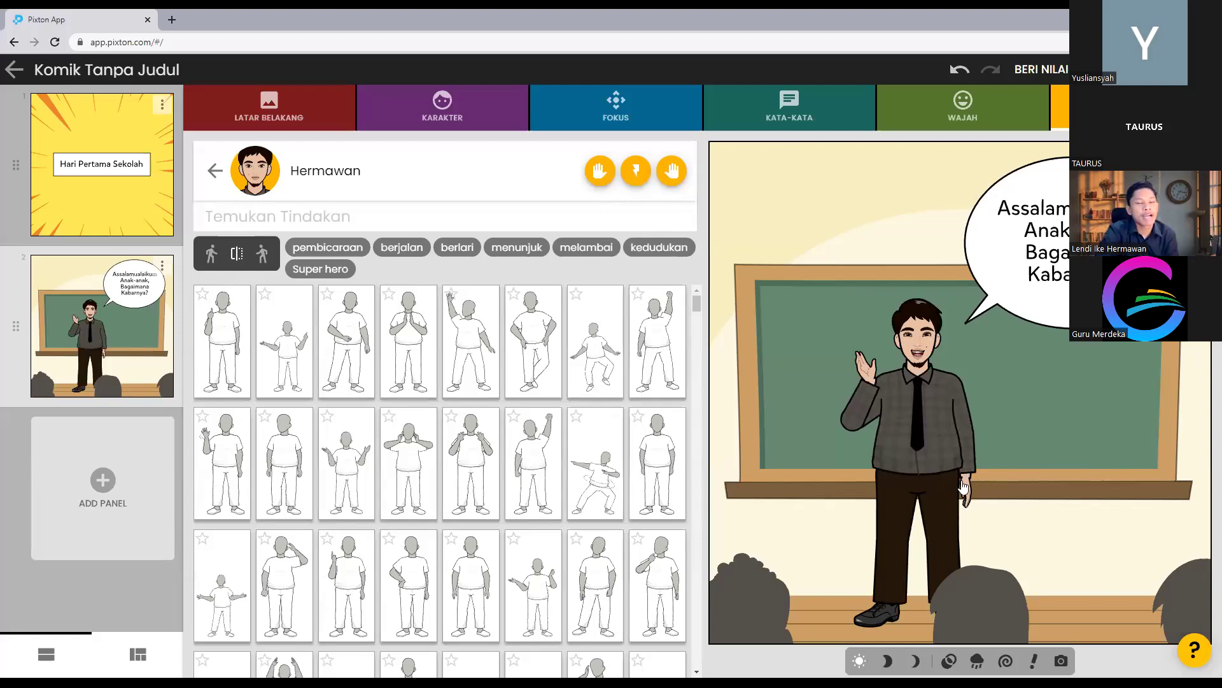
click(599, 172)
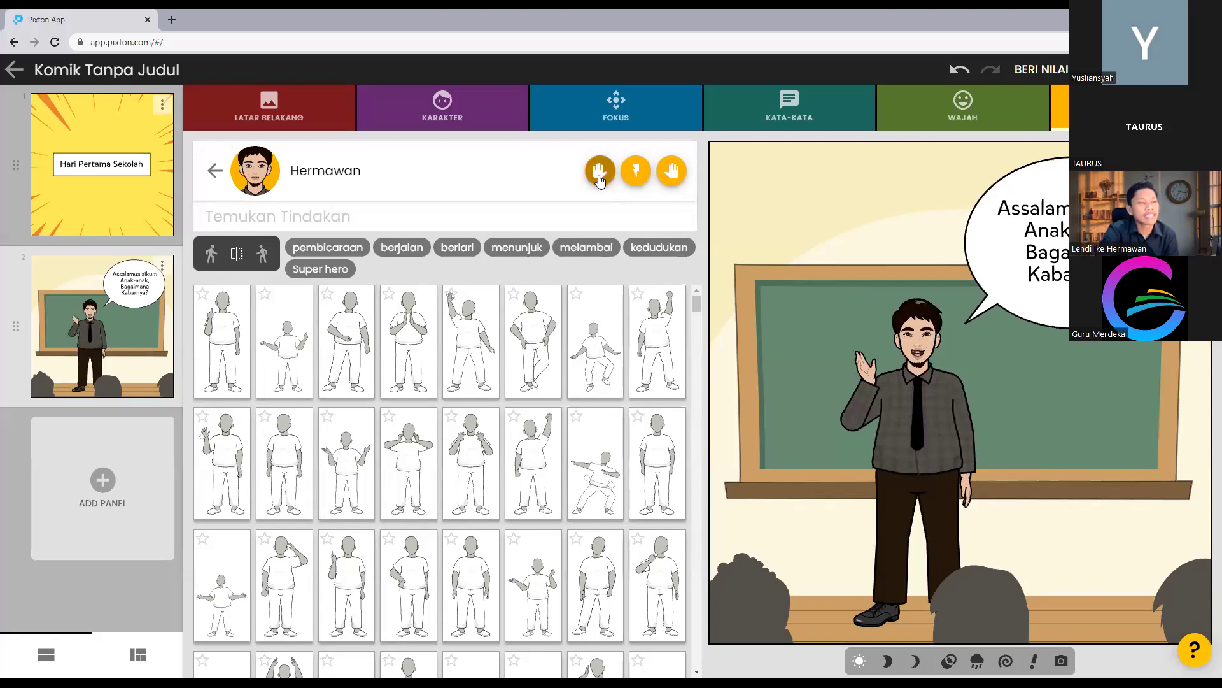
click(678, 167)
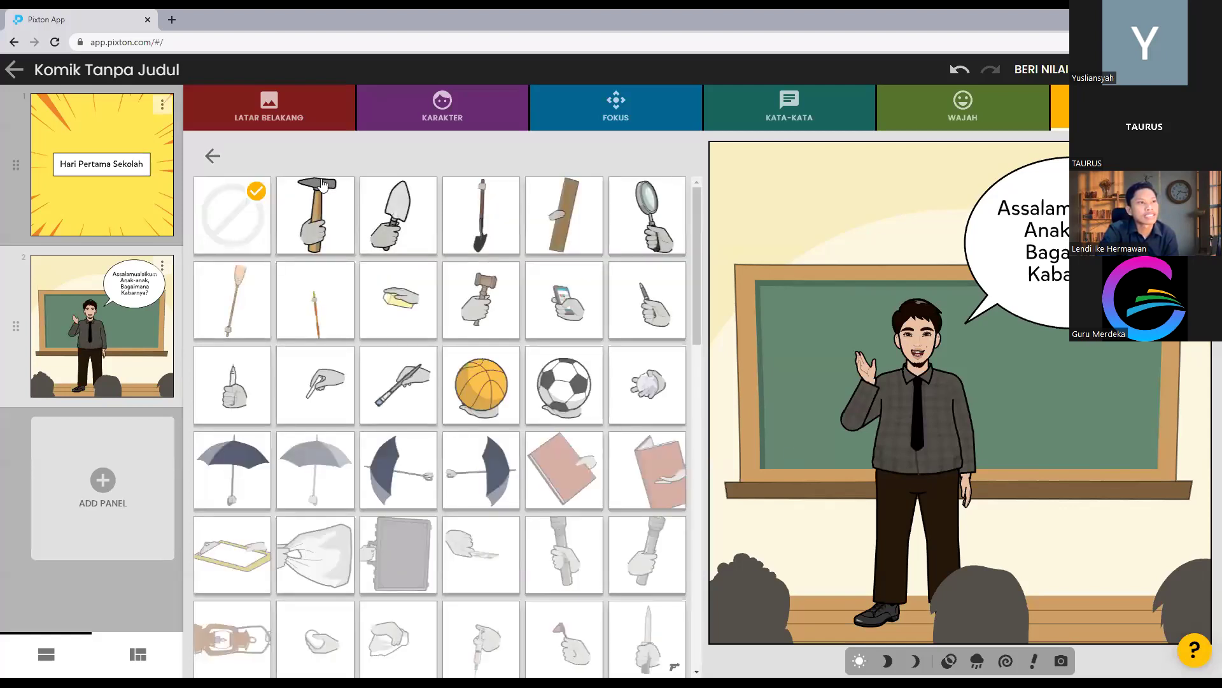
click(213, 155)
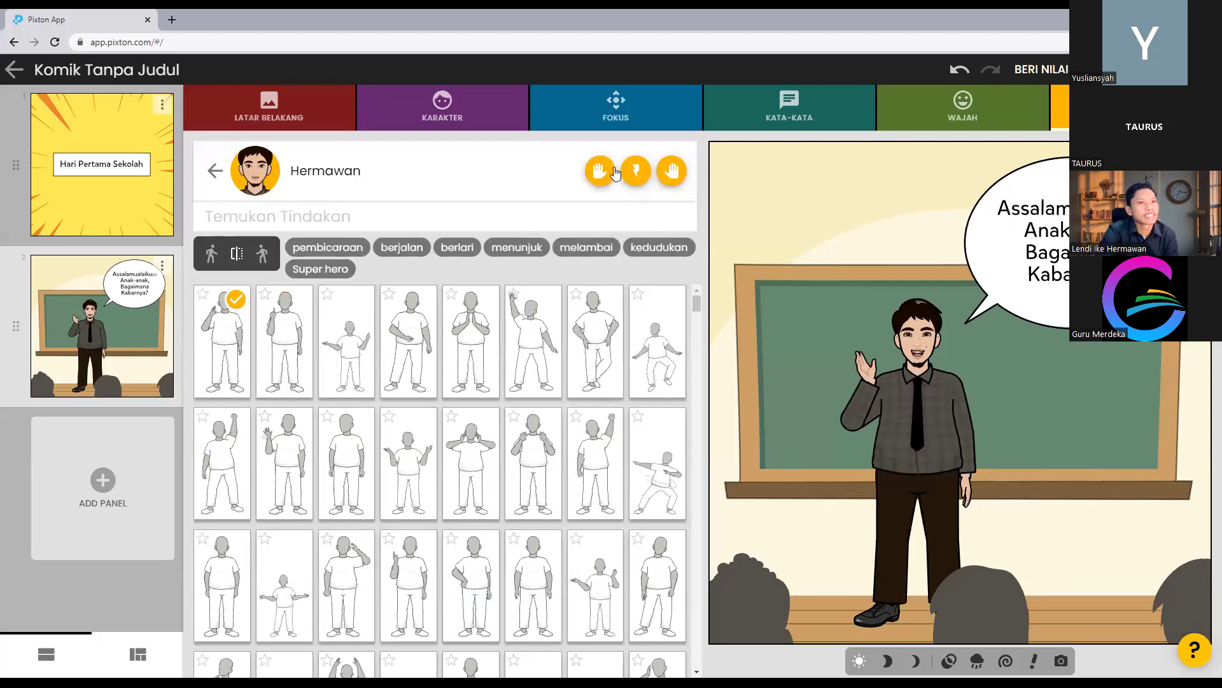
click(600, 170)
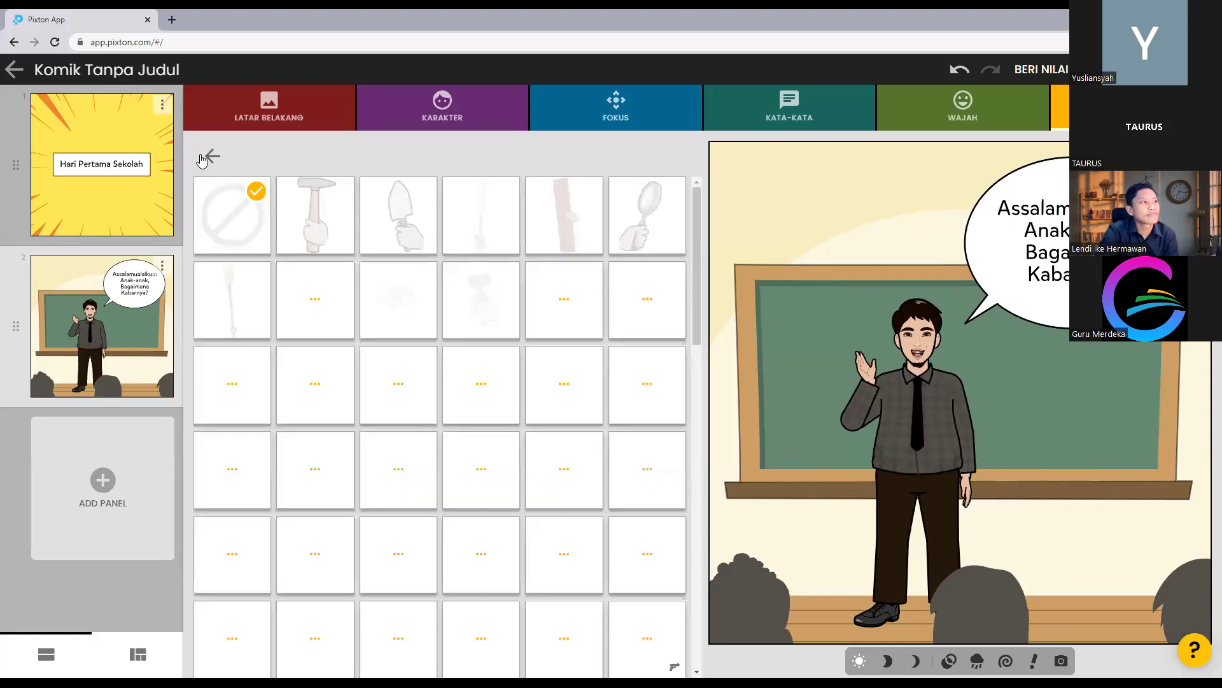
scroll(546, 469, down, 2)
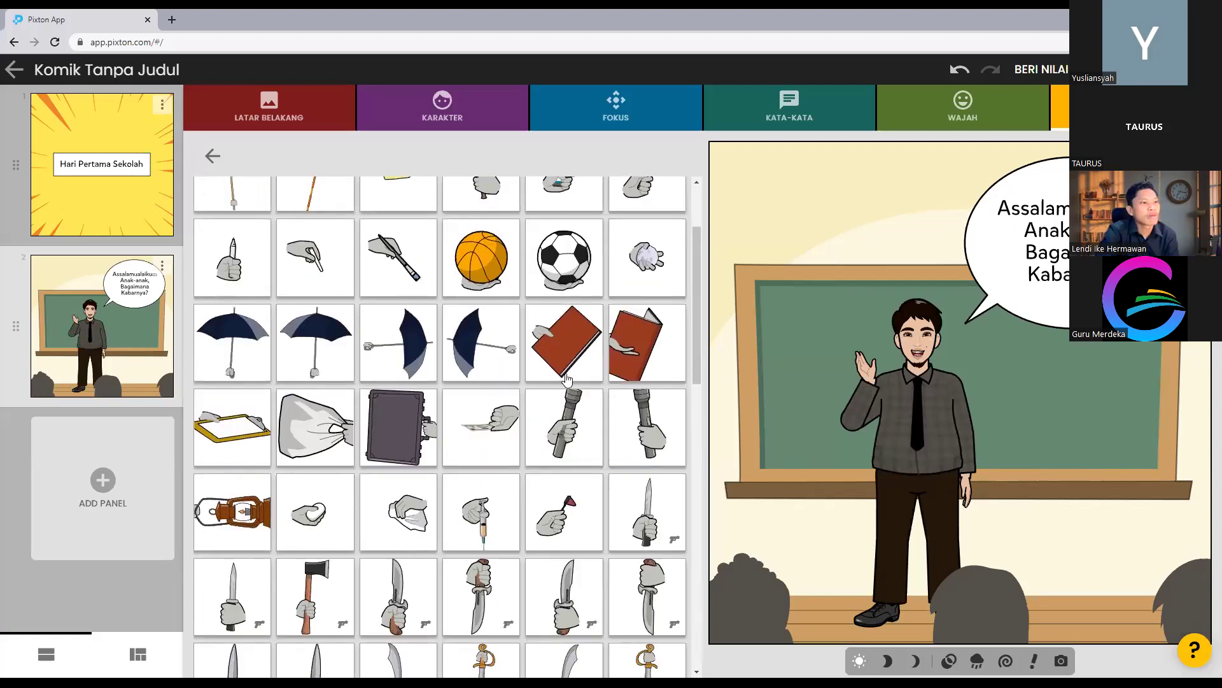
click(576, 352)
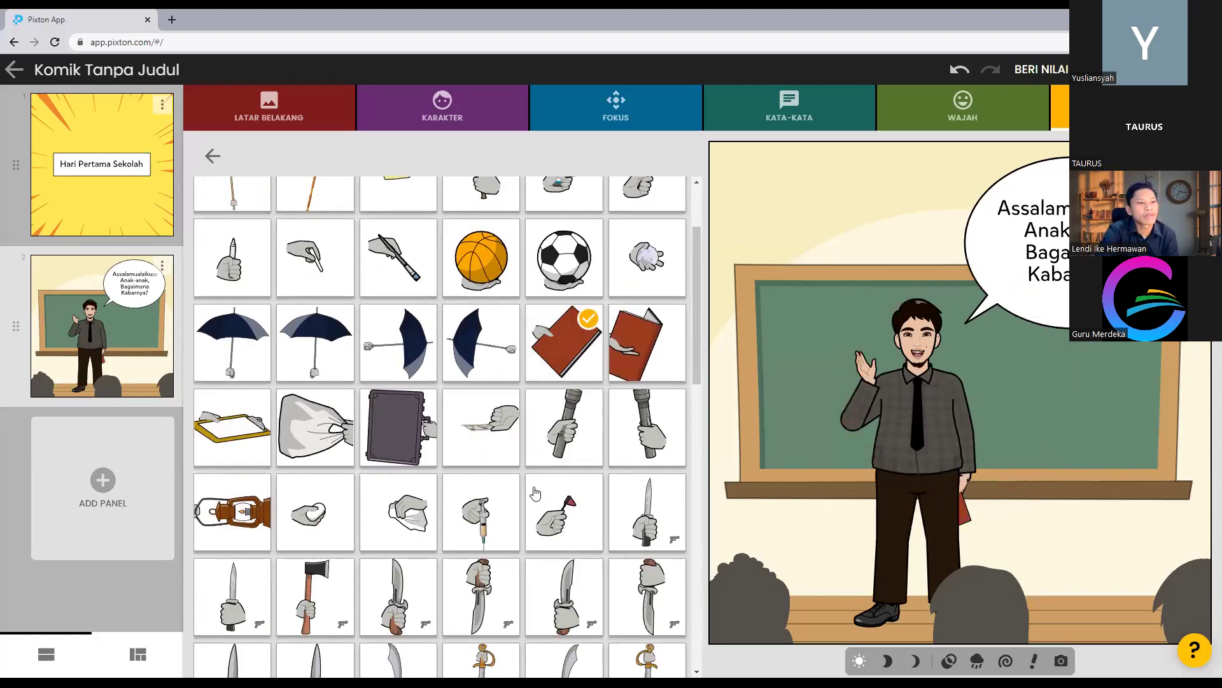
- Browse the remaining hand props, try the smartphone in the teacher's lowered hand, and switch back to the closed red book
scroll(555, 486, down, 15)
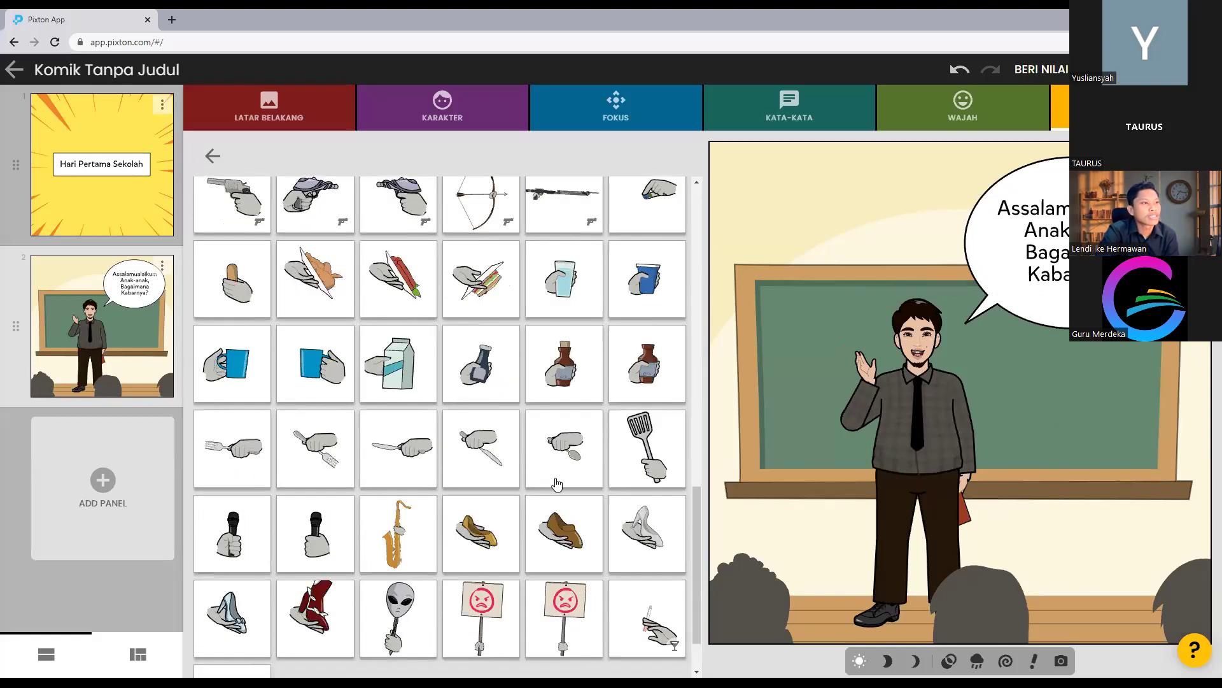
scroll(407, 551, up, 2)
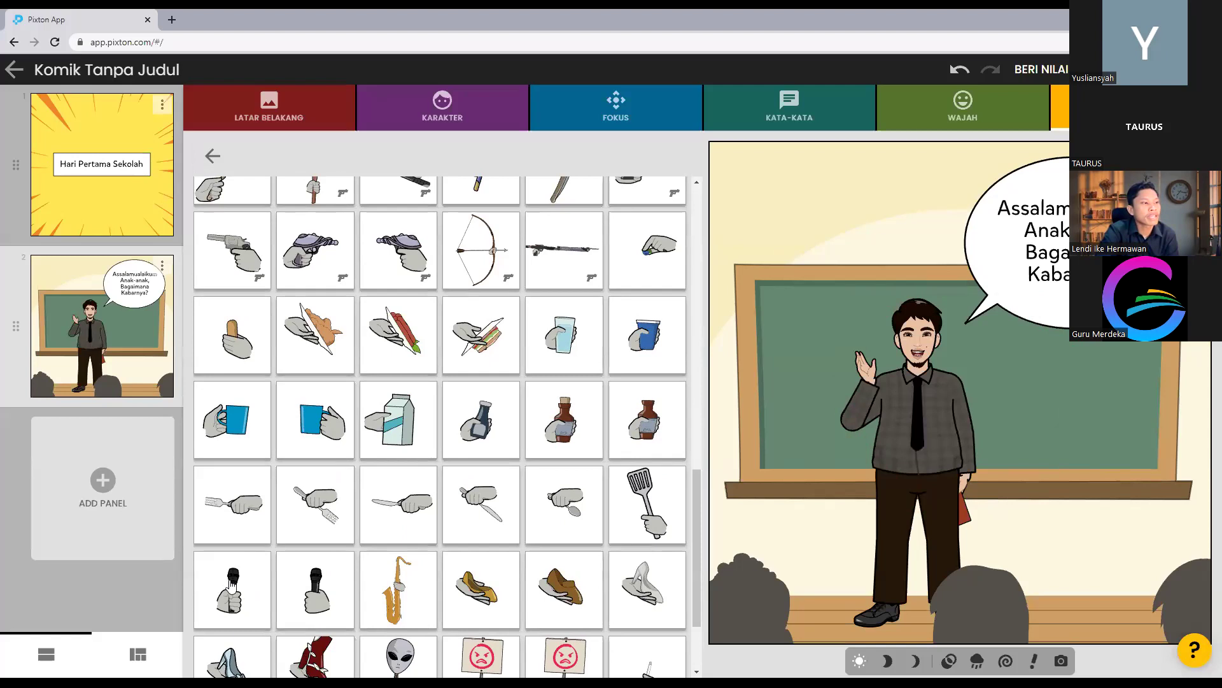
scroll(502, 522, up, 8)
scroll(503, 522, up, 4)
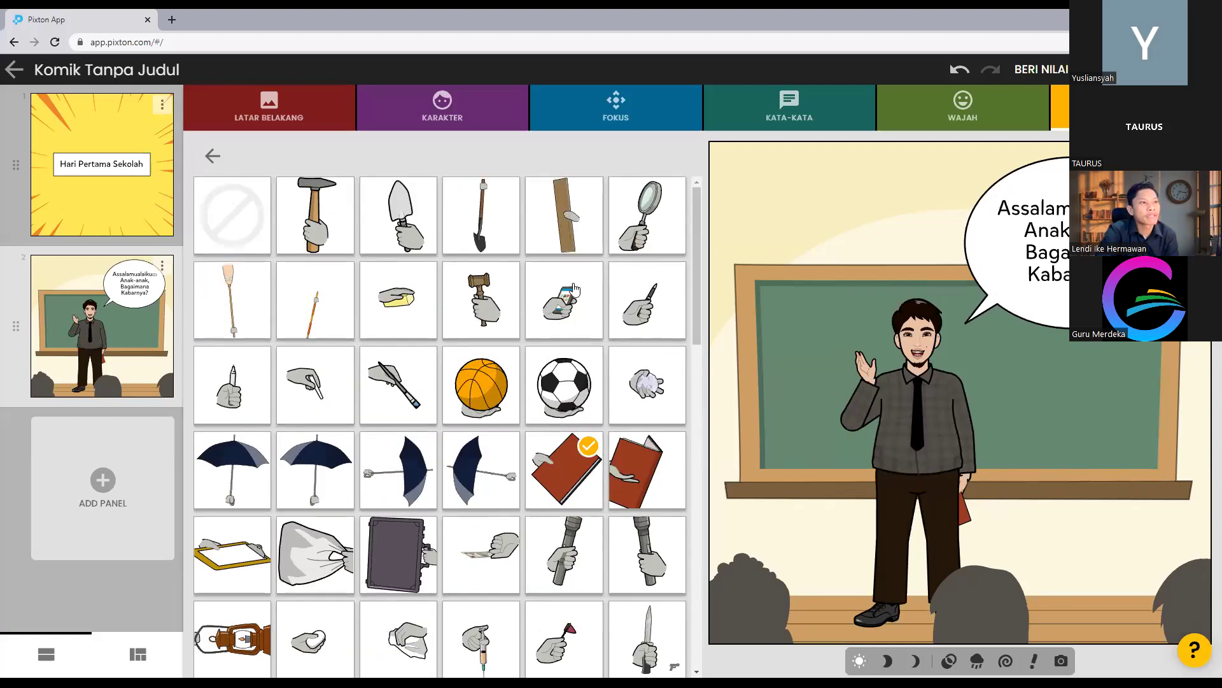
click(575, 289)
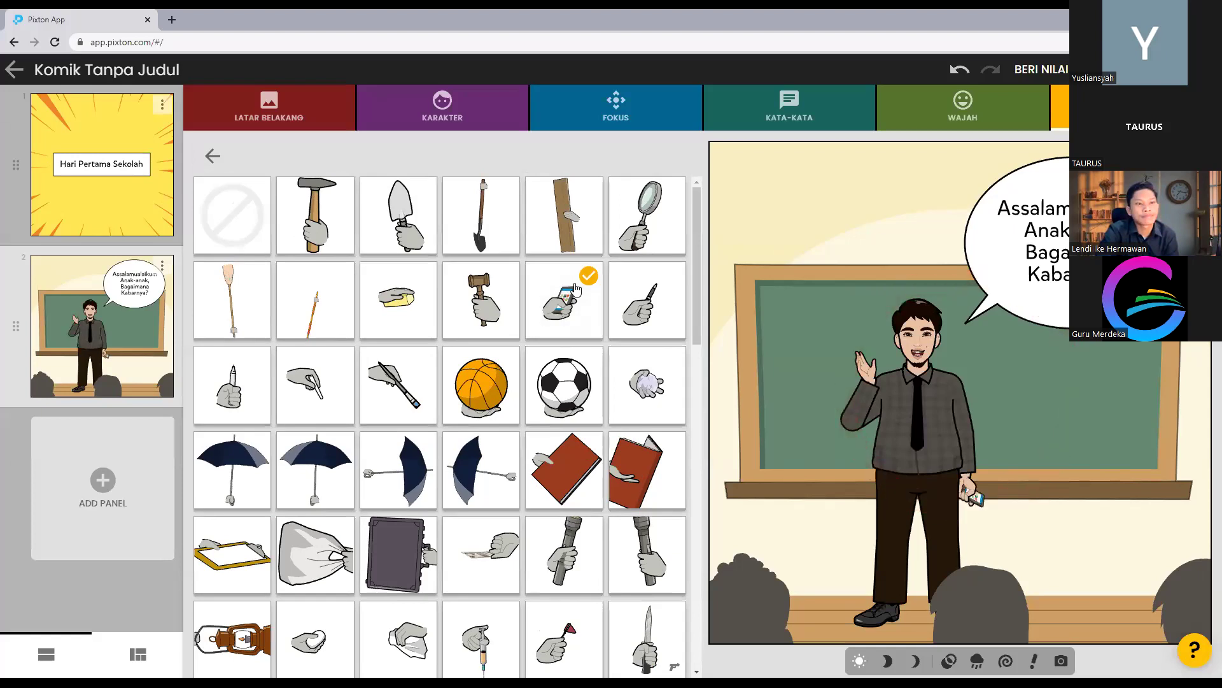
click(560, 458)
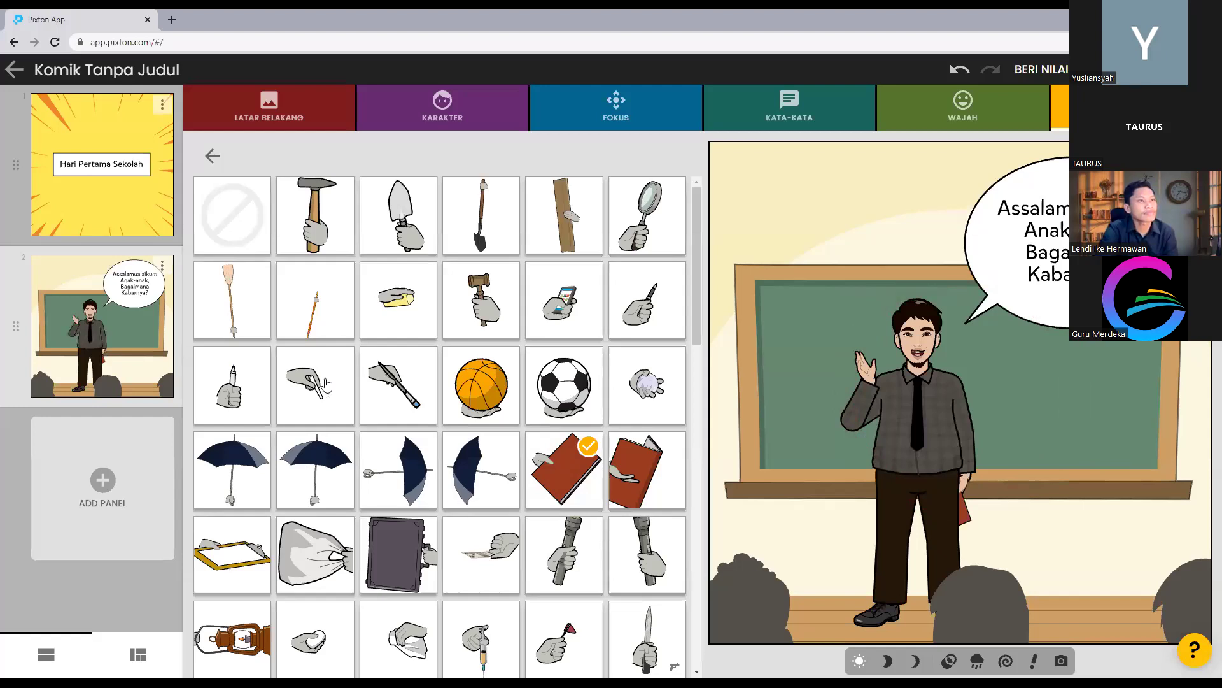
click(212, 156)
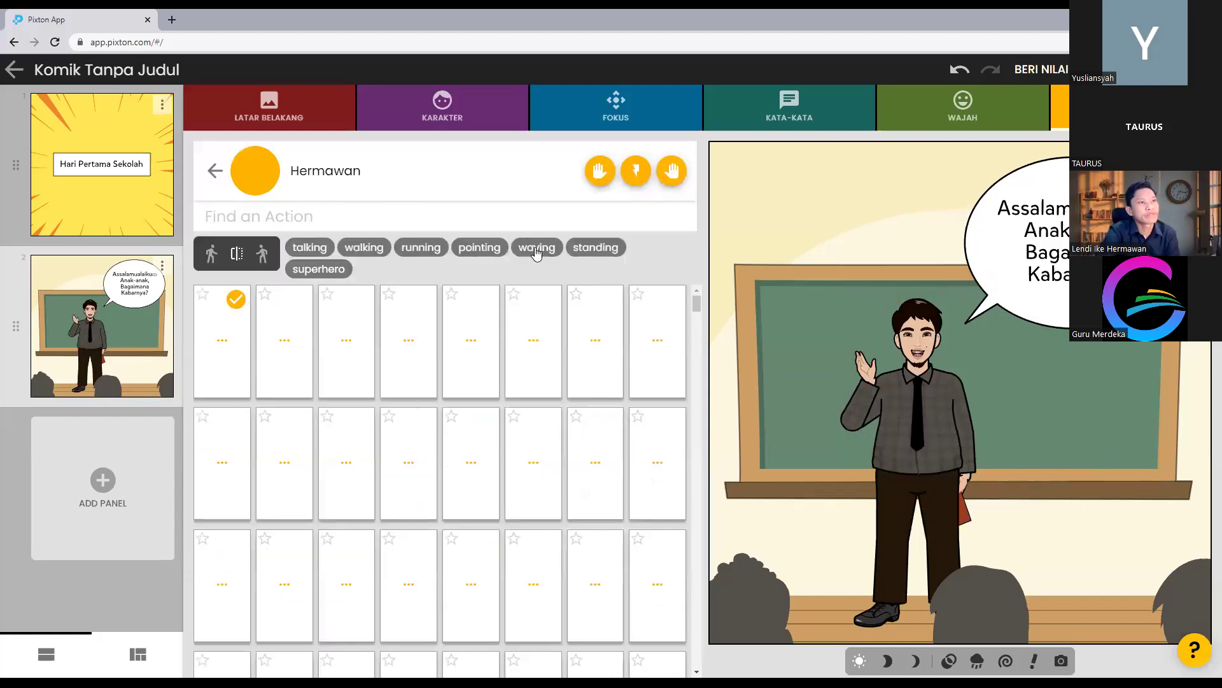
- Try the purple flame aura and the yellow sparkles as body effects on the teacher, and set the effect back to none
click(636, 171)
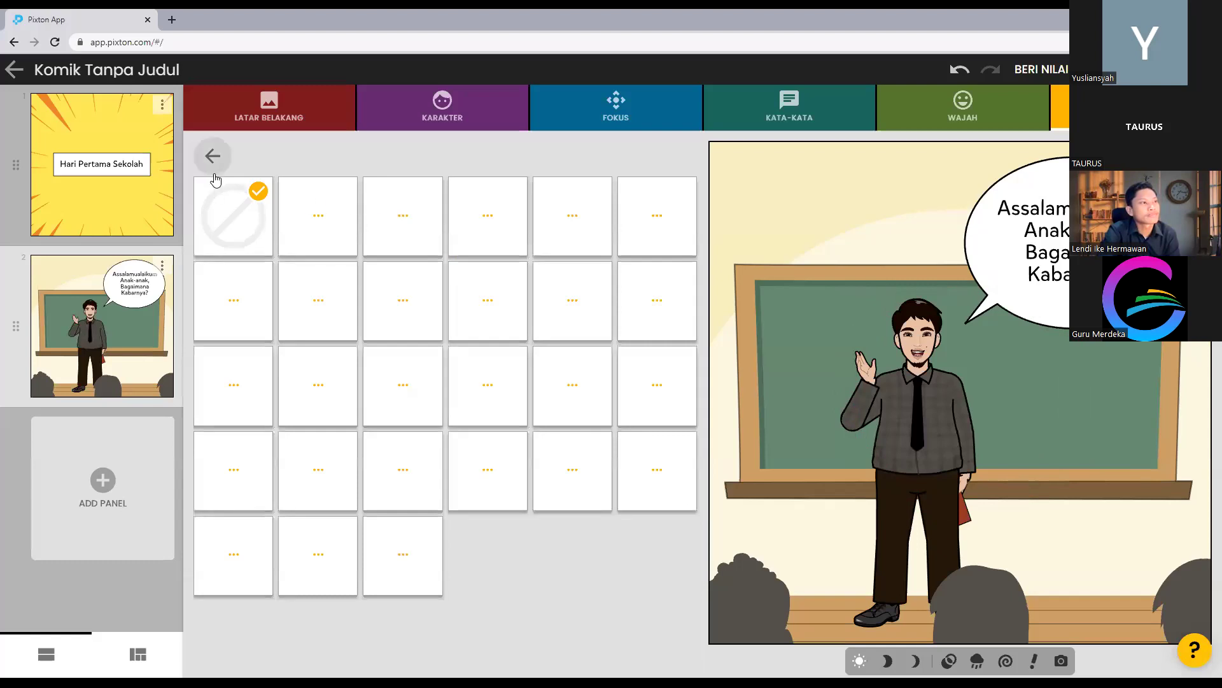
click(217, 163)
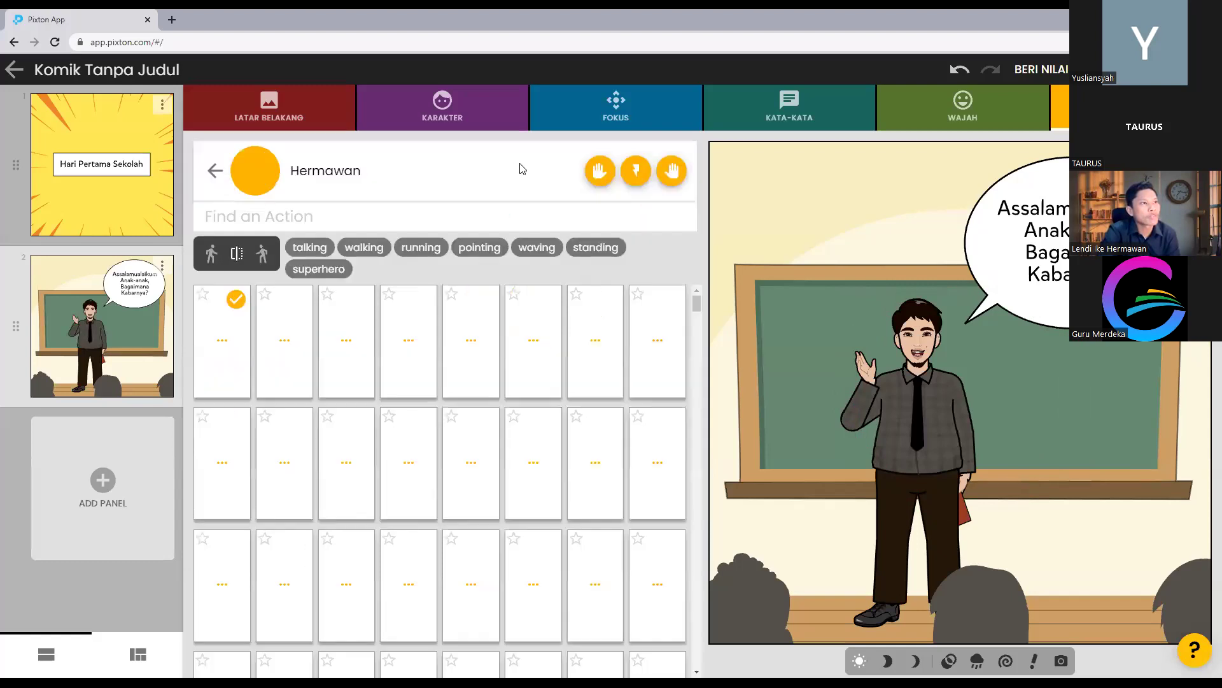
click(634, 170)
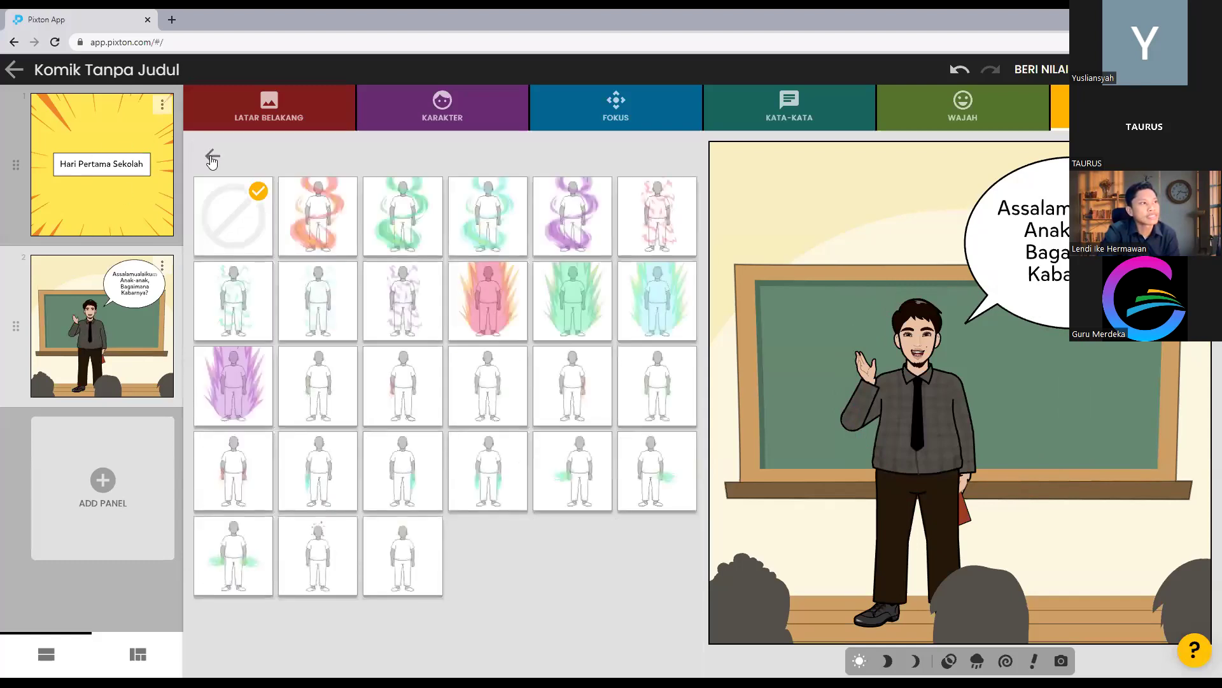
click(214, 159)
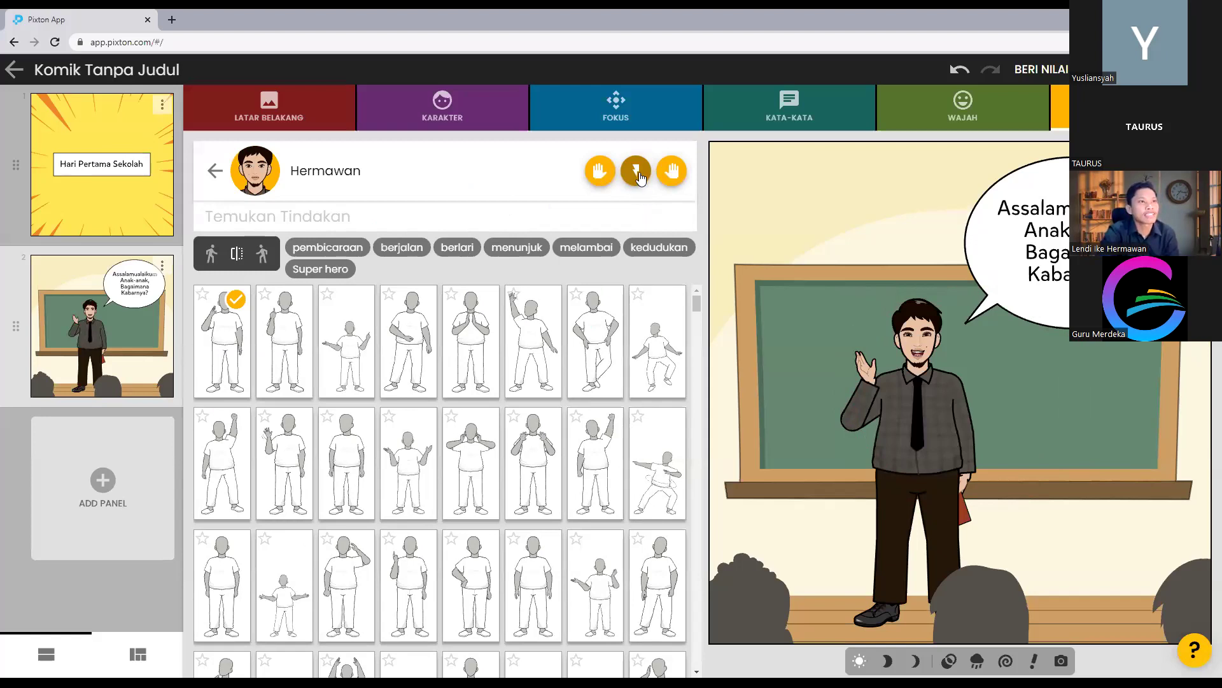
click(636, 171)
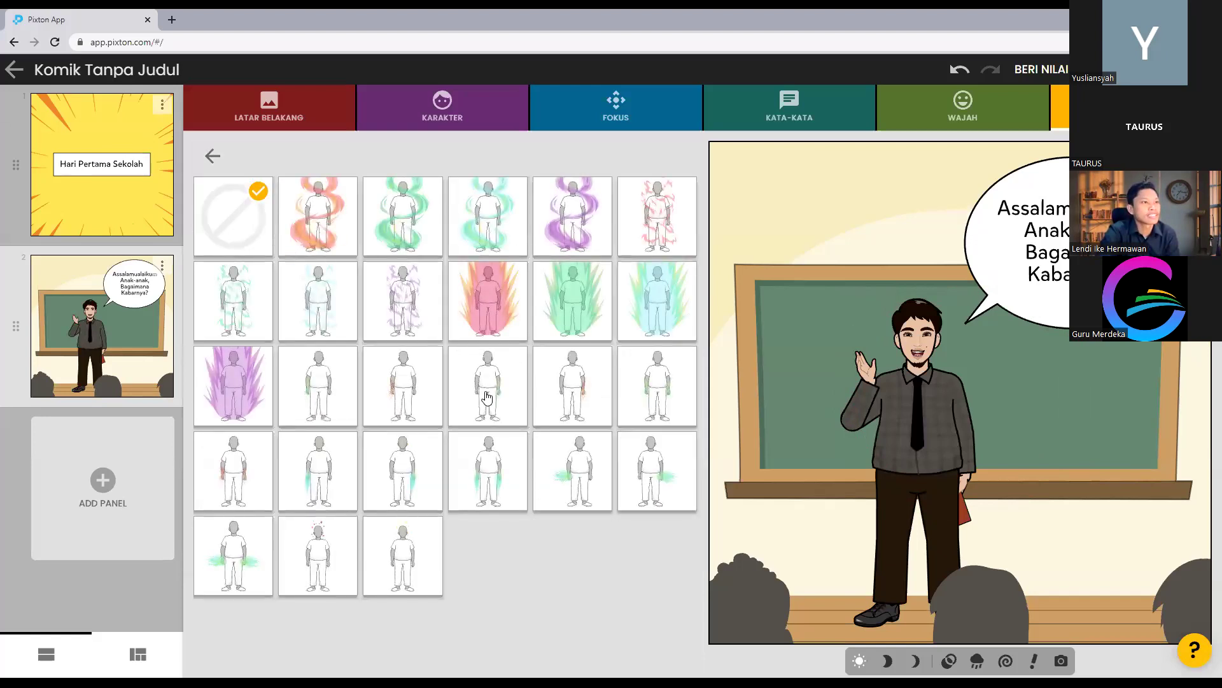
click(232, 395)
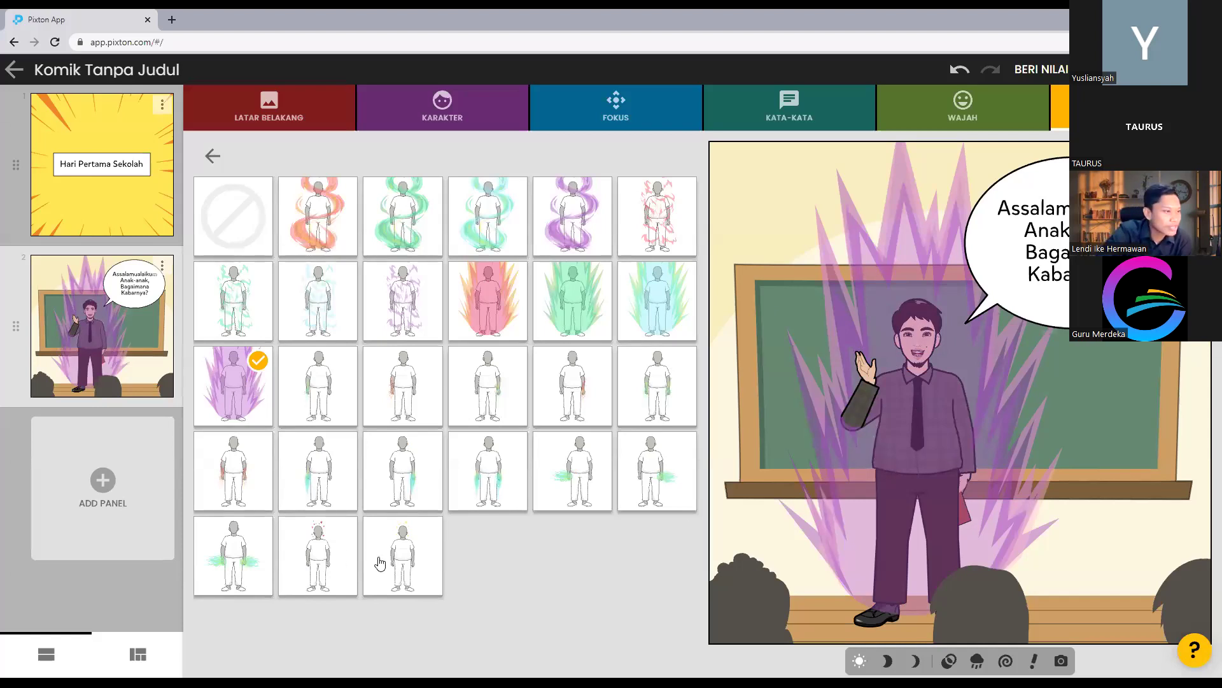
click(409, 561)
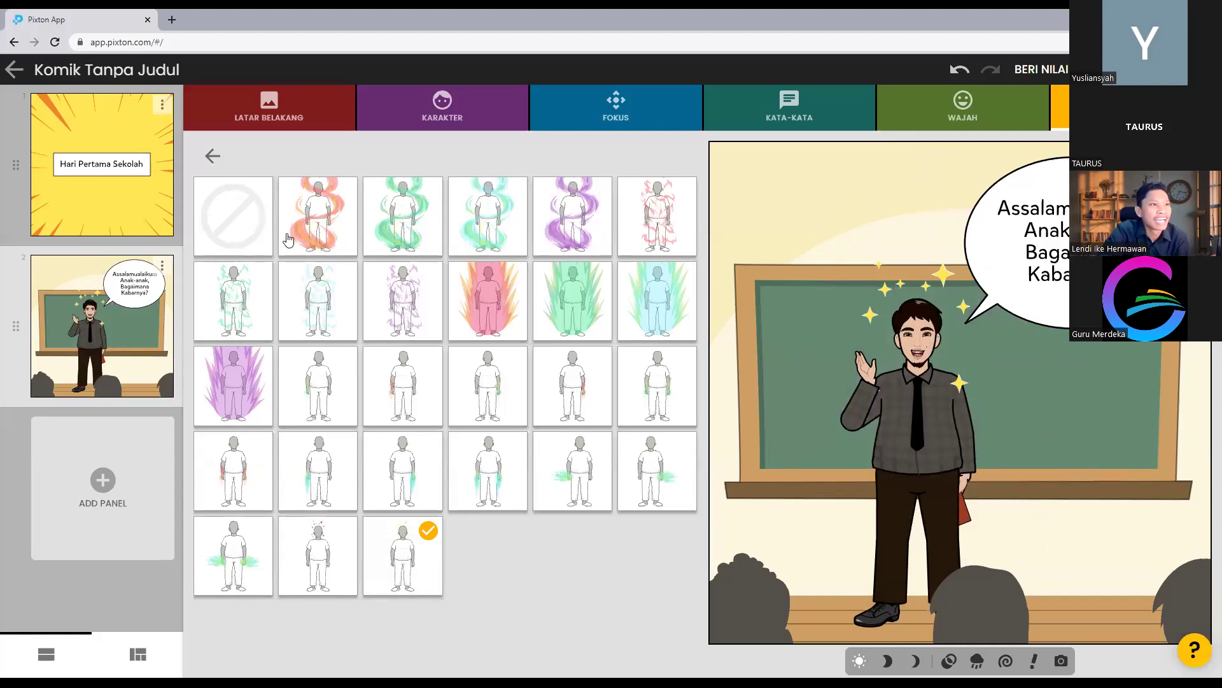
click(241, 223)
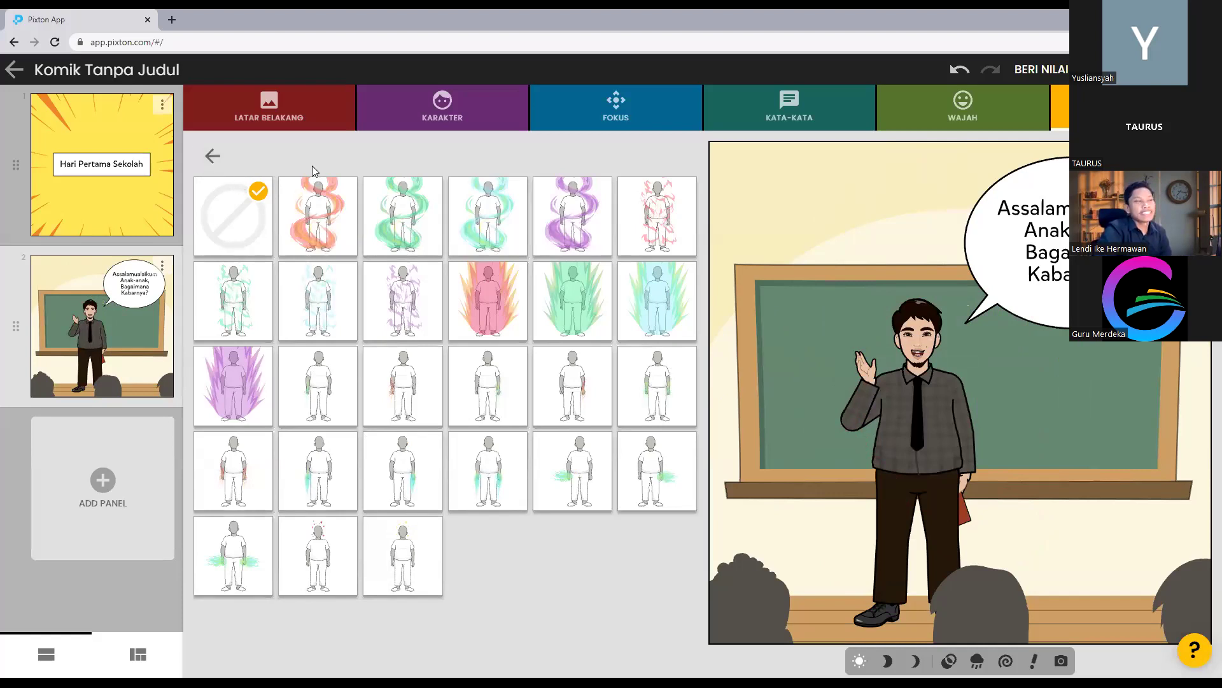
click(213, 155)
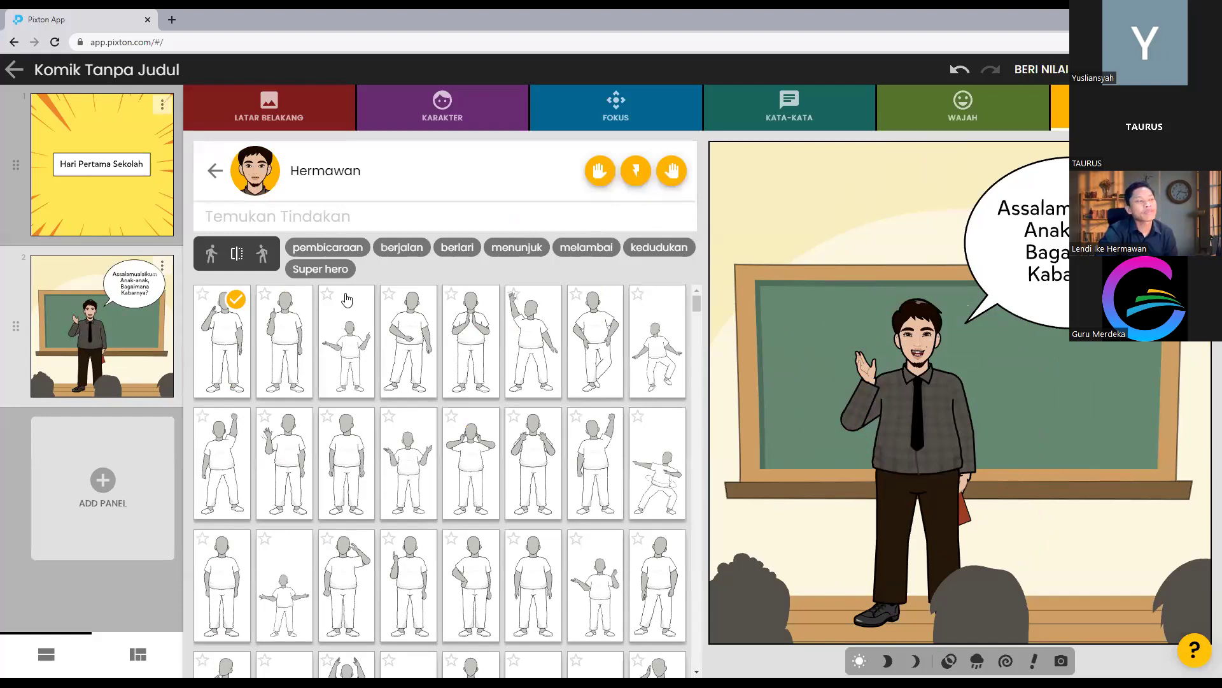
- Add a third panel to the comic and filter the characters available for adding by the "murid" category
click(100, 480)
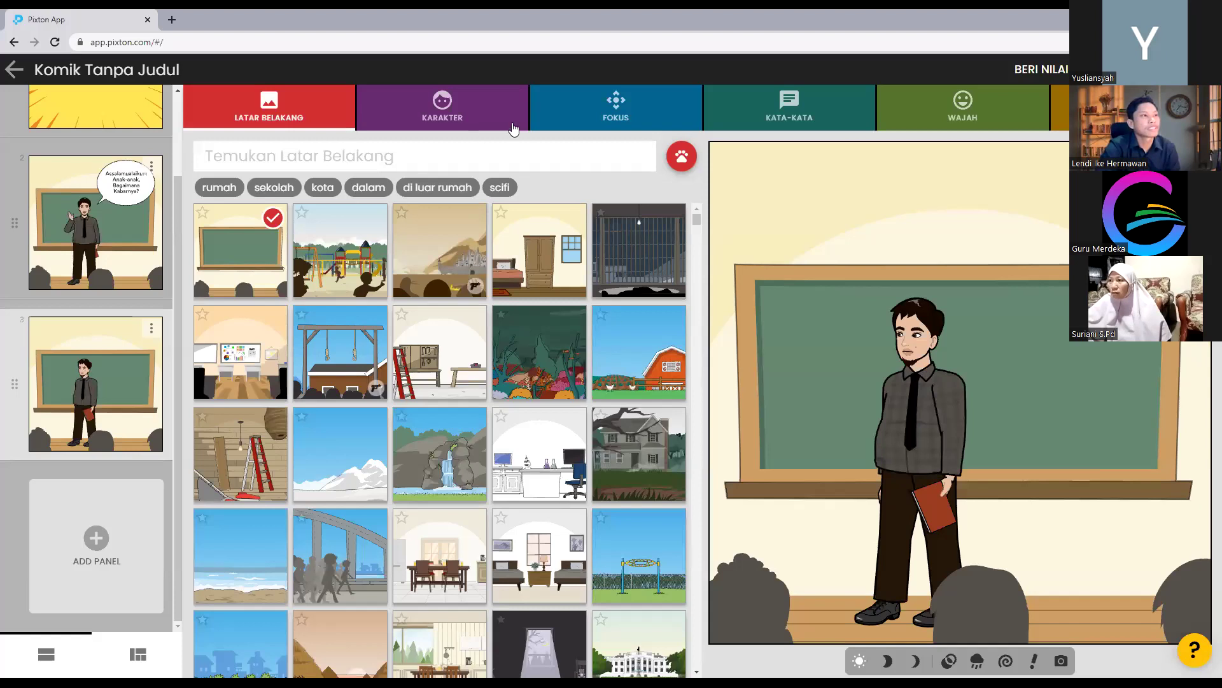
click(437, 114)
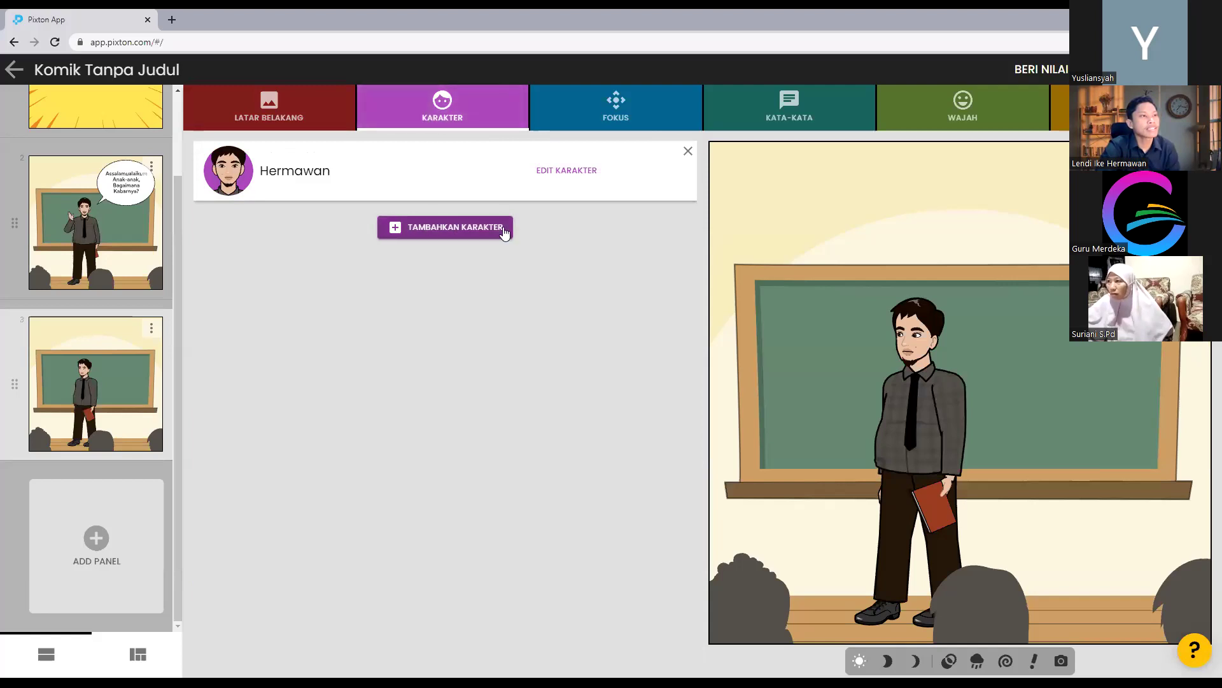
click(444, 235)
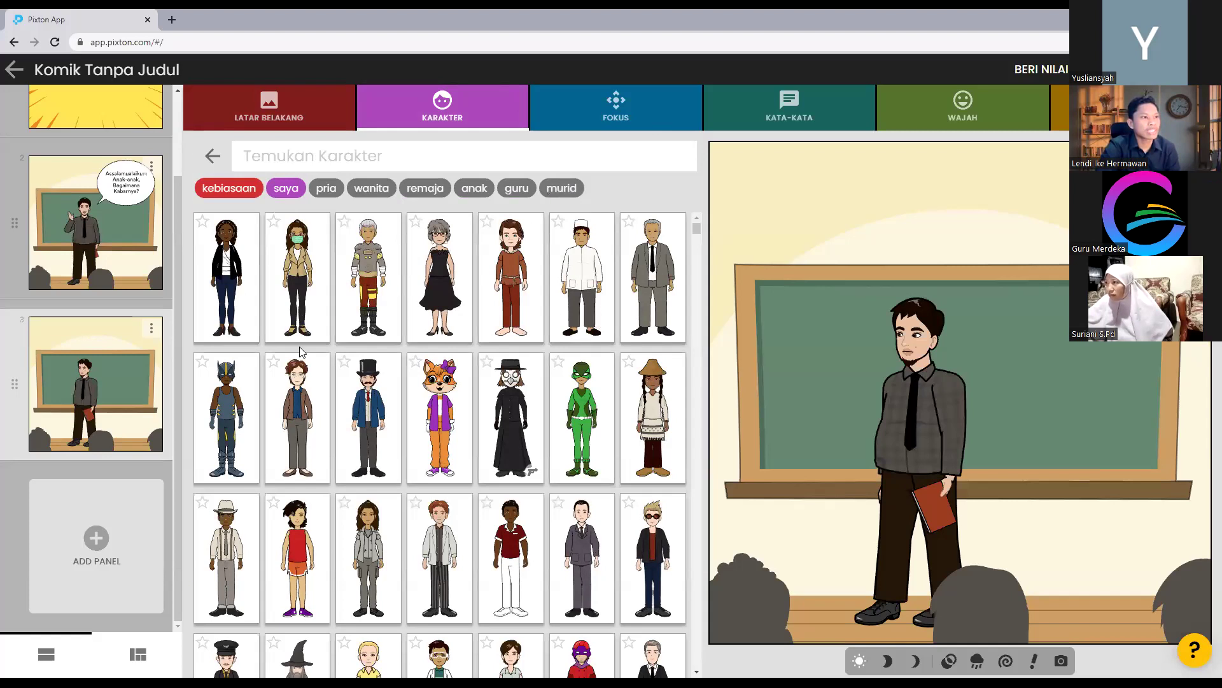
scroll(302, 352, down, 10)
scroll(293, 318, up, 5)
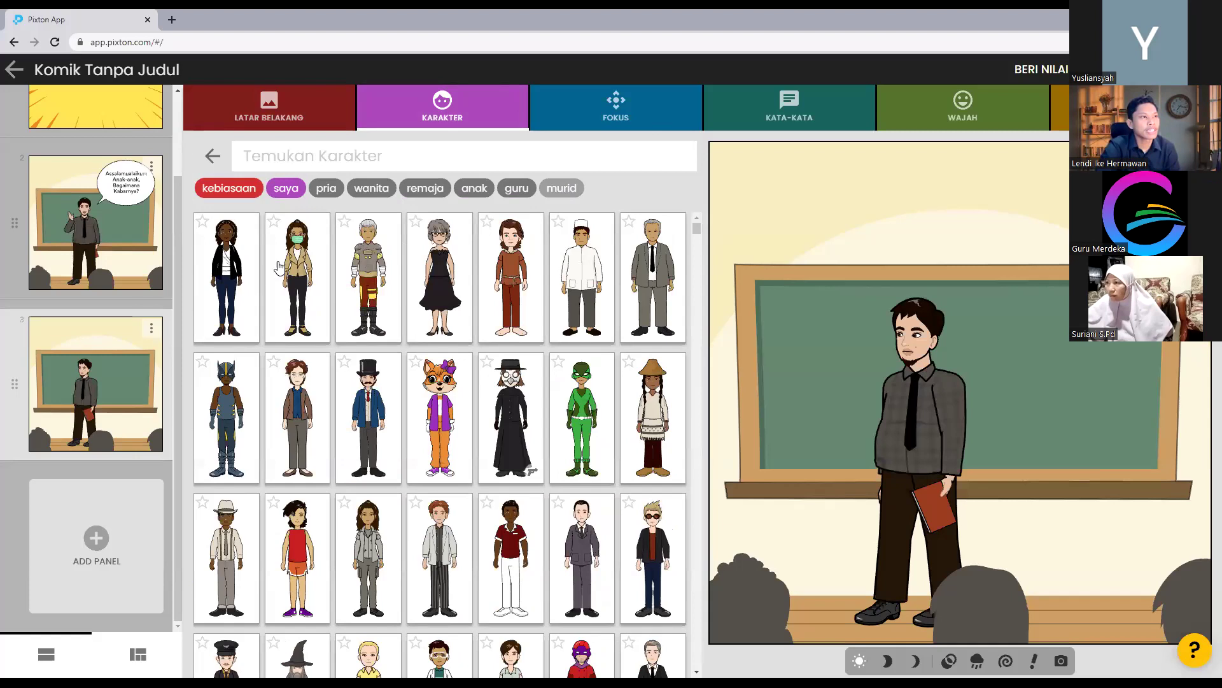
click(561, 188)
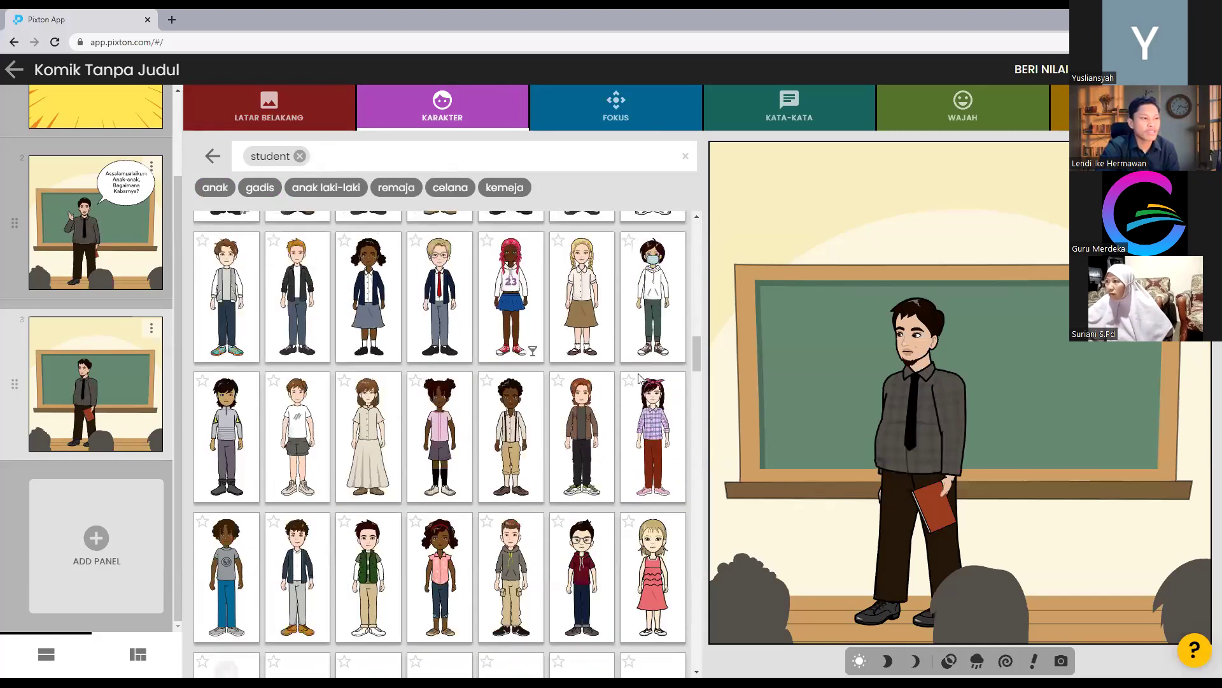
- Browse the student characters and add the girl with short brown hair and a white dress to the third panel
scroll(637, 381, down, 10)
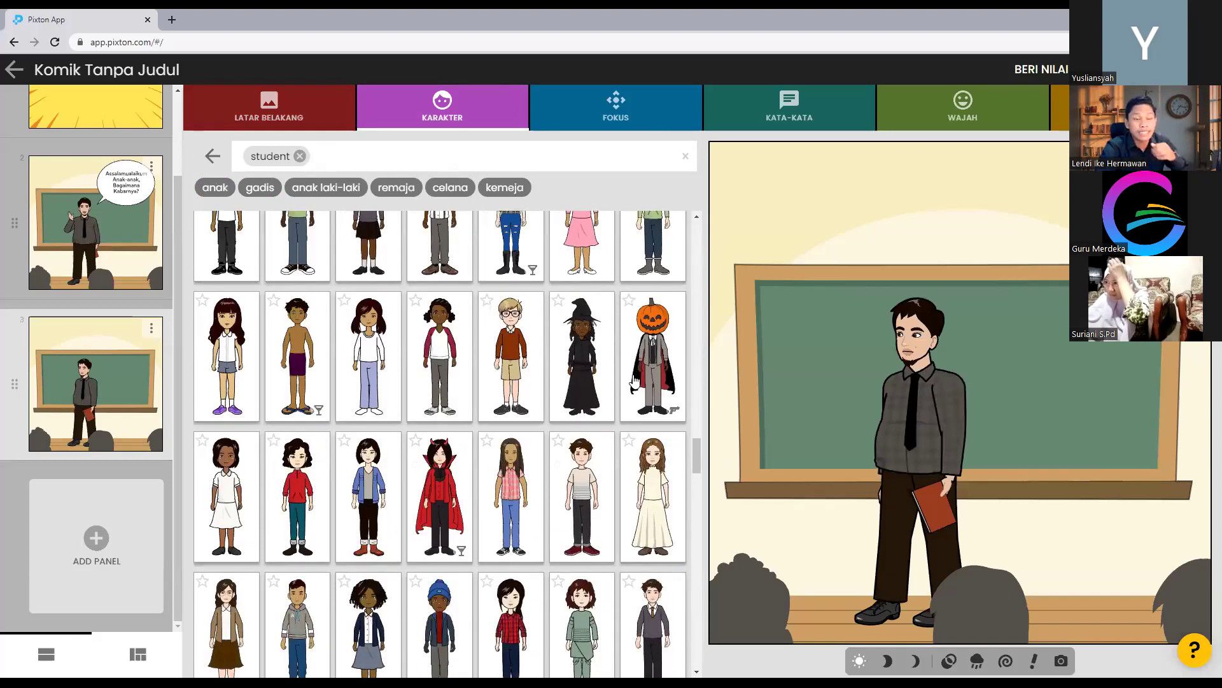
scroll(634, 380, down, 5)
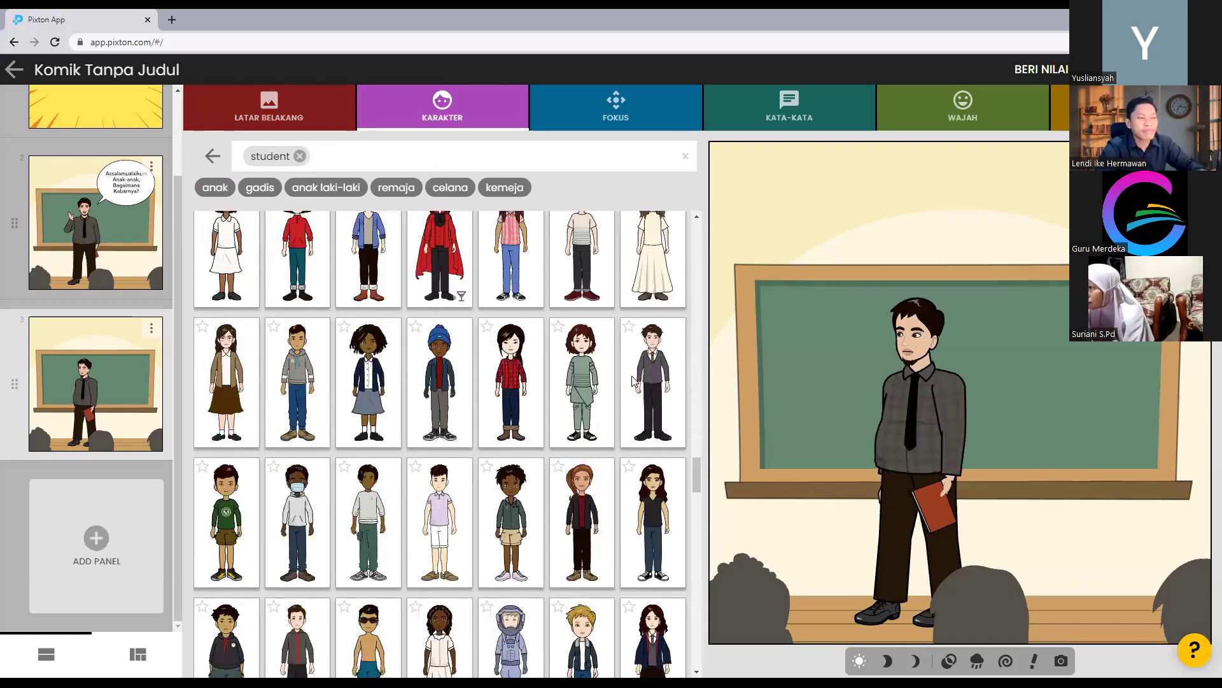
scroll(630, 381, down, 5)
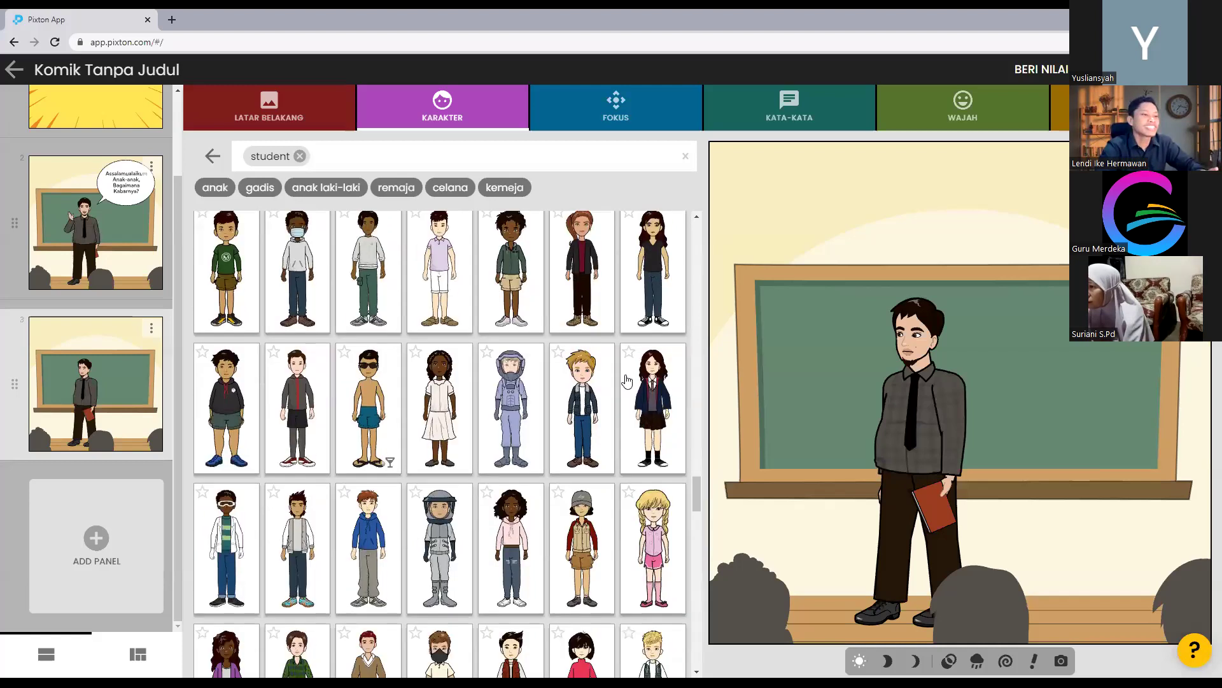
scroll(622, 471, down, 3)
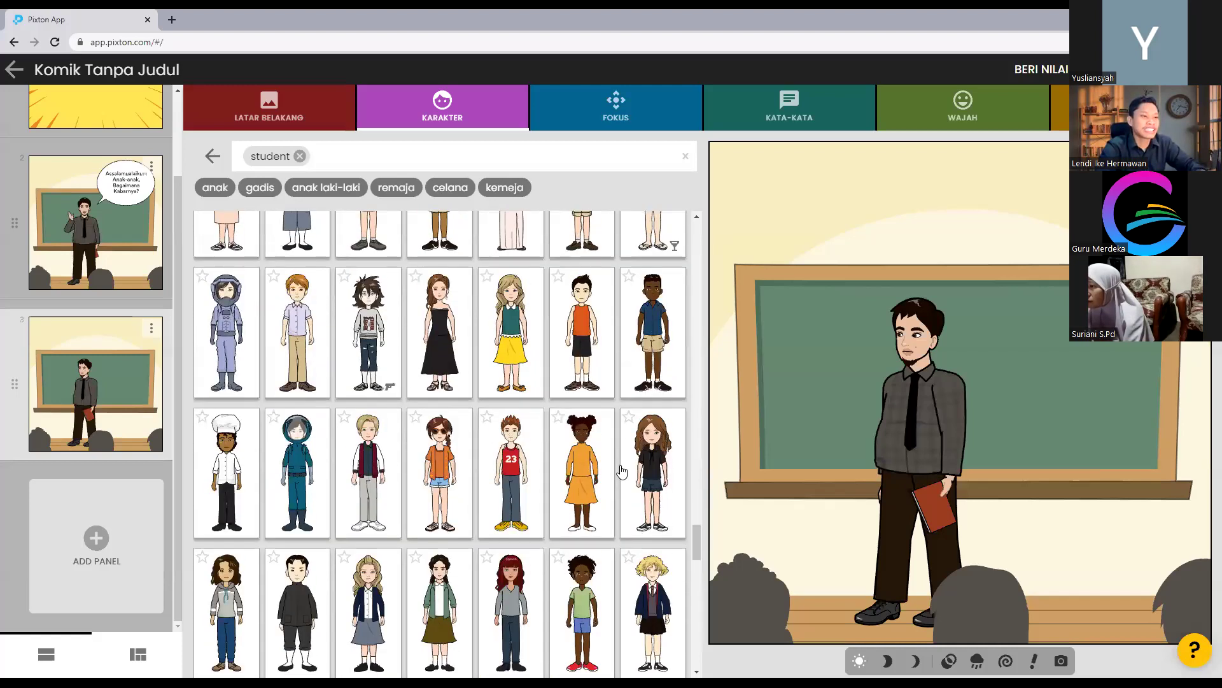
scroll(623, 471, down, 12)
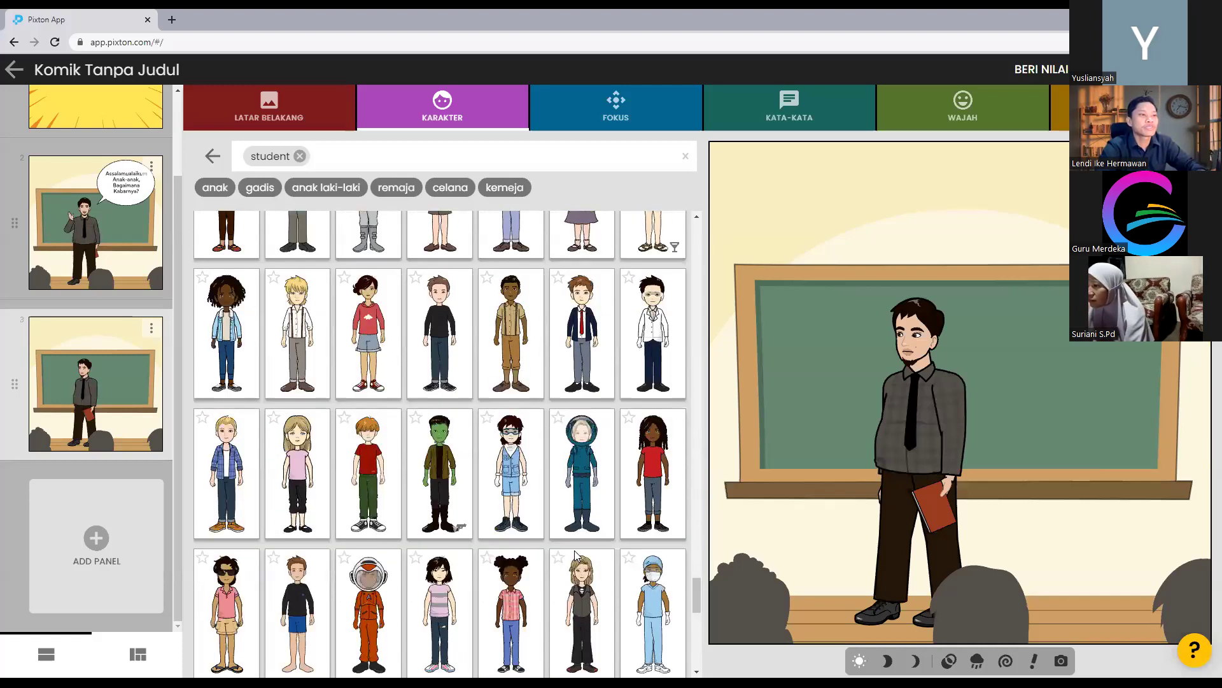
scroll(576, 552, down, 12)
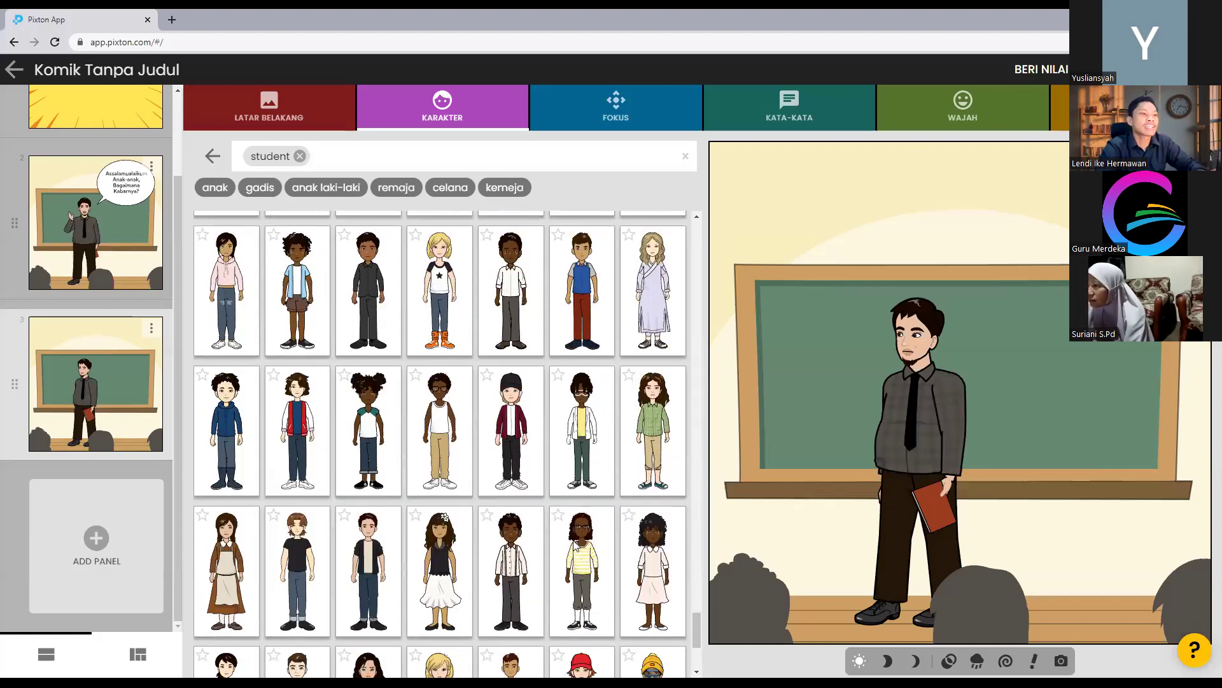
scroll(576, 535, up, 5)
scroll(578, 535, up, 10)
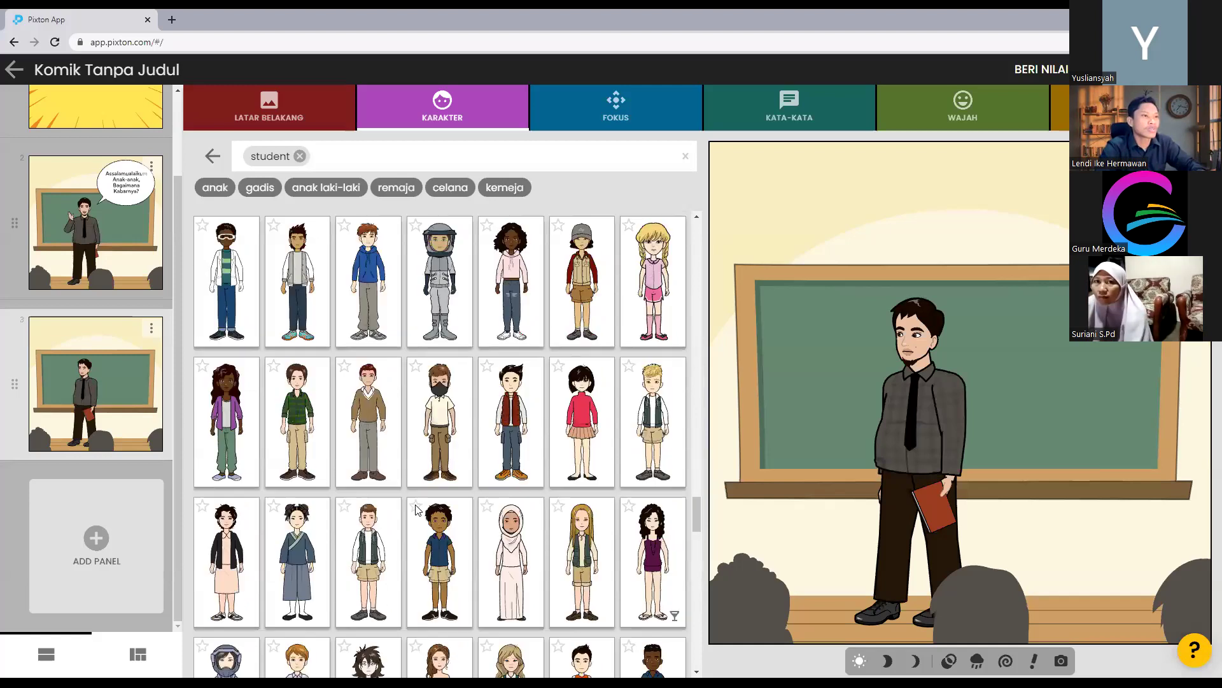
scroll(545, 448, up, 8)
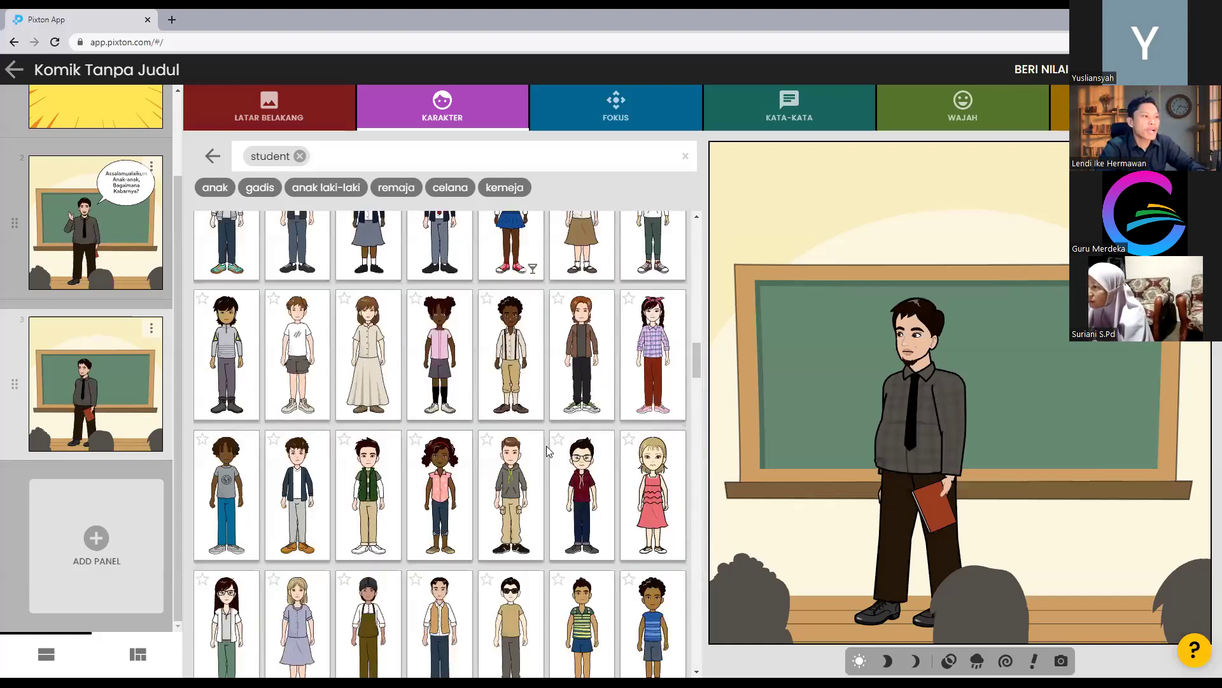
scroll(546, 445, up, 5)
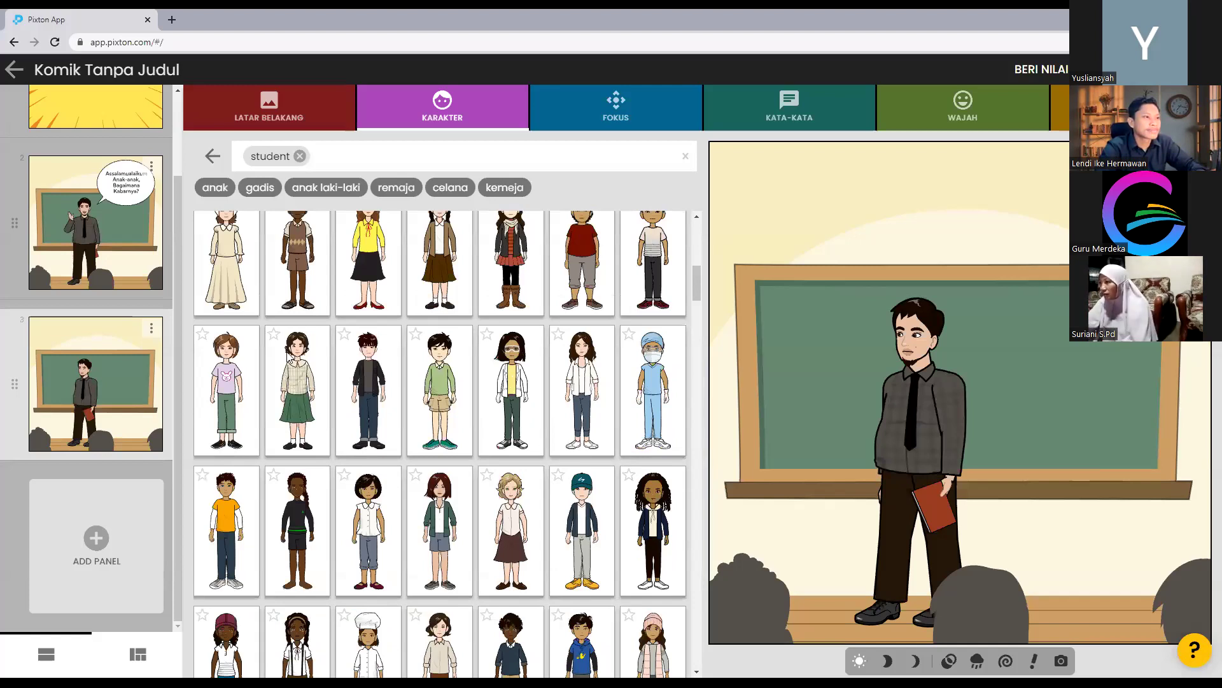
scroll(344, 421, up, 3)
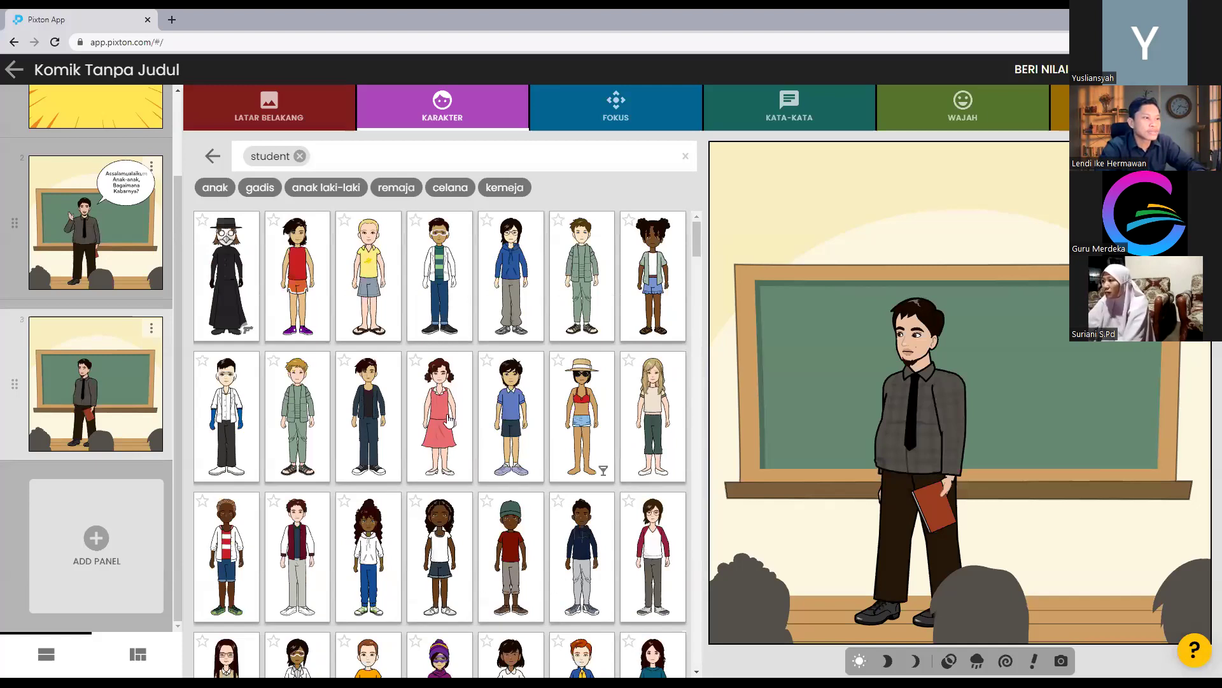
scroll(449, 421, down, 5)
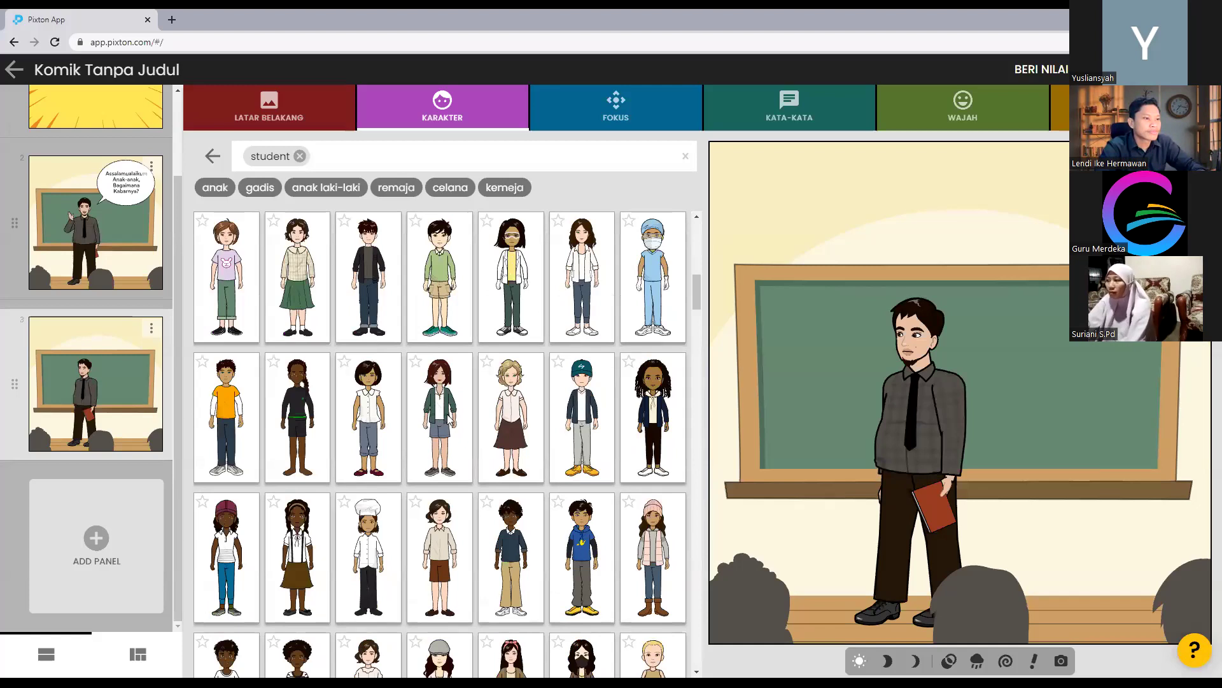
scroll(449, 419, down, 4)
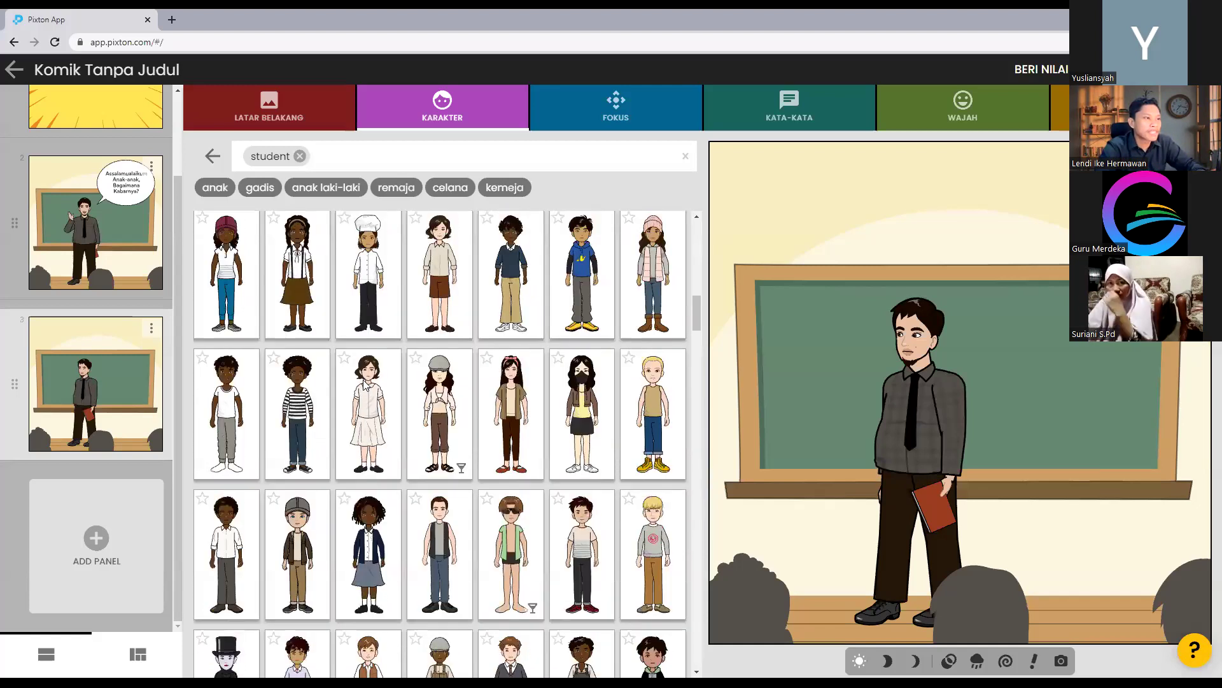
click(526, 389)
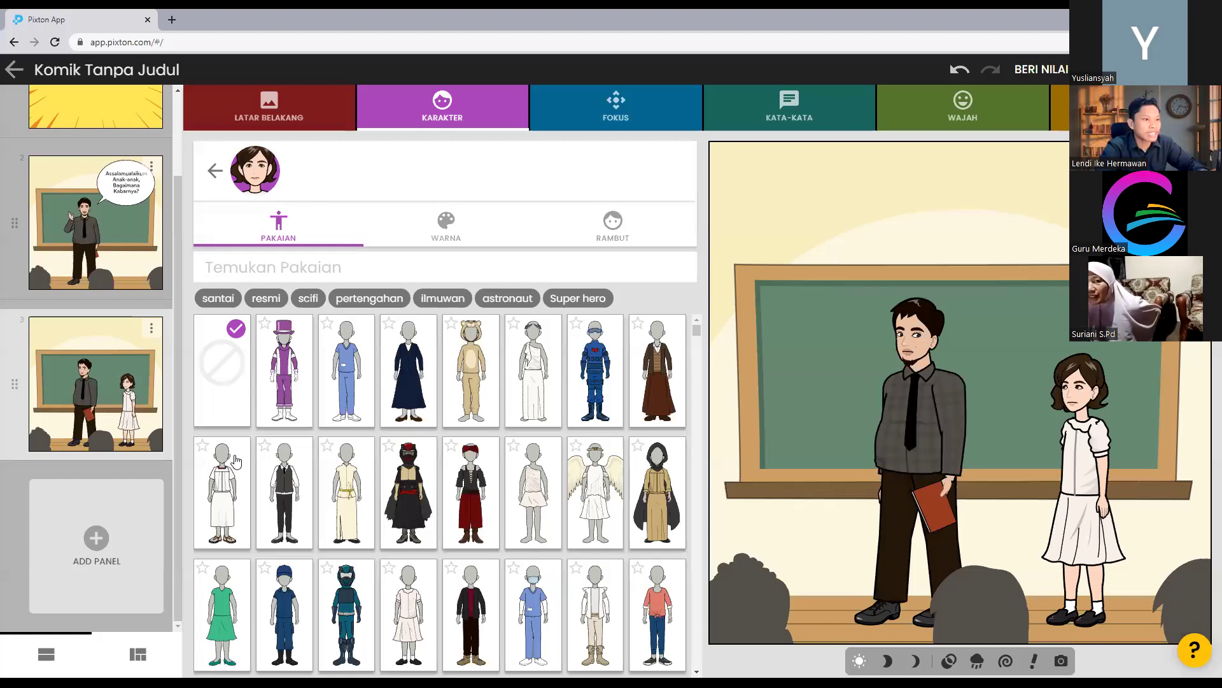
- Change the student's outfit to the long white dress with a white hijab
scroll(239, 456, down, 3)
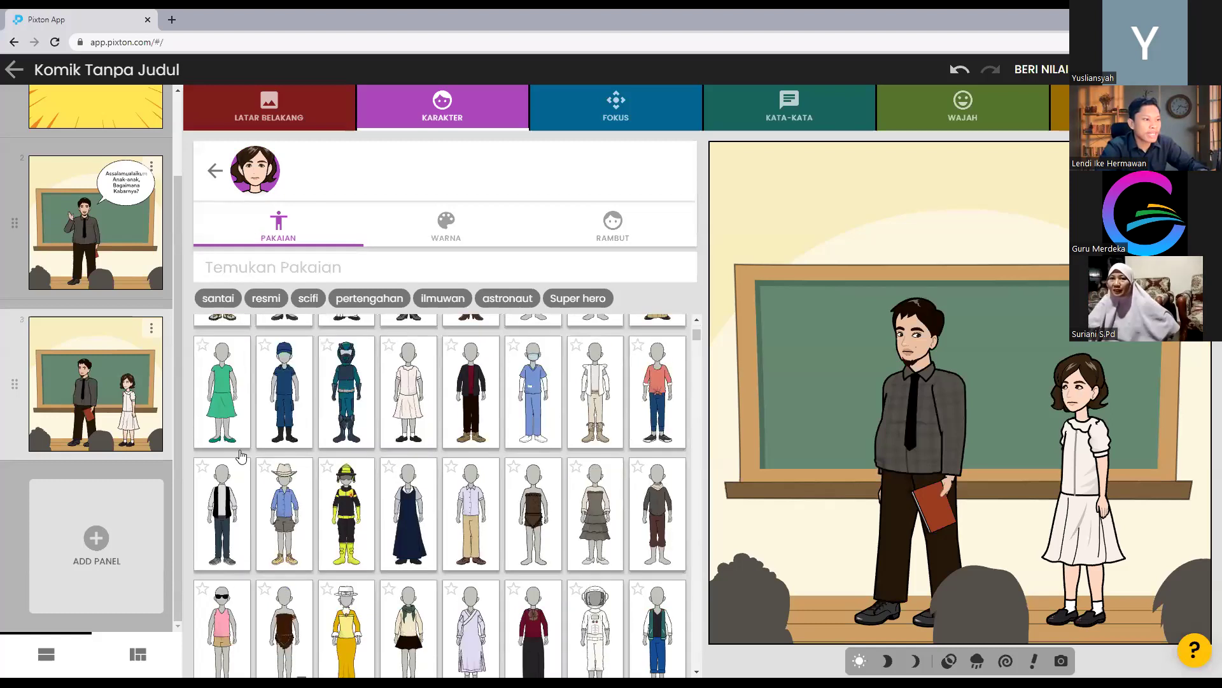
scroll(243, 453, down, 5)
scroll(248, 454, down, 2)
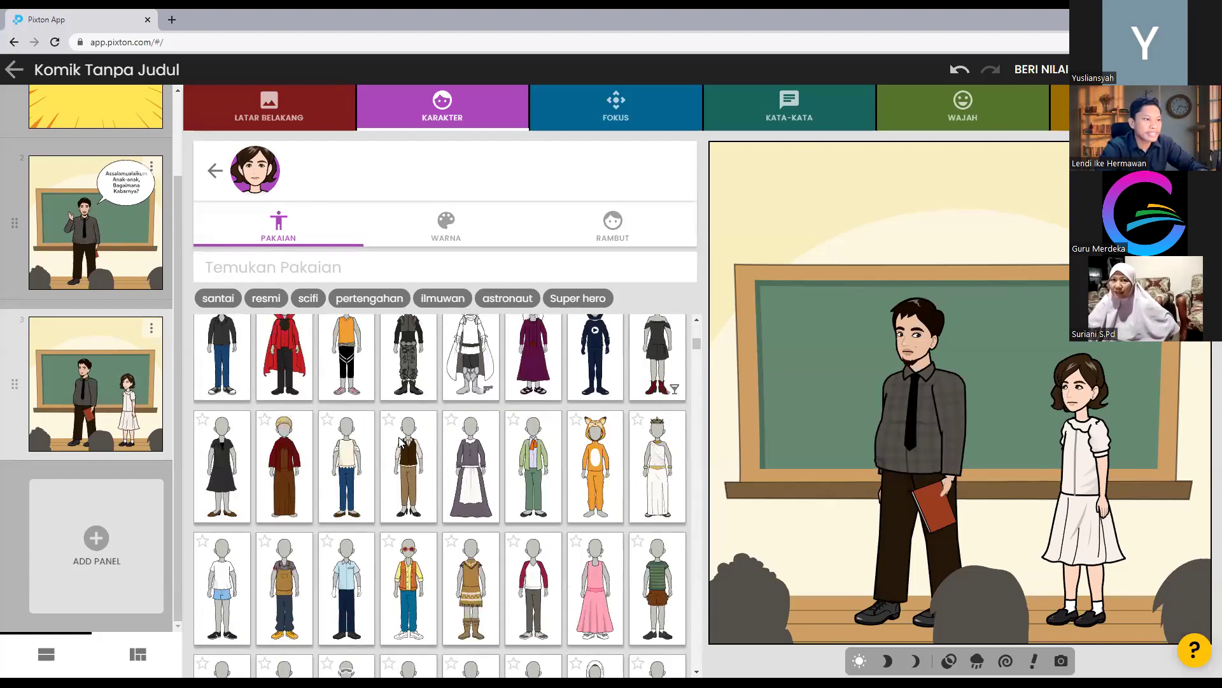
scroll(400, 442, down, 1)
scroll(400, 442, down, 4)
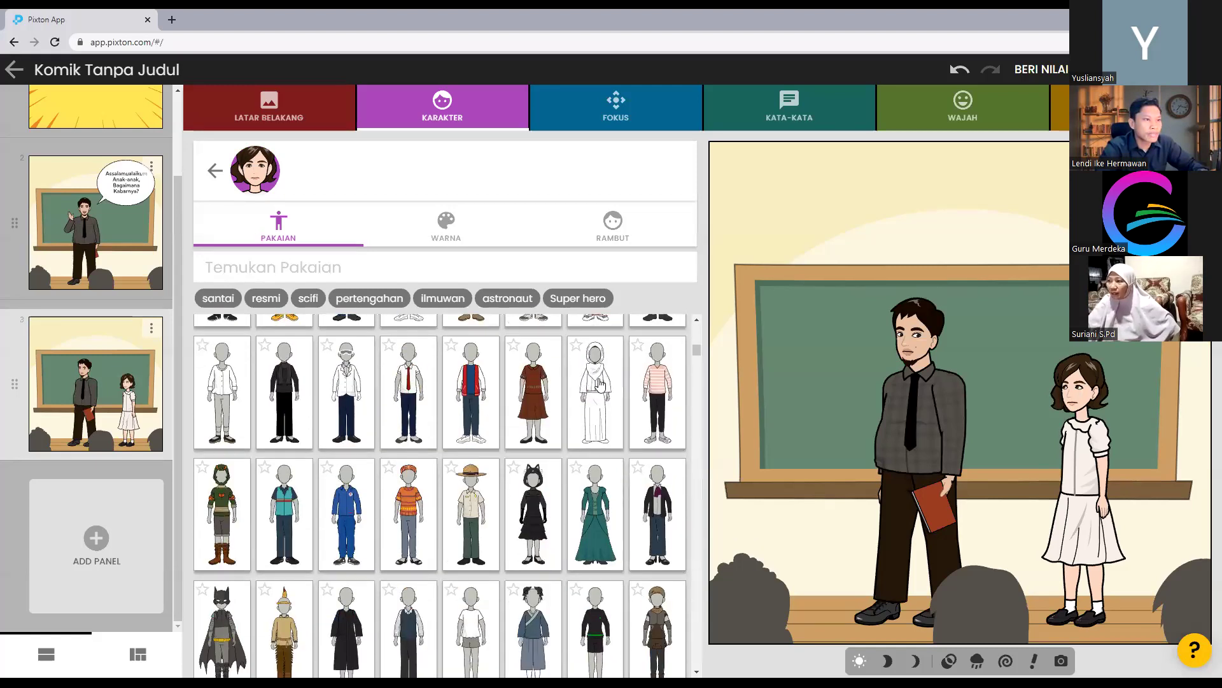
click(600, 383)
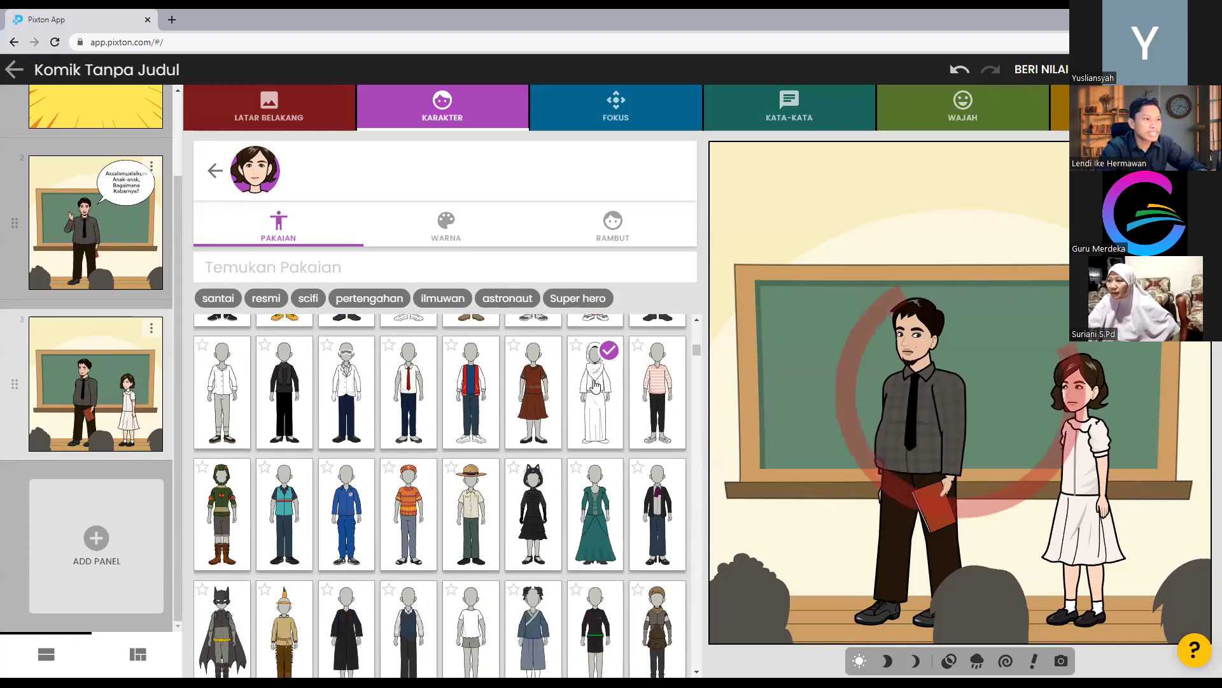
- Look through the other outfits available for the student character
scroll(595, 385, down, 10)
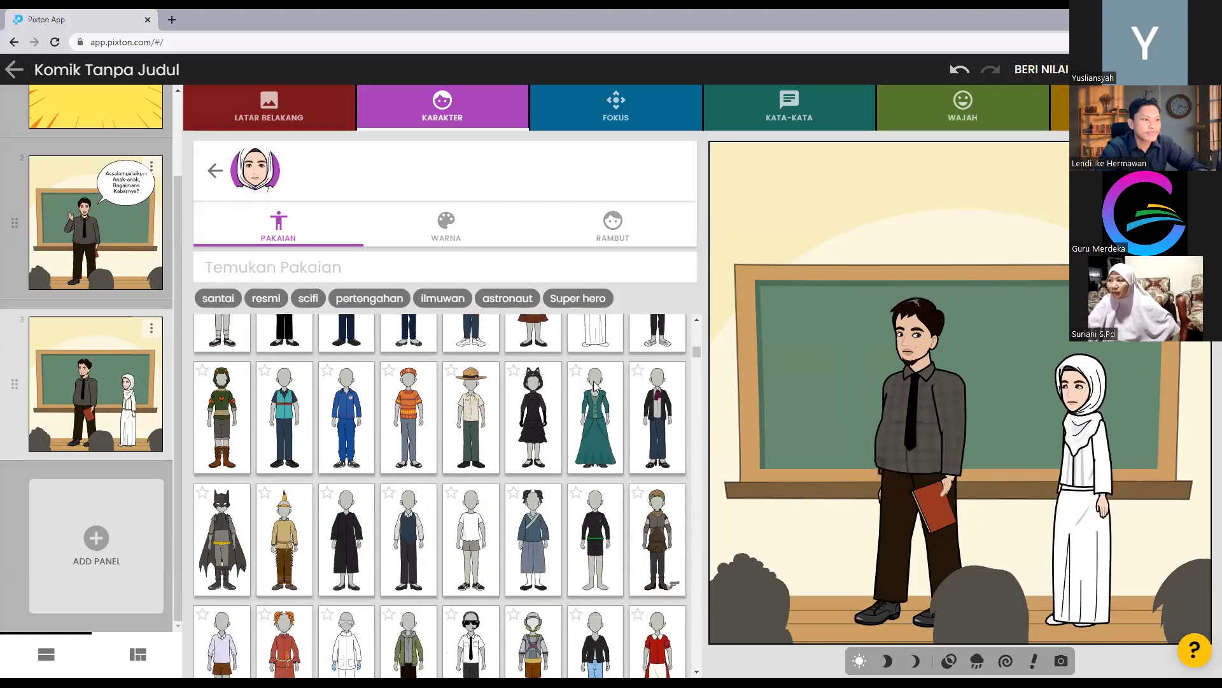
scroll(595, 388, down, 10)
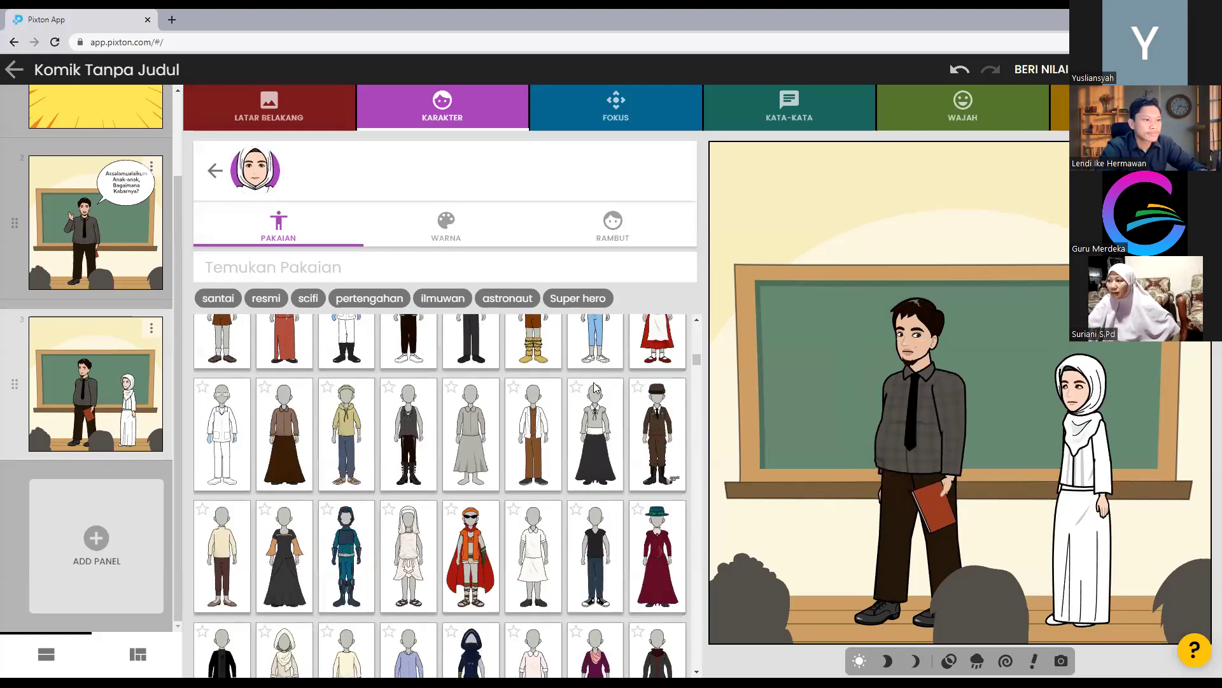
scroll(595, 387, down, 10)
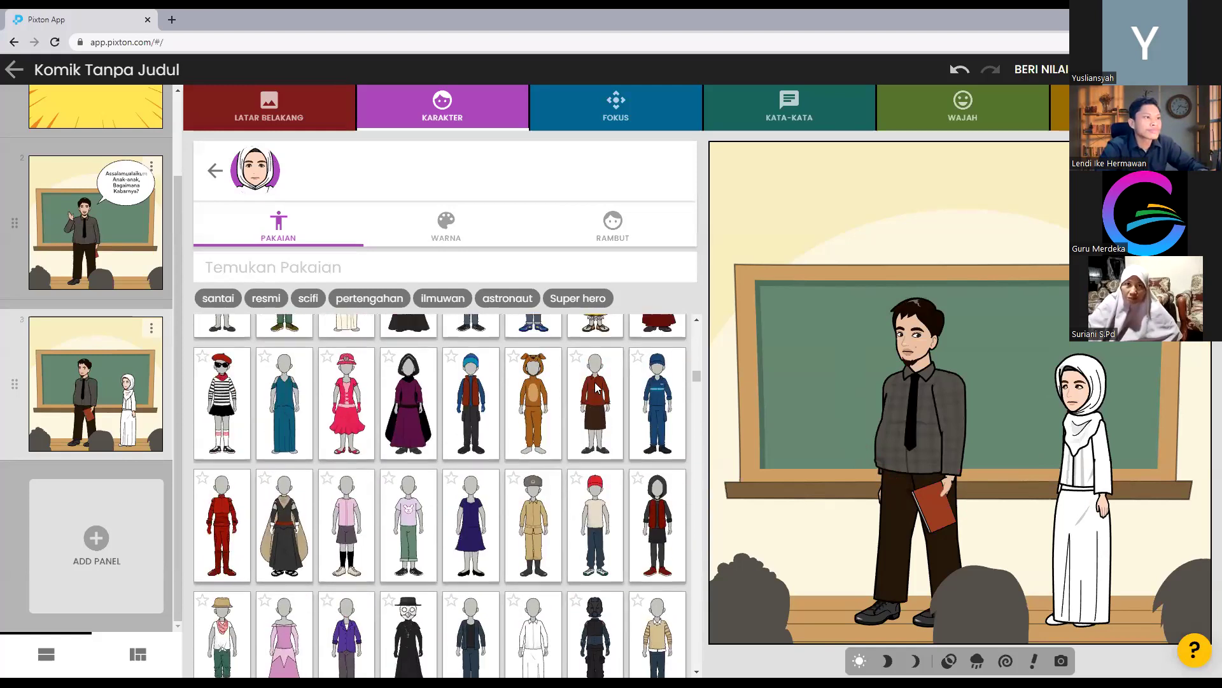
scroll(595, 385, up, 10)
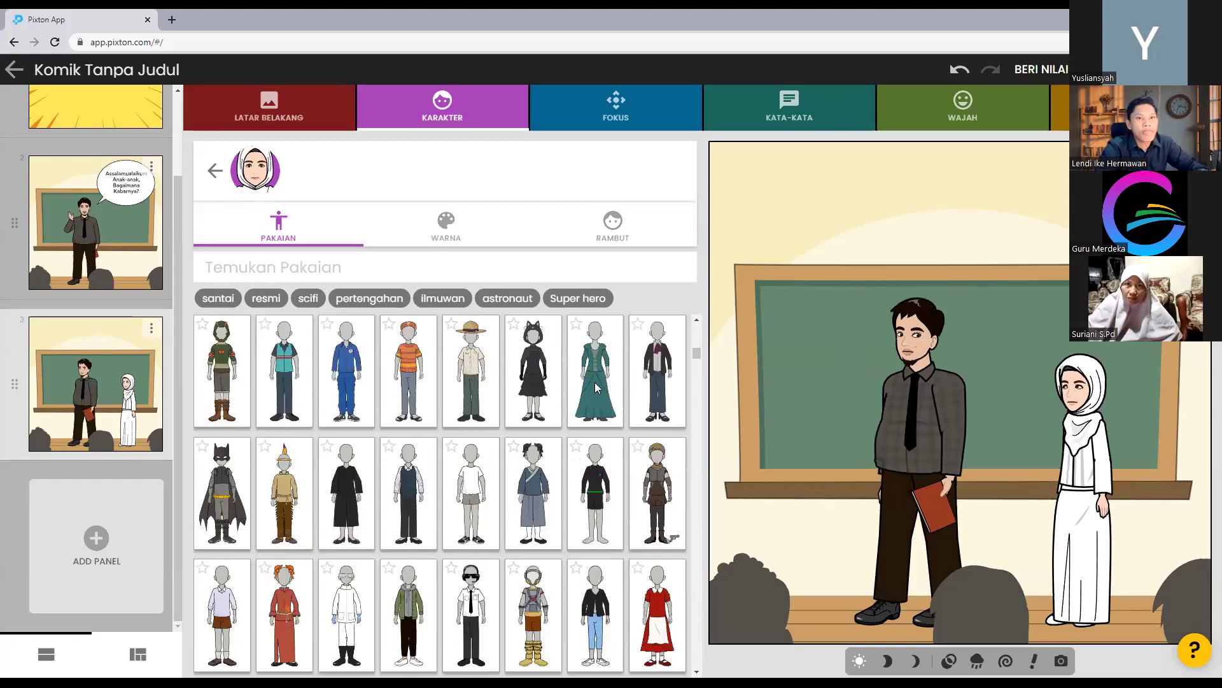
scroll(595, 382, up, 5)
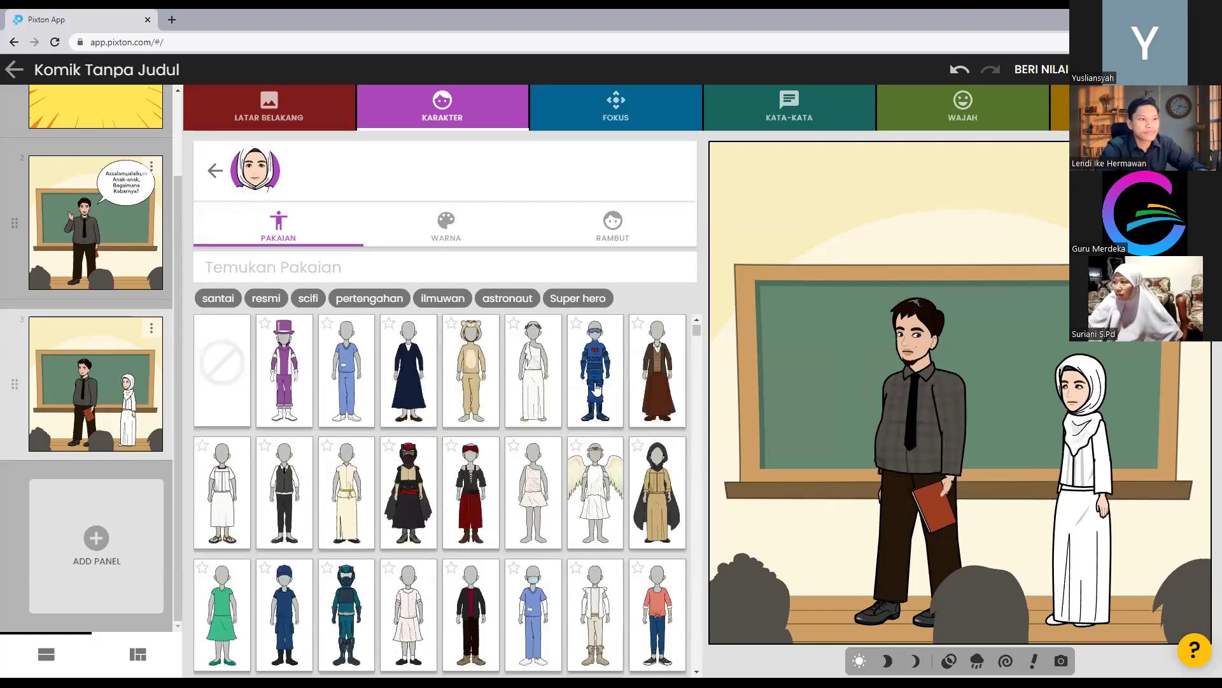
scroll(595, 387, down, 5)
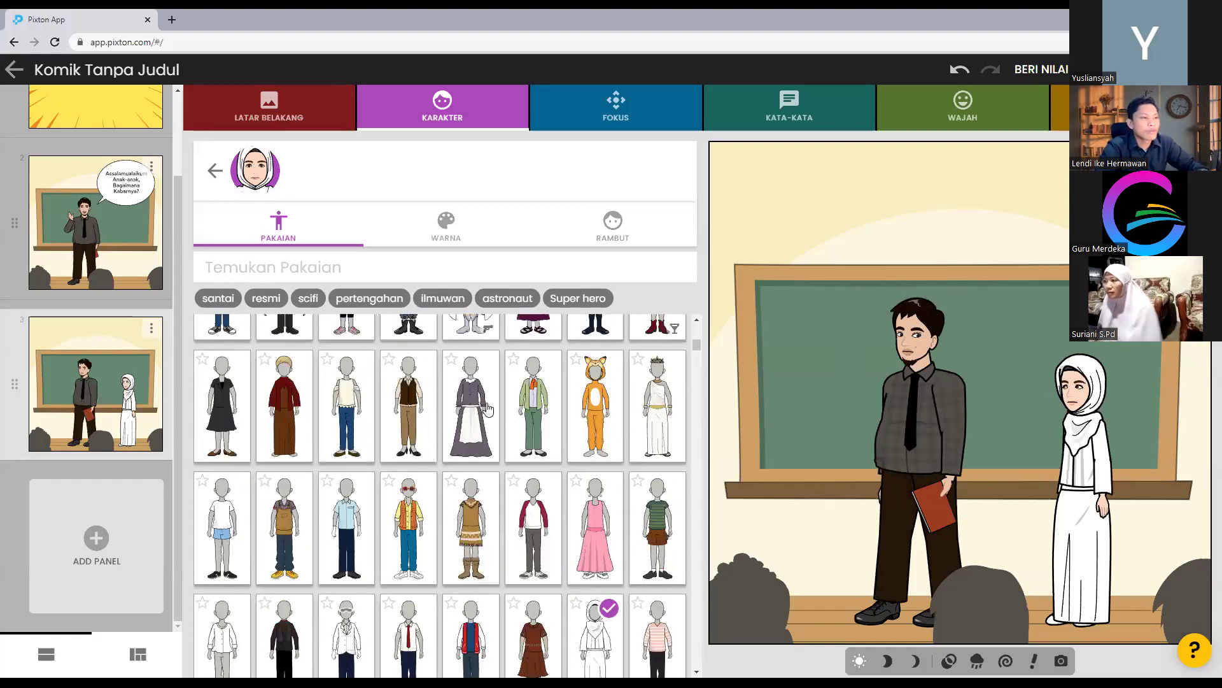
scroll(496, 408, up, 5)
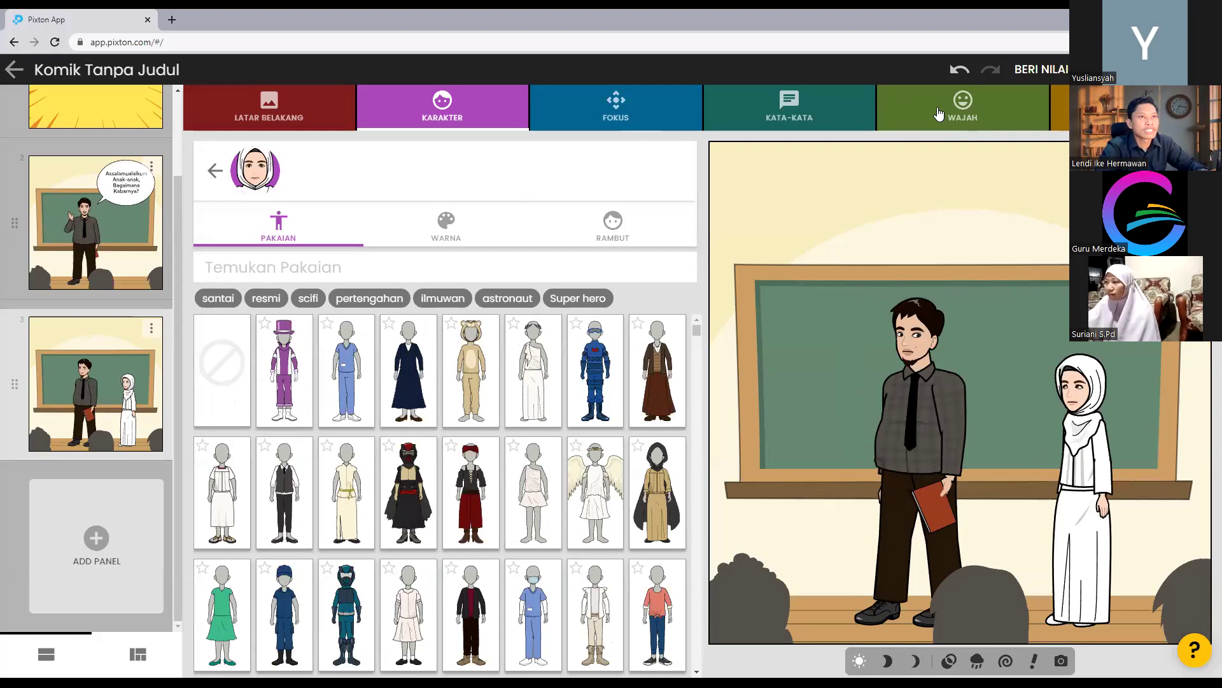
- Give the student in the third panel a speech bubble reading "Waalaikumsalam, Kabar Baik Pak"
click(771, 109)
click(298, 298)
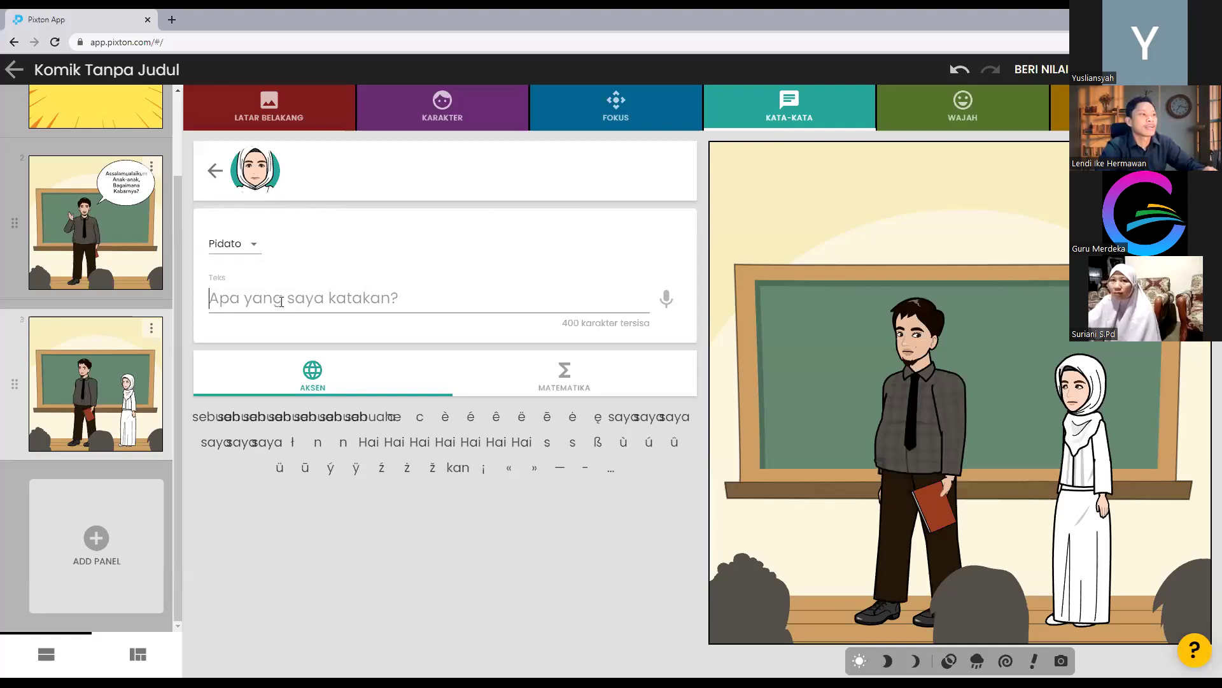
text(Waalai)
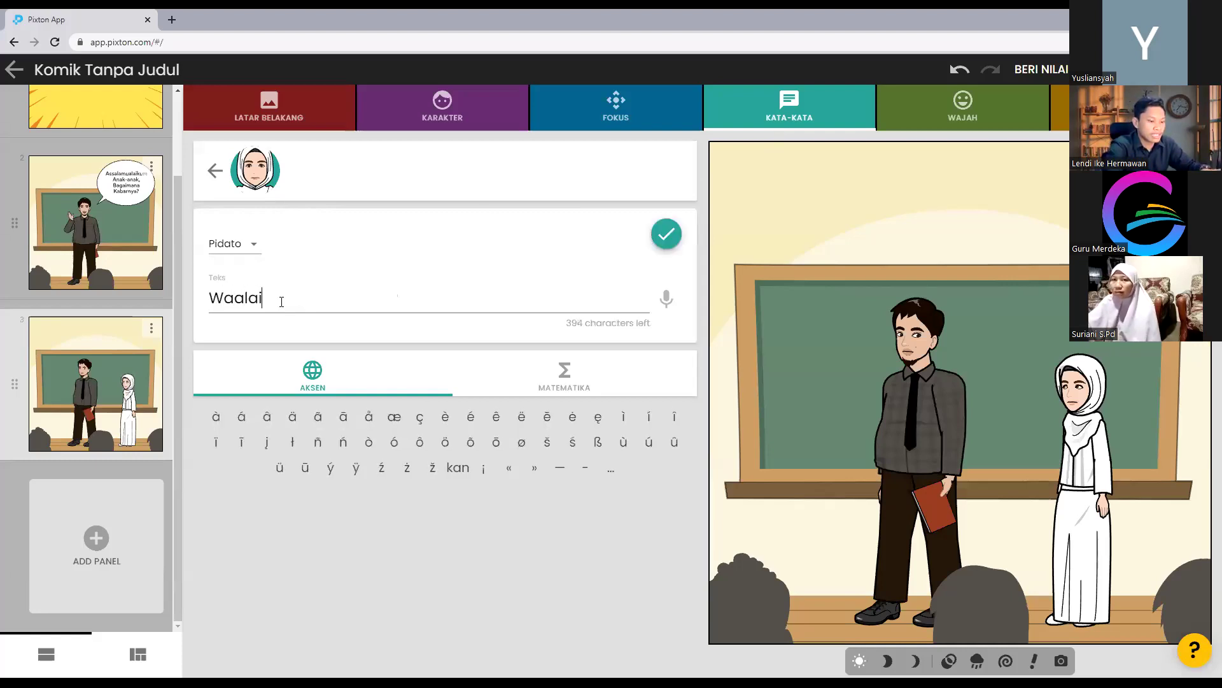
text(kumsalam,)
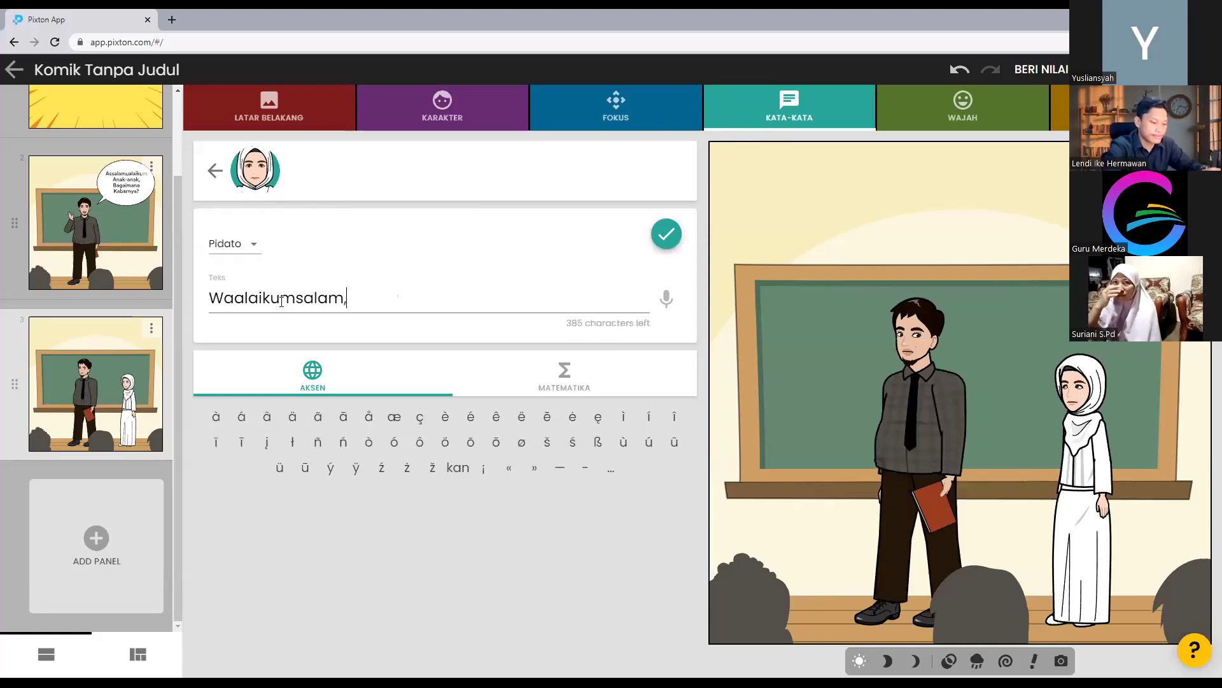
text( Baik O)
key(BackSpace)
text(Pak)
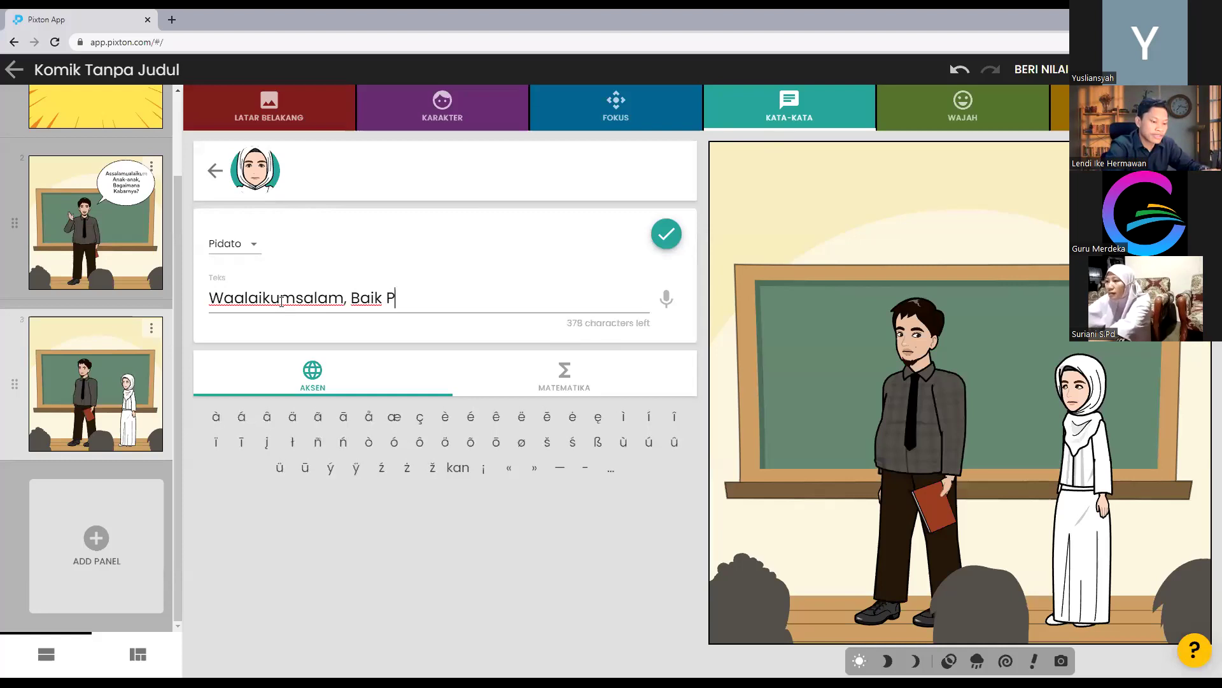
click(351, 298)
text(Kabar)
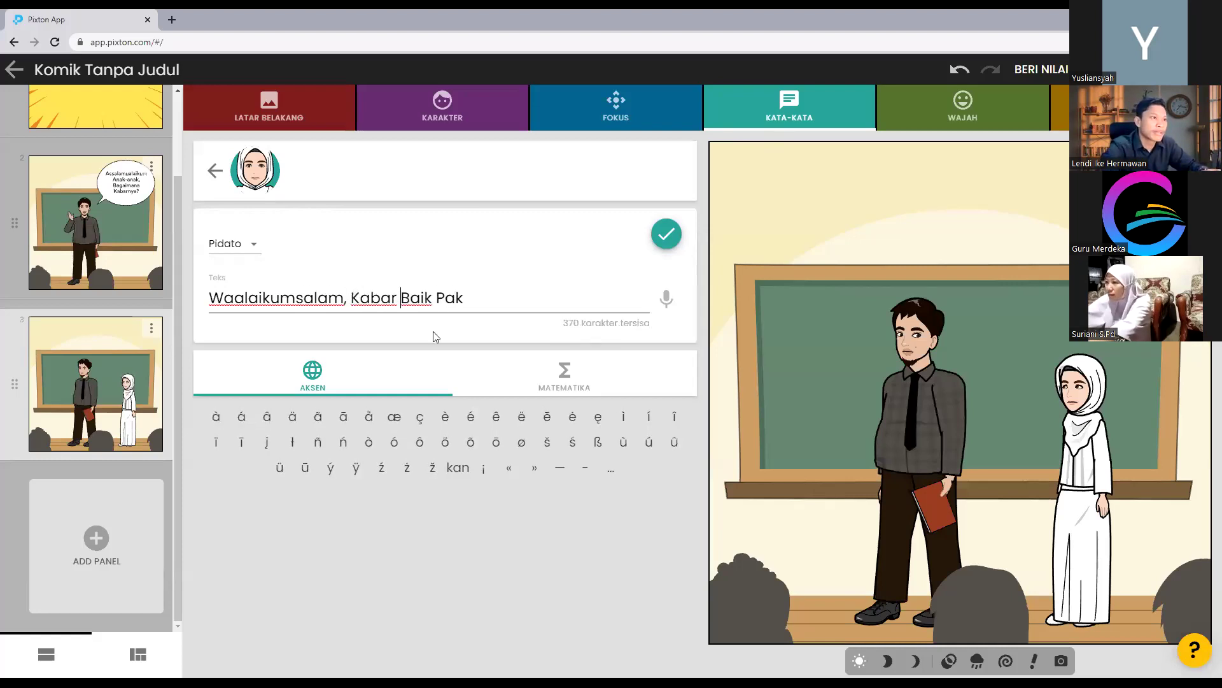
click(664, 243)
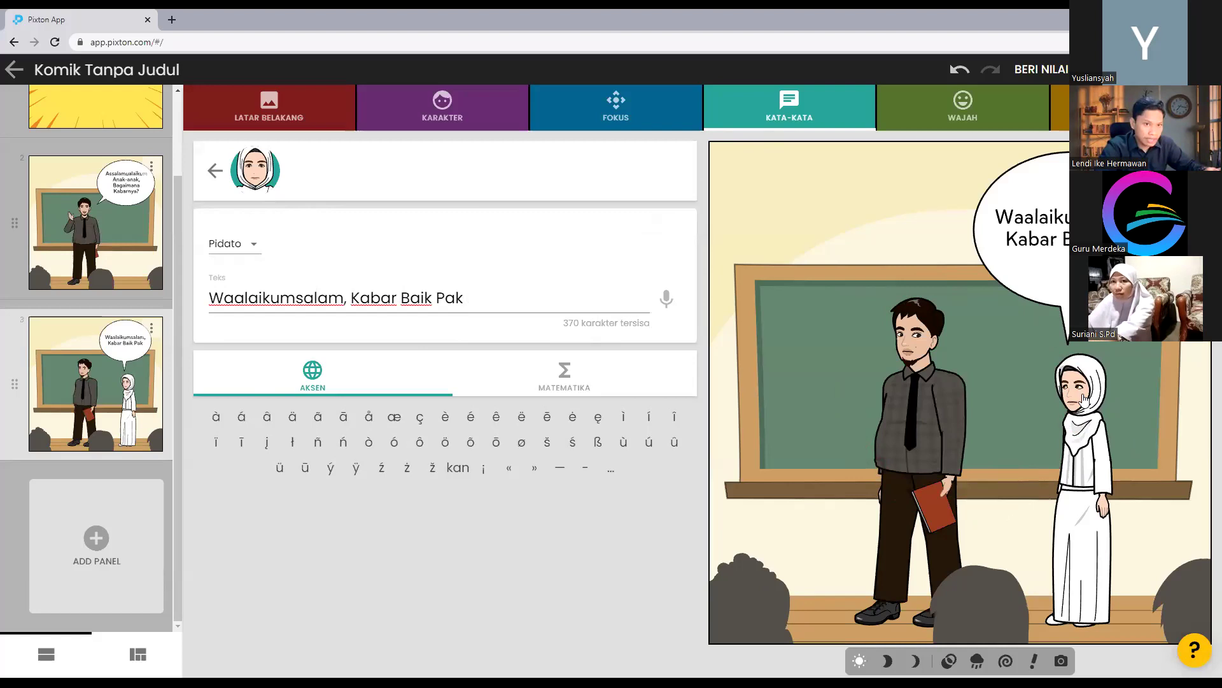
- Try several positions for the student, move her out of view beyond the panel's lower right corner, and lower her speech bubble beside the teacher
drag(1090, 402, 1178, 402)
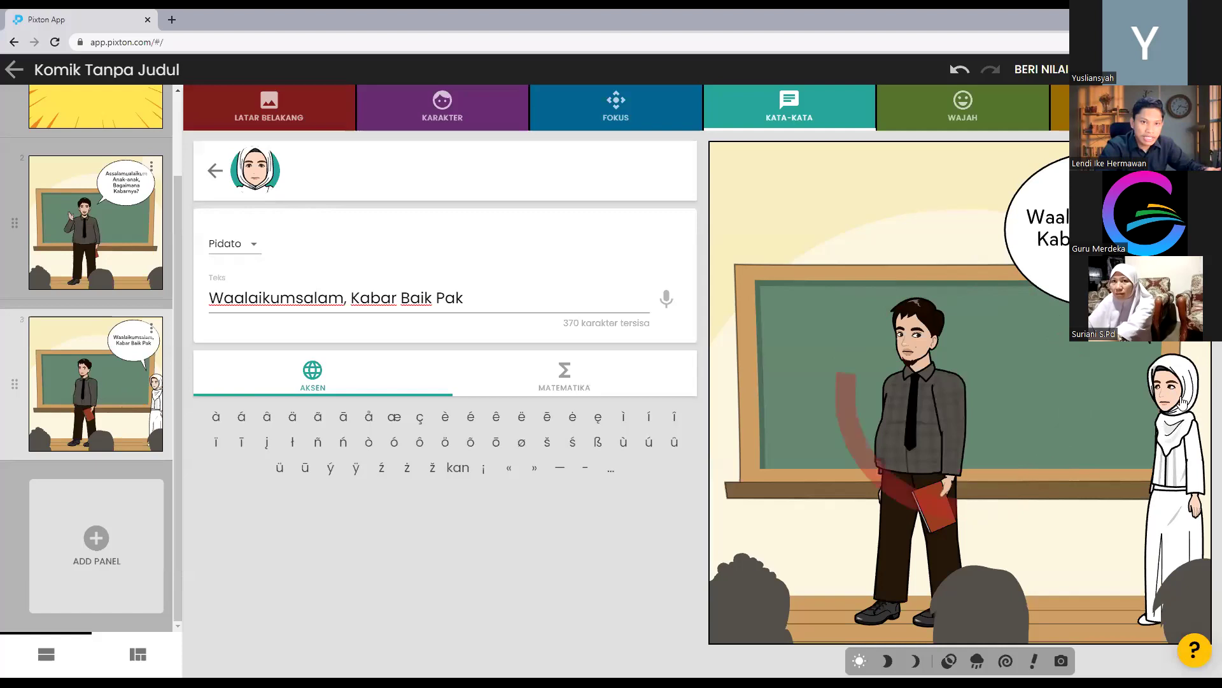
drag(1179, 402, 1116, 455)
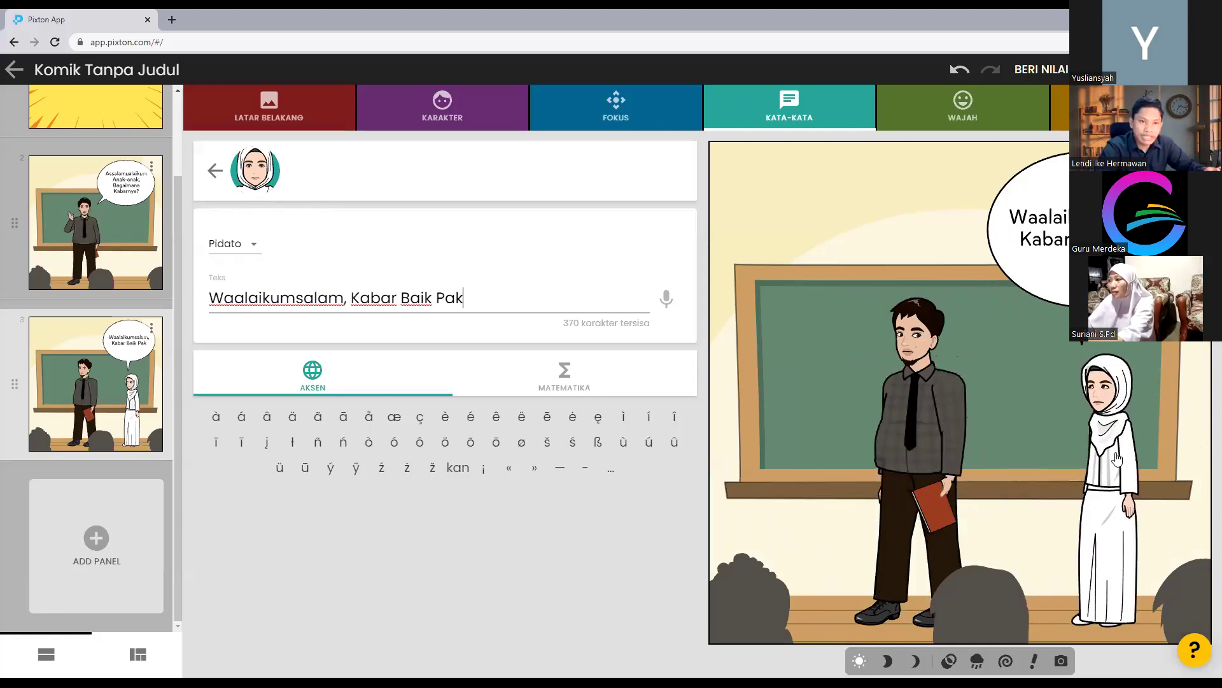
drag(1119, 458, 792, 207)
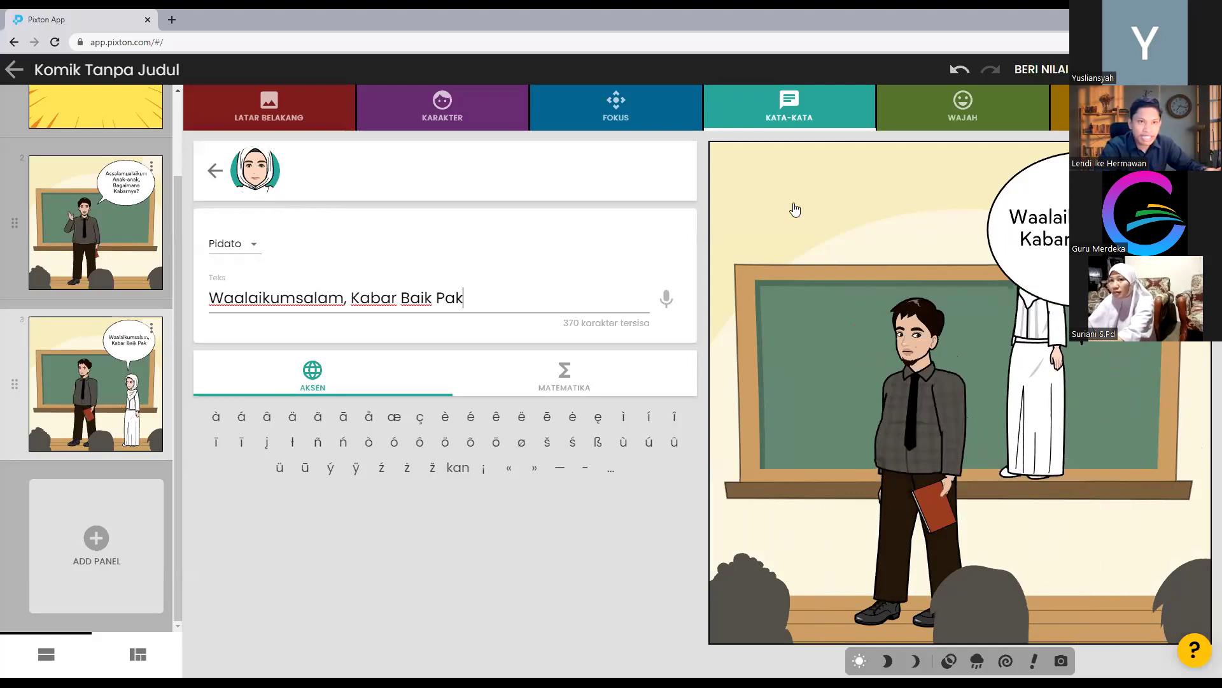
drag(922, 130, 1203, 666)
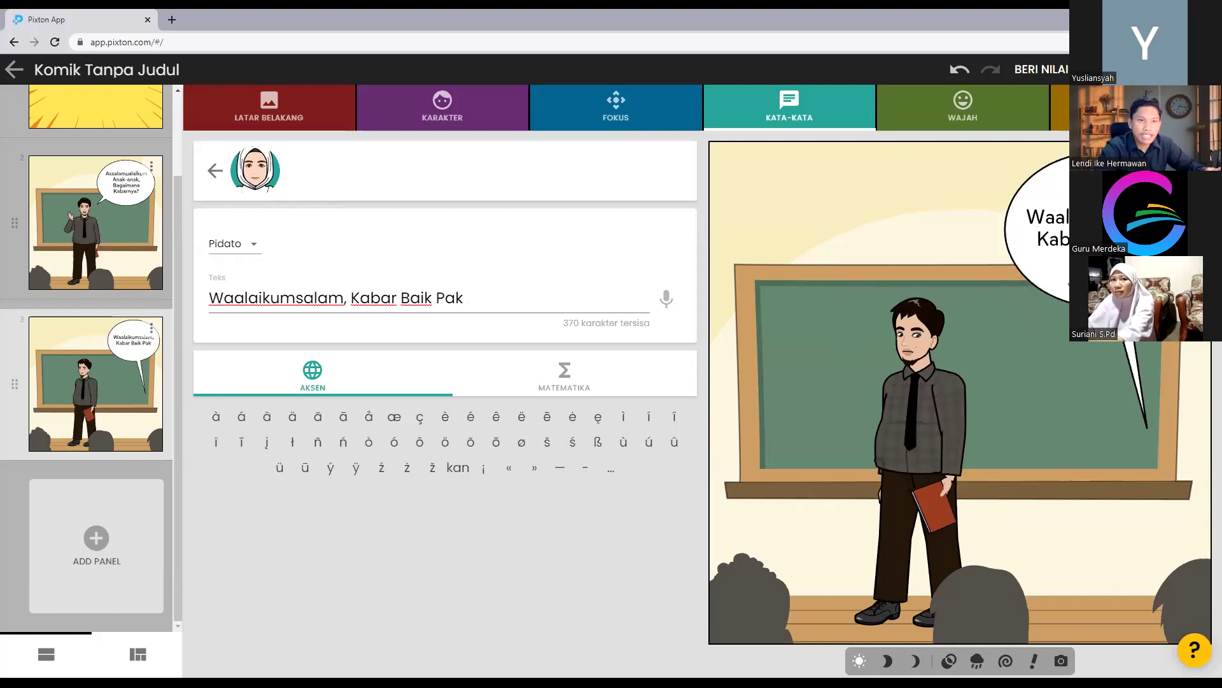
drag(1070, 282, 1080, 432)
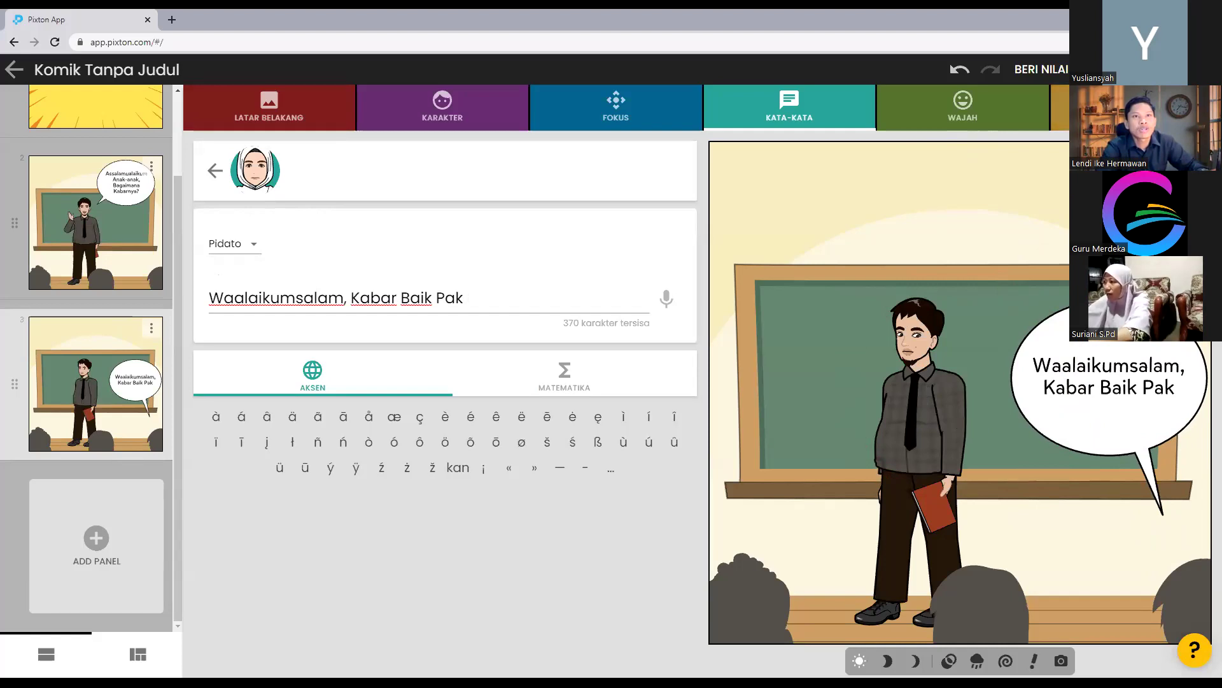
- Give the out-of-view student in the third panel a front-facing standing pose with both arms down
click(917, 446)
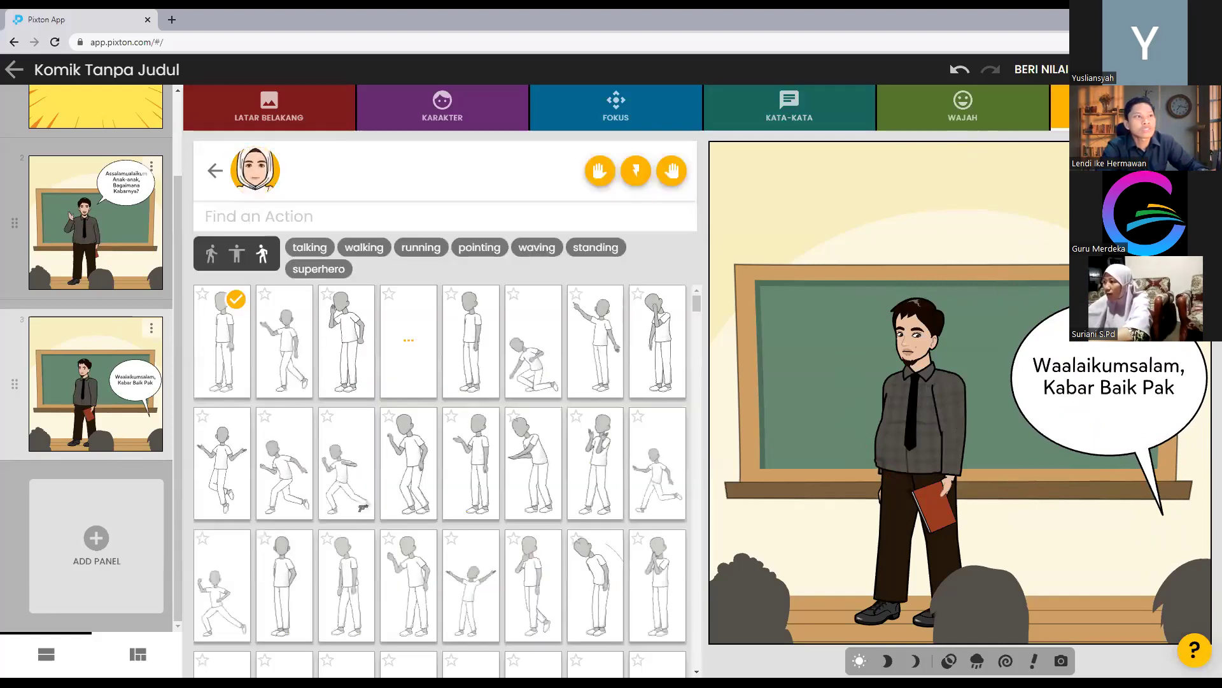
click(238, 256)
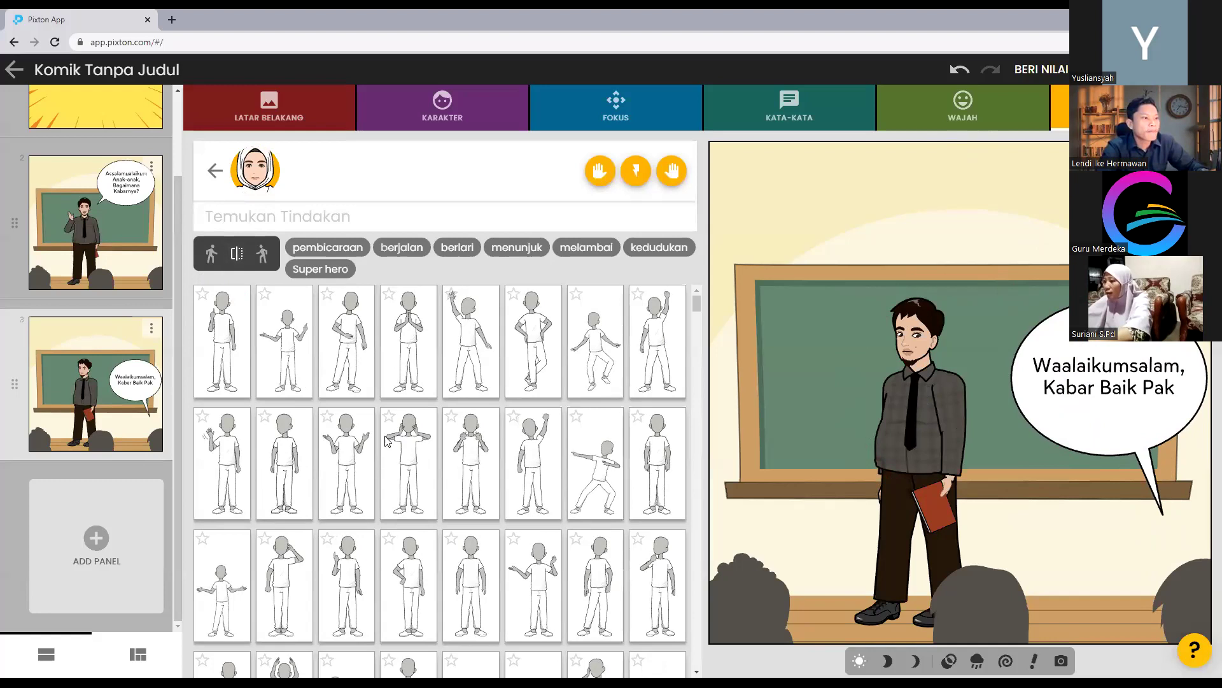
scroll(386, 439, down, 3)
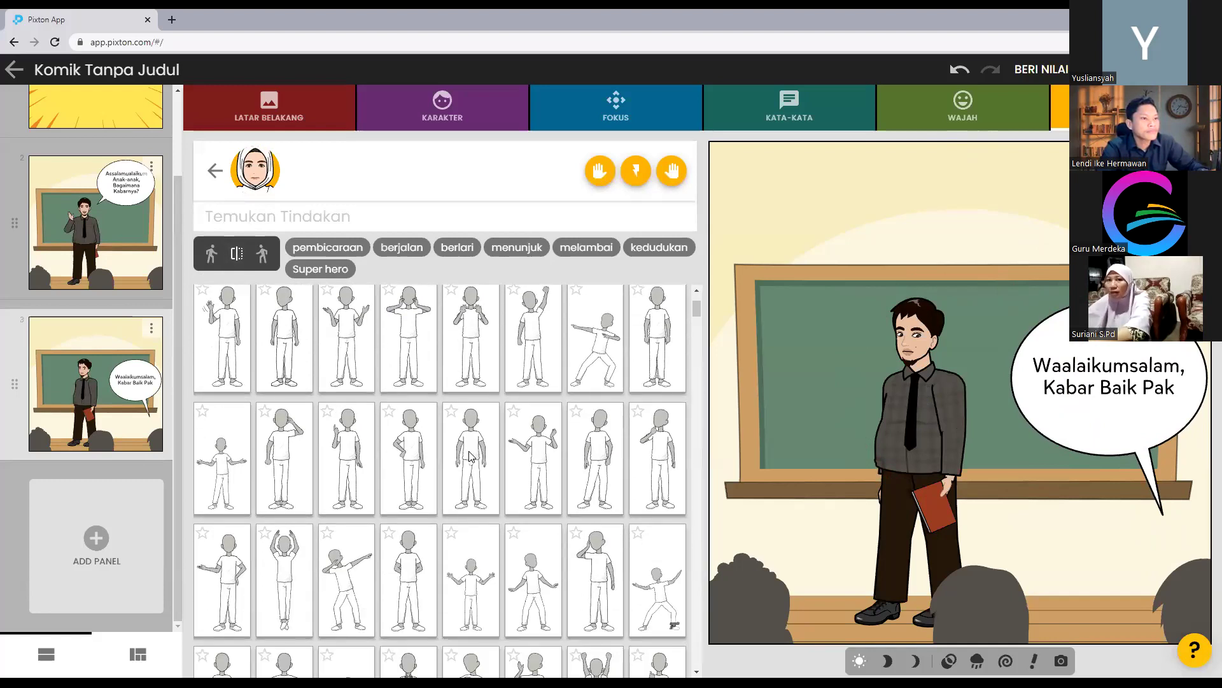
click(472, 447)
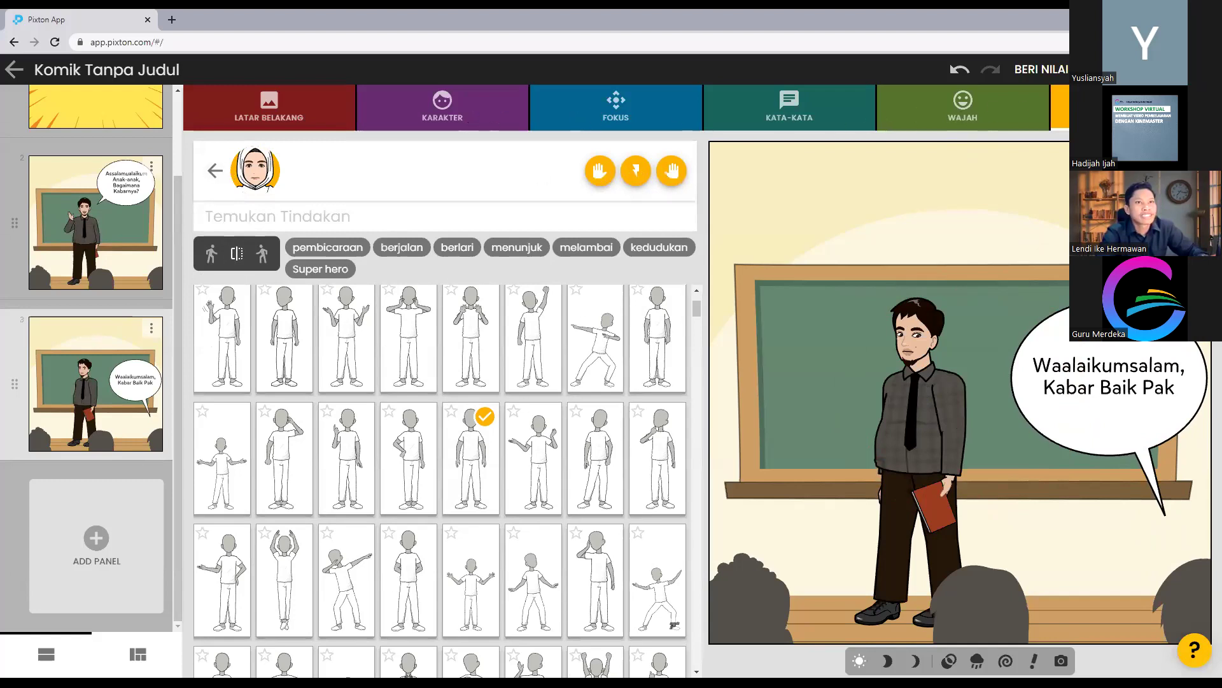
- Change the teacher's pose in the third panel to standing front-facing with both arms at his sides
click(215, 172)
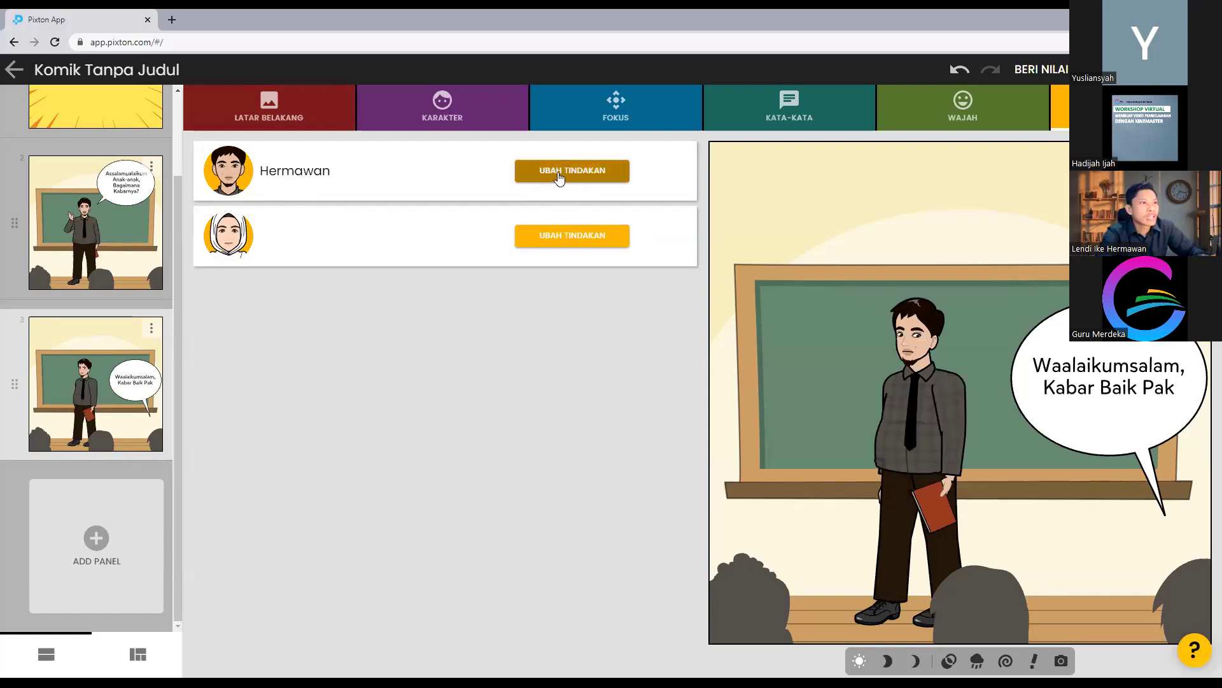
click(584, 173)
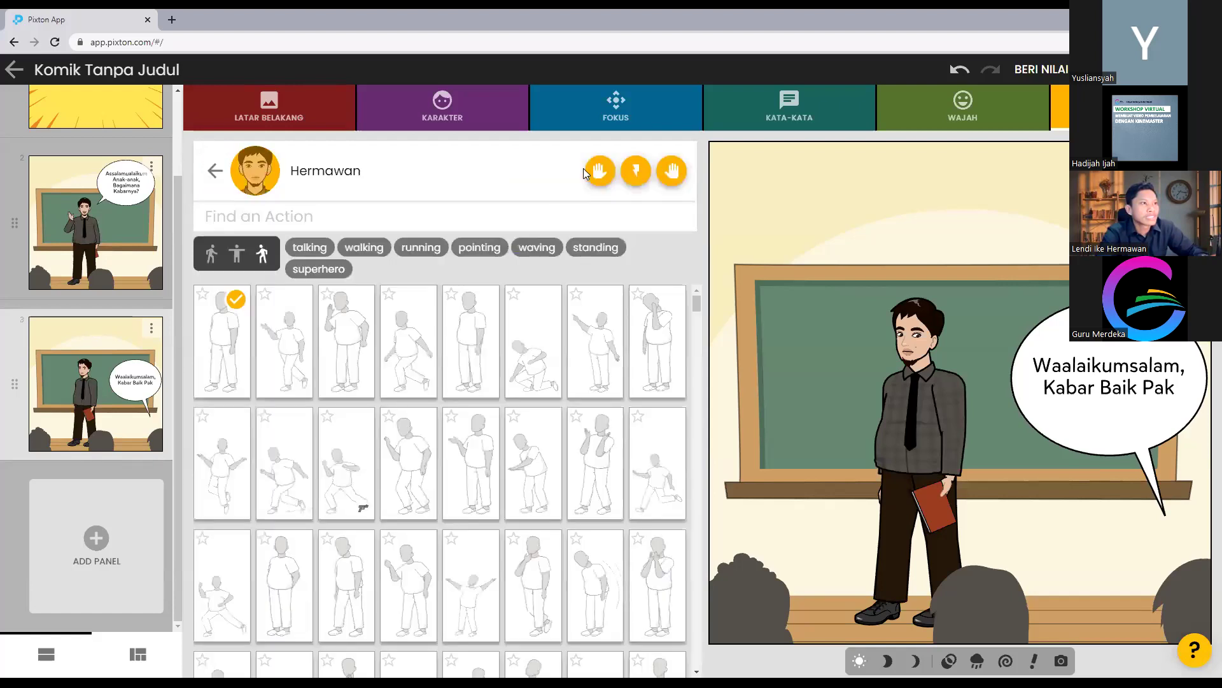
click(239, 260)
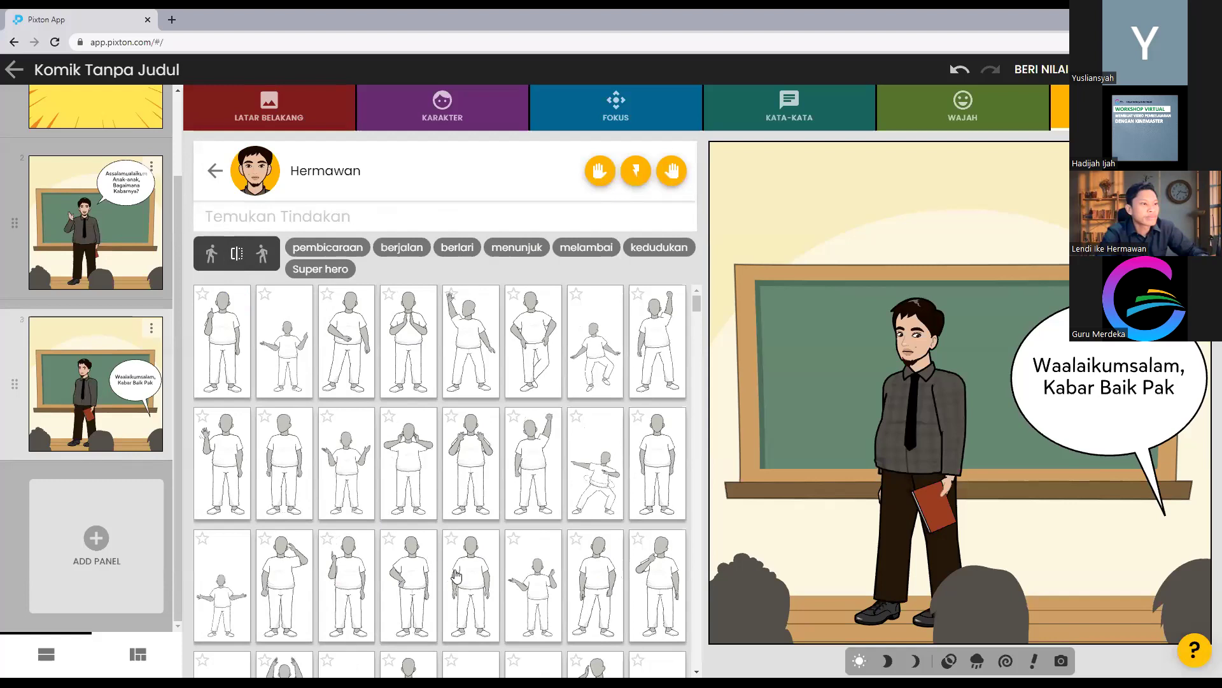
click(456, 576)
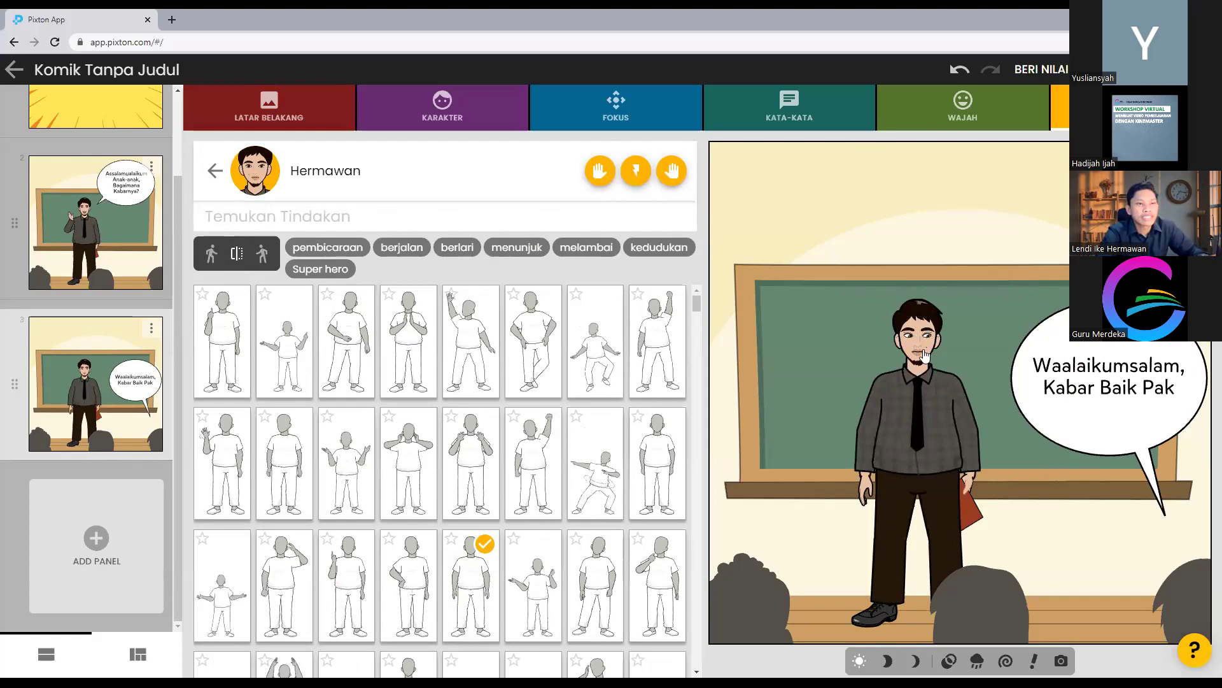
- Give the third panel's teacher a closed-mouth smile and set his eyes to look straight ahead
click(972, 113)
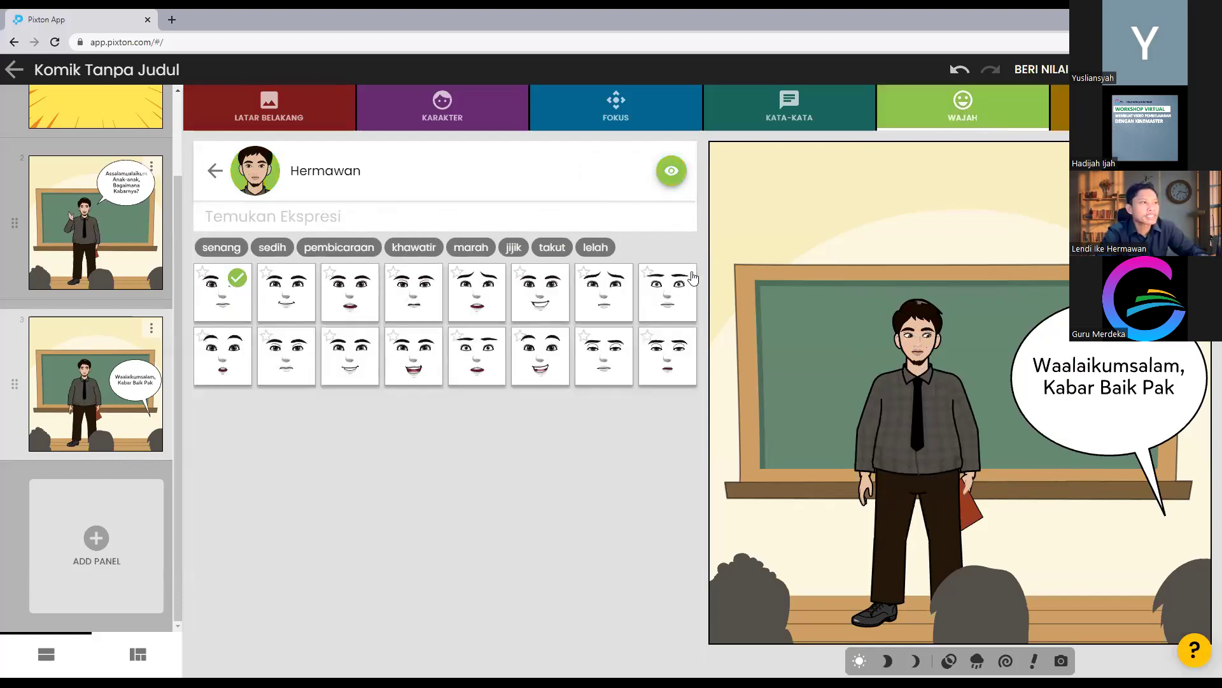
click(295, 298)
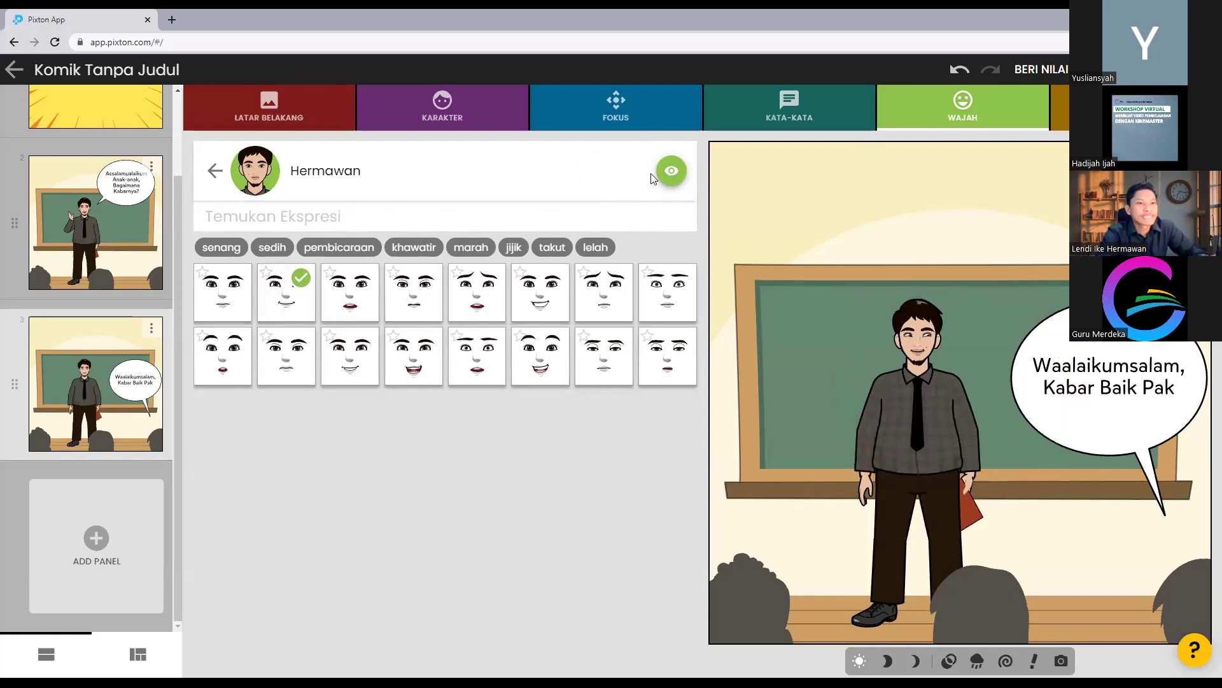
click(672, 172)
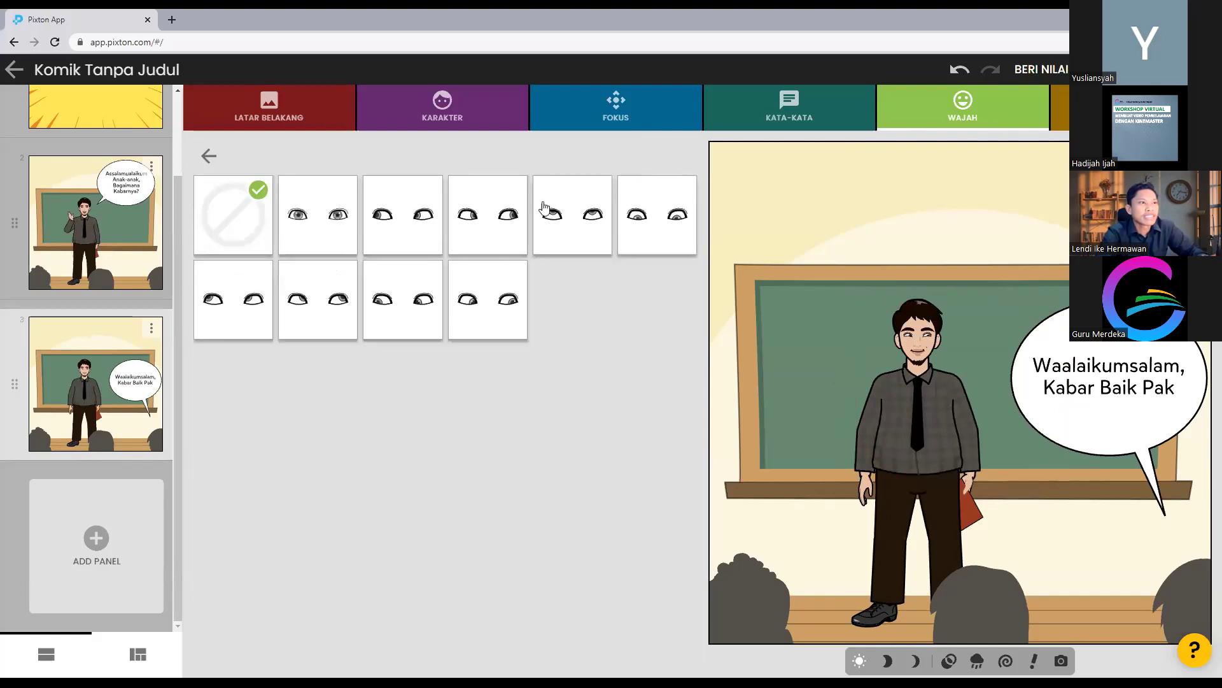
click(334, 213)
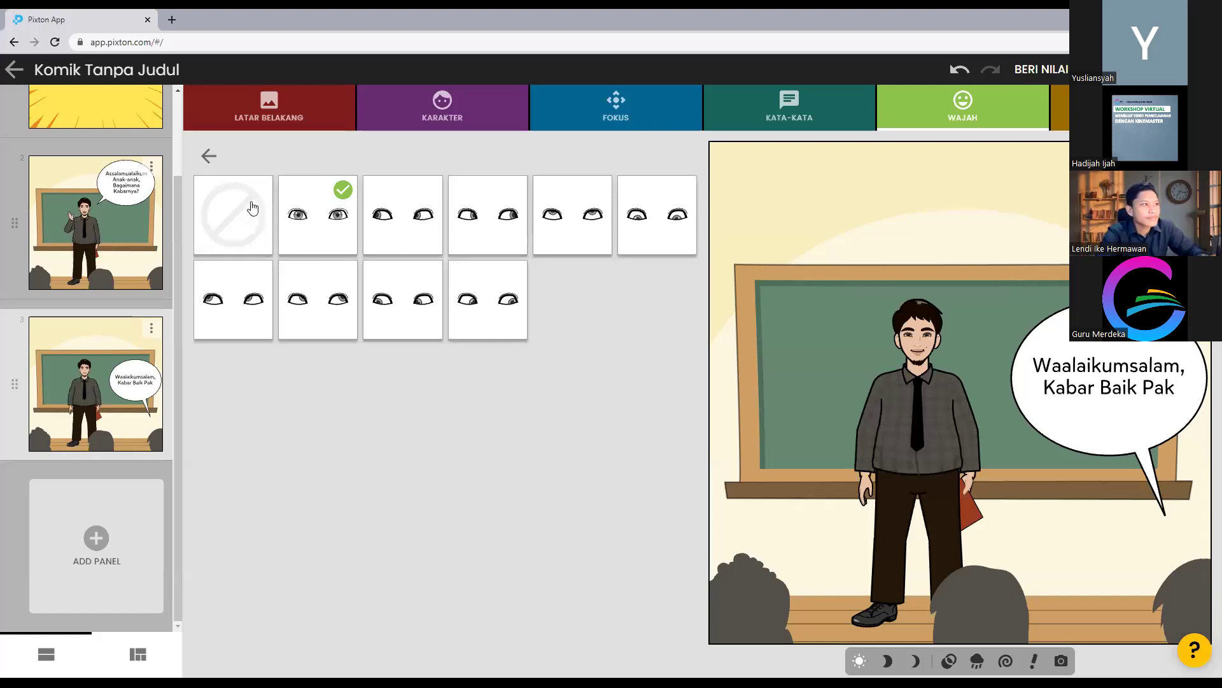
click(210, 155)
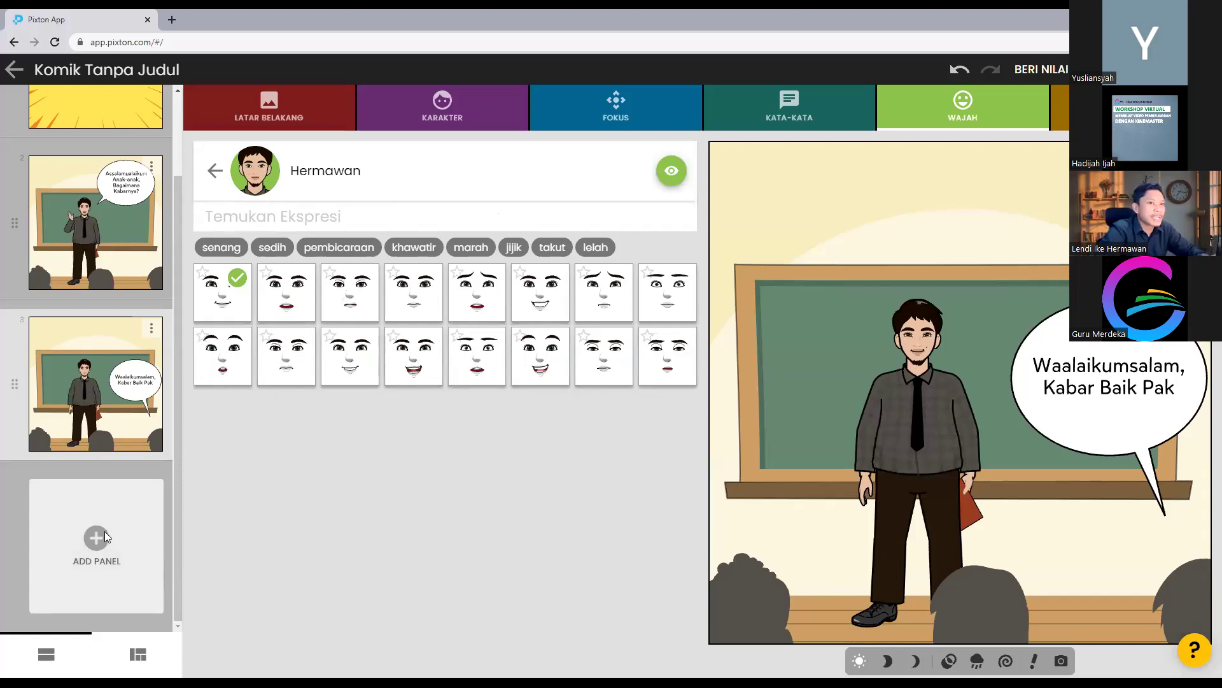
- Add a fourth panel and remove the hijab-wearing student from it, keeping only the teacher
click(80, 523)
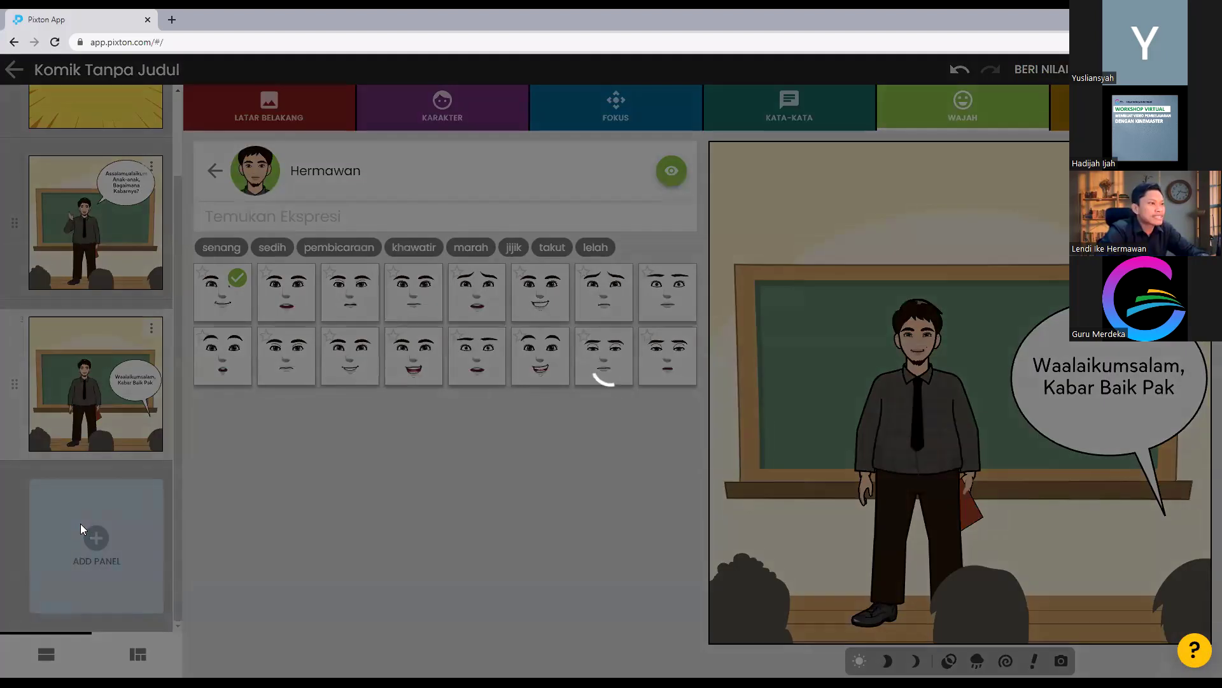
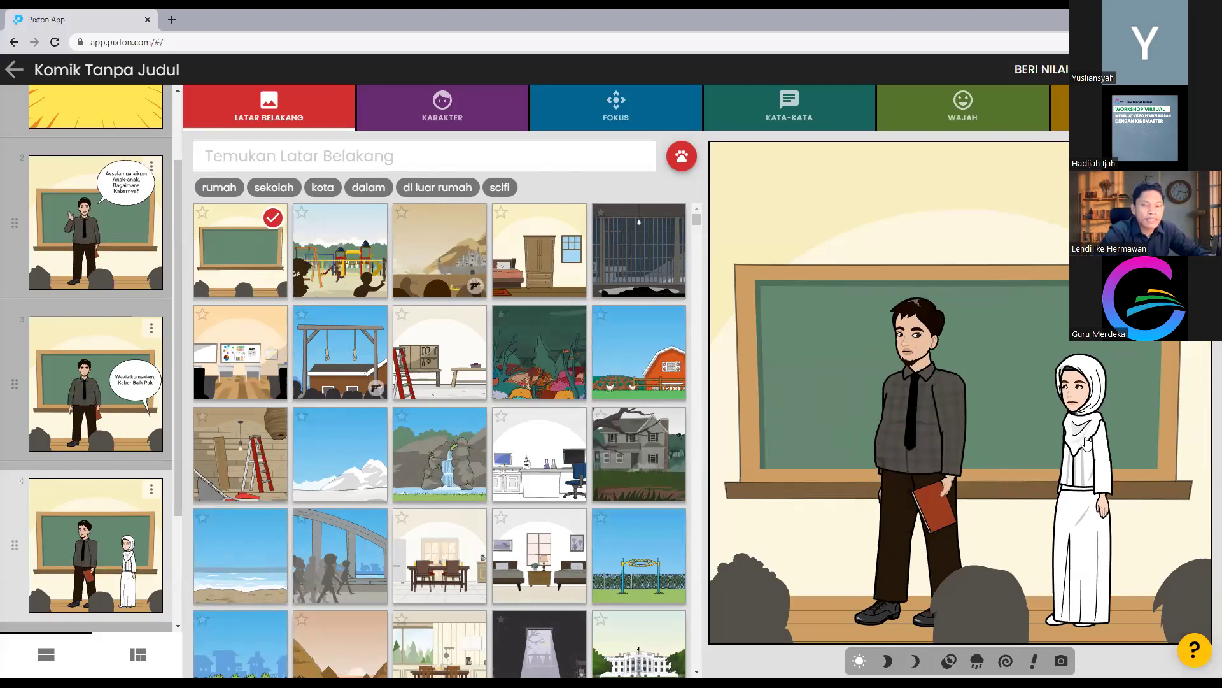
click(445, 118)
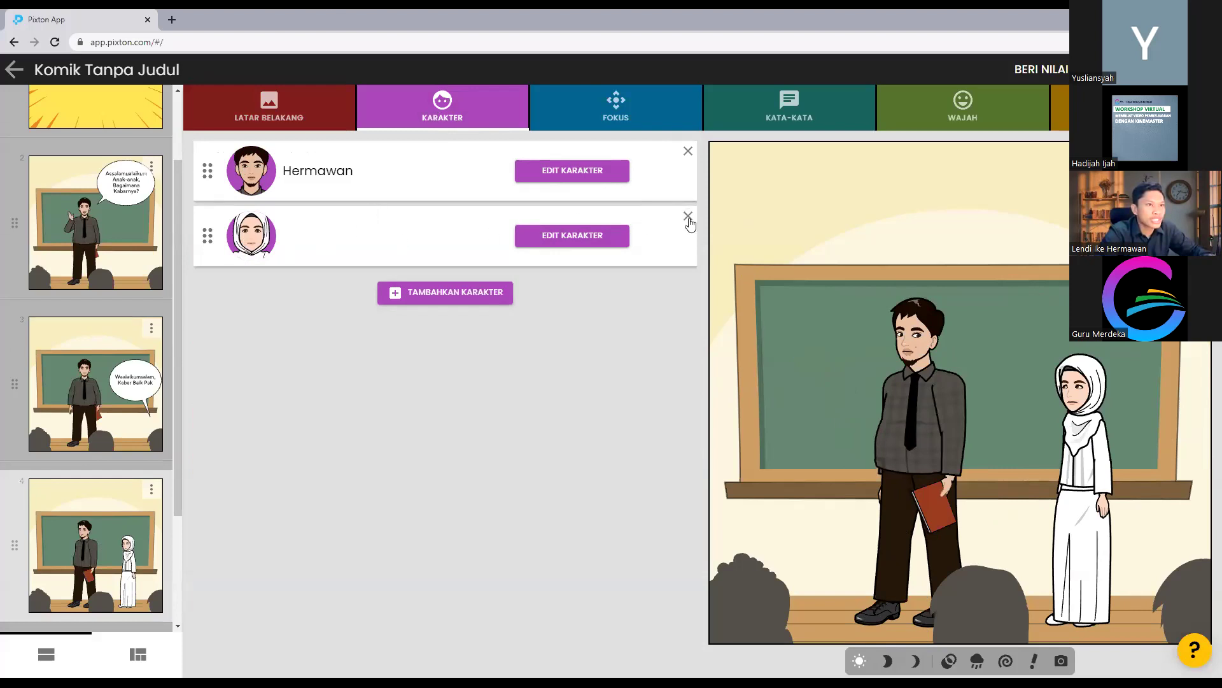
click(689, 217)
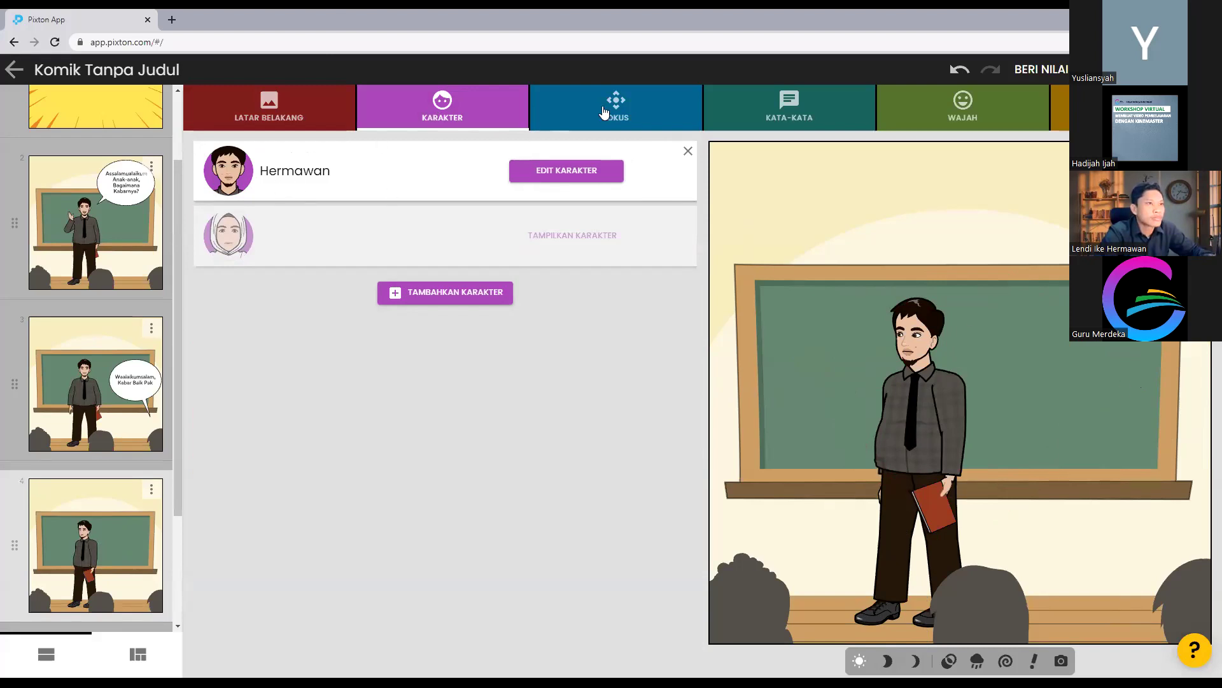
- Frame the fourth panel with regular focus option 7, a front-facing half-body shot, and shift the teacher toward the panel's left side
click(604, 112)
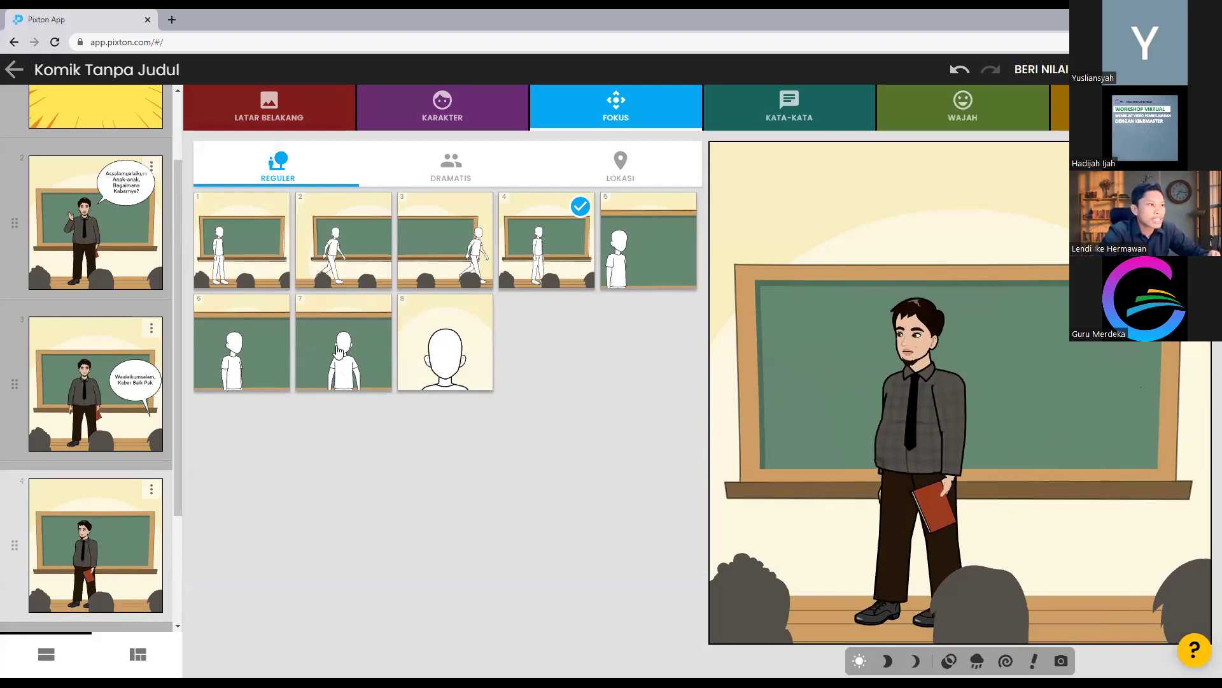
click(339, 350)
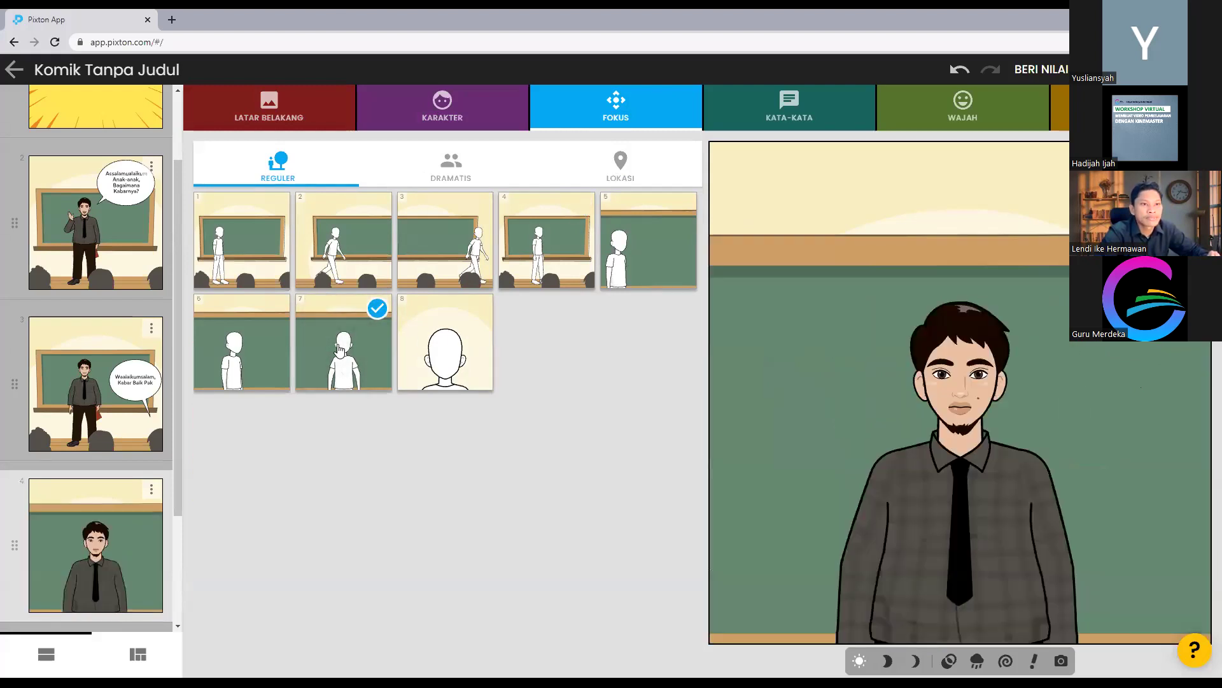
drag(935, 499, 820, 498)
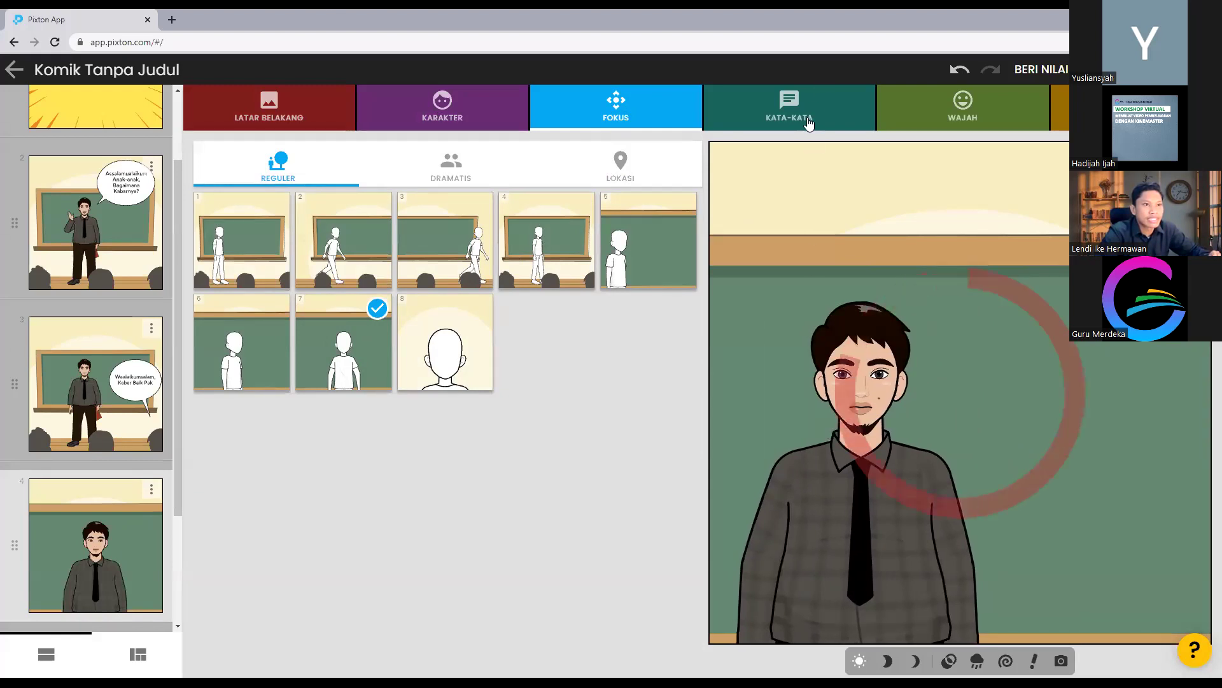
- Give the teacher the speech bubble "Pertemuan pertama, Bapak ingin Kalian menulis cerita selama liburan!" and place it to the right above his head
click(808, 119)
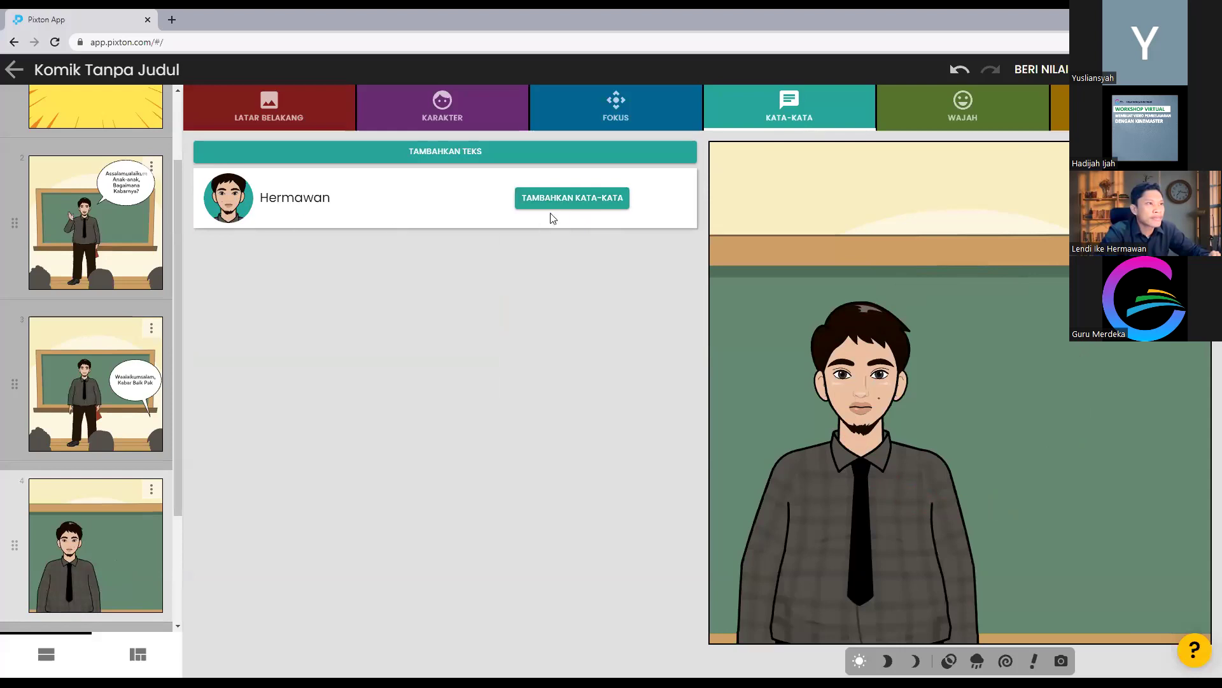
click(570, 203)
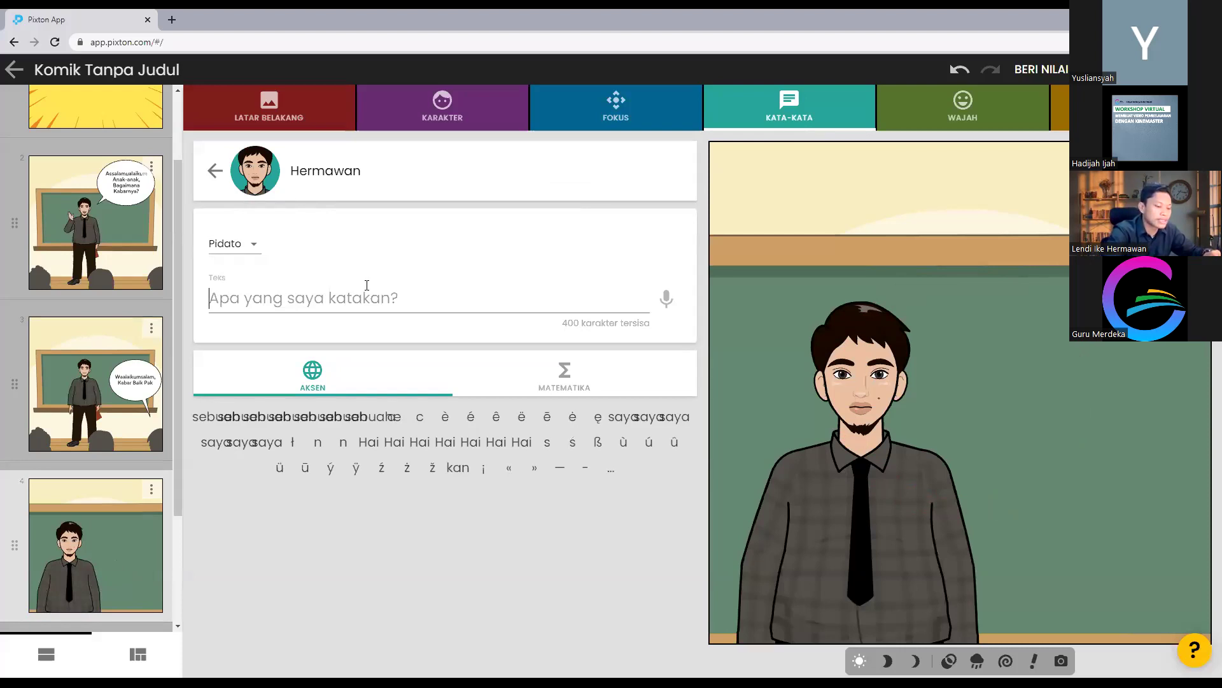
text(PEert)
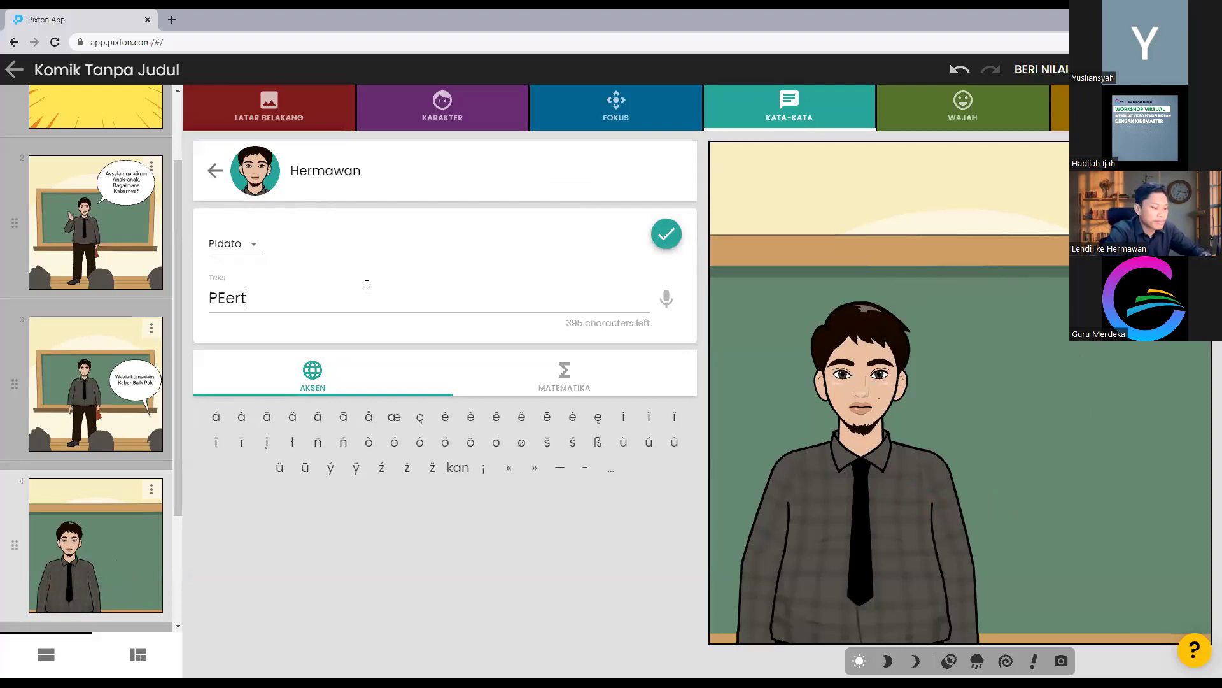
key(BackSpace)
key(BackSpace)
key(BackSpace)
key(BackSpace)
text(ertemuan pertama, bapak in)
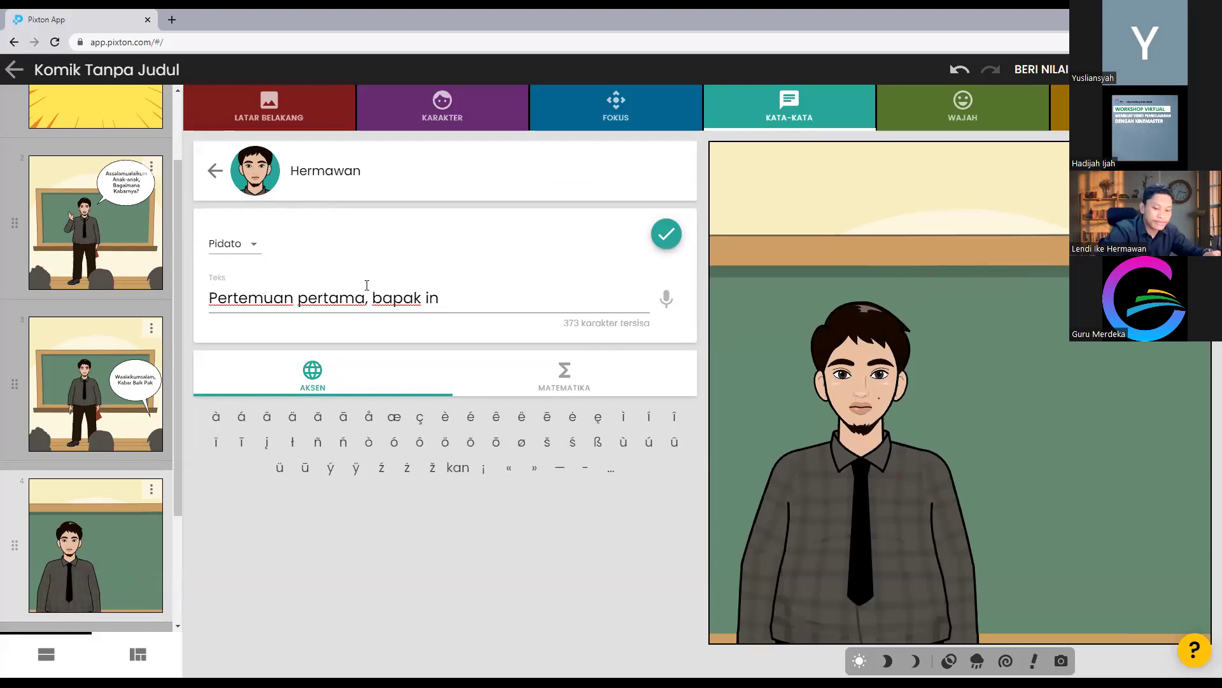
key(Left)
key(BackSpace)
text(B)
key(Right)
key(Right)
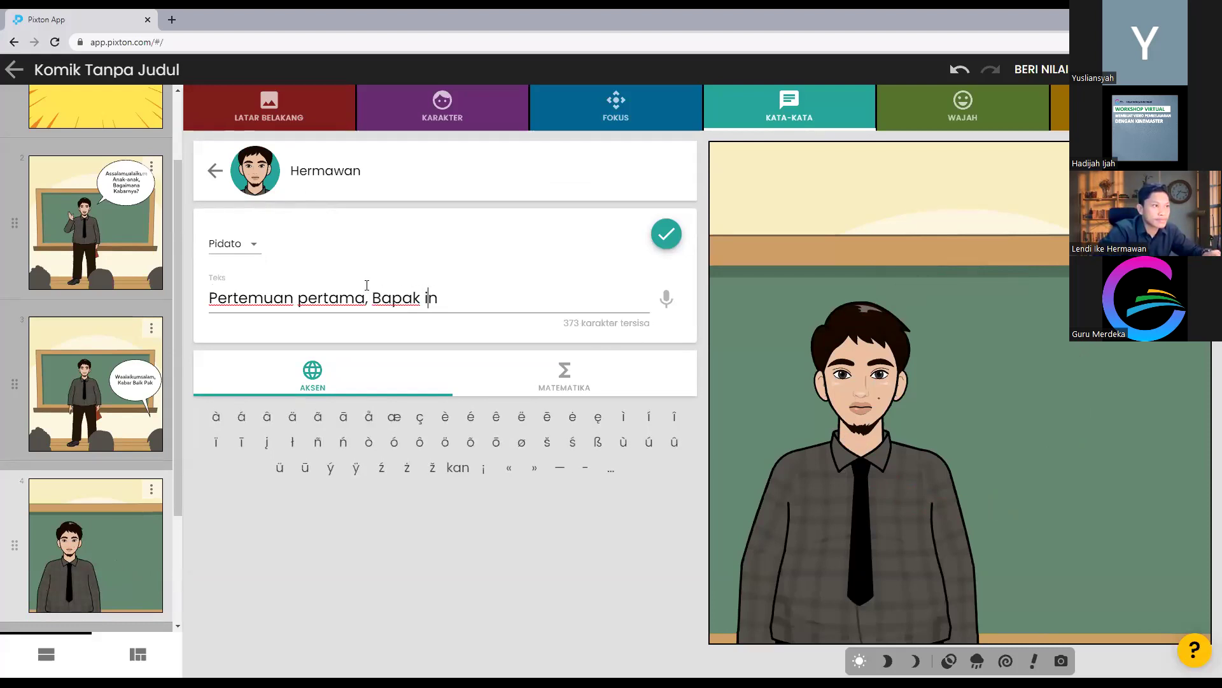
text(ngin Ka)
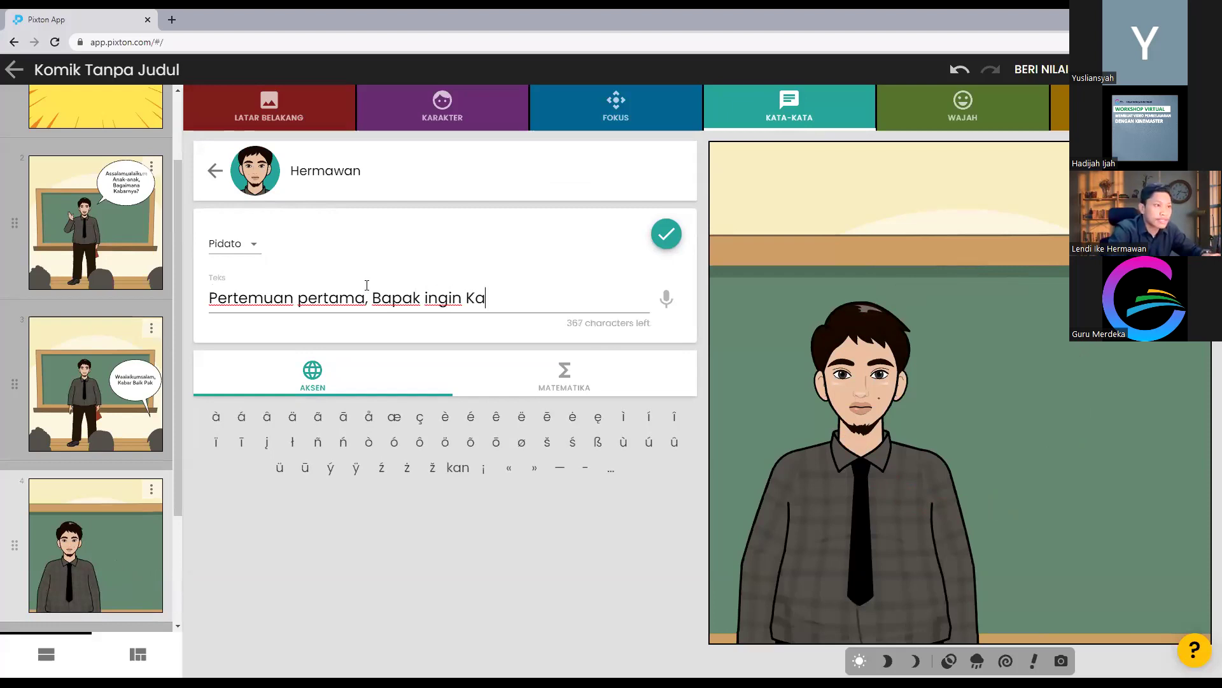
text(lian men)
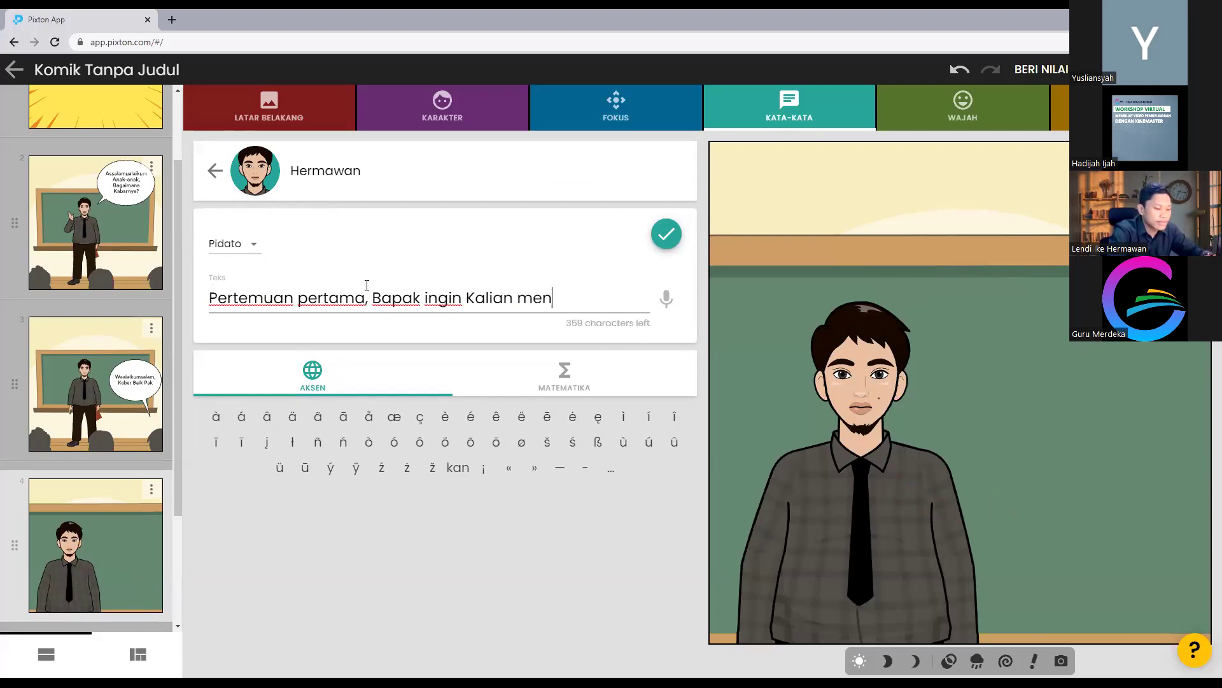
text(ulis cerit)
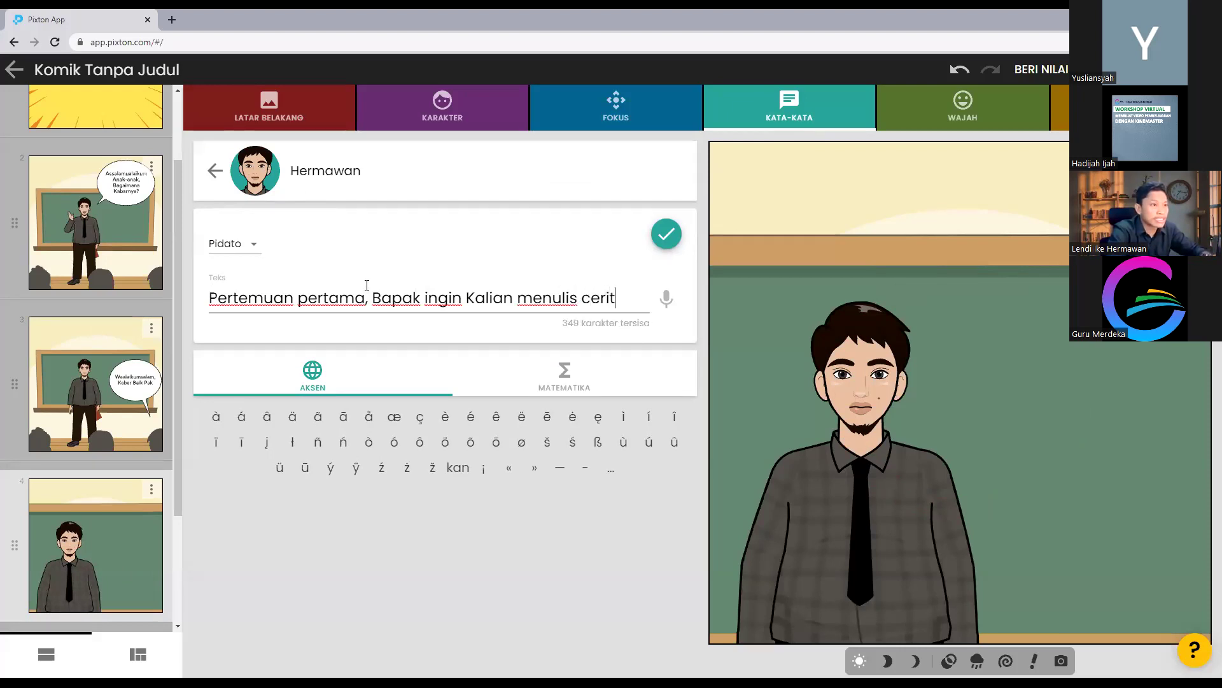
text(a selama li)
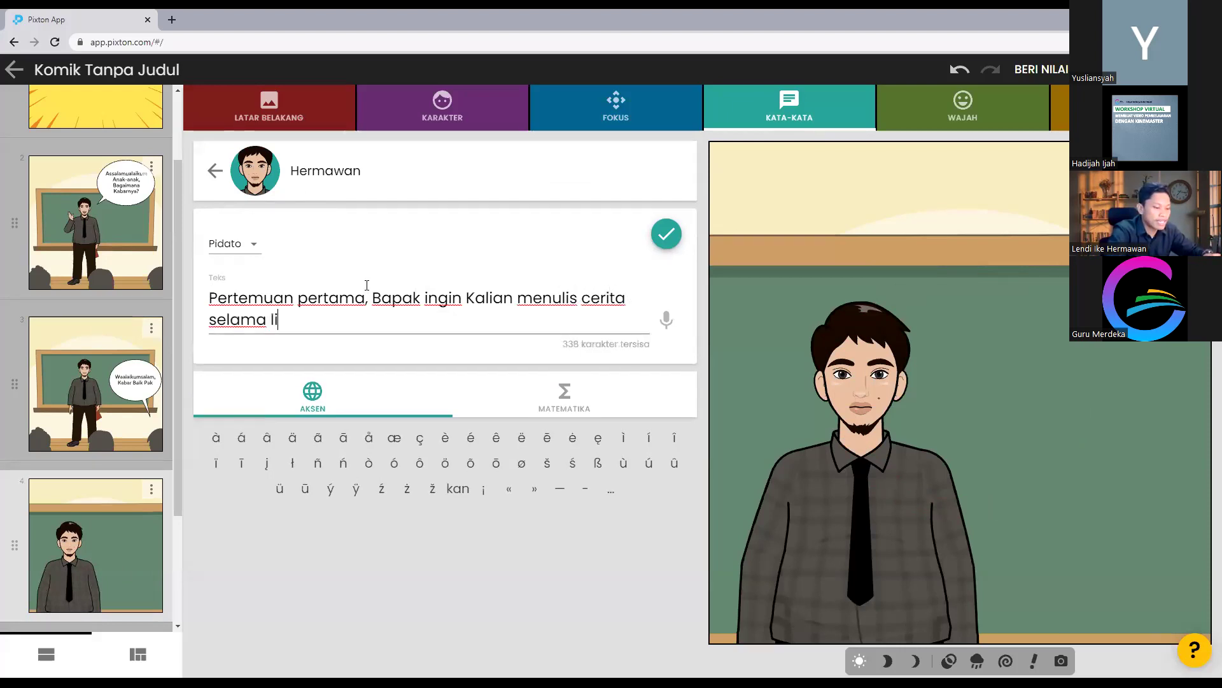
text(buran)
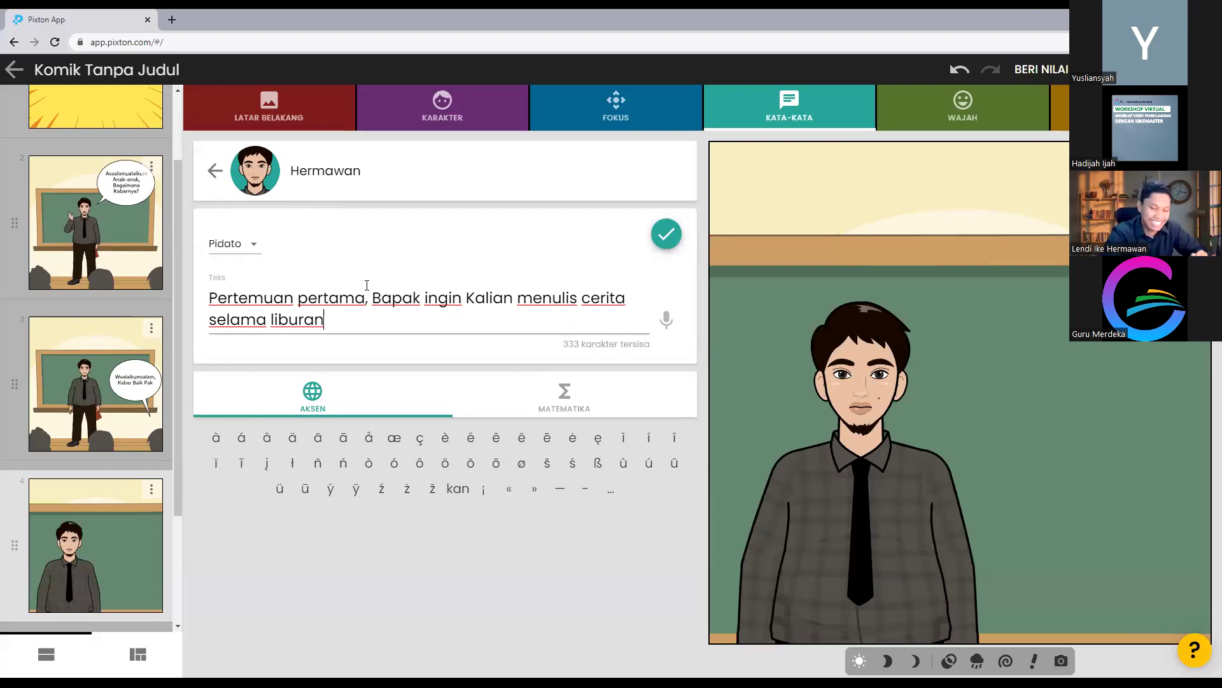
text(?)
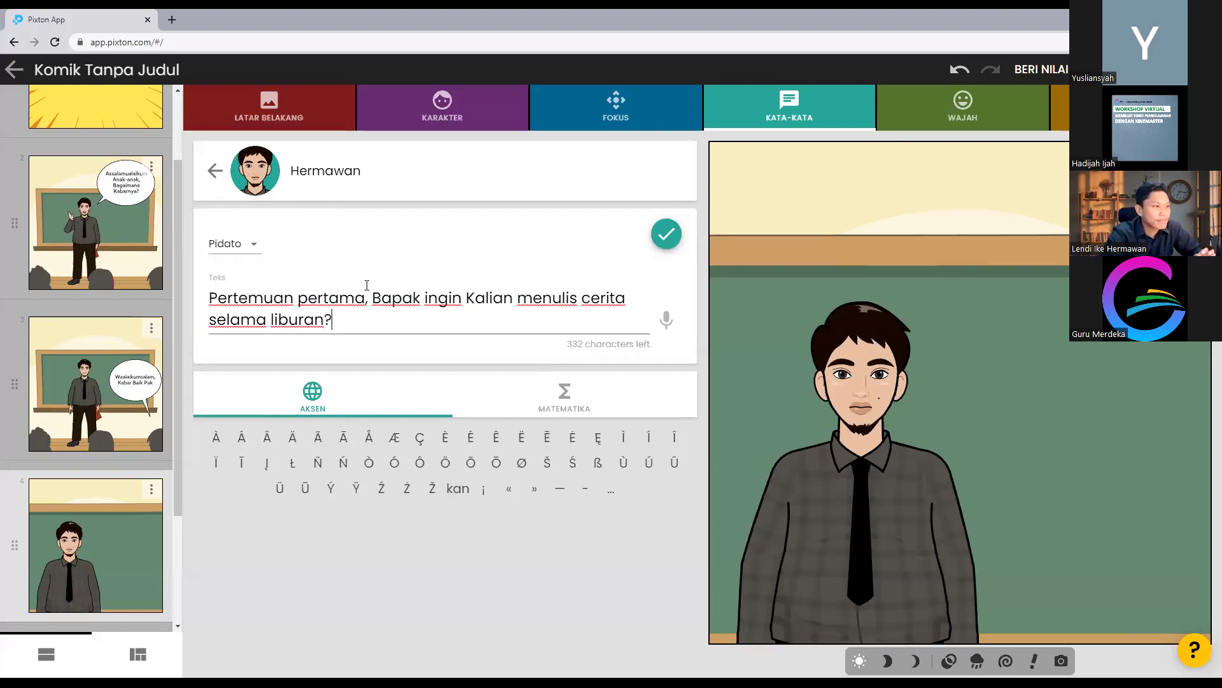
key(BackSpace)
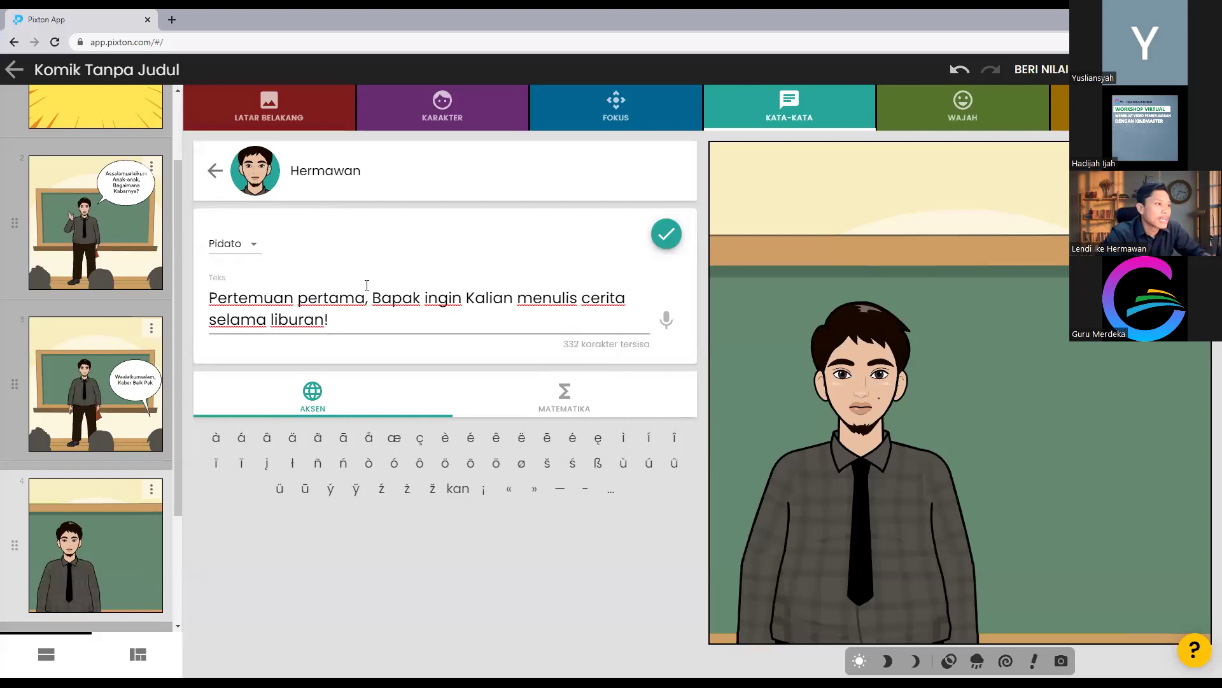
click(668, 235)
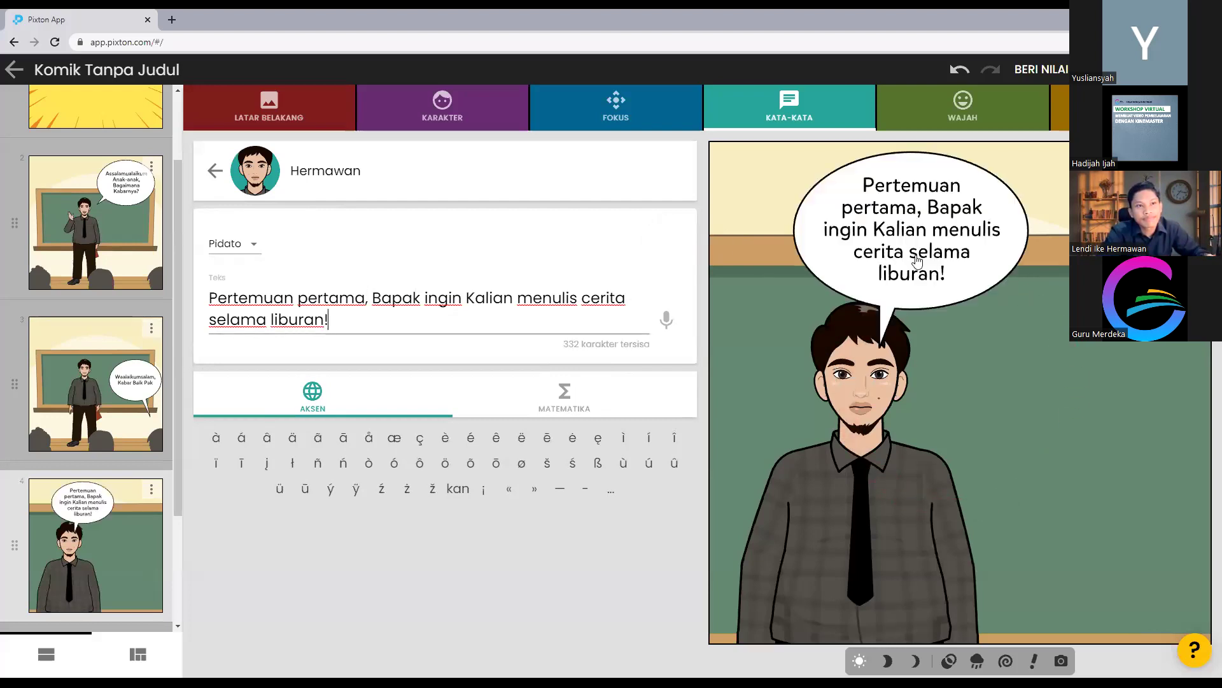
drag(923, 256, 1042, 260)
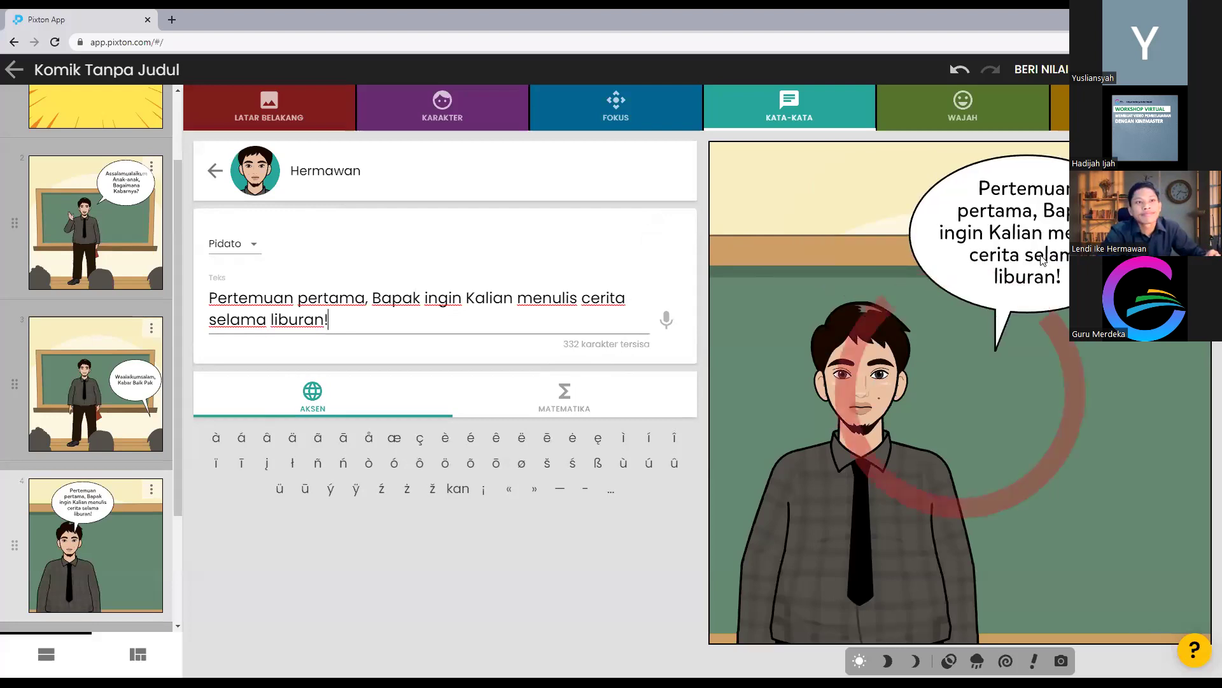
- Give the teacher in the fourth panel a cheerful open-mouthed talking expression
click(964, 123)
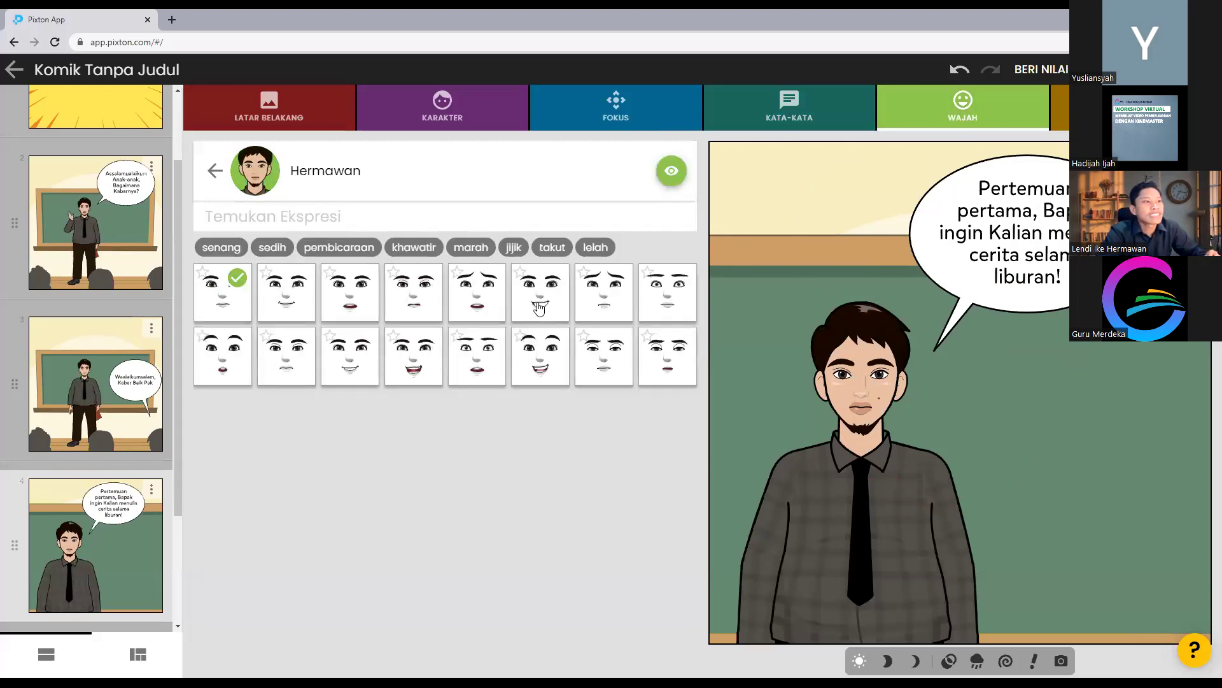
click(540, 309)
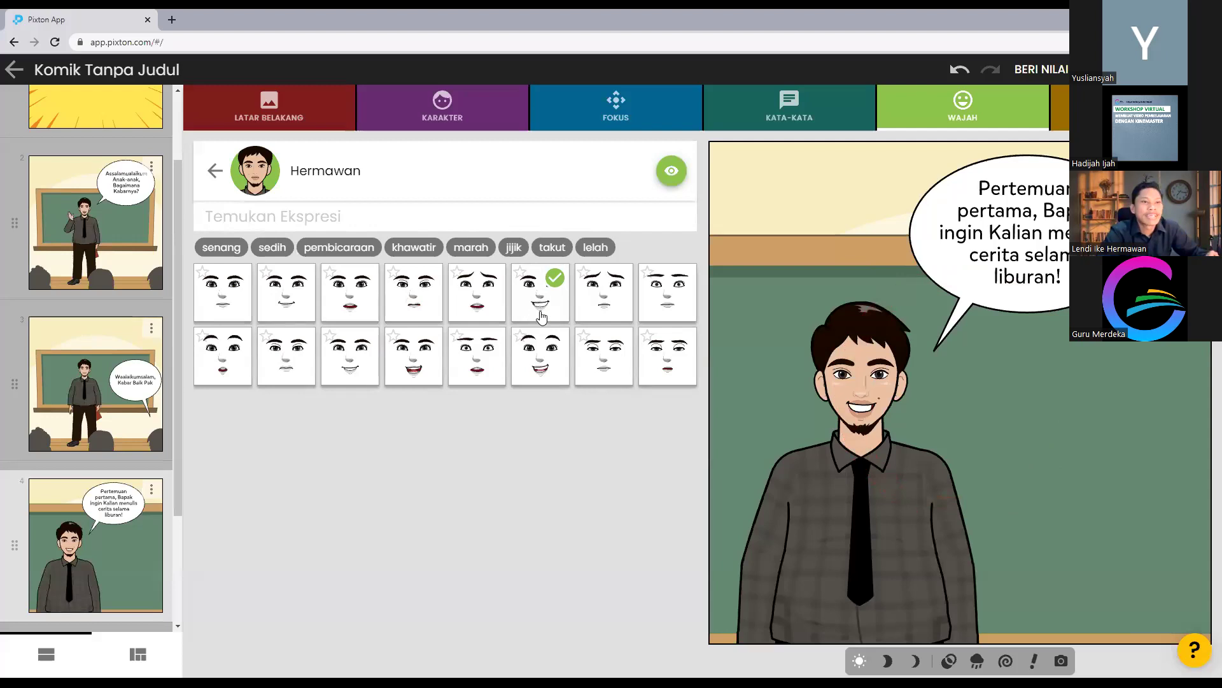
click(551, 372)
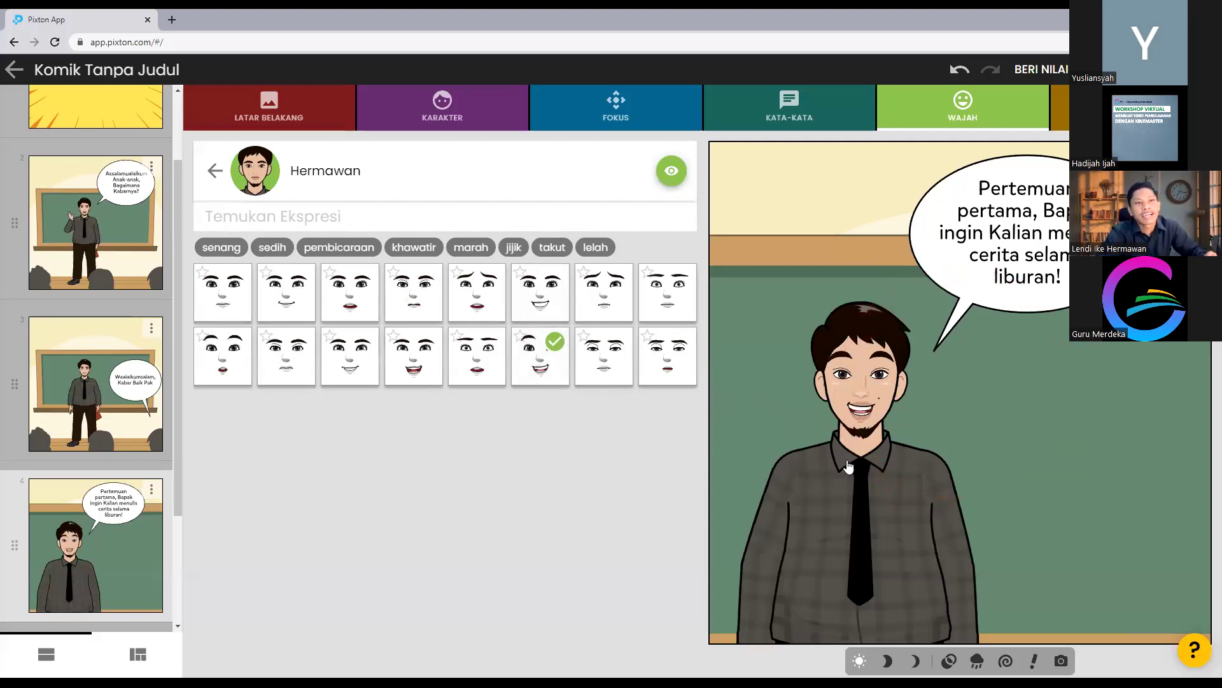
- Pose the fourth panel's teacher with one hand on his chest and the other arm extended outward, palm open
click(1060, 107)
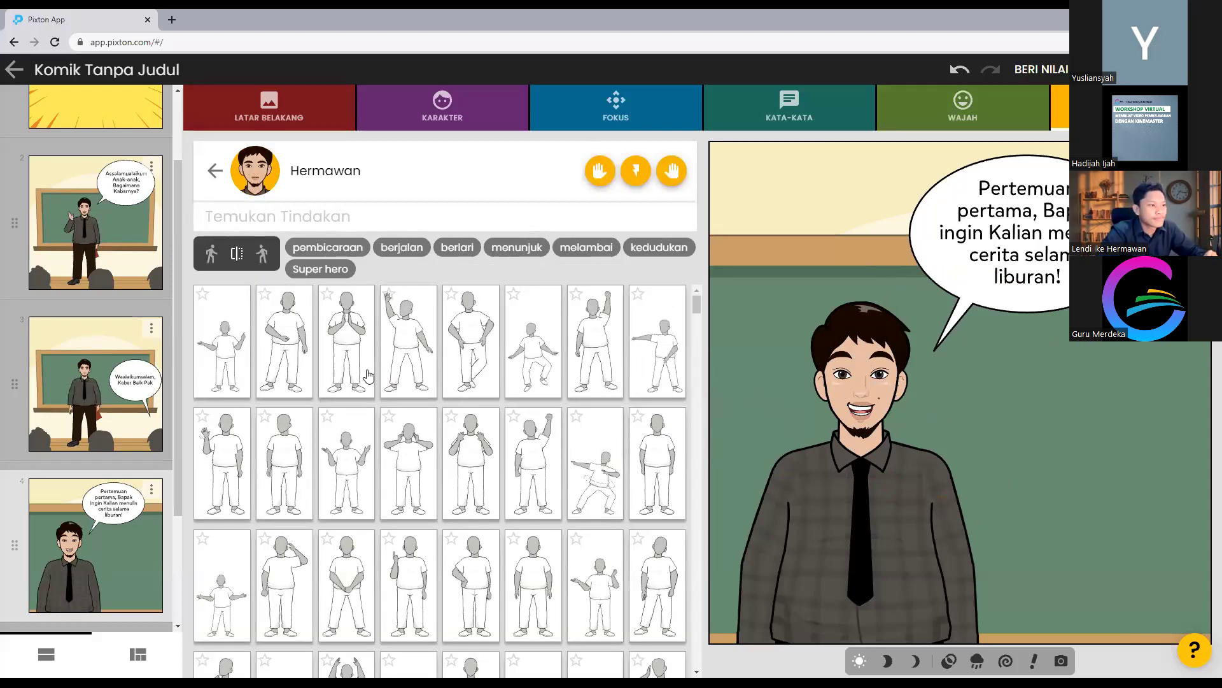
scroll(376, 380, down, 2)
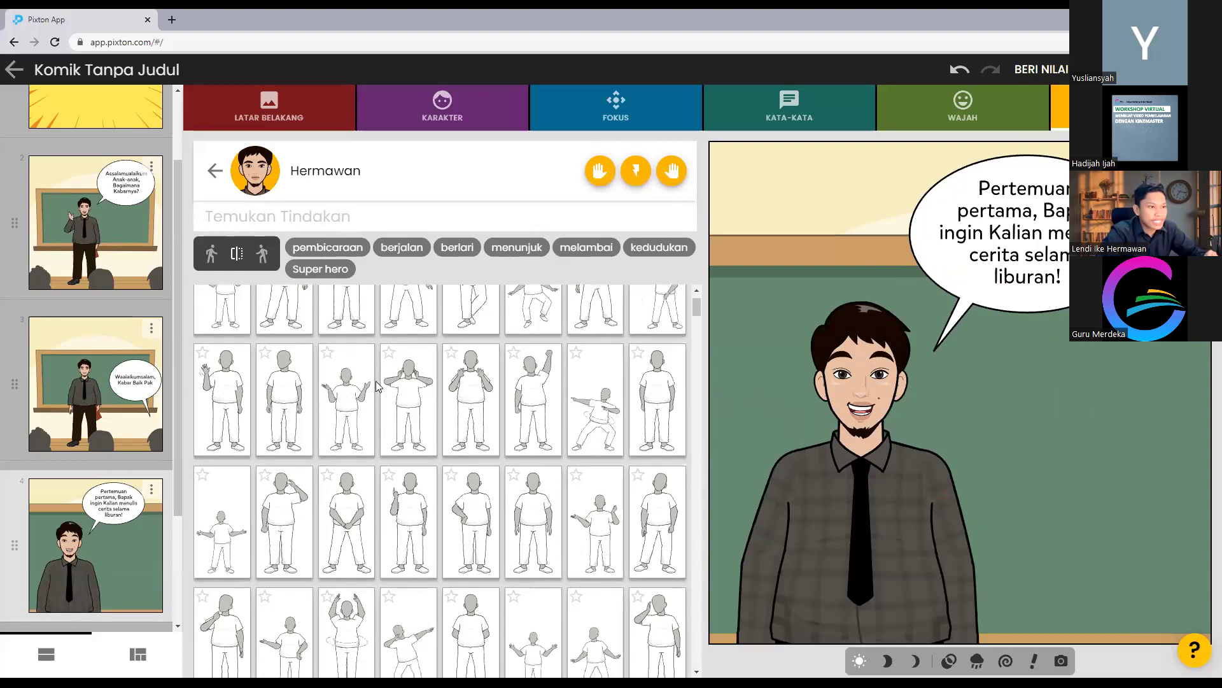
scroll(371, 479, down, 1)
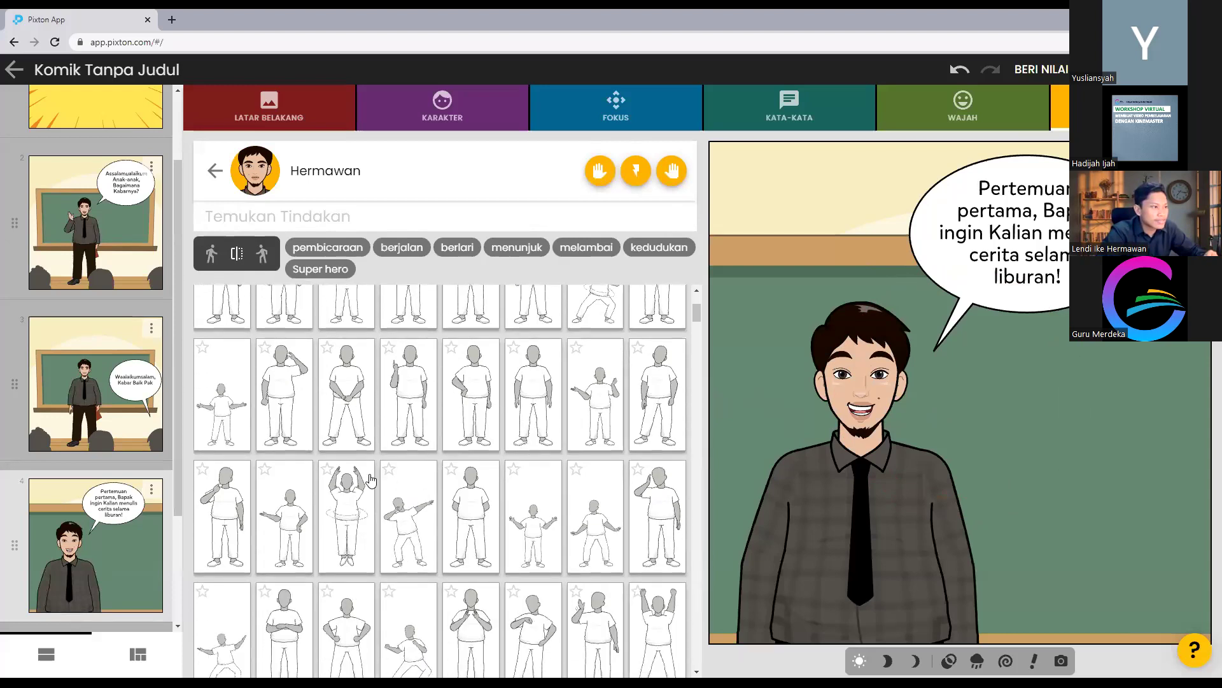
scroll(223, 506, down, 2)
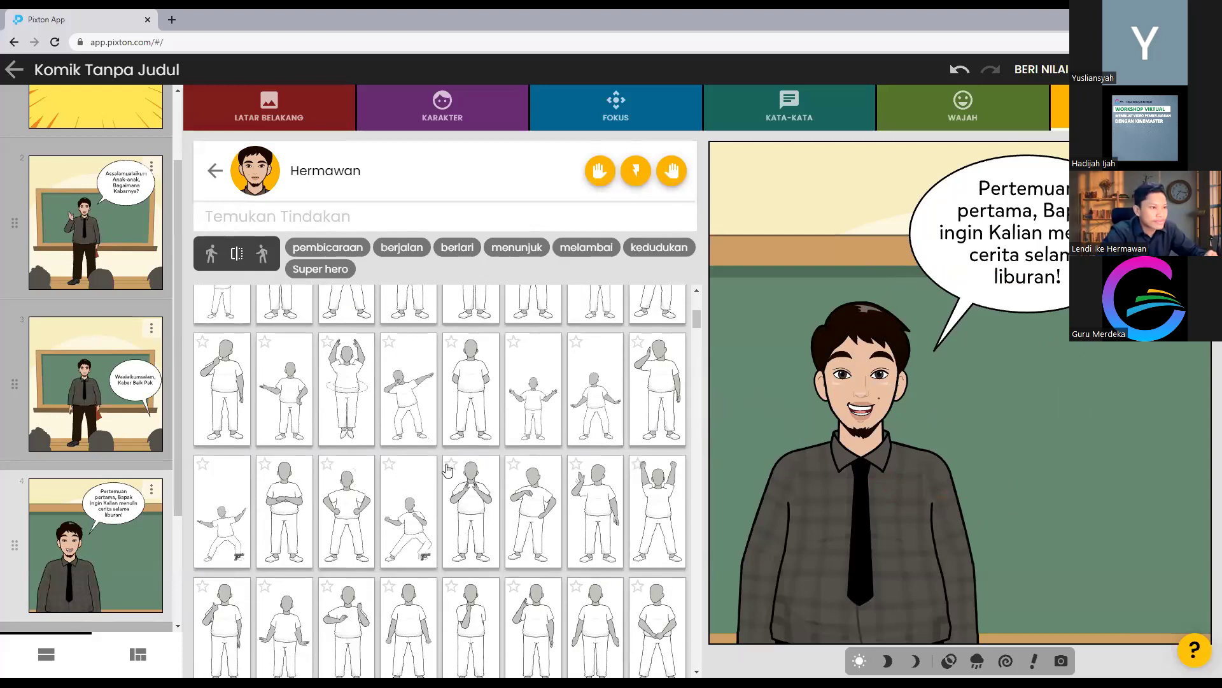
scroll(428, 490, down, 1)
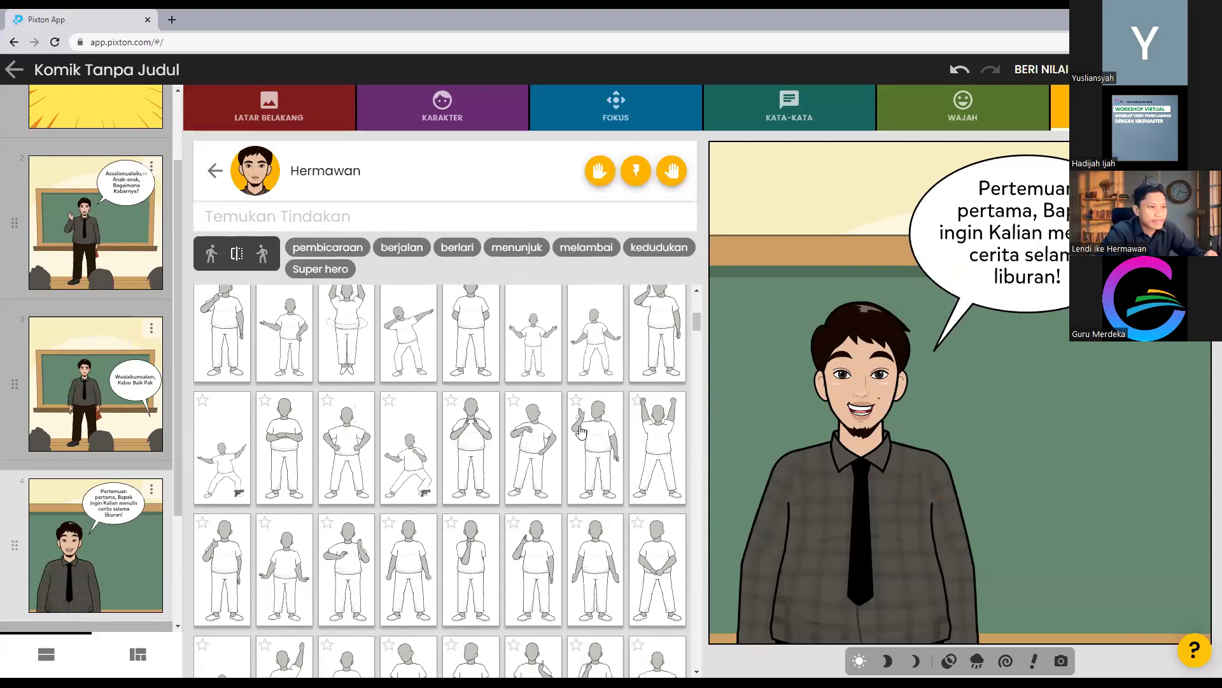
scroll(579, 436, down, 2)
click(356, 420)
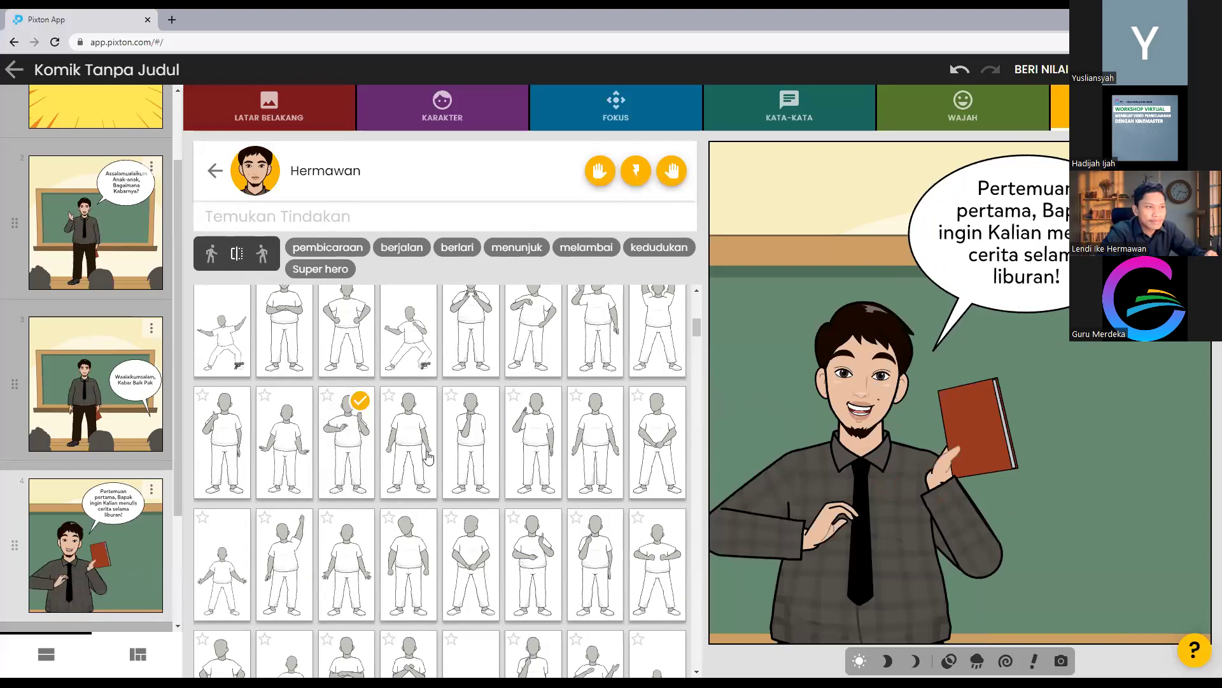
scroll(426, 455, down, 2)
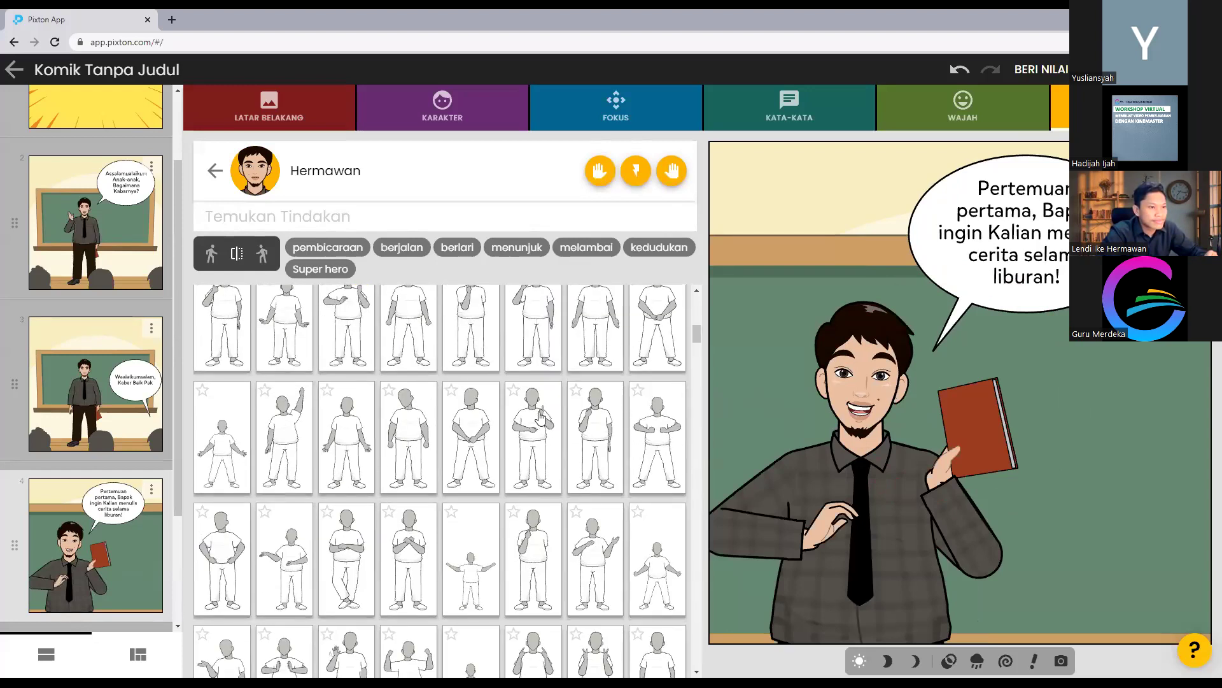
click(540, 417)
click(601, 551)
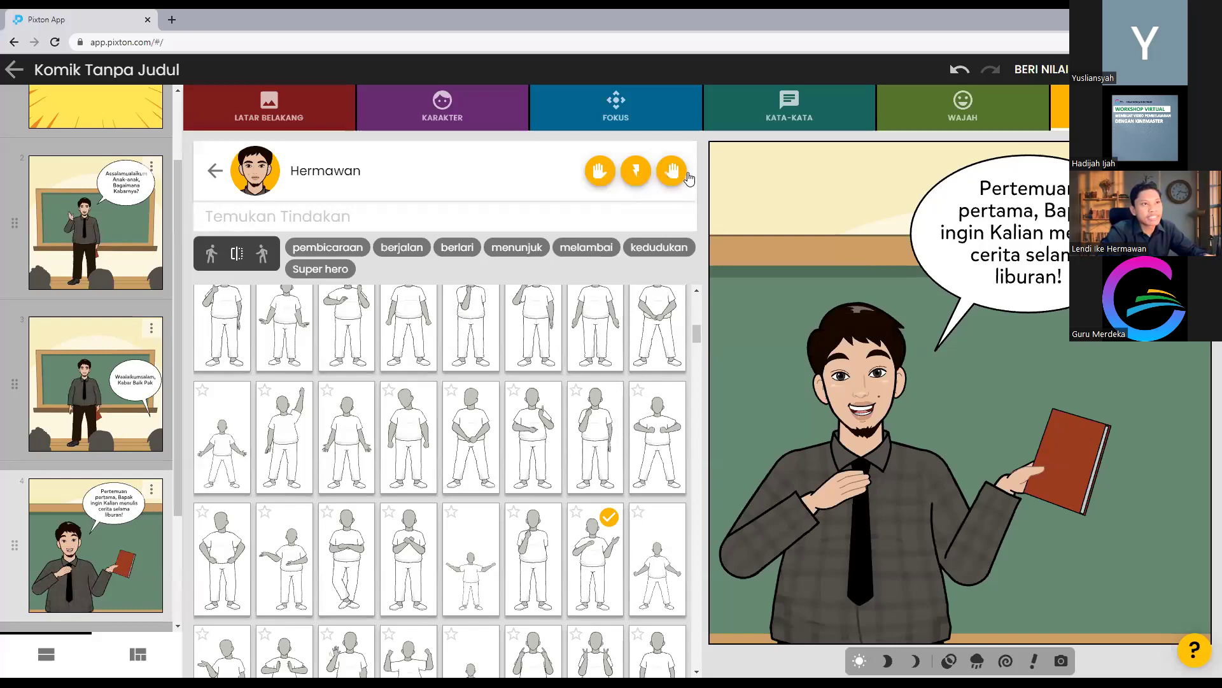
- Remove the red book from the hand of the fourth panel's teacher, leaving it empty
click(601, 169)
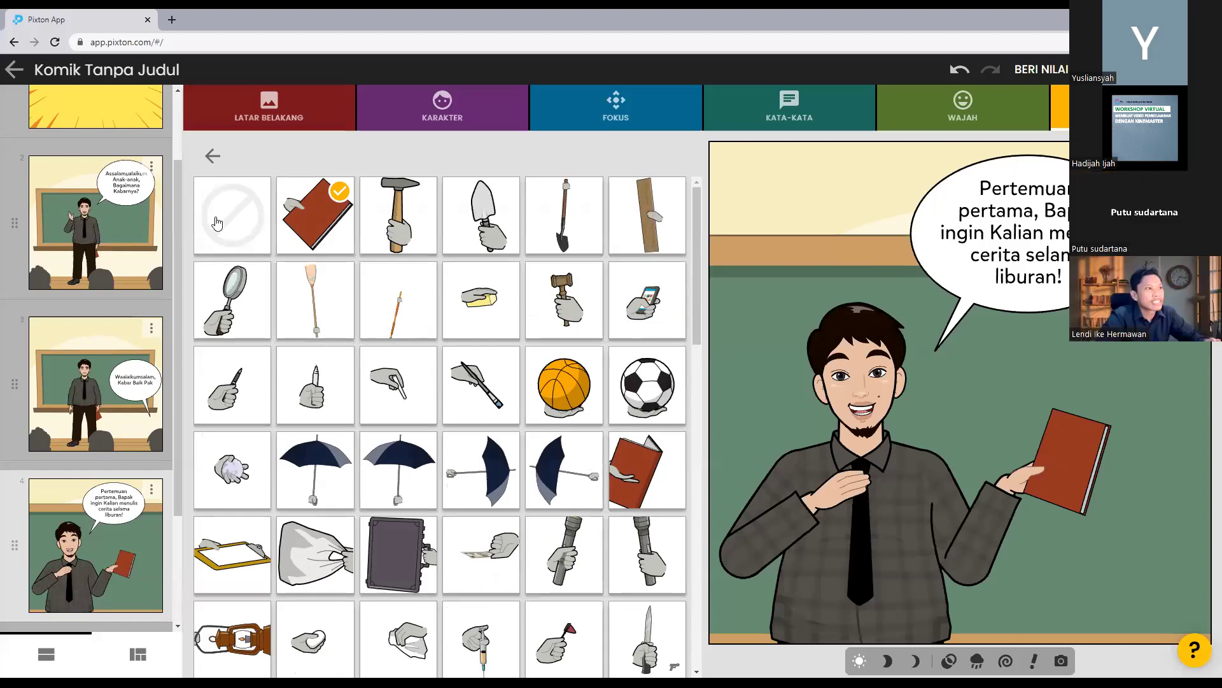
click(235, 212)
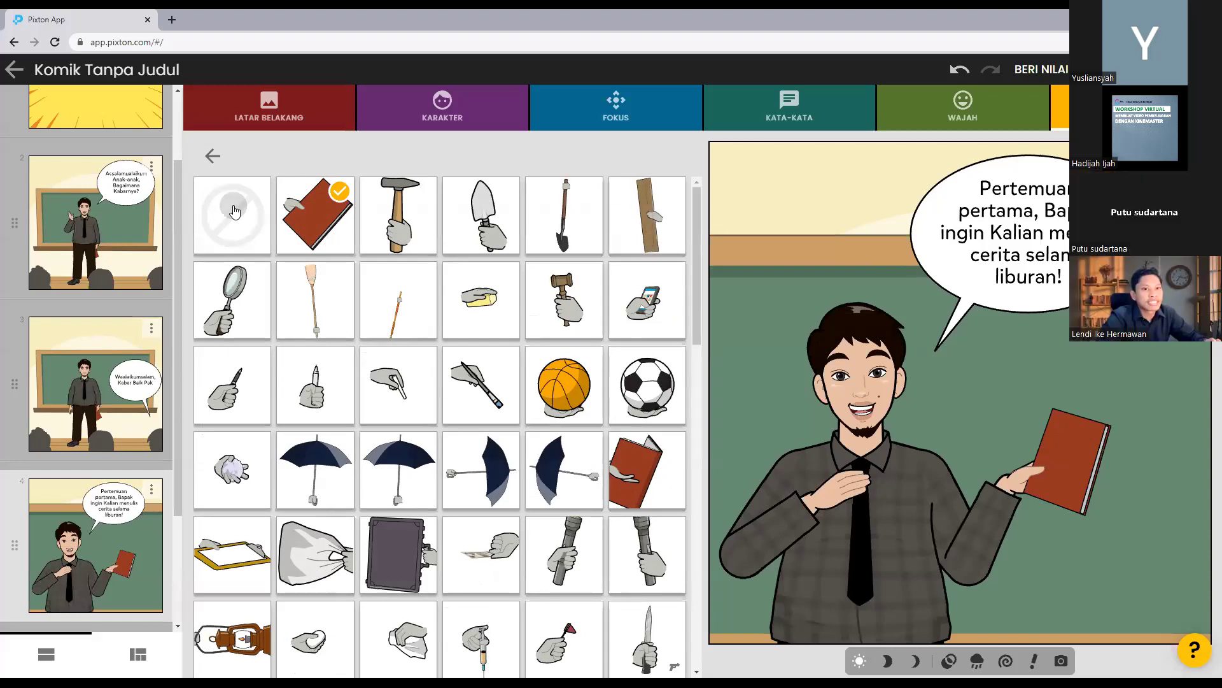
click(211, 158)
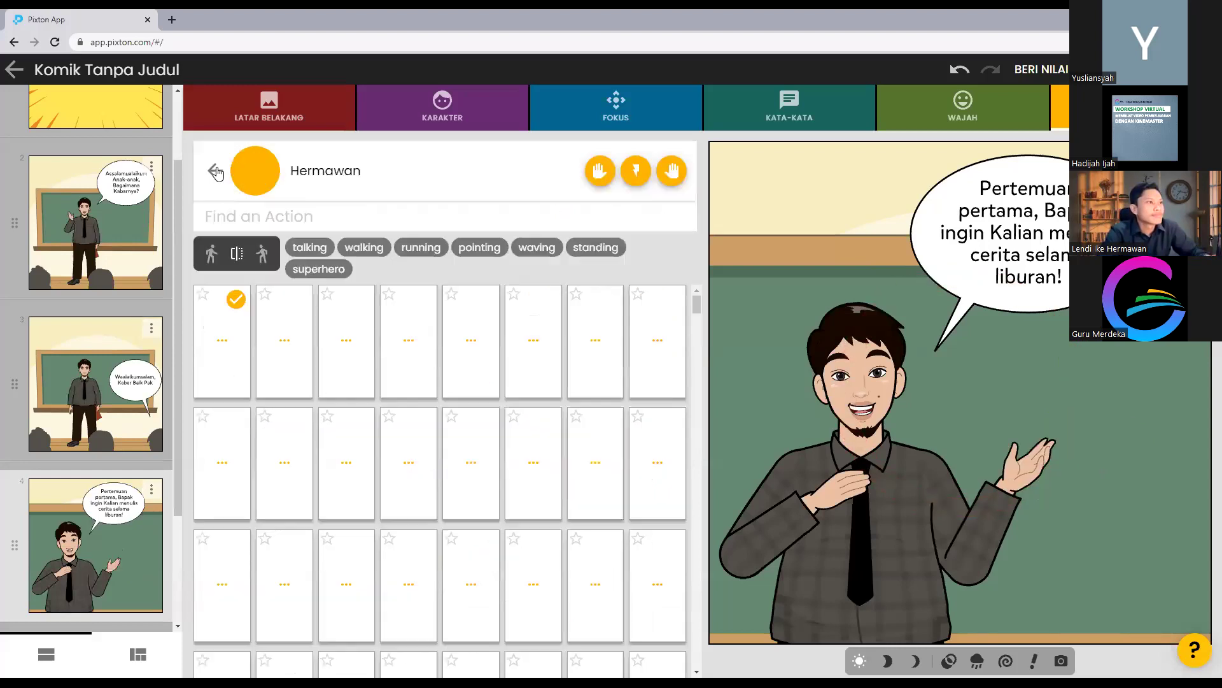
- Add a fifth panel and filter its background choices by the "sekolah" (school) category
scroll(73, 537, down, 3)
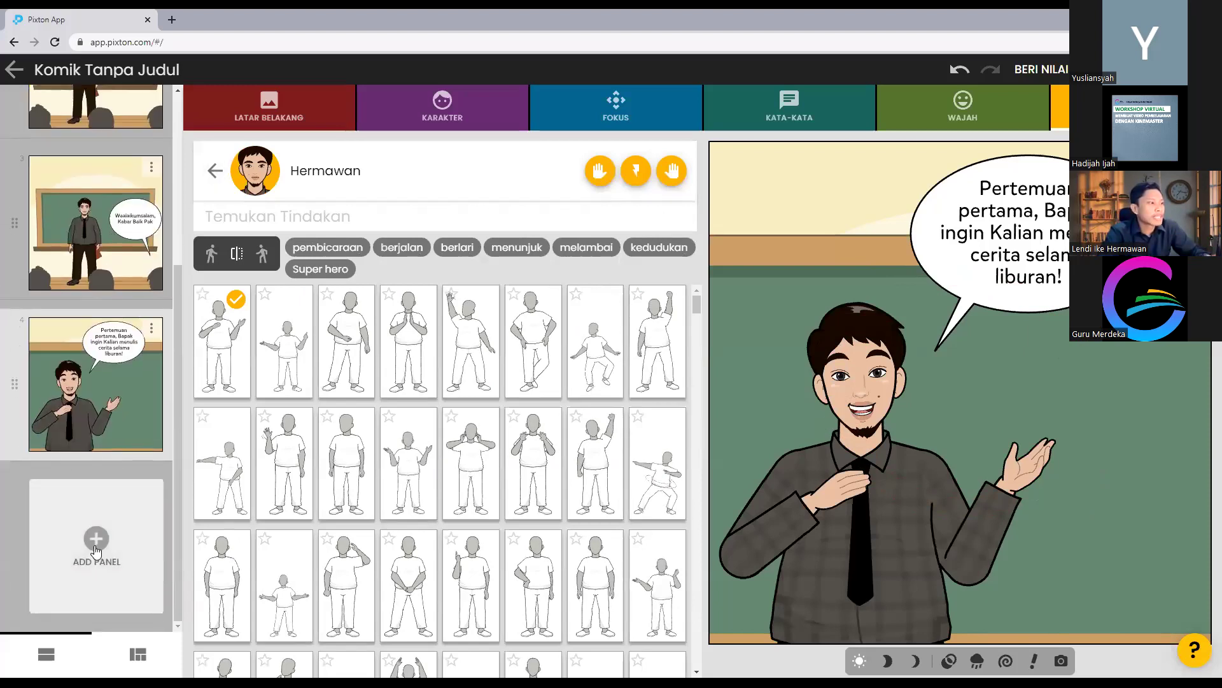
click(96, 547)
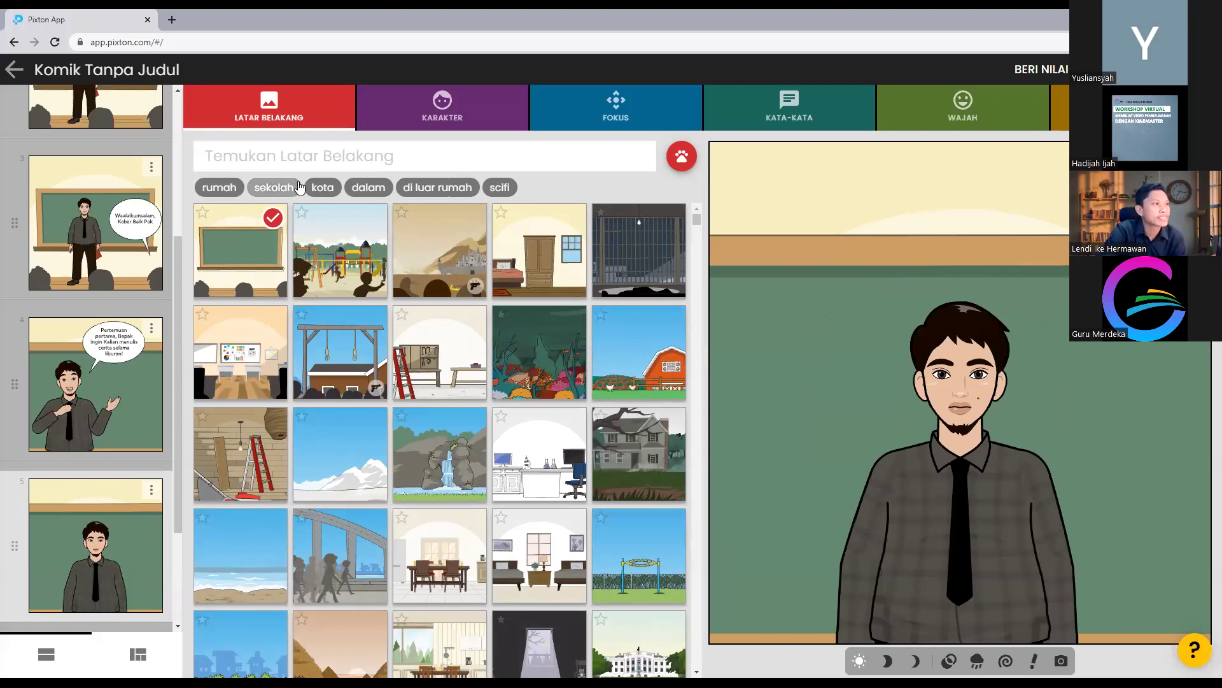
click(282, 114)
click(279, 188)
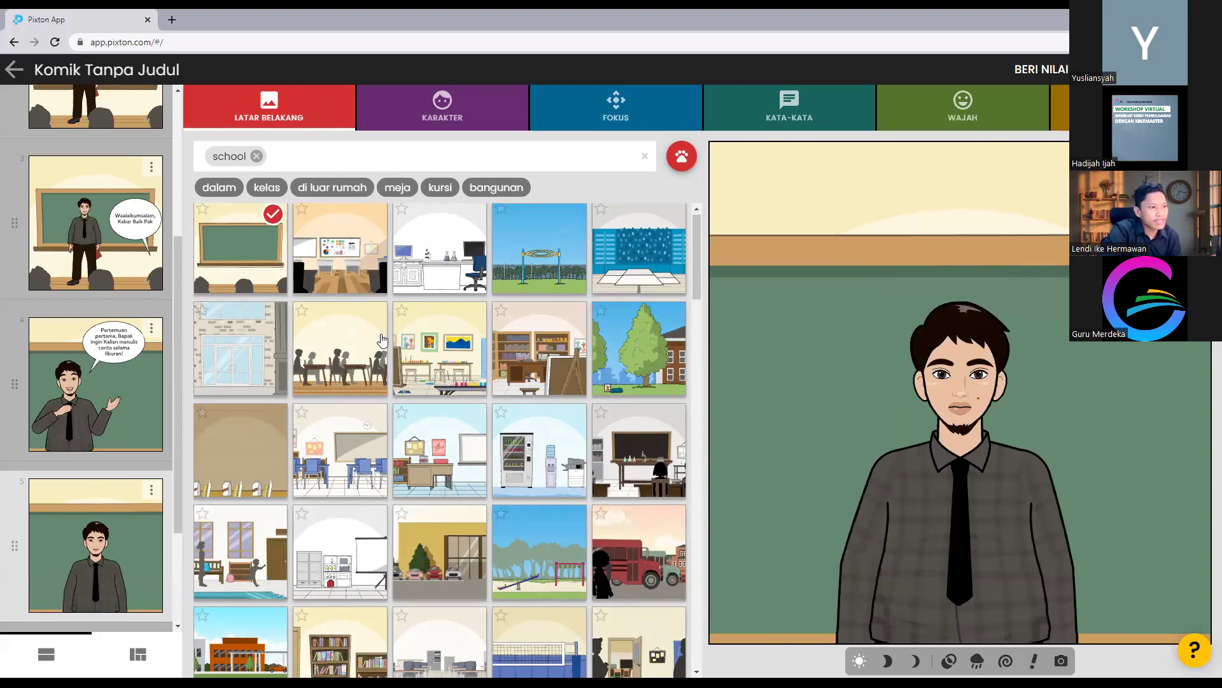
- Look through the full collection of school backgrounds for a scene that suits the fifth panel
scroll(383, 335, down, 5)
scroll(379, 338, down, 5)
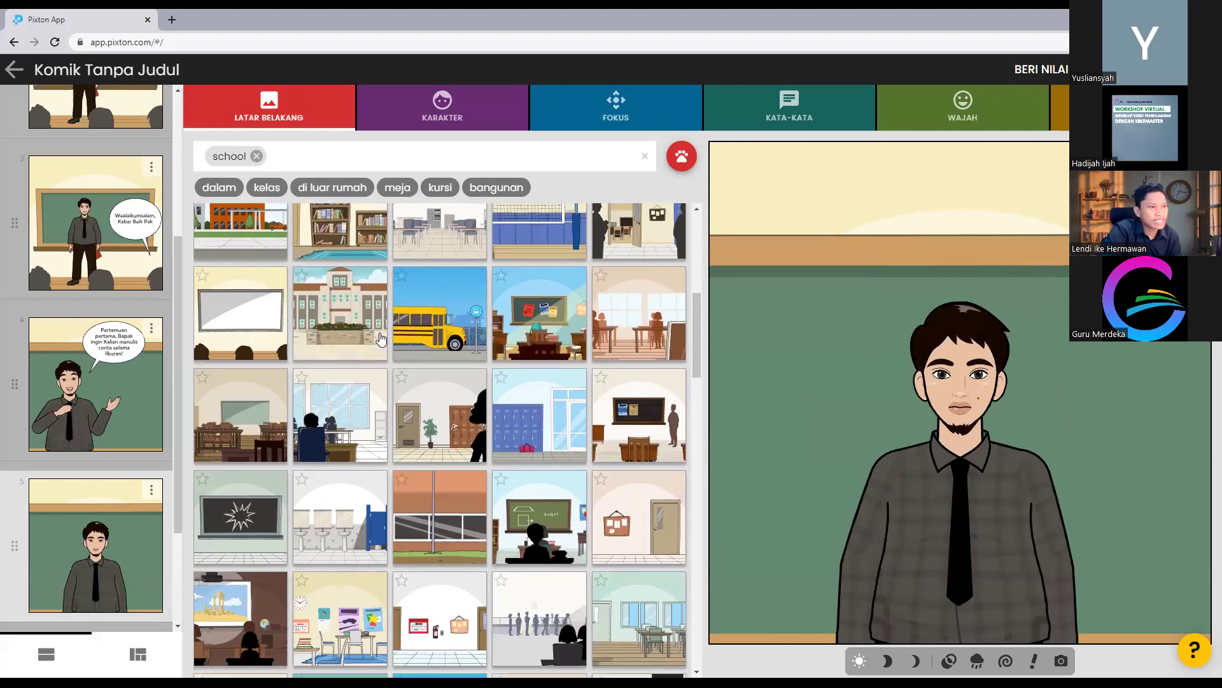
scroll(378, 335, down, 5)
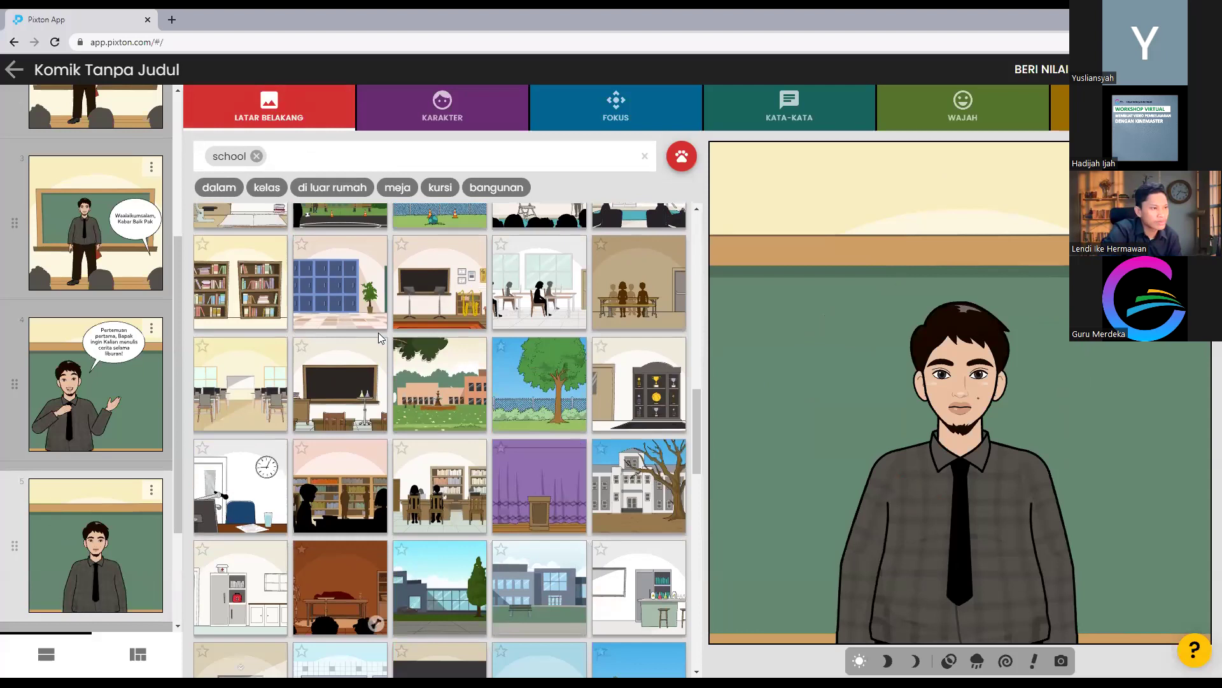
scroll(378, 333, down, 5)
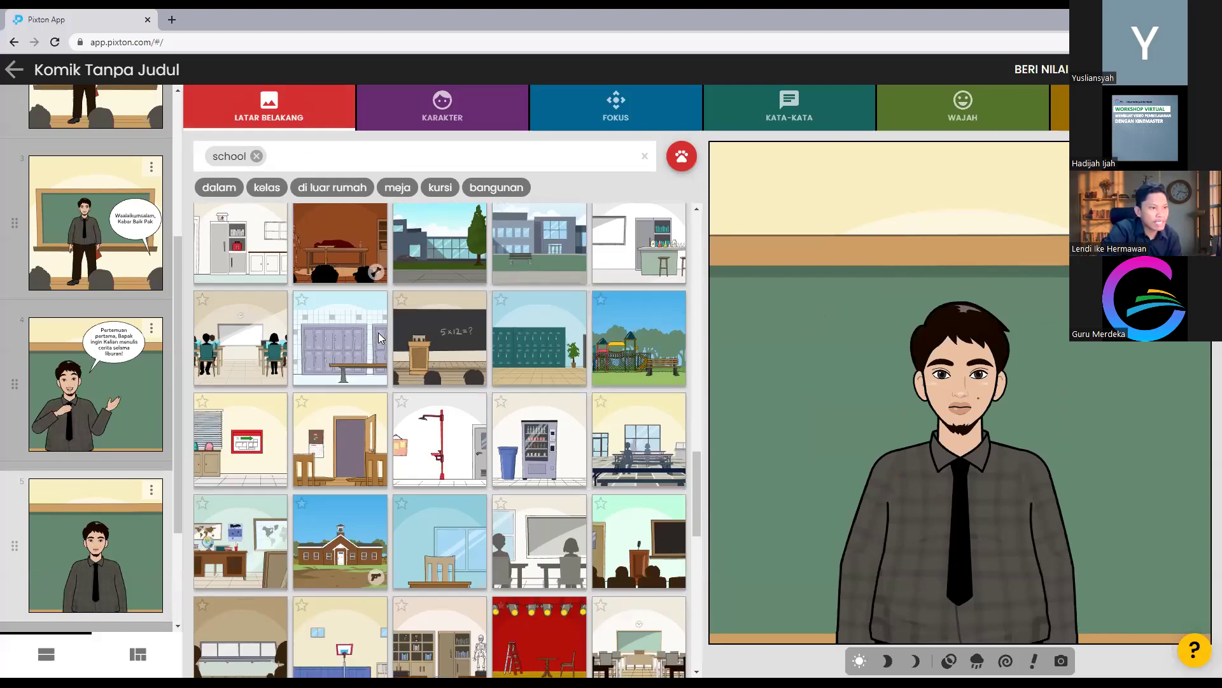
scroll(378, 332, down, 5)
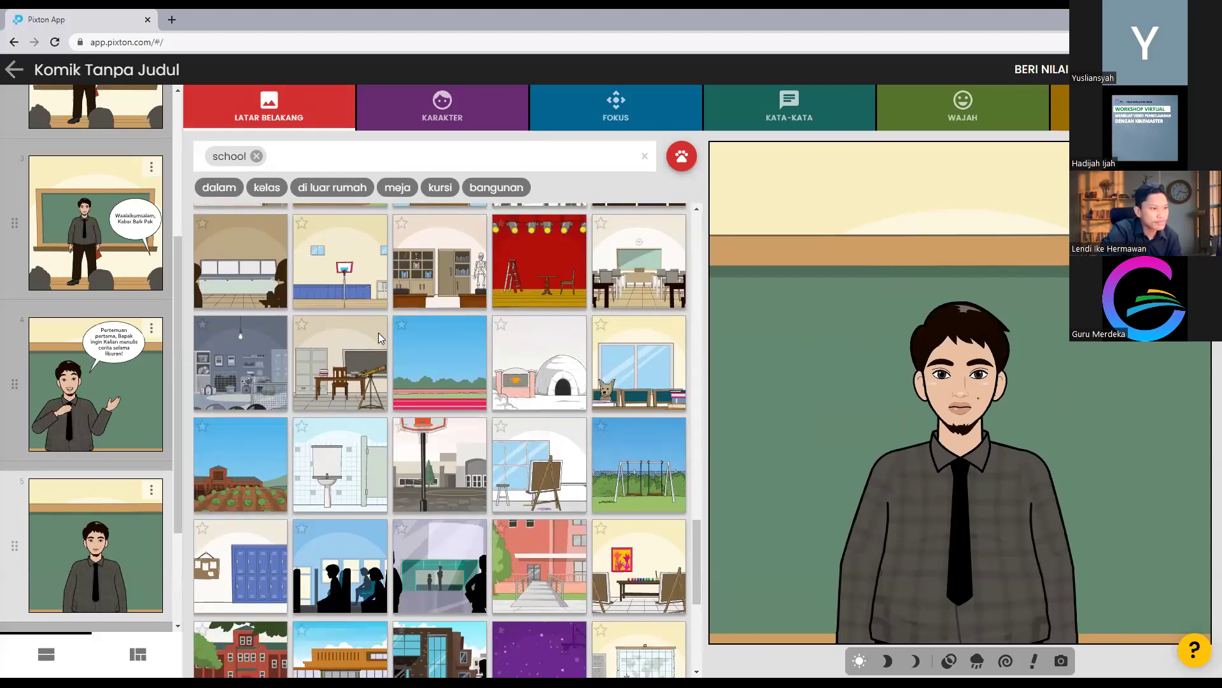
scroll(378, 338, down, 1)
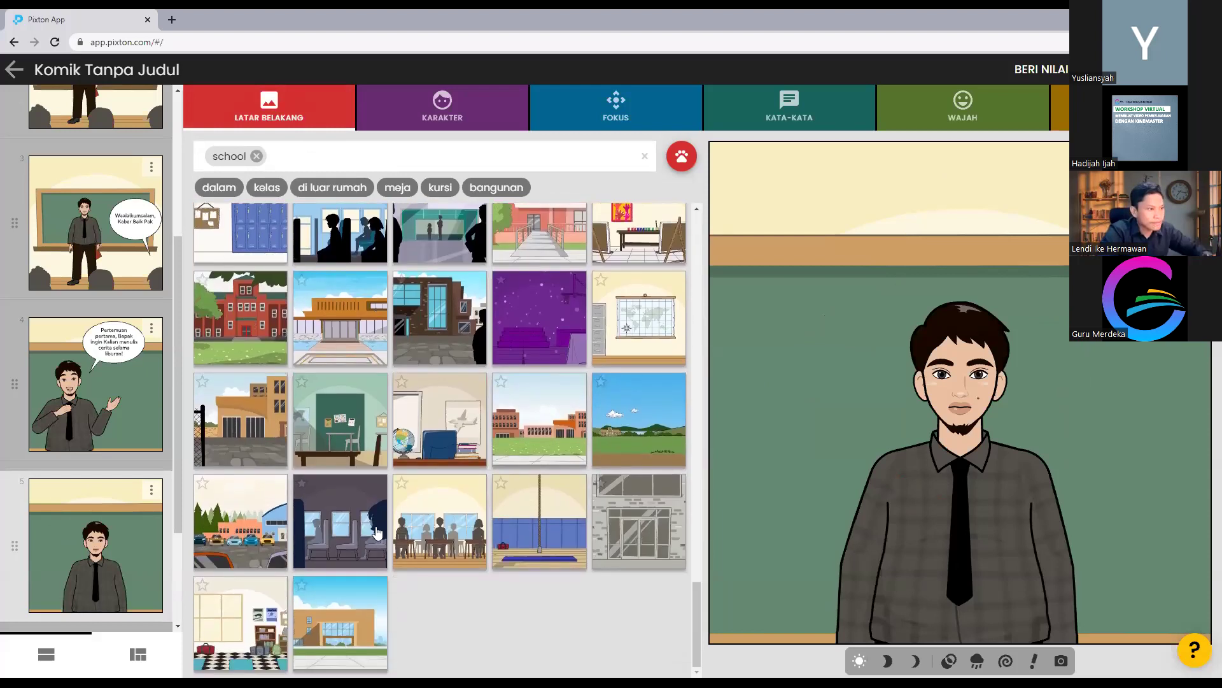
scroll(444, 537, up, 3)
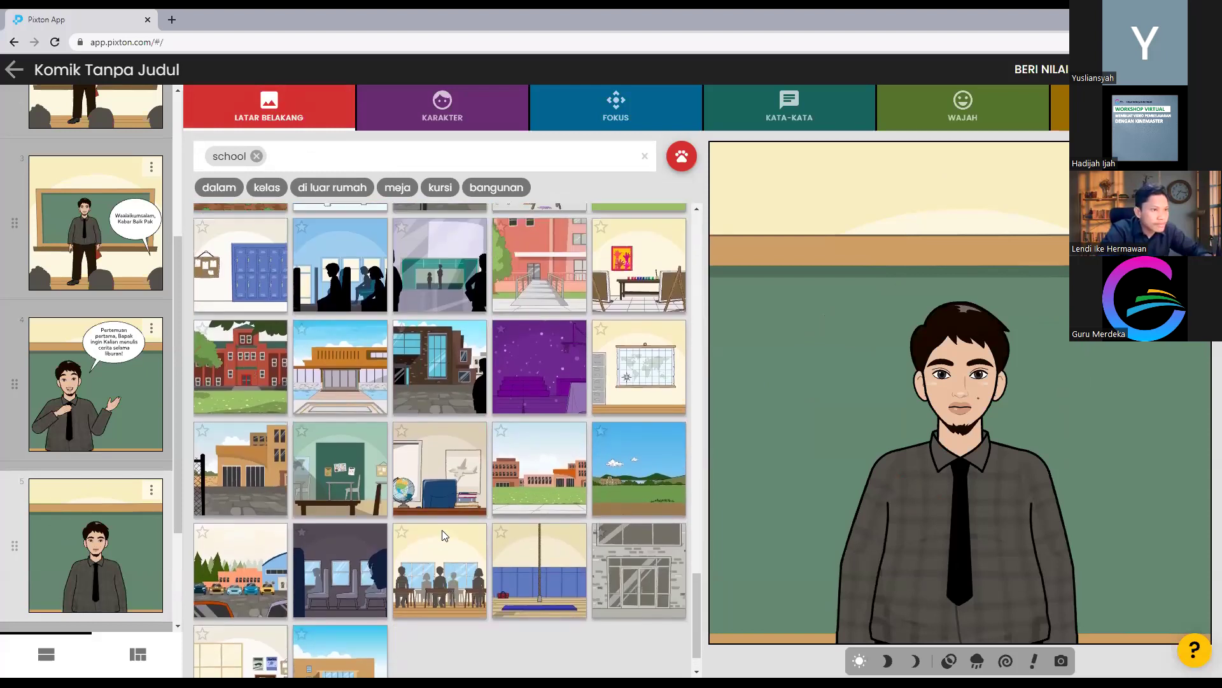
scroll(441, 530, up, 4)
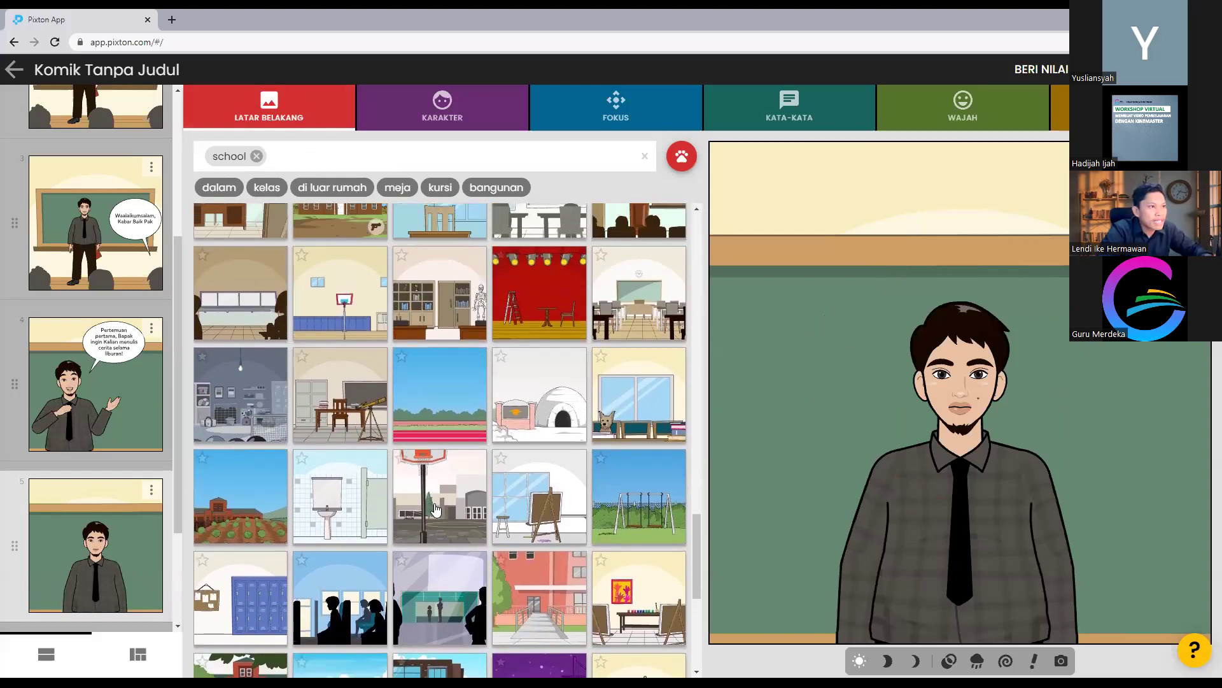
scroll(439, 506, up, 4)
scroll(450, 506, up, 2)
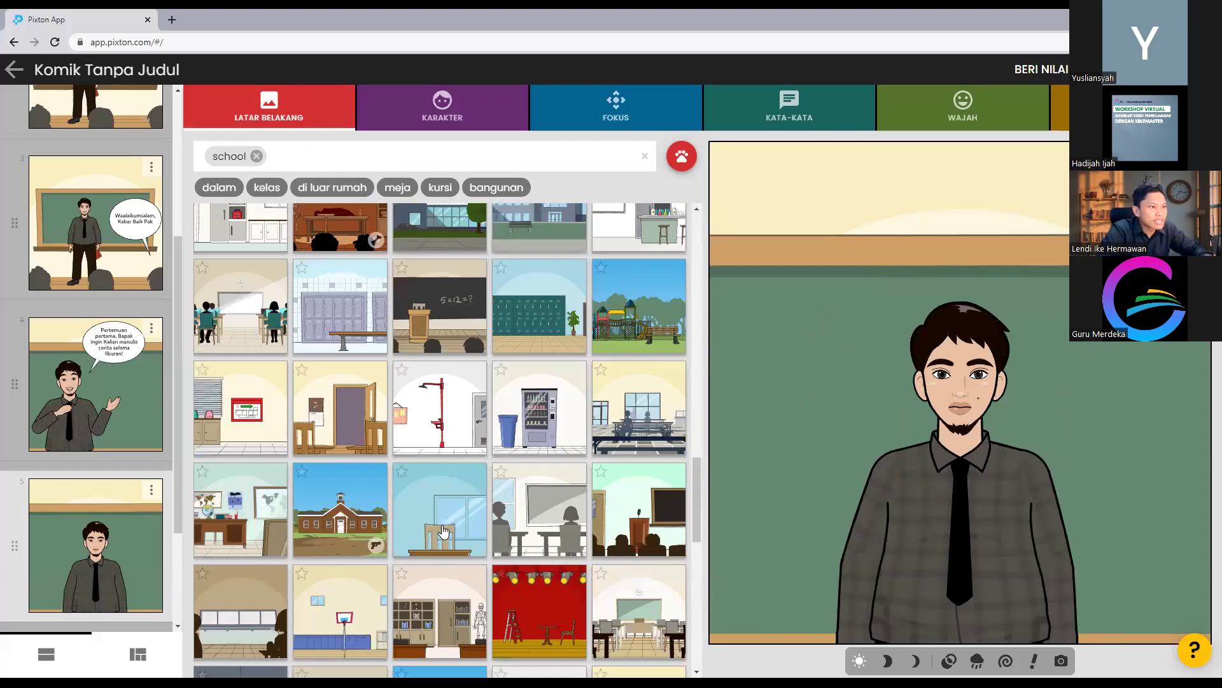
scroll(443, 528, up, 4)
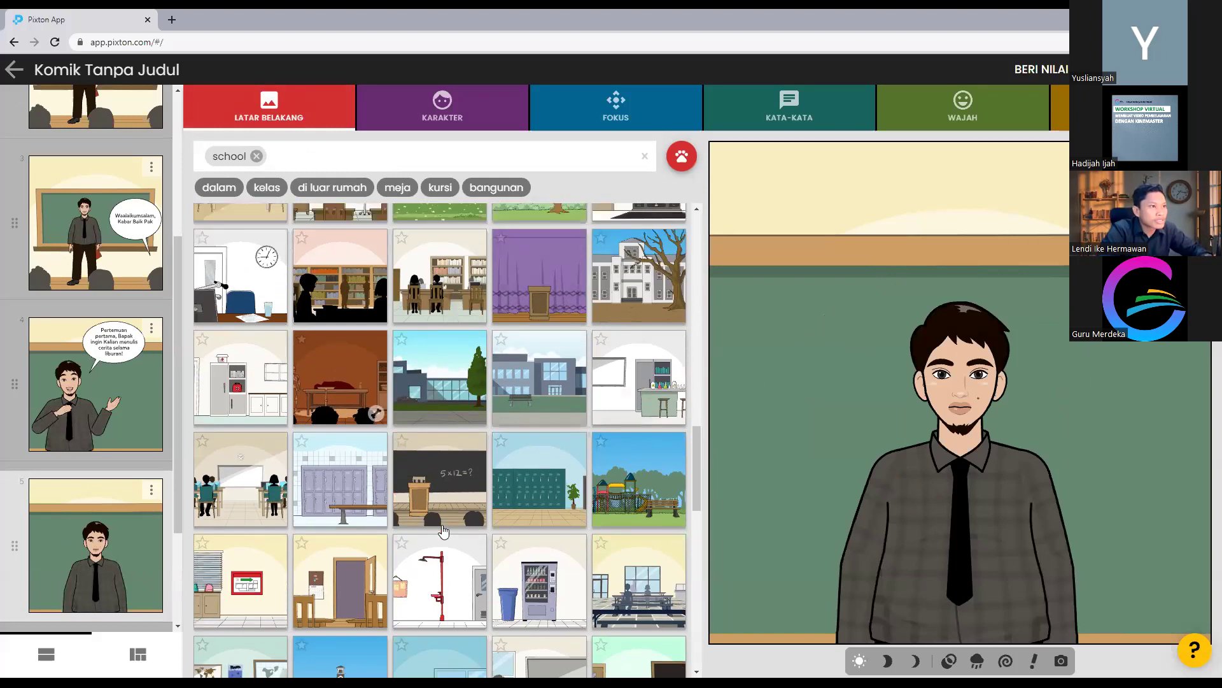
scroll(444, 530, up, 5)
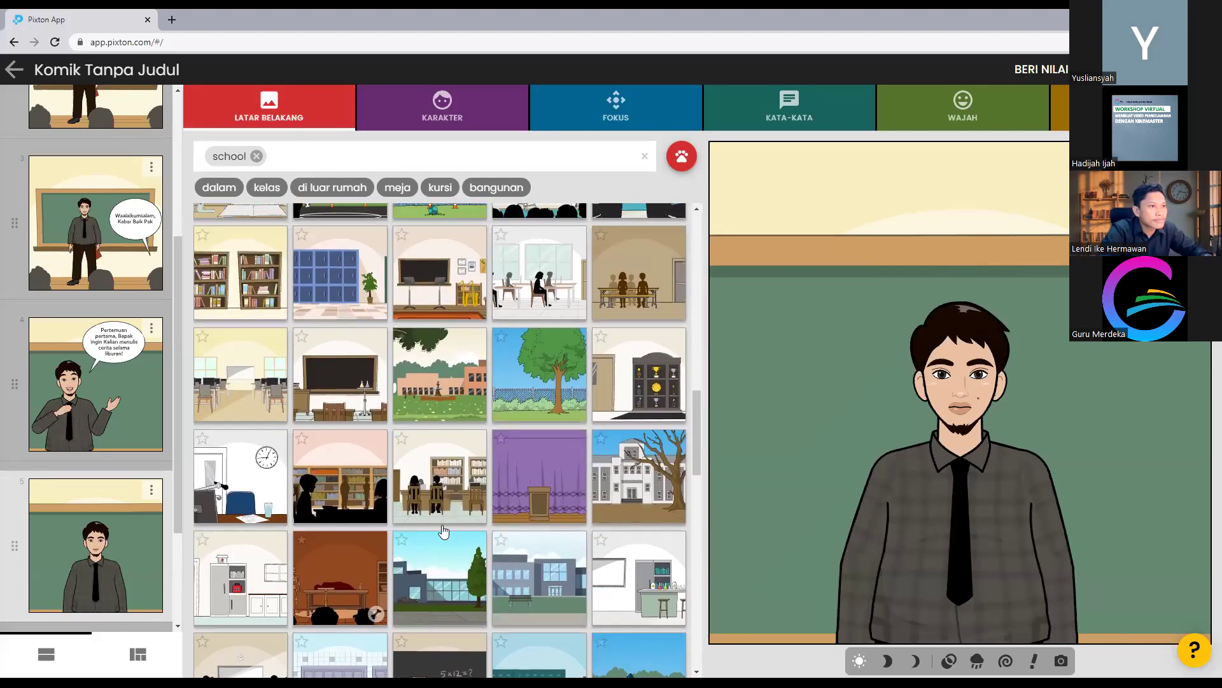
scroll(444, 531, up, 2)
scroll(444, 531, up, 5)
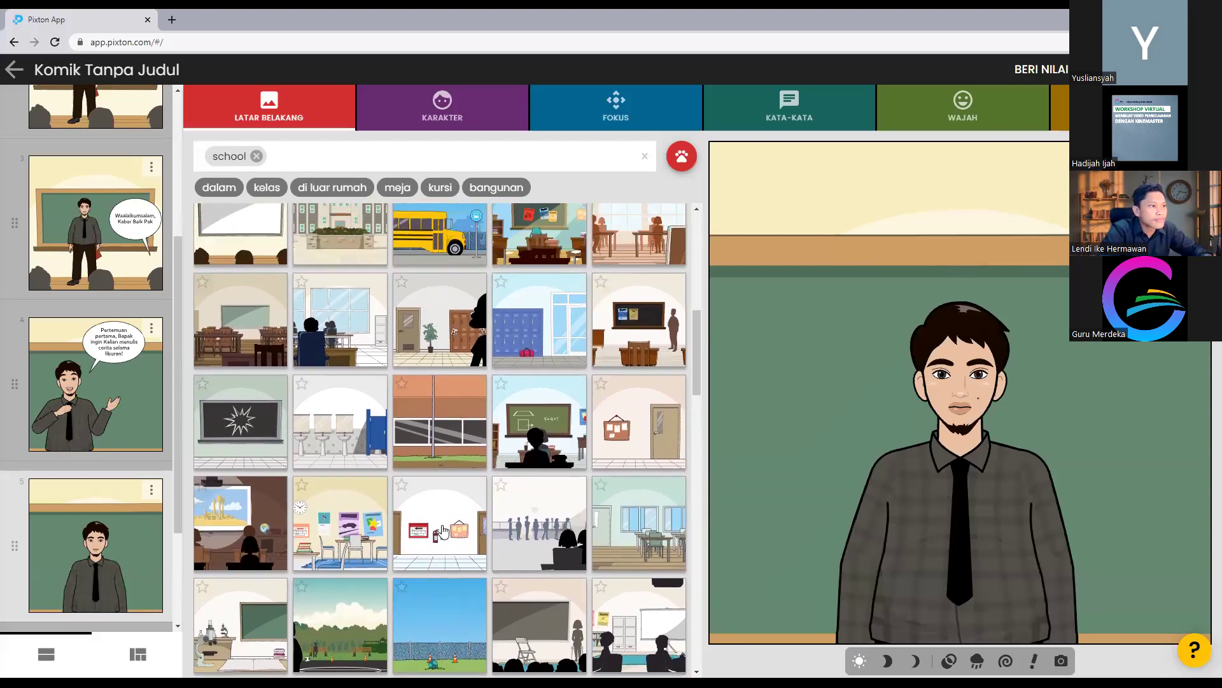
scroll(444, 530, up, 5)
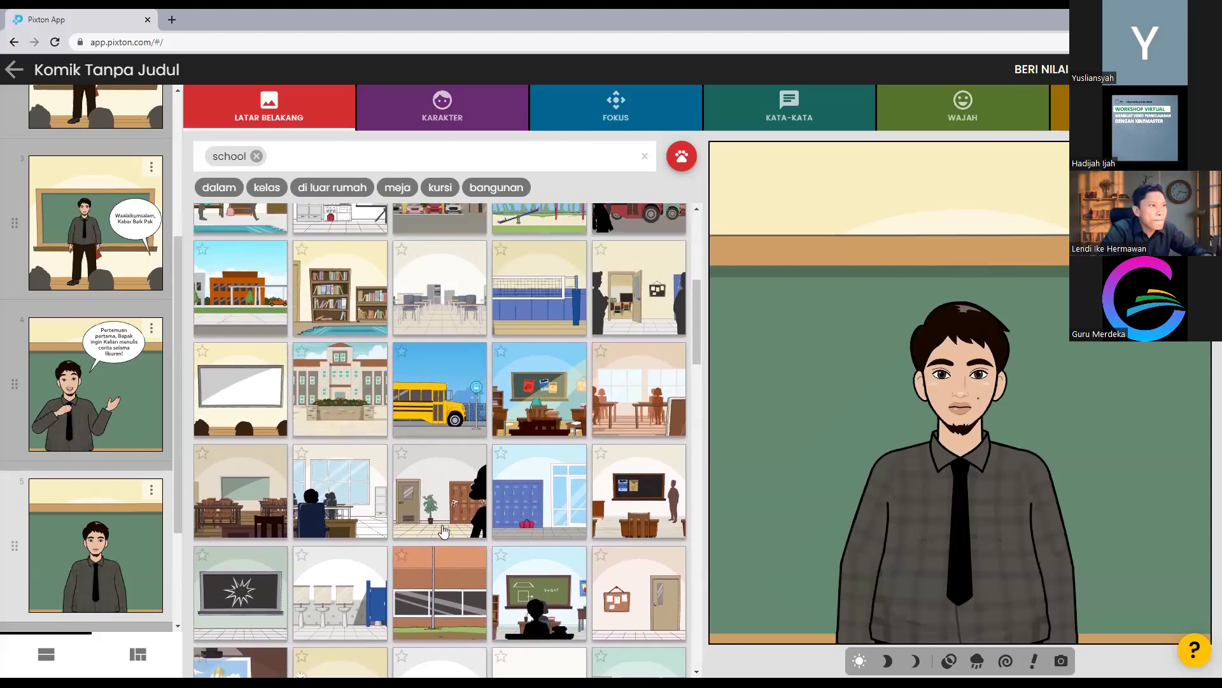
scroll(444, 530, up, 4)
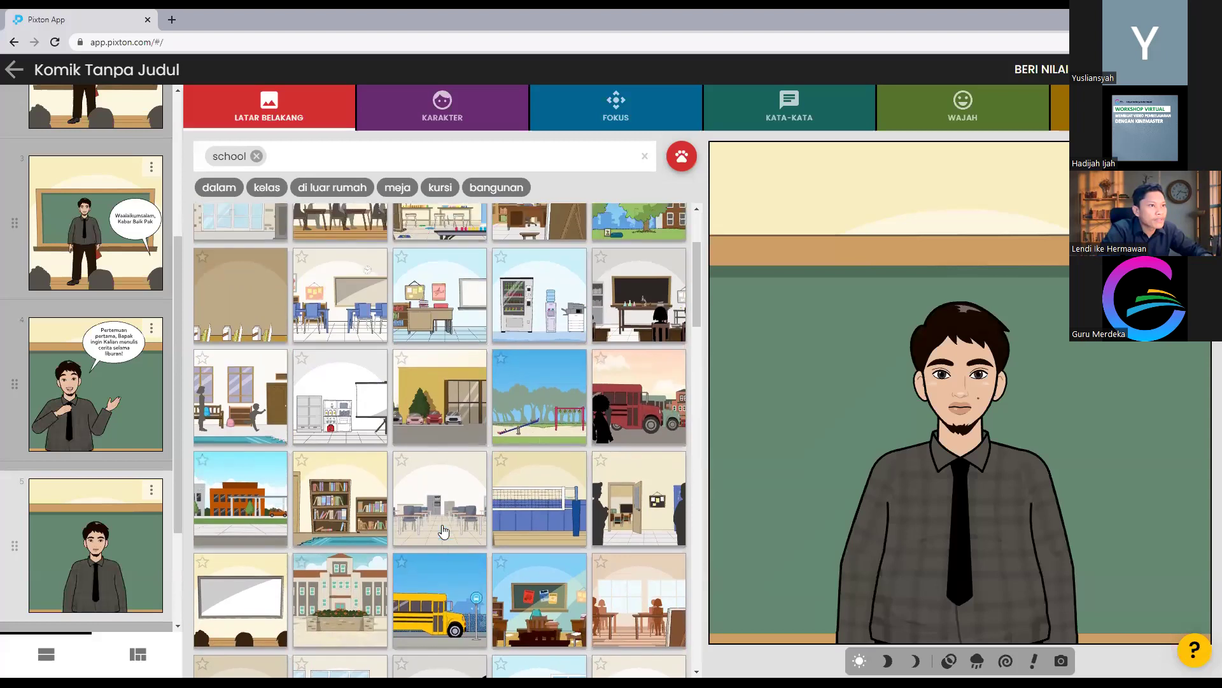
scroll(444, 530, up, 2)
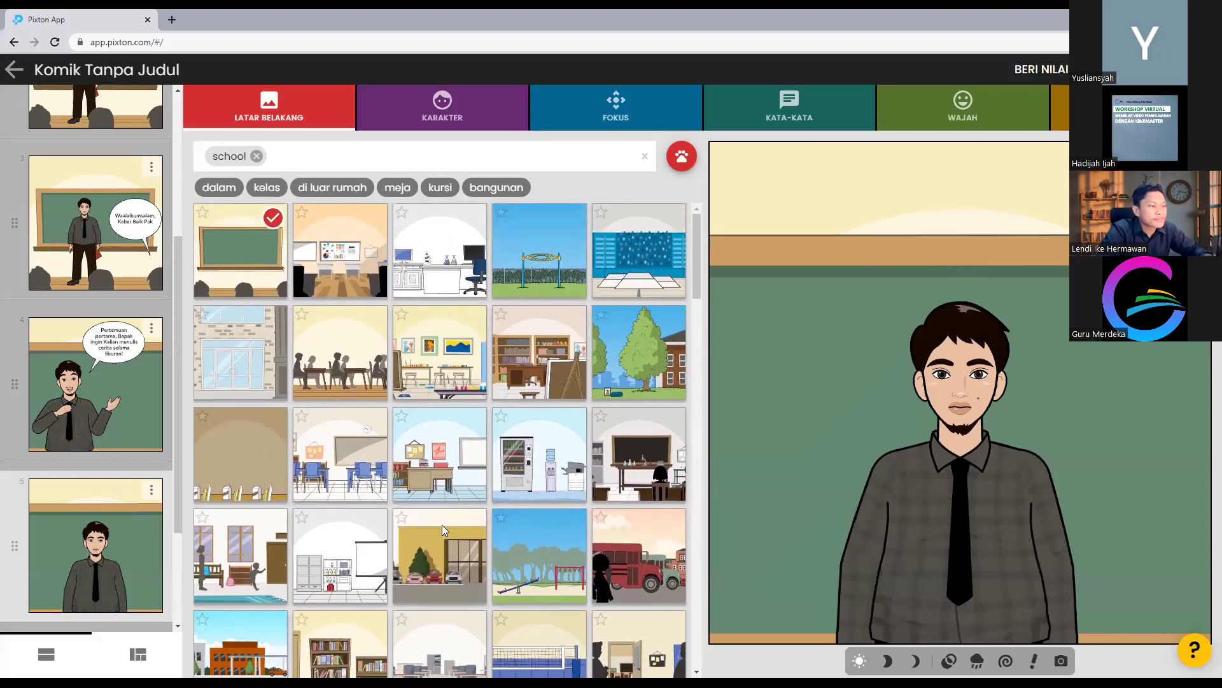
- Try the classroom background with two posters on a dark blackboard and a standing silhouette in the fifth panel
scroll(442, 525, down, 1)
scroll(425, 520, down, 2)
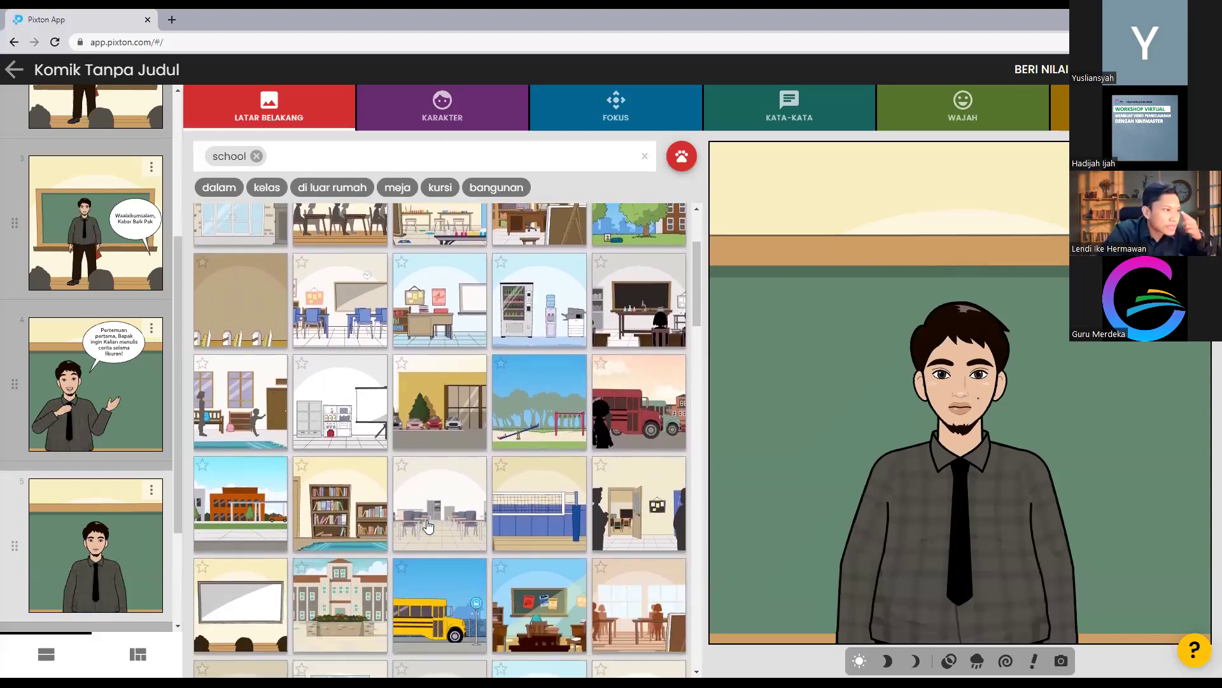
scroll(427, 522, down, 2)
scroll(602, 516, down, 1)
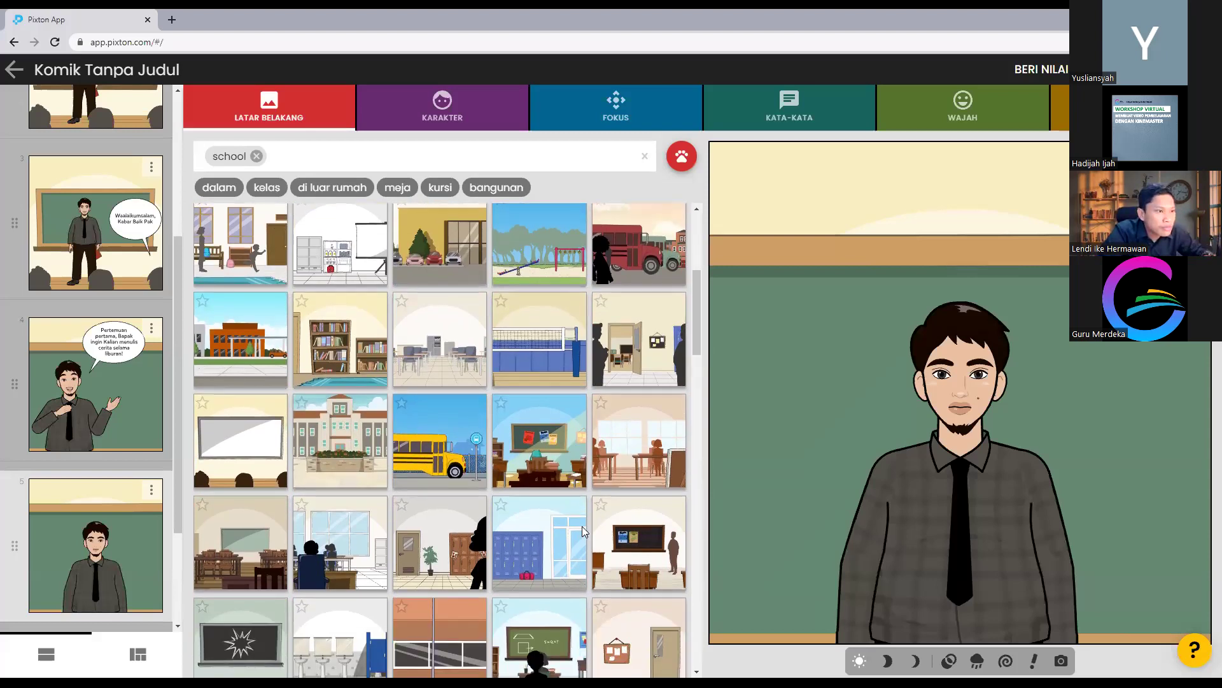
scroll(582, 526, down, 3)
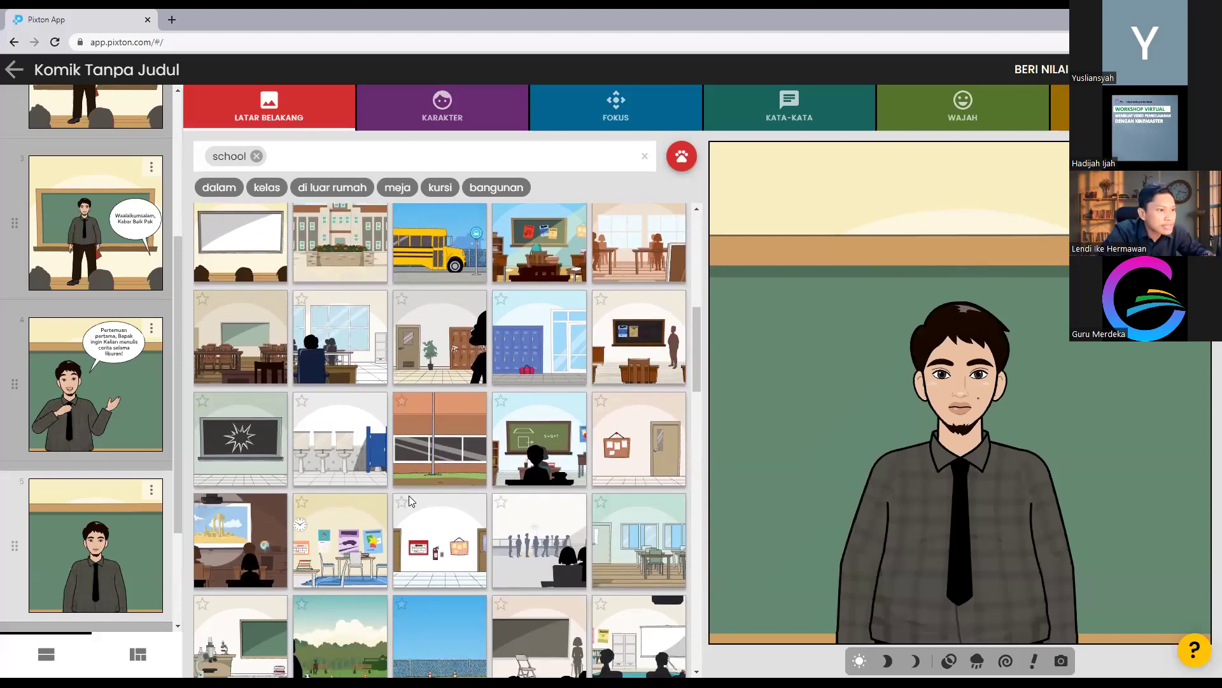
scroll(409, 501, down, 5)
scroll(410, 505, down, 3)
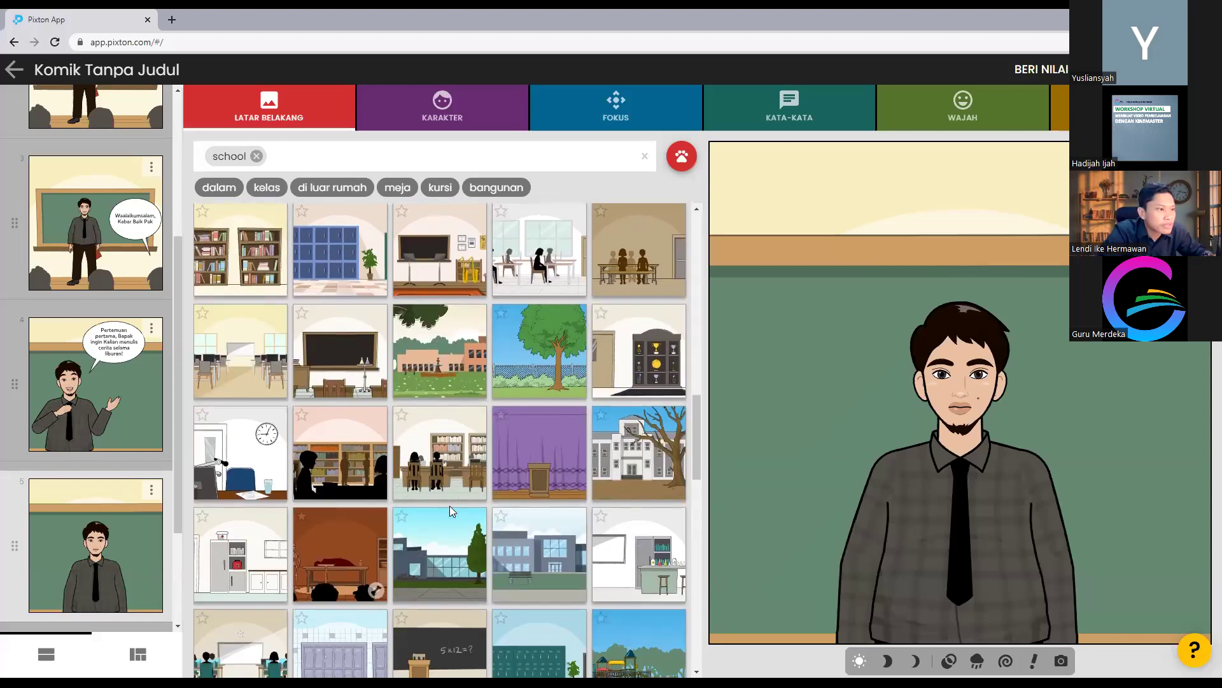
scroll(448, 507, down, 3)
scroll(448, 506, up, 6)
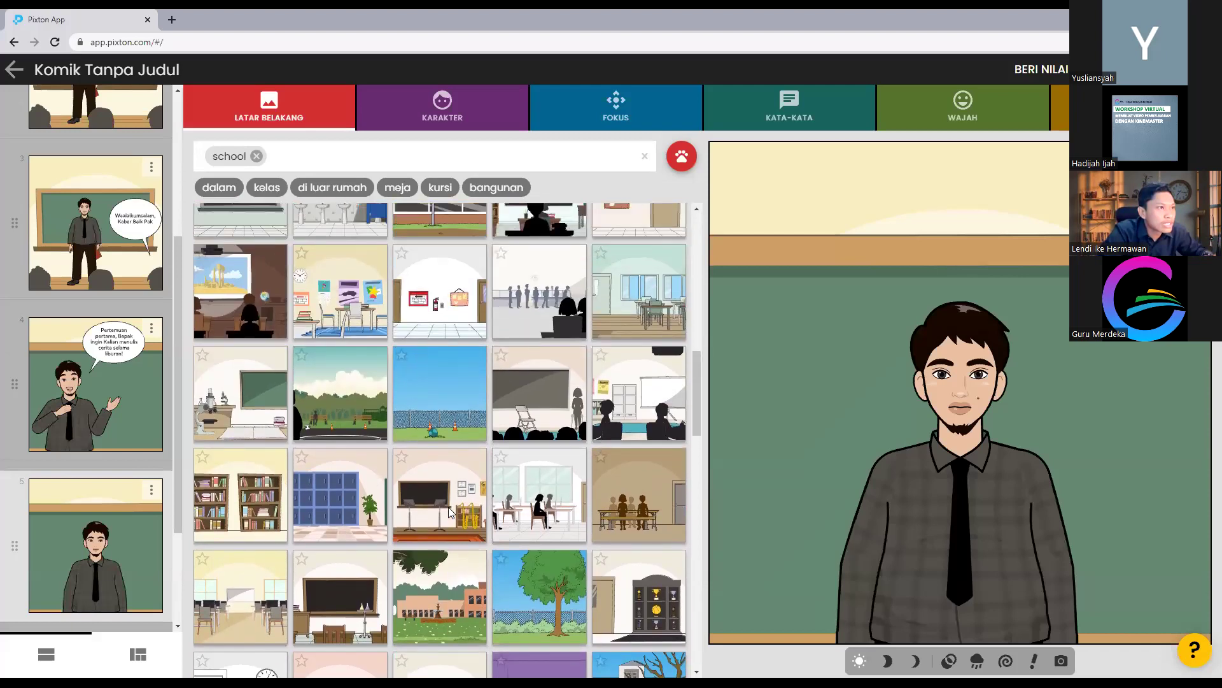
scroll(448, 509, up, 5)
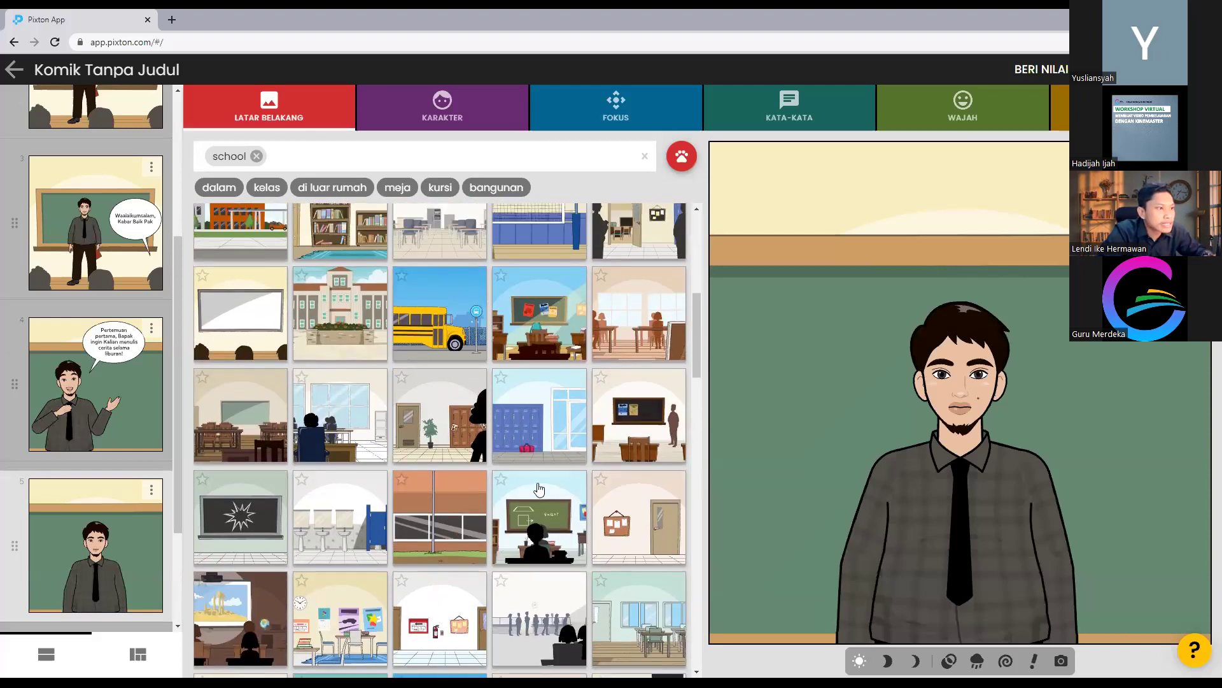
click(638, 426)
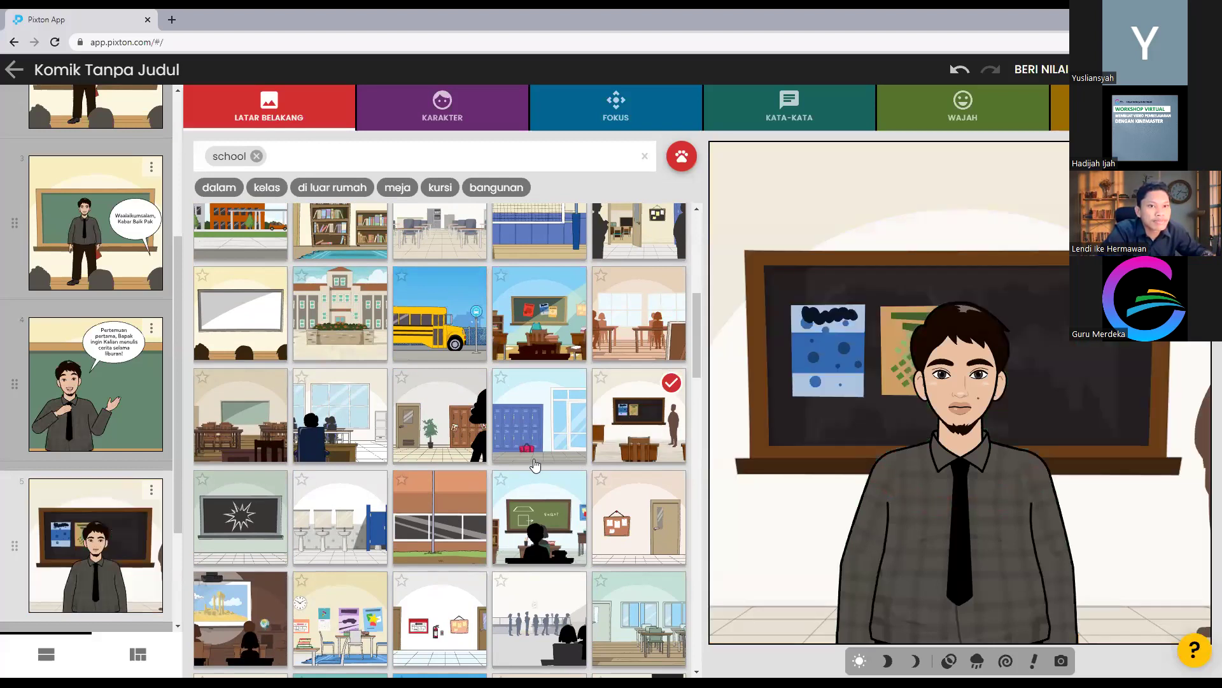
- Set the fifth panel's background to the classroom with silhouetted students seated in front of blue windows
scroll(529, 463, down, 5)
scroll(526, 459, down, 5)
scroll(524, 457, down, 5)
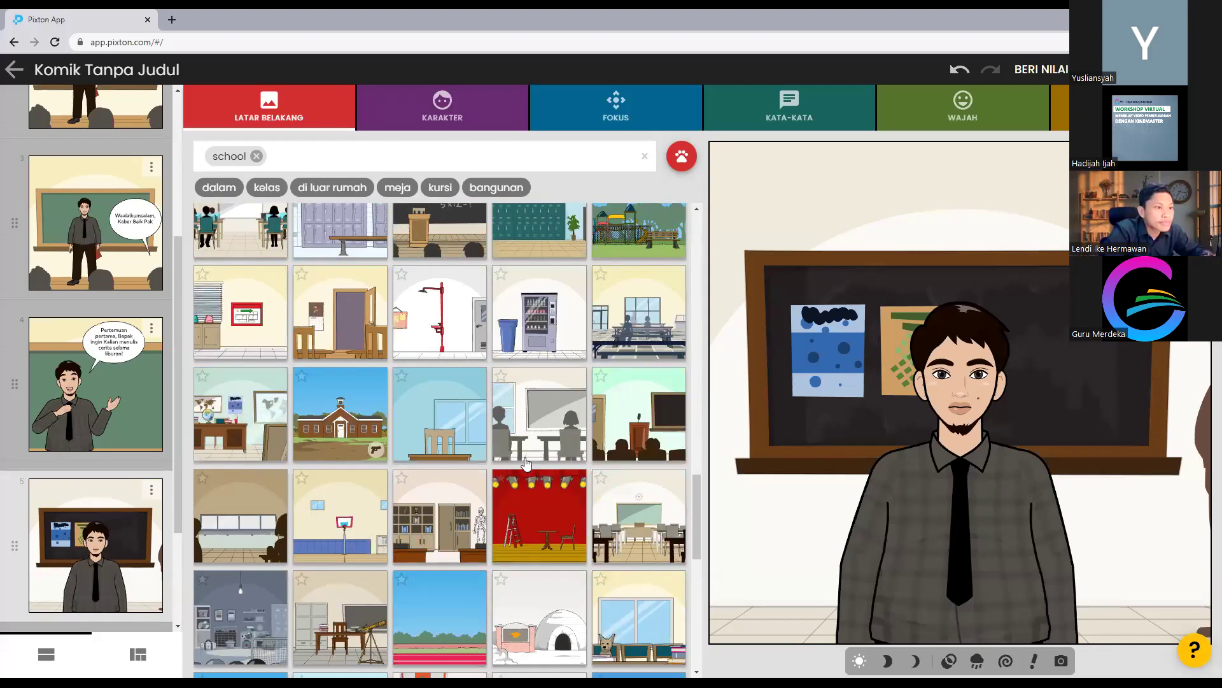
scroll(524, 457, down, 5)
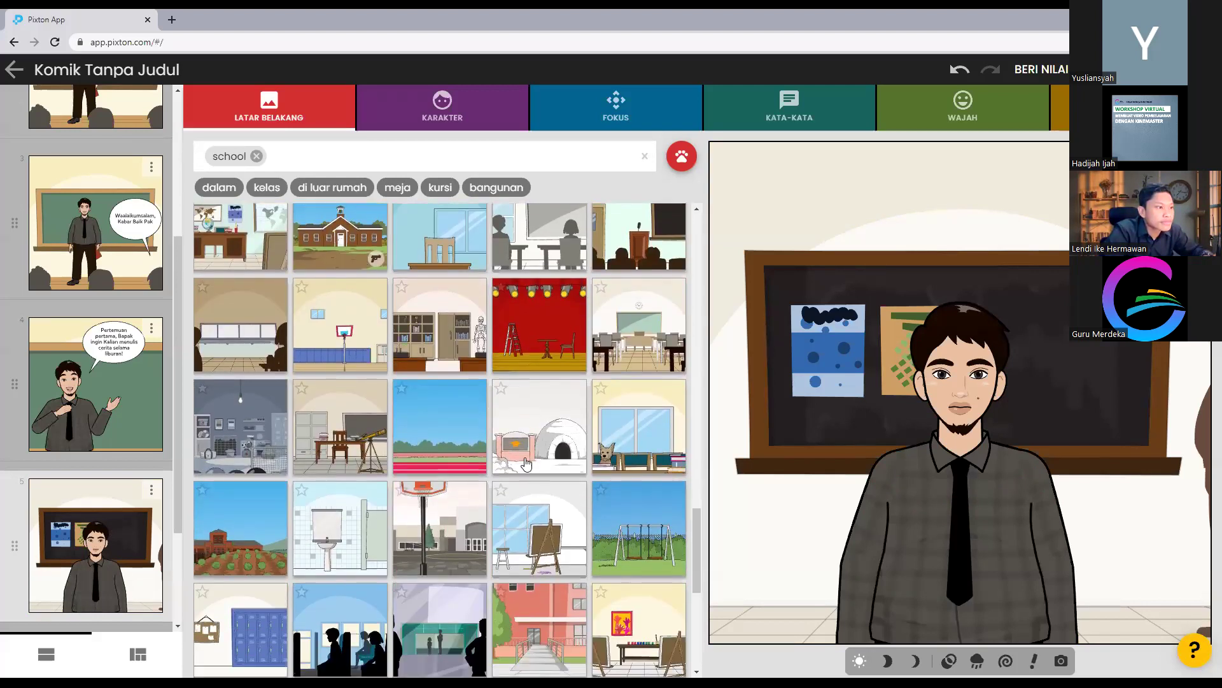
scroll(525, 457, down, 4)
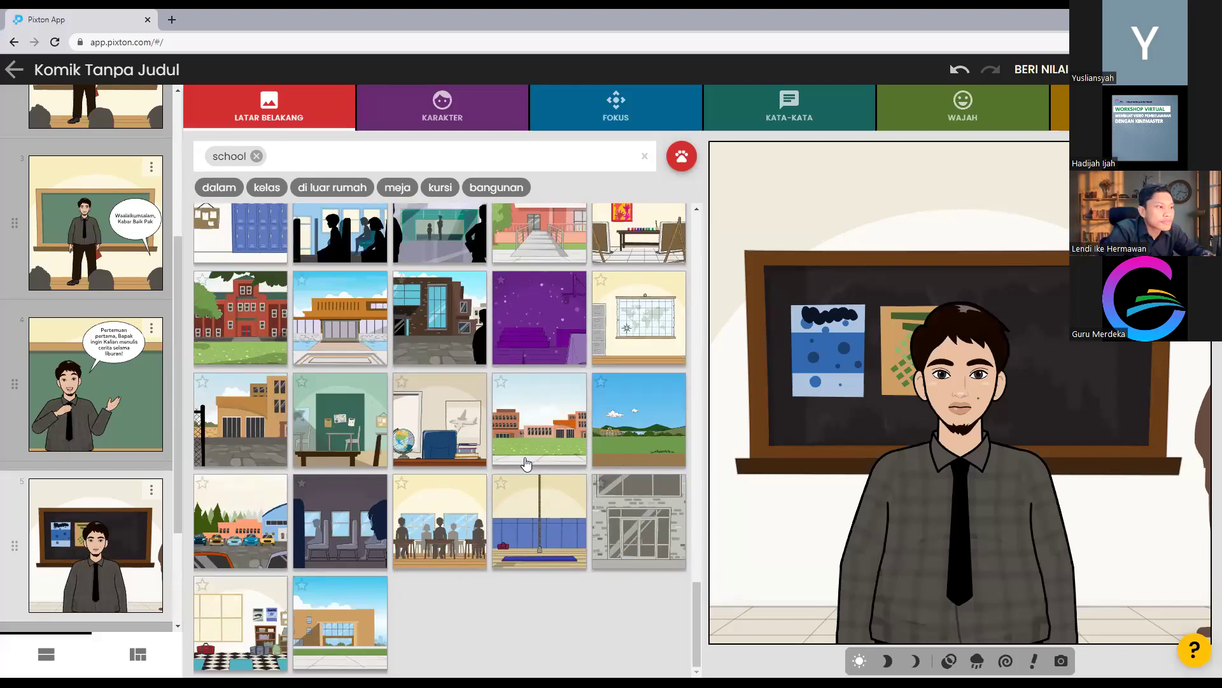
click(457, 505)
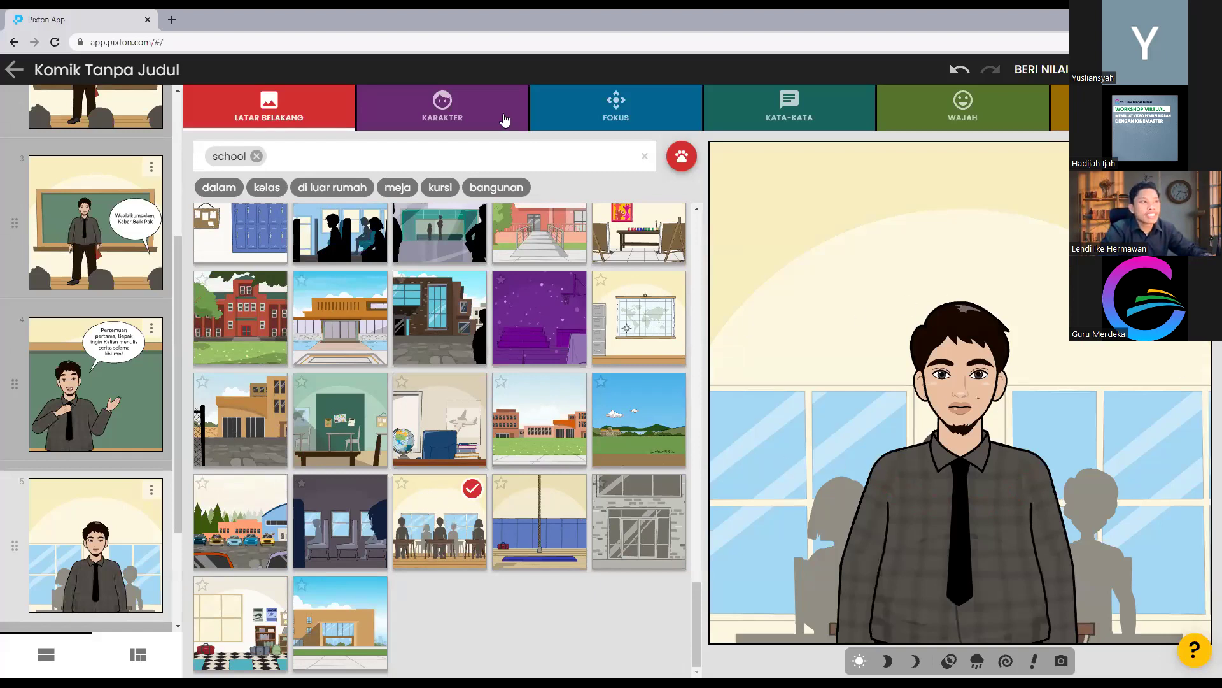
- Replace the teacher in the fifth panel with the girl in the white hijab and place her at the middle desk
click(476, 111)
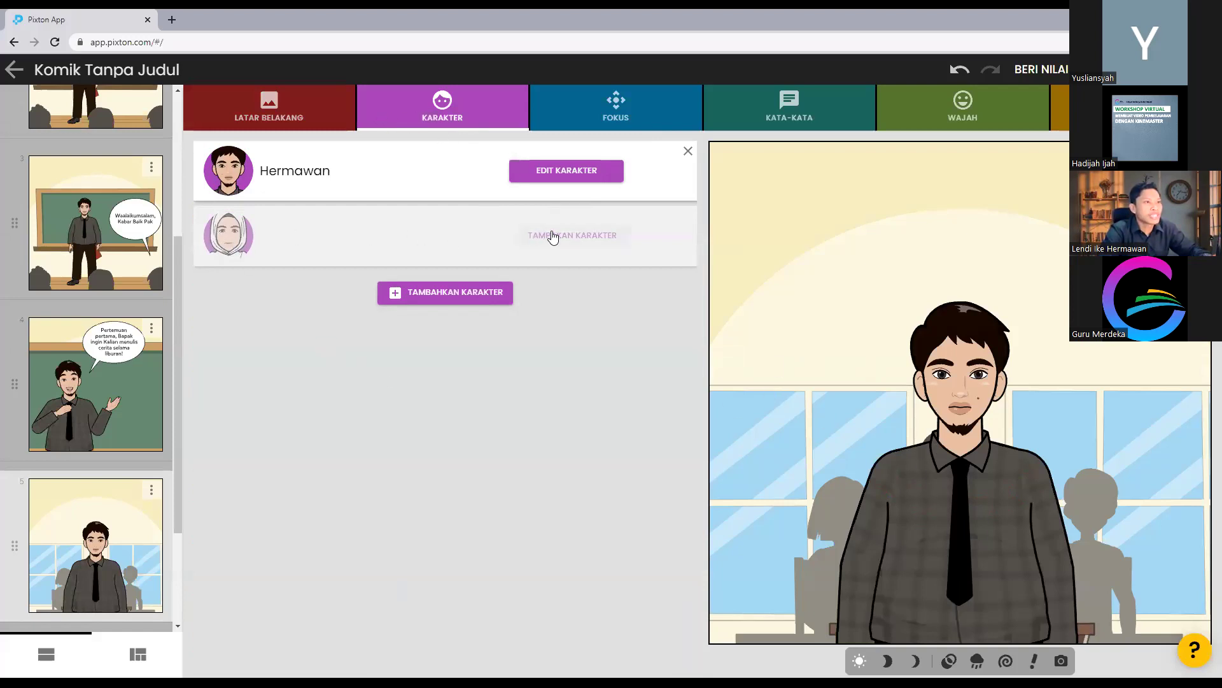
click(562, 240)
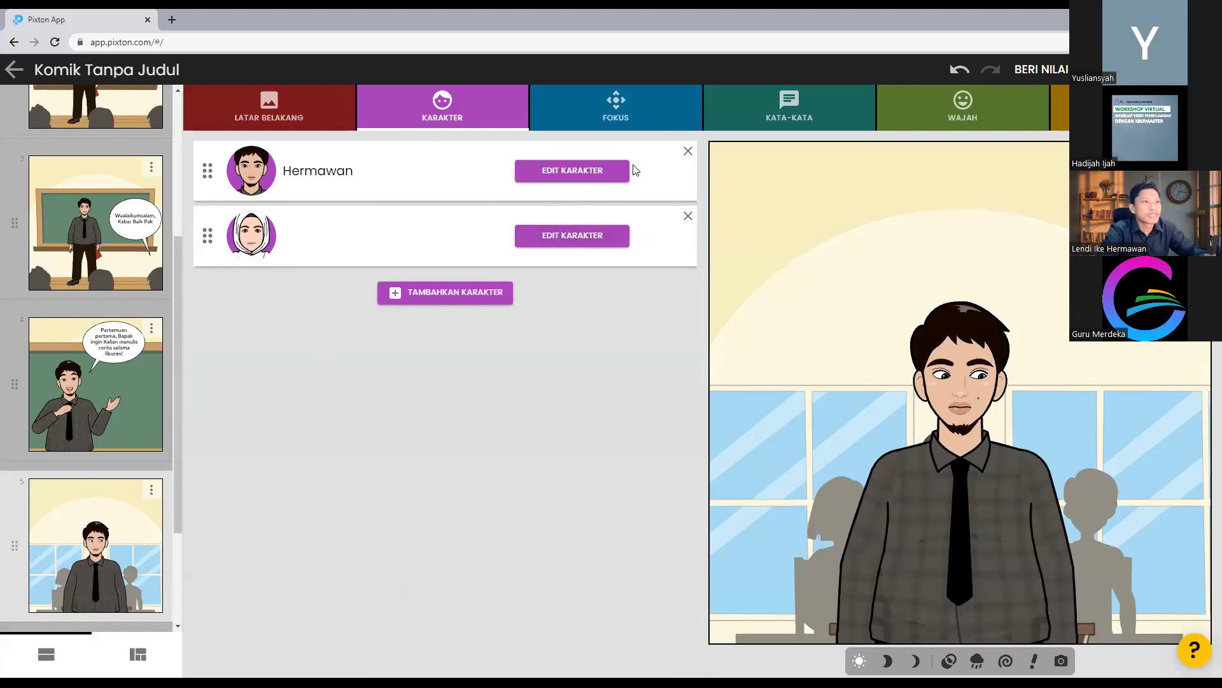
click(688, 152)
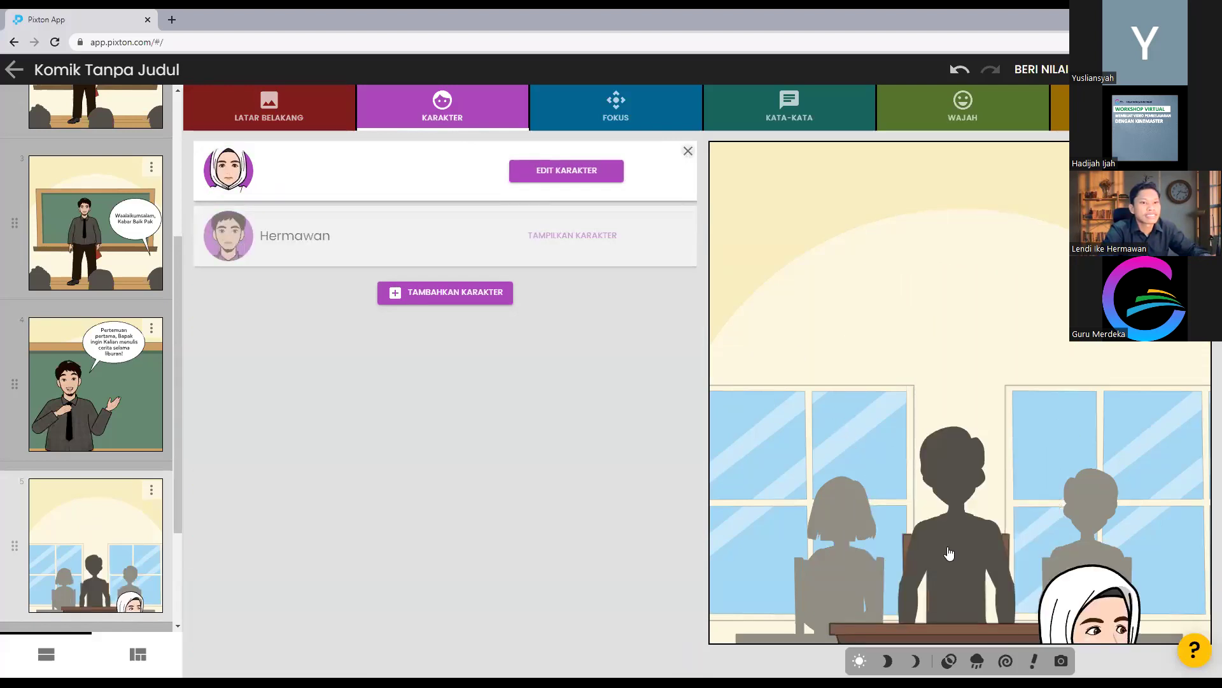
drag(1103, 582, 966, 464)
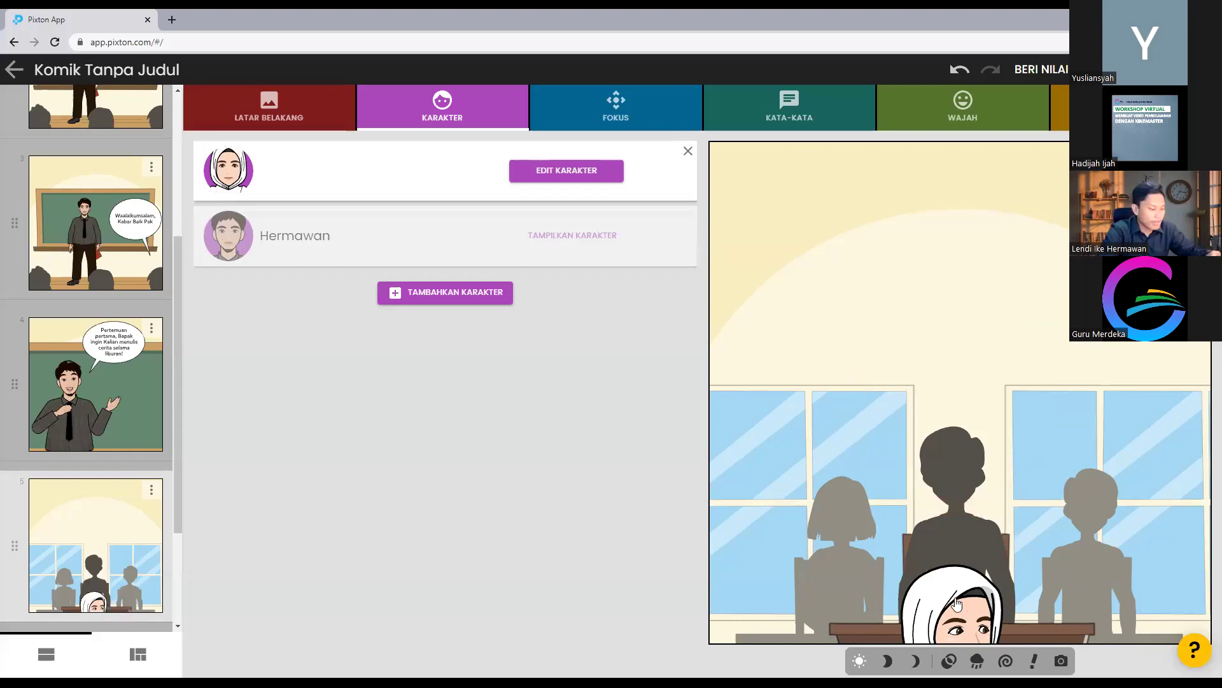
drag(957, 603, 966, 413)
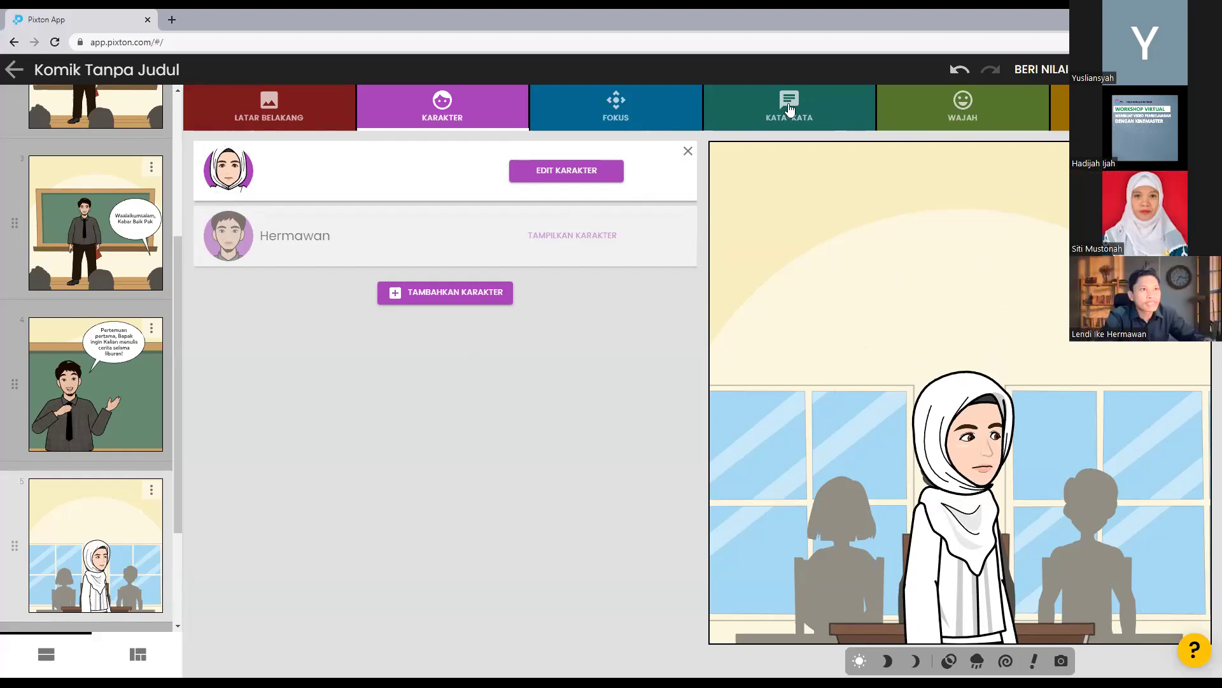
- Give the girl in the fifth panel the speech "Baik bapak, Apakah Boleh mengerjakan di luar kelas?" and move the bubble closer to her head
click(789, 110)
click(606, 200)
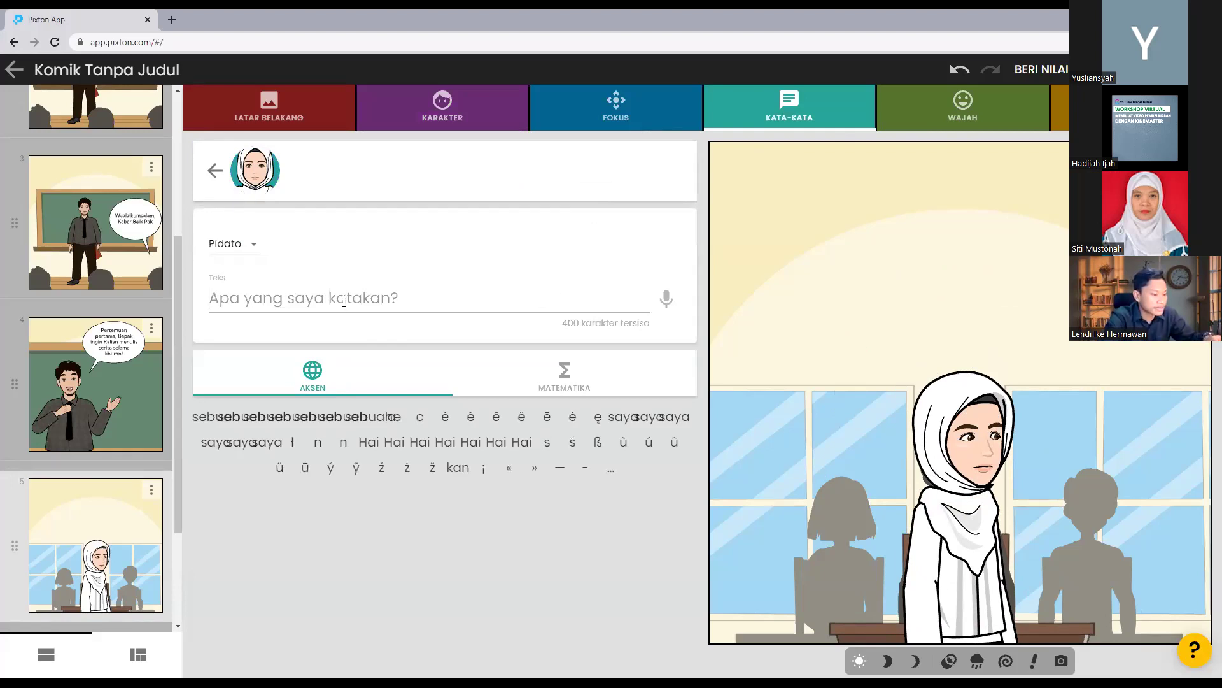
text(B)
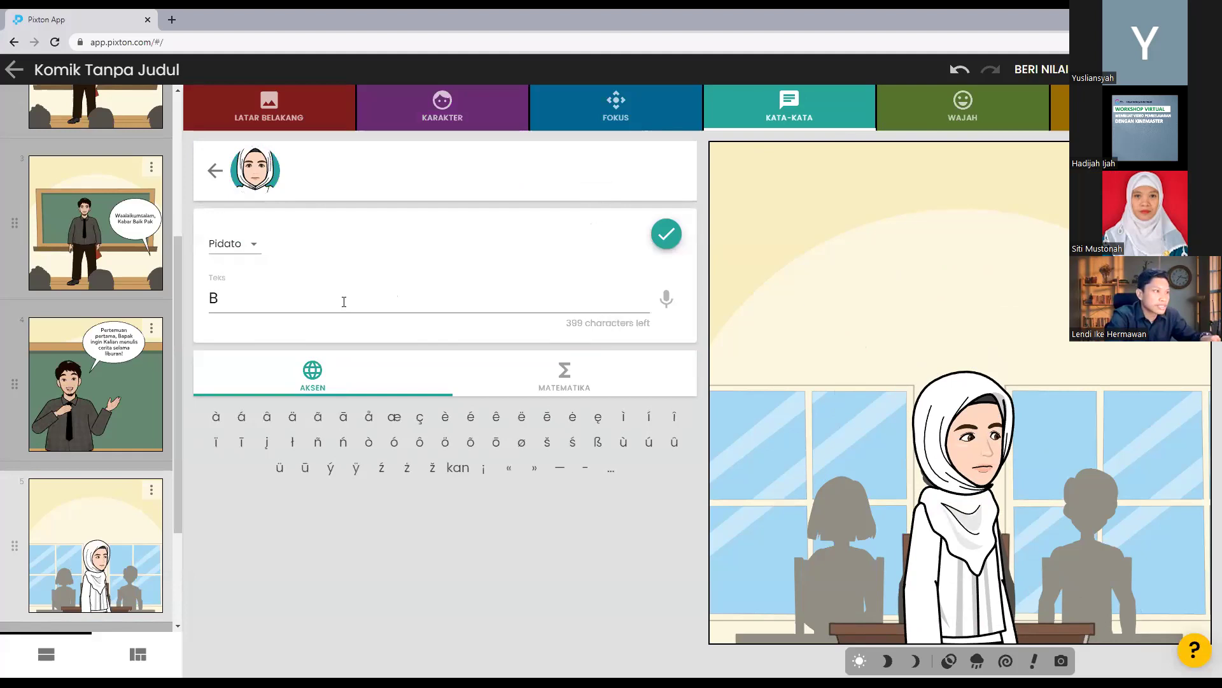
key(BackSpace)
text(Baik bapak)
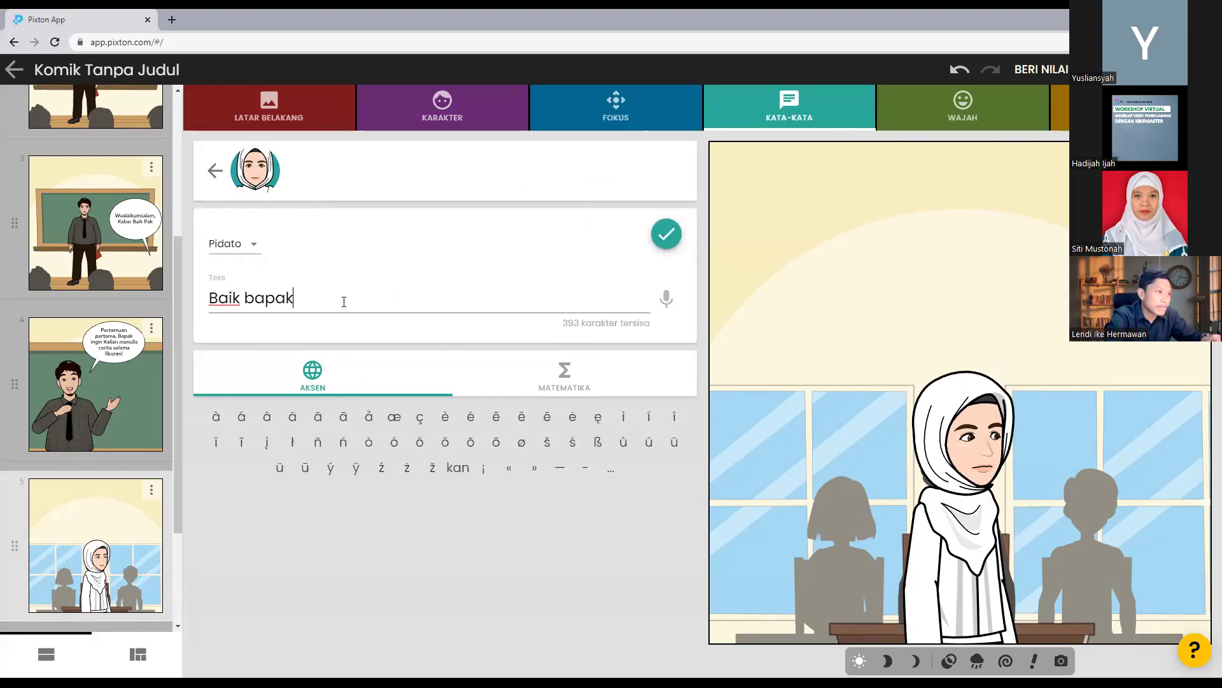
text(,)
key(shift)
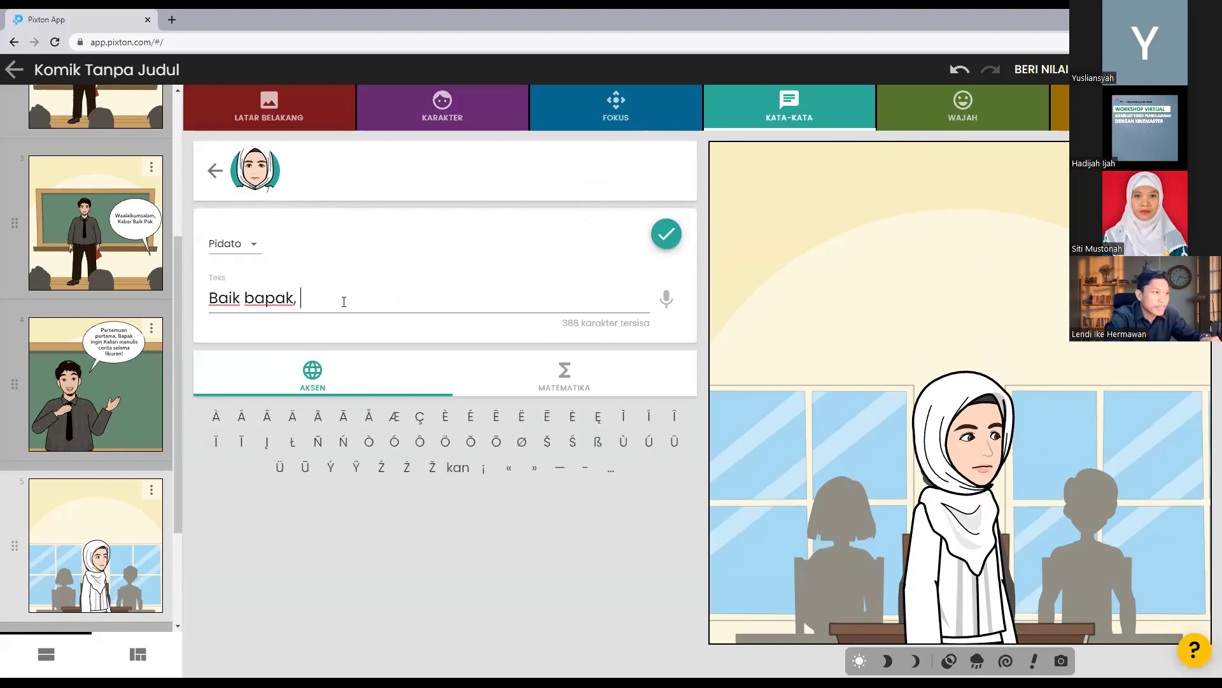
text(Apakah Boleh )
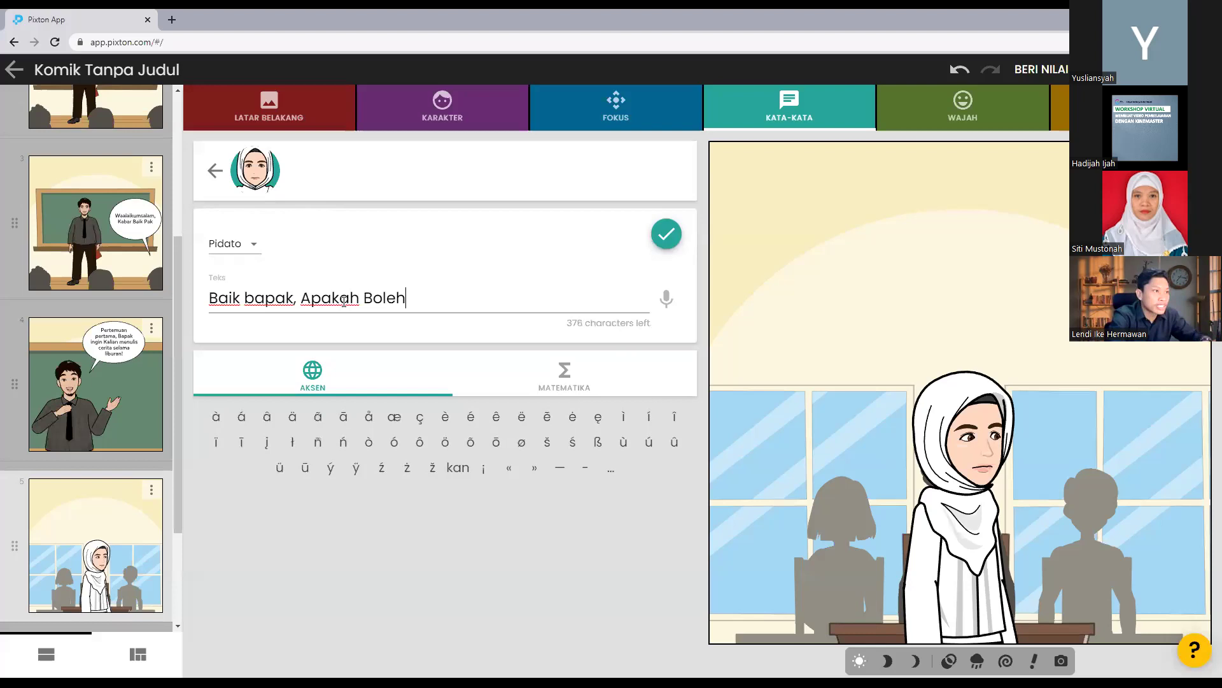
text(mengerjakan)
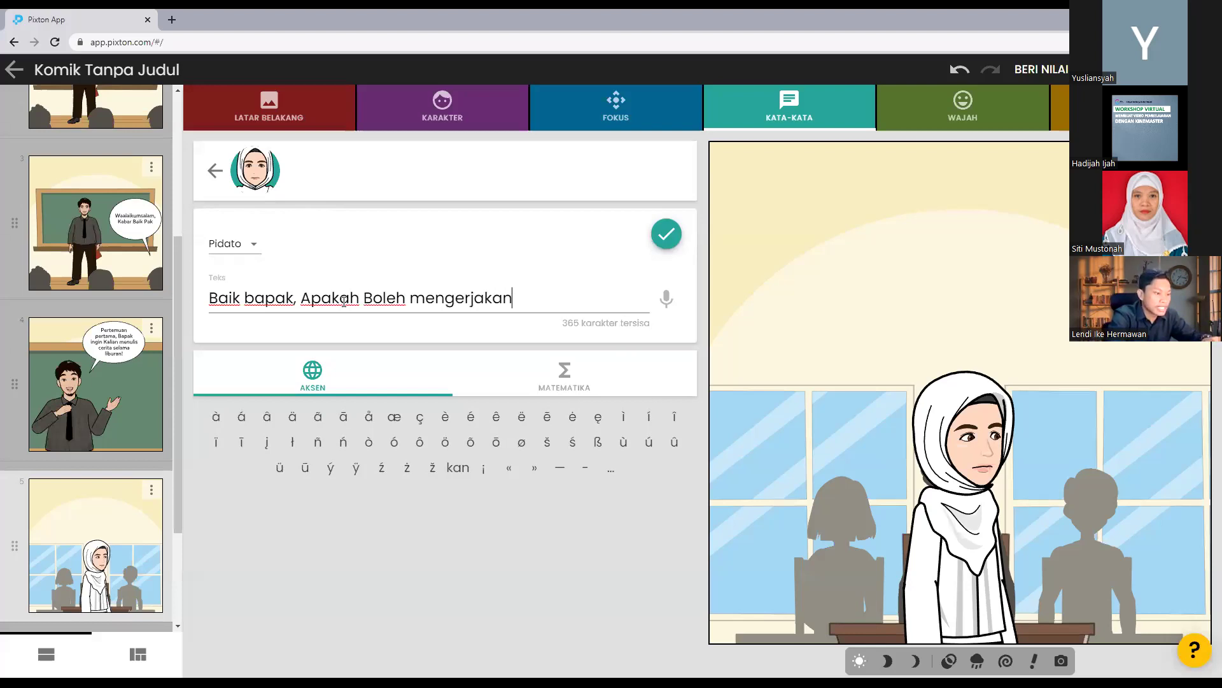
text( di )
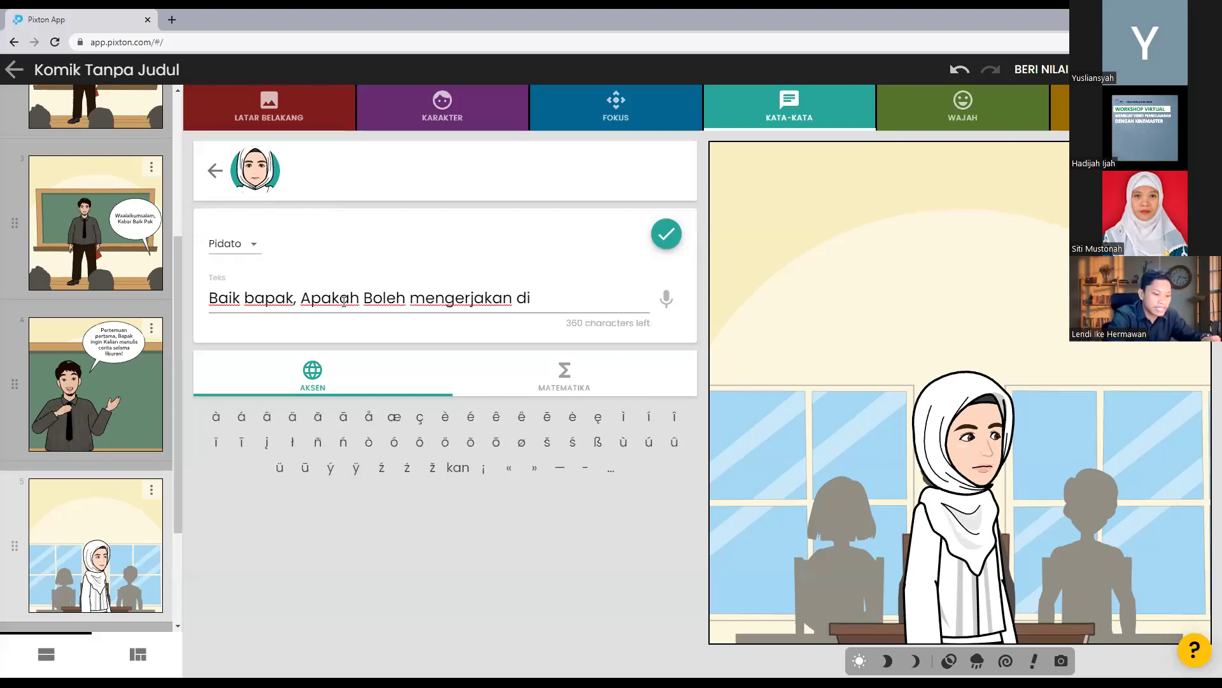
text(luar kelas?)
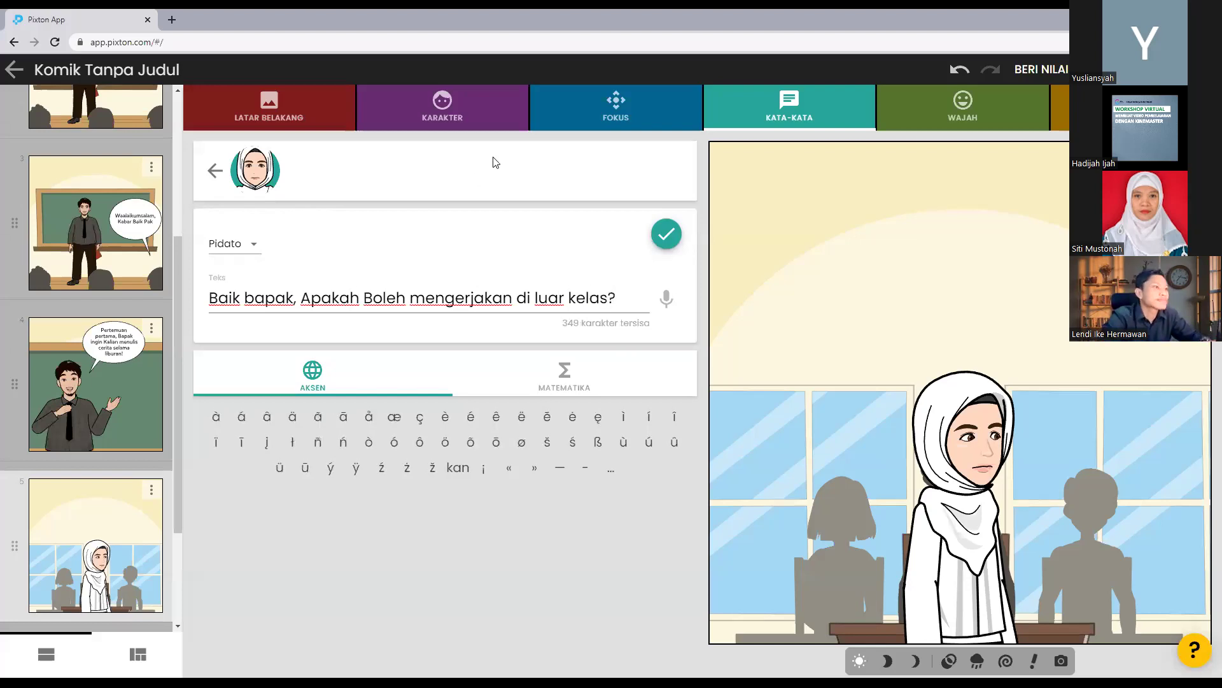
click(666, 234)
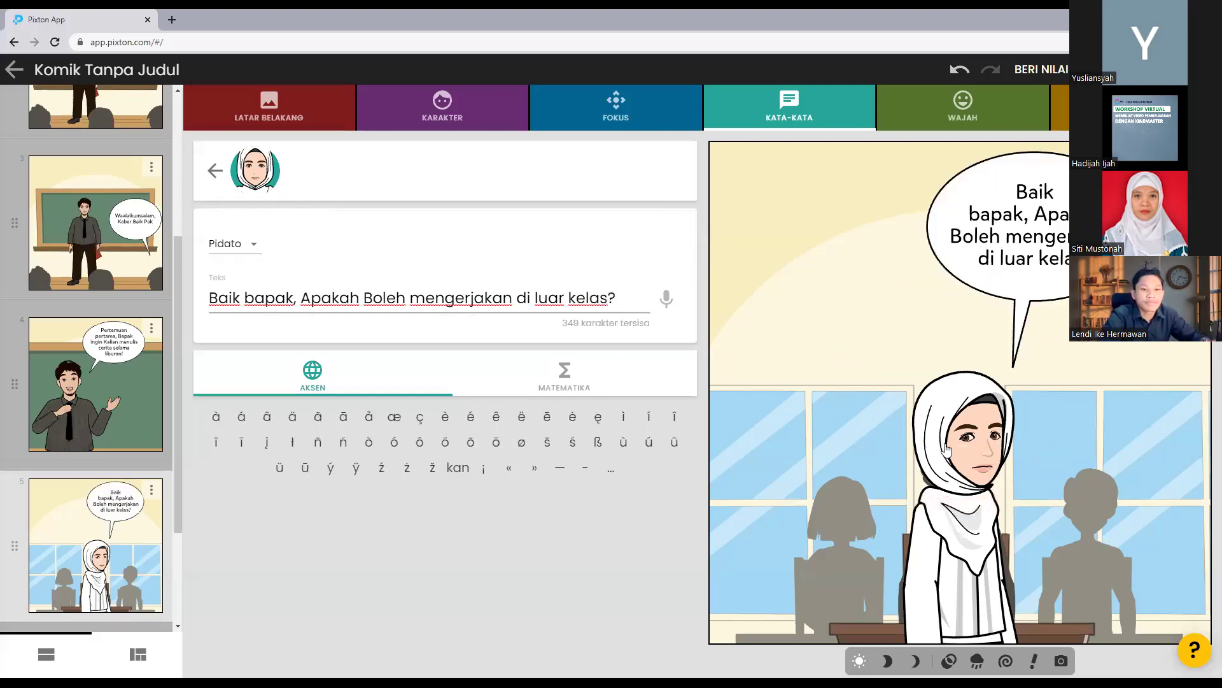
drag(1010, 273, 1062, 340)
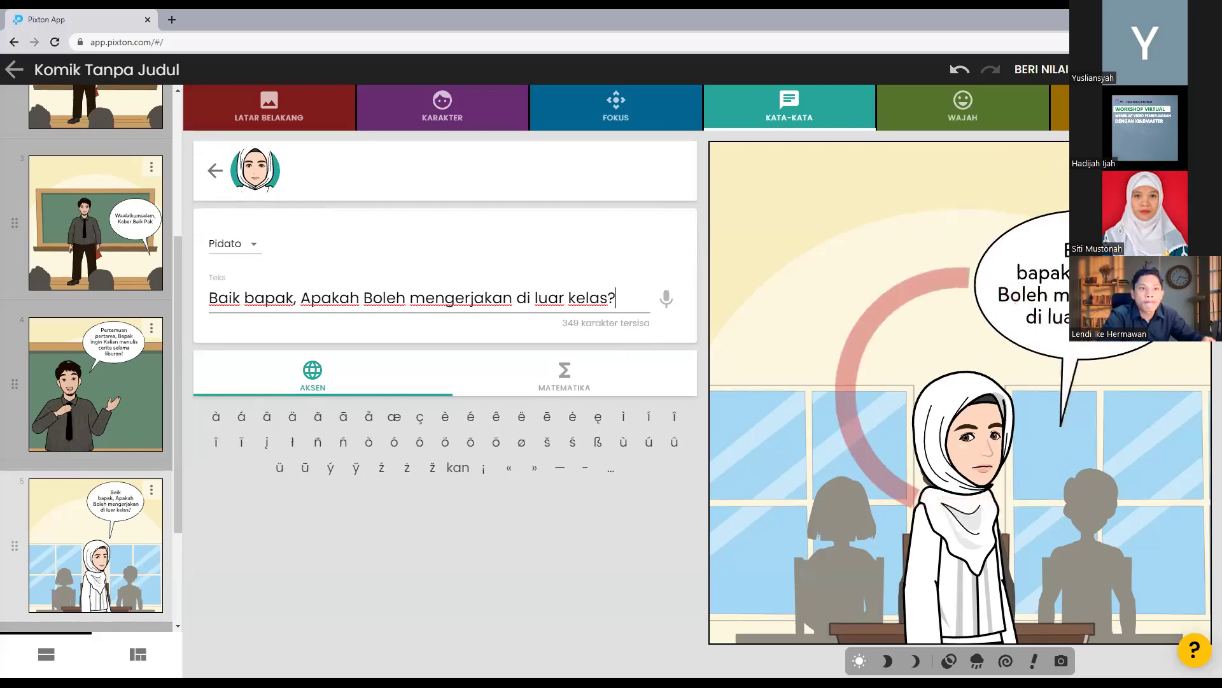
- Set the girl's facial expression in the fifth panel to the one with raised eyebrows and a small open mouth
click(1017, 112)
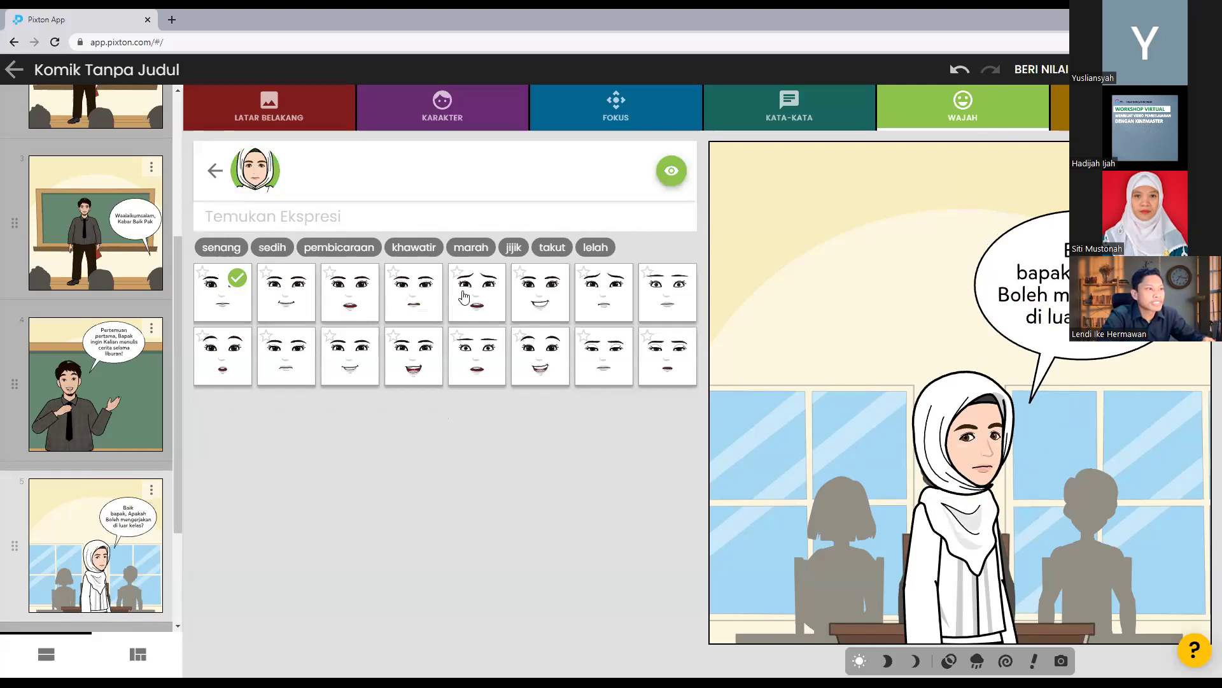
click(464, 297)
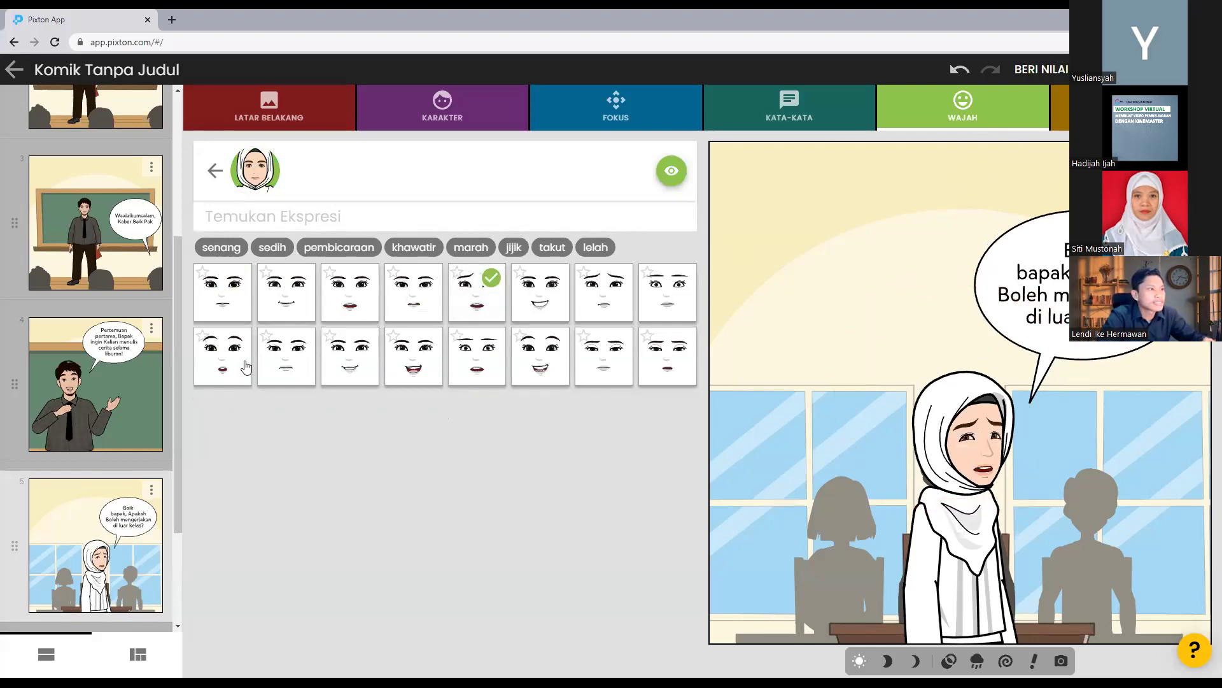
click(245, 367)
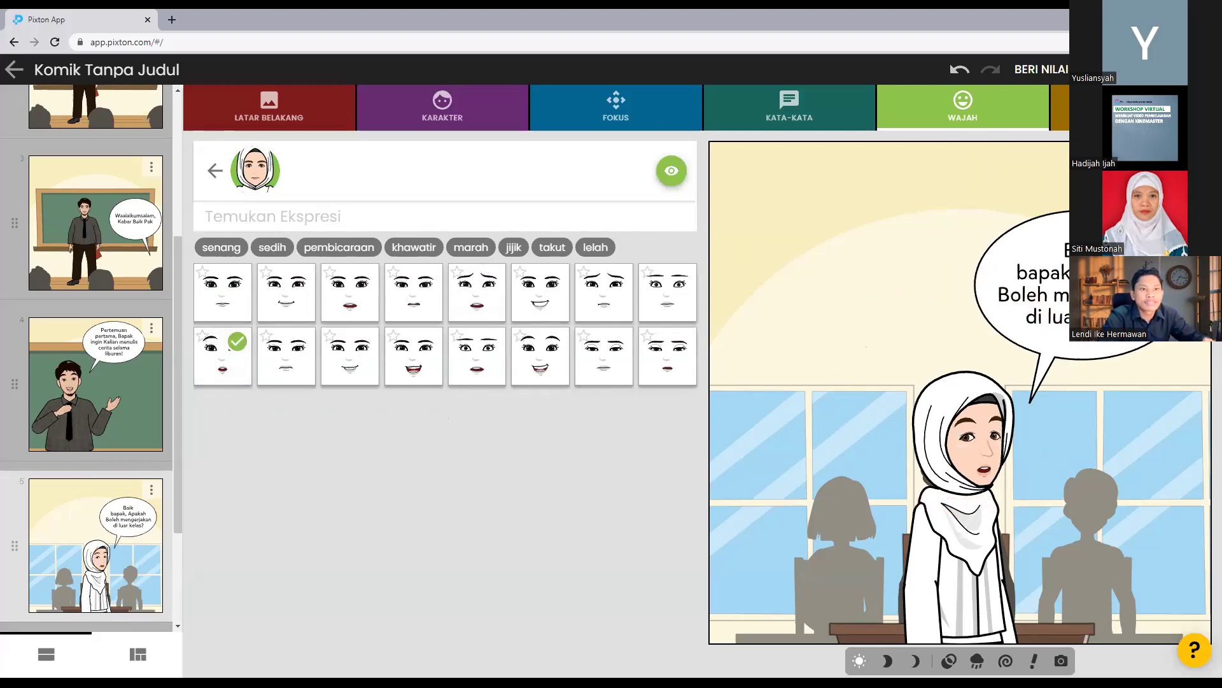
- Pose the girl in the fifth panel facing forward with one hand on her hip and the other arm held out
click(1060, 113)
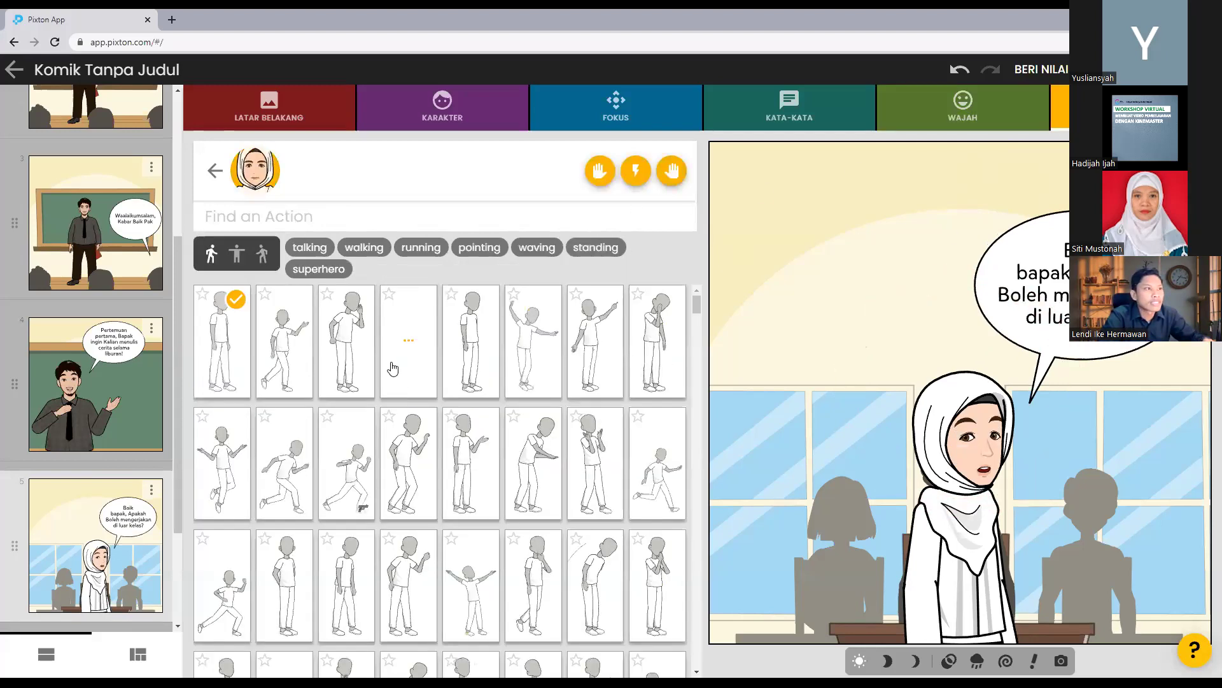
click(238, 258)
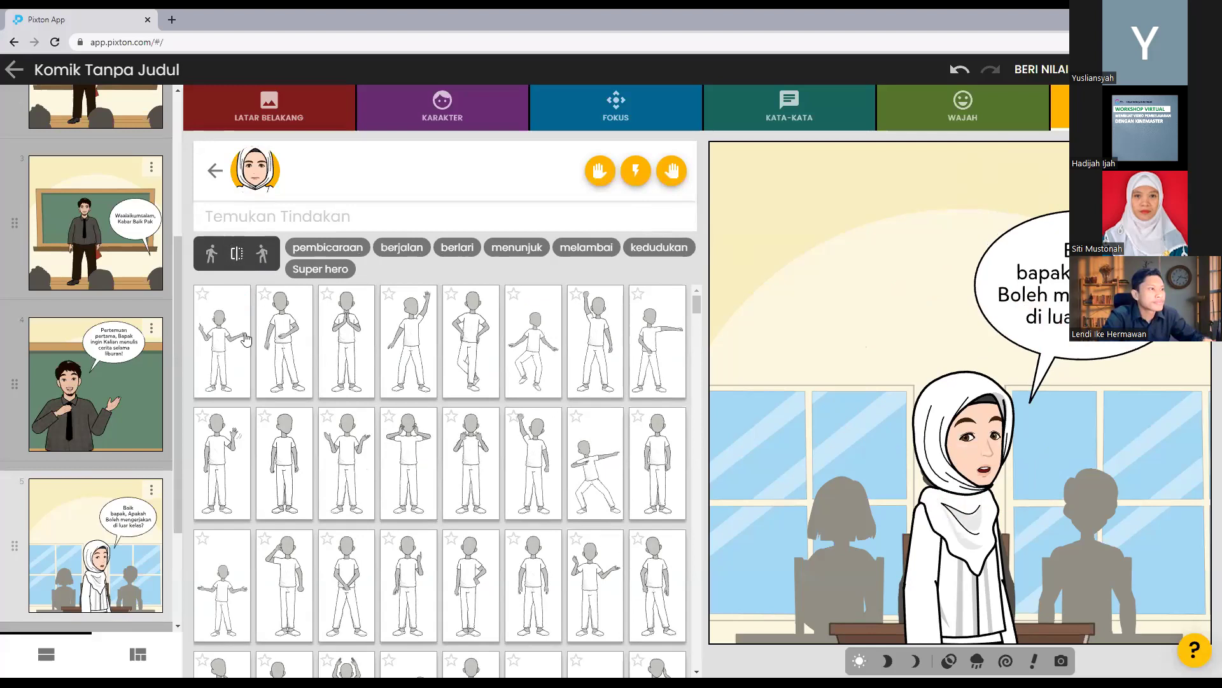
click(412, 328)
scroll(462, 449, down, 2)
scroll(532, 475, down, 4)
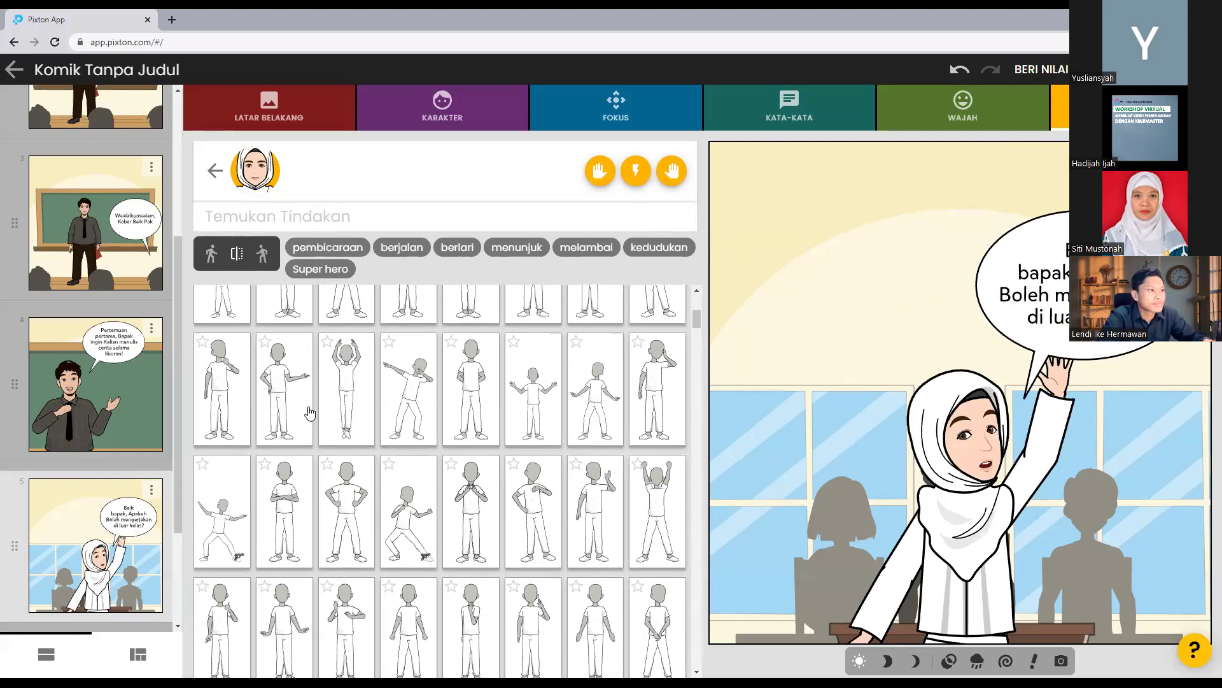
click(309, 413)
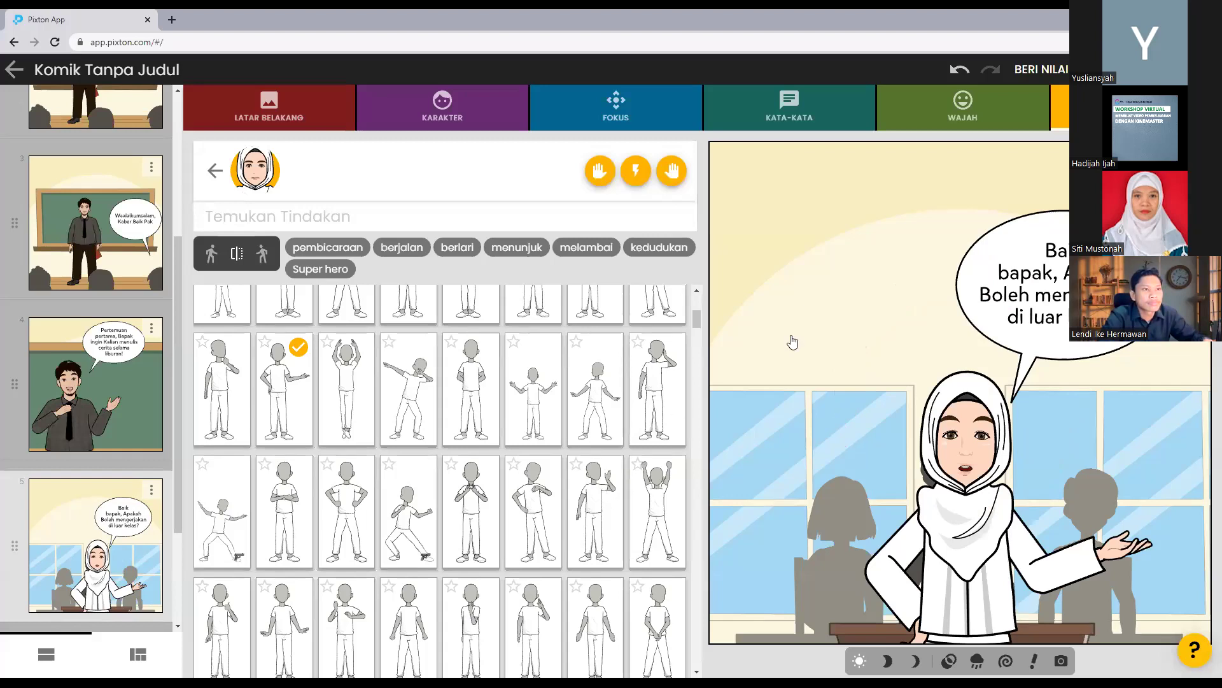
scroll(471, 417, up, 6)
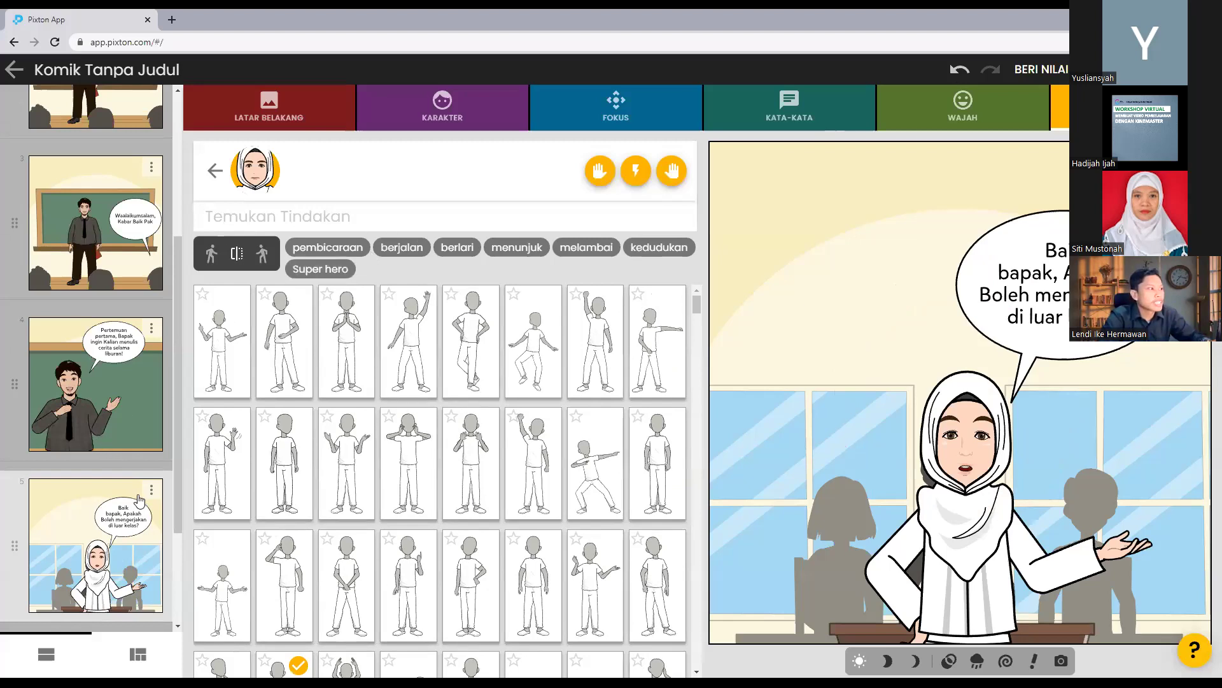
- Add a new panel after the girl's answer in the fifth panel
scroll(131, 506, down, 3)
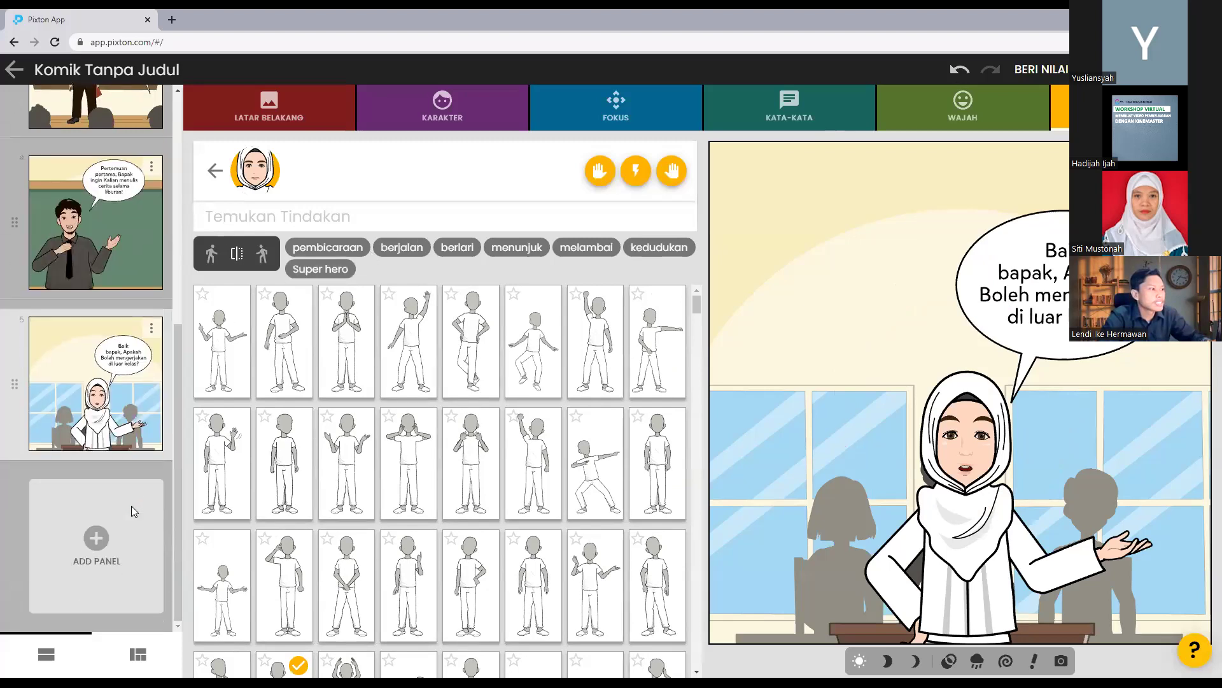
click(99, 517)
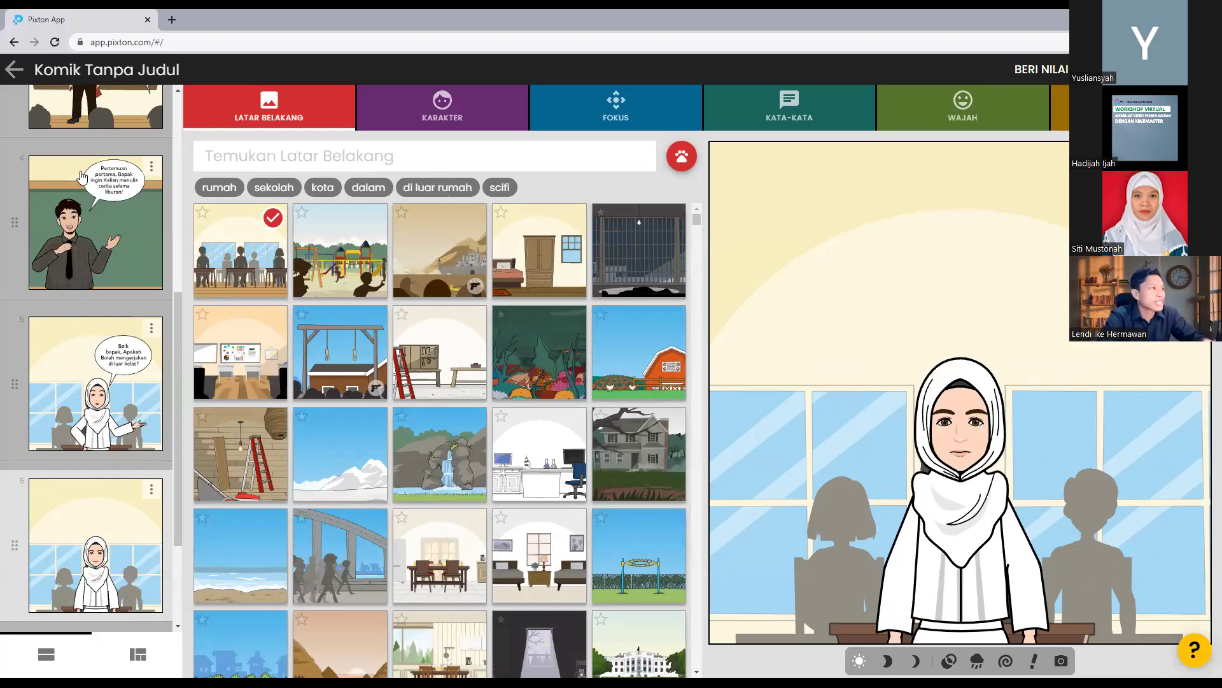
- Try to reuse the teacher's scene from the fourth panel by copying that panel
click(152, 171)
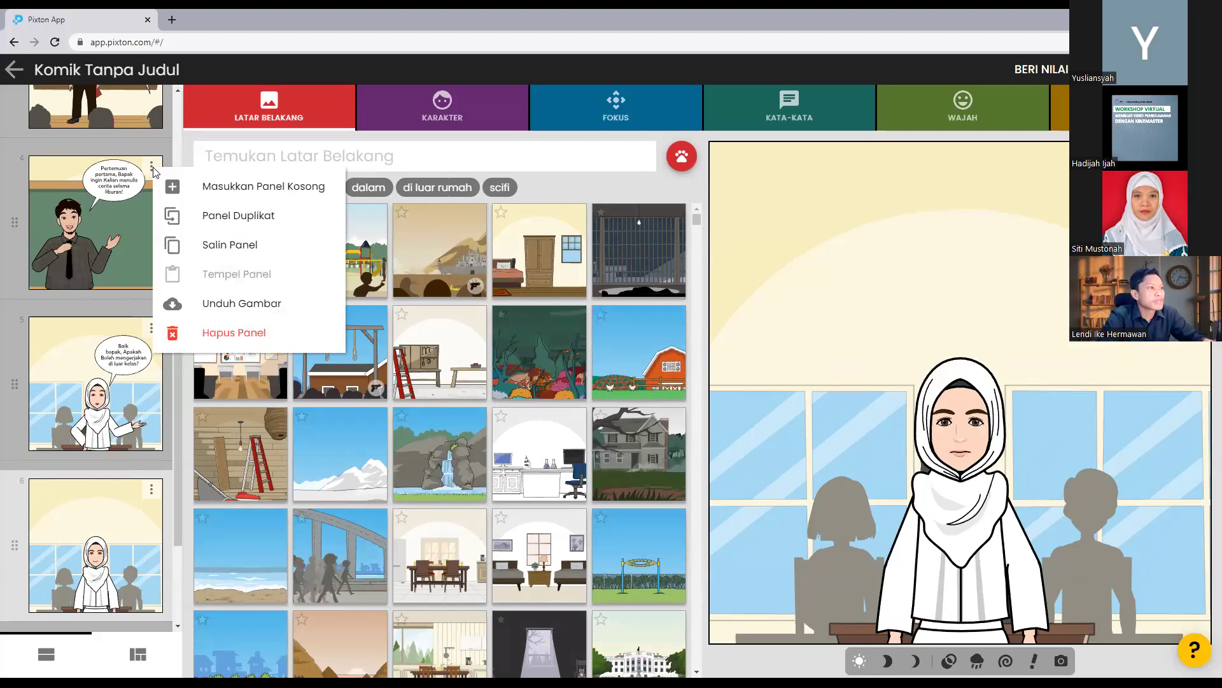
click(237, 244)
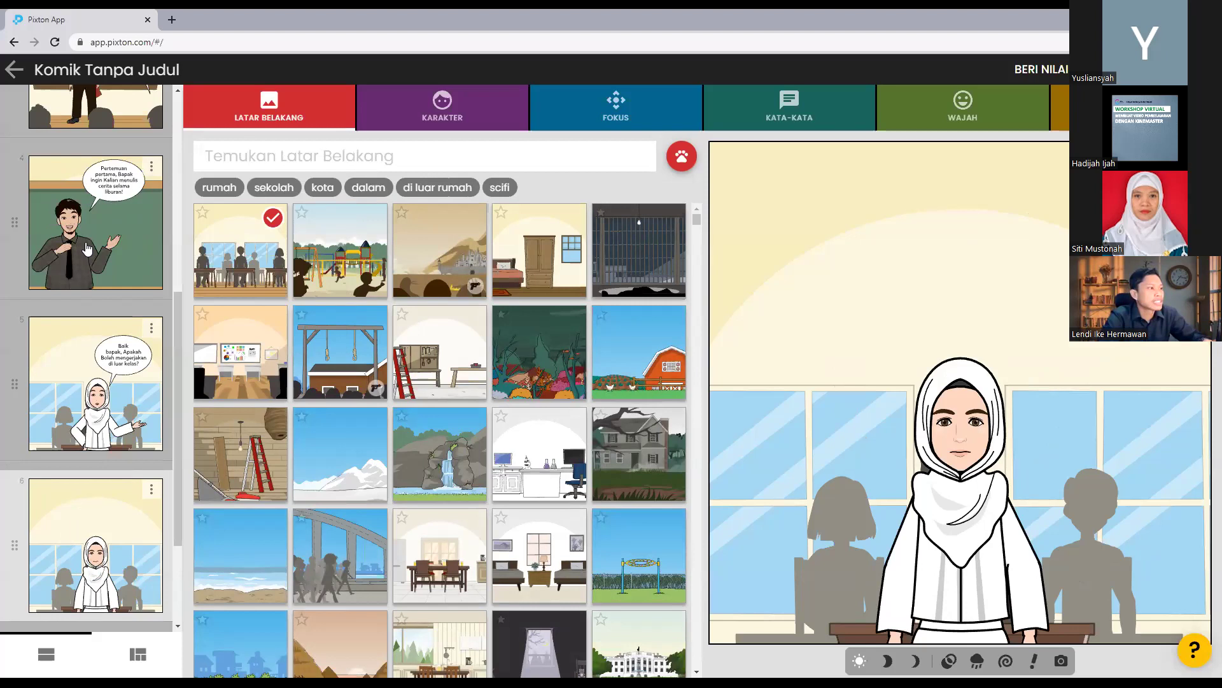
scroll(120, 344, down, 3)
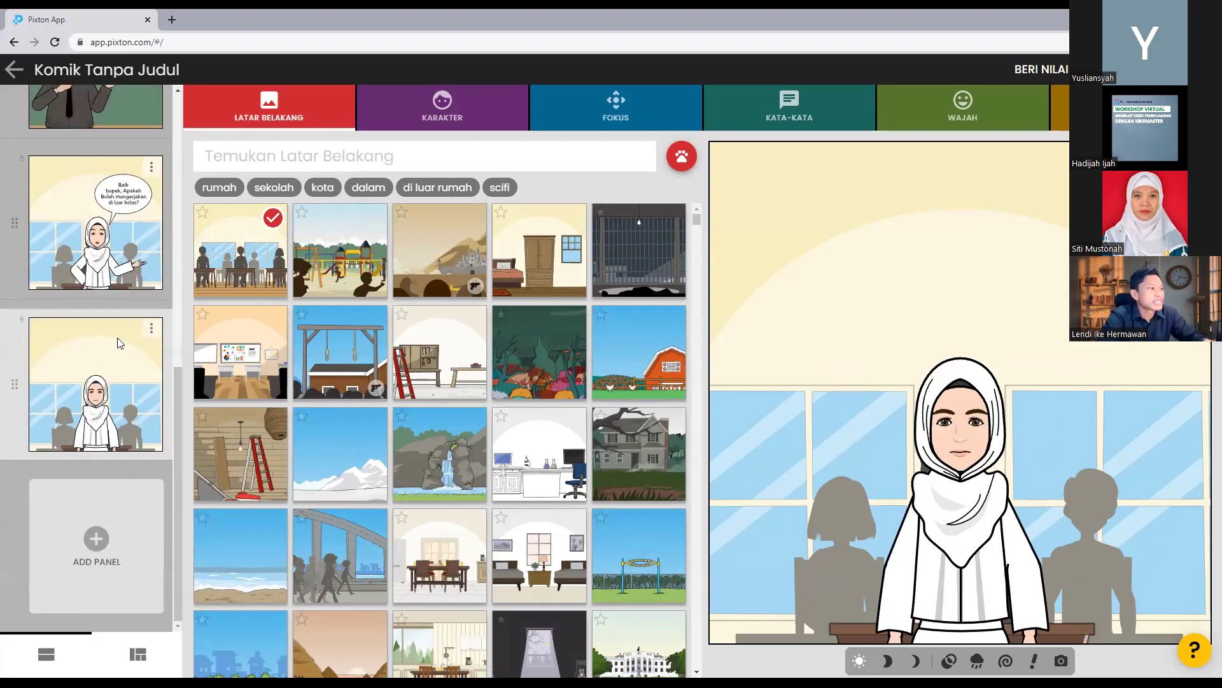
scroll(116, 337, up, 8)
scroll(116, 338, down, 3)
scroll(116, 337, down, 4)
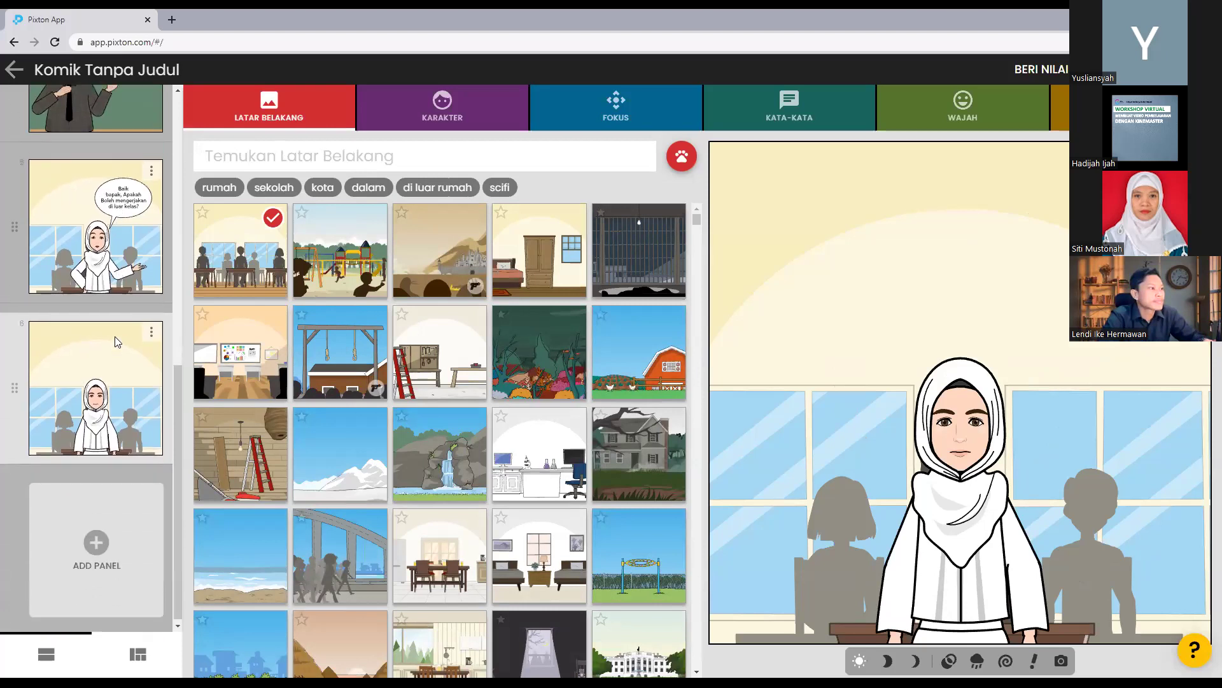
scroll(114, 336, up, 7)
click(152, 324)
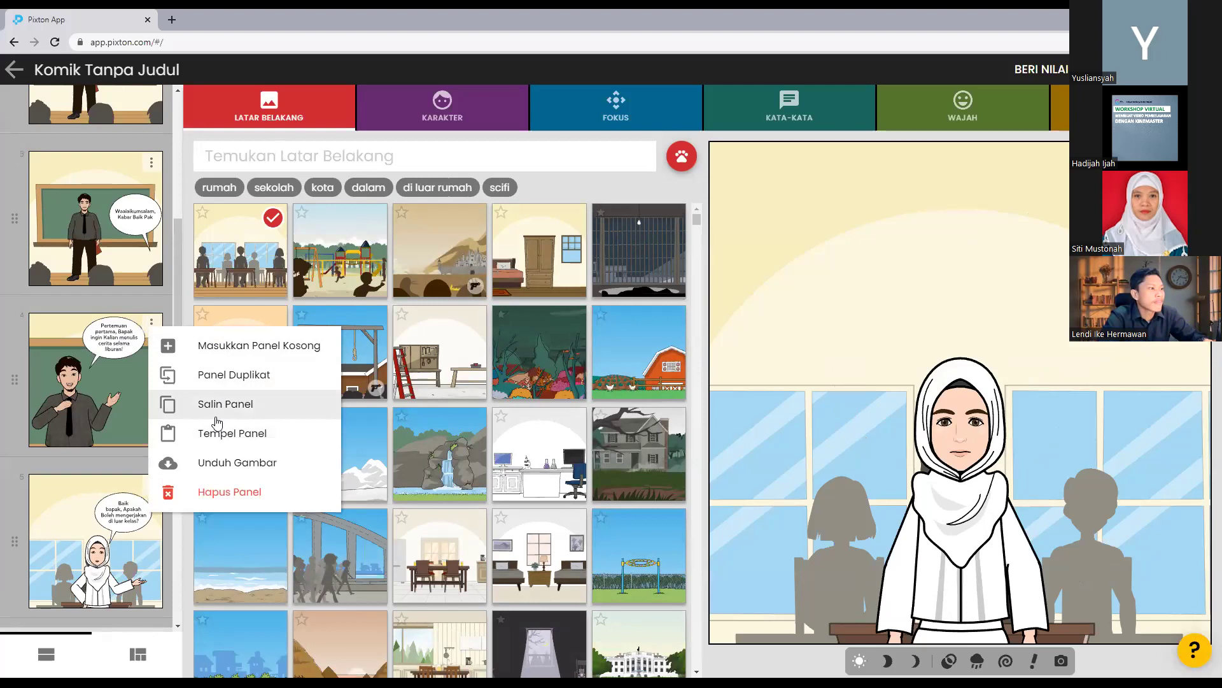
click(94, 458)
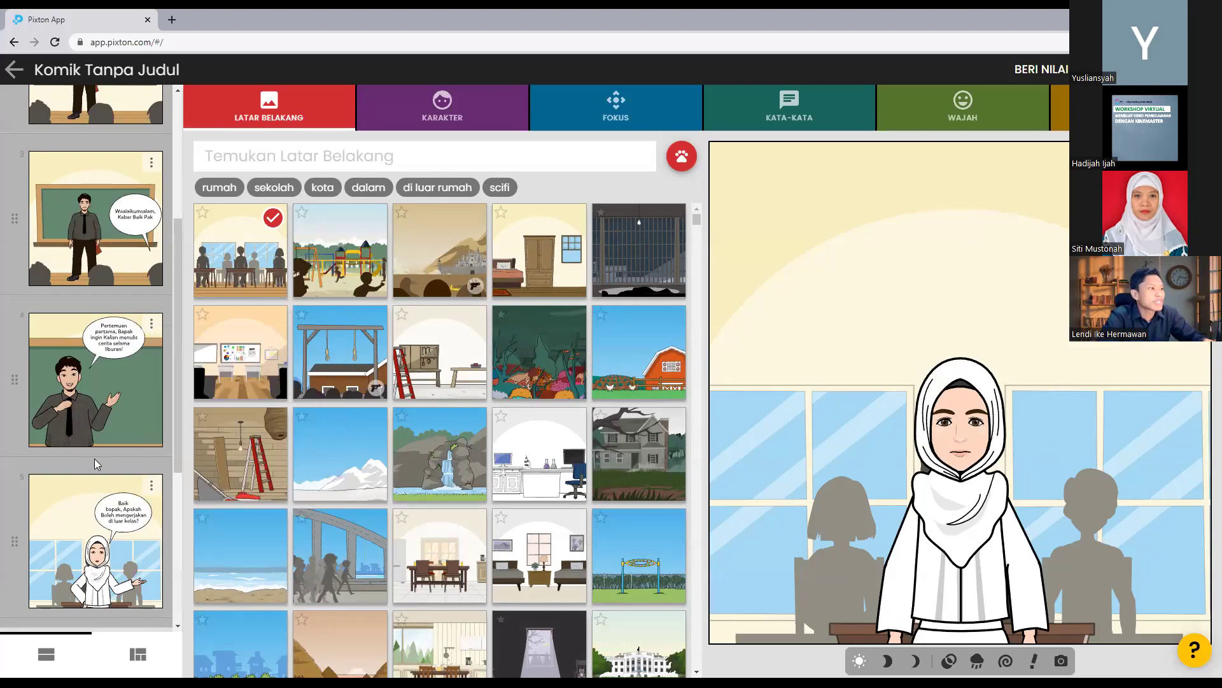
click(151, 324)
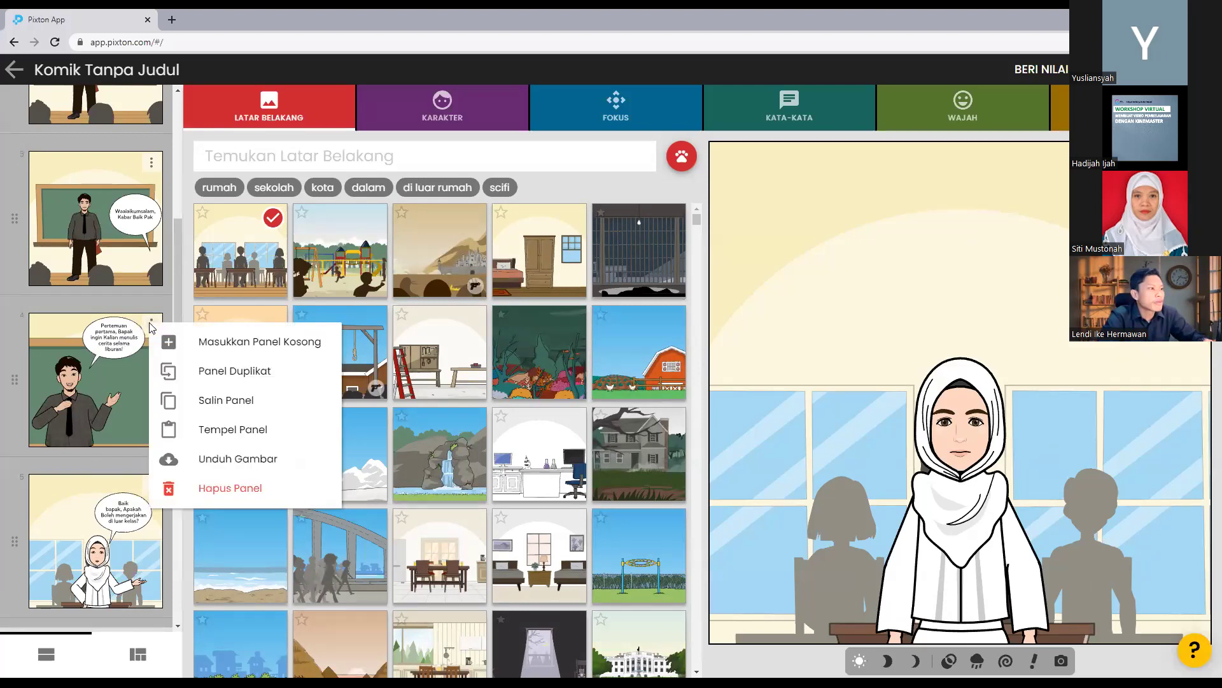
click(93, 464)
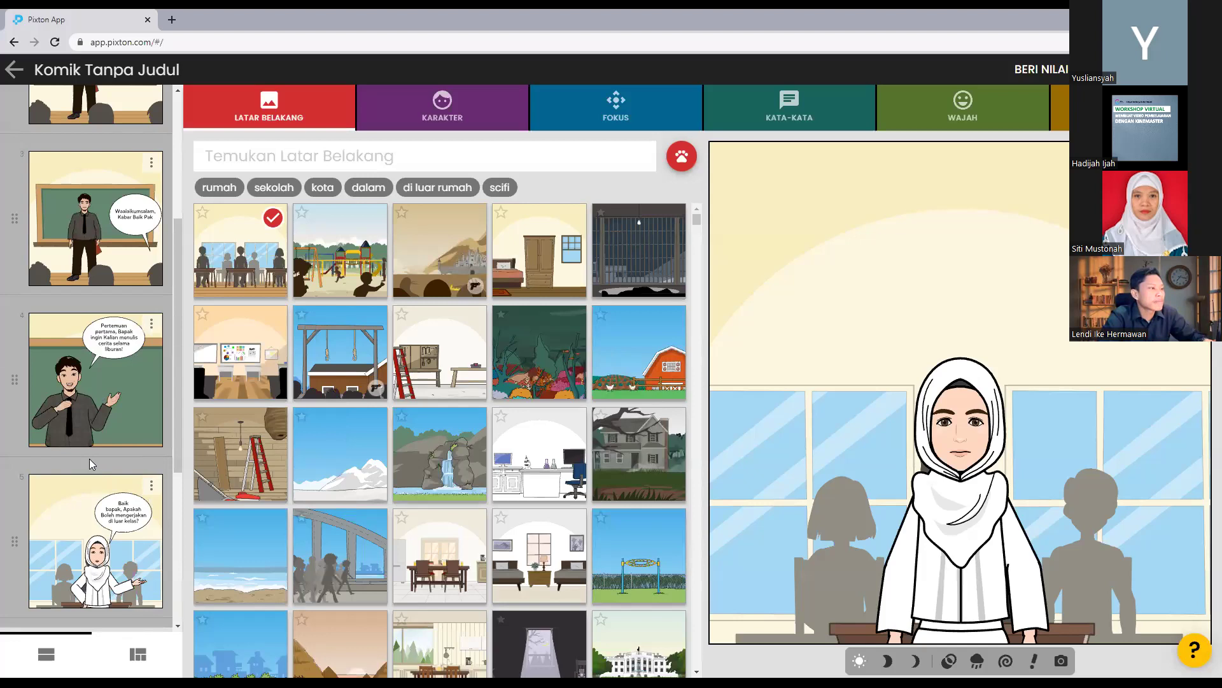
- Duplicate the teacher's fourth panel and move the duplicate directly after the panel with the girl's answer
click(153, 324)
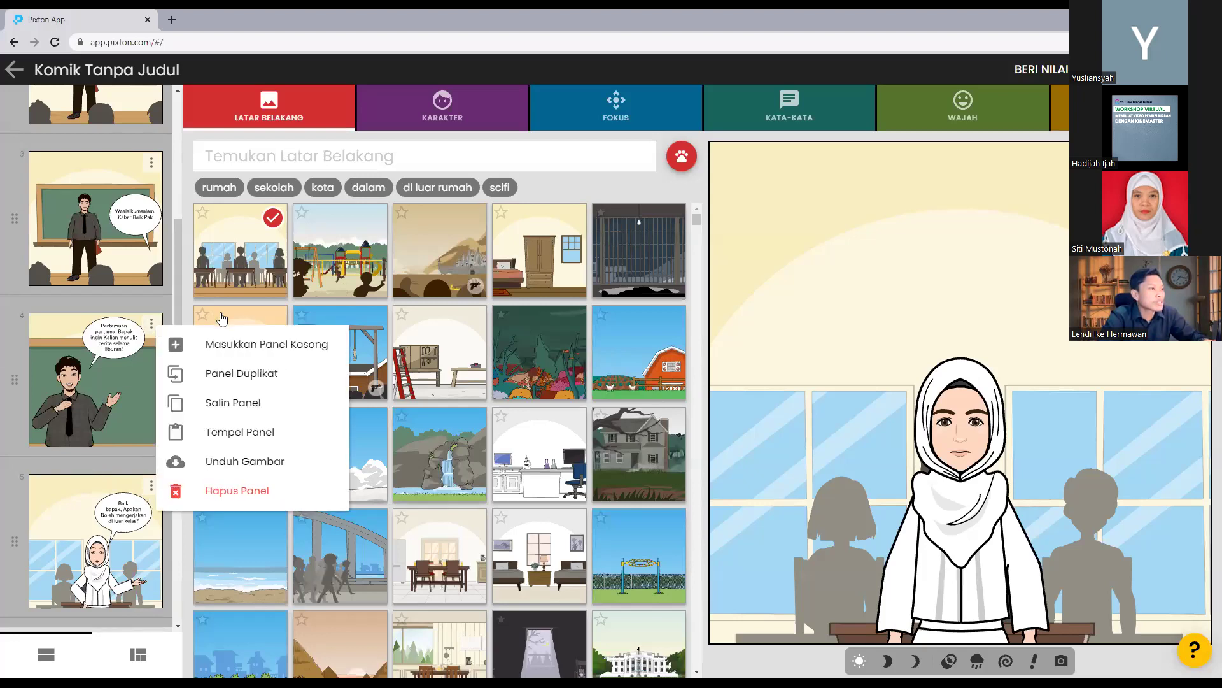
click(237, 376)
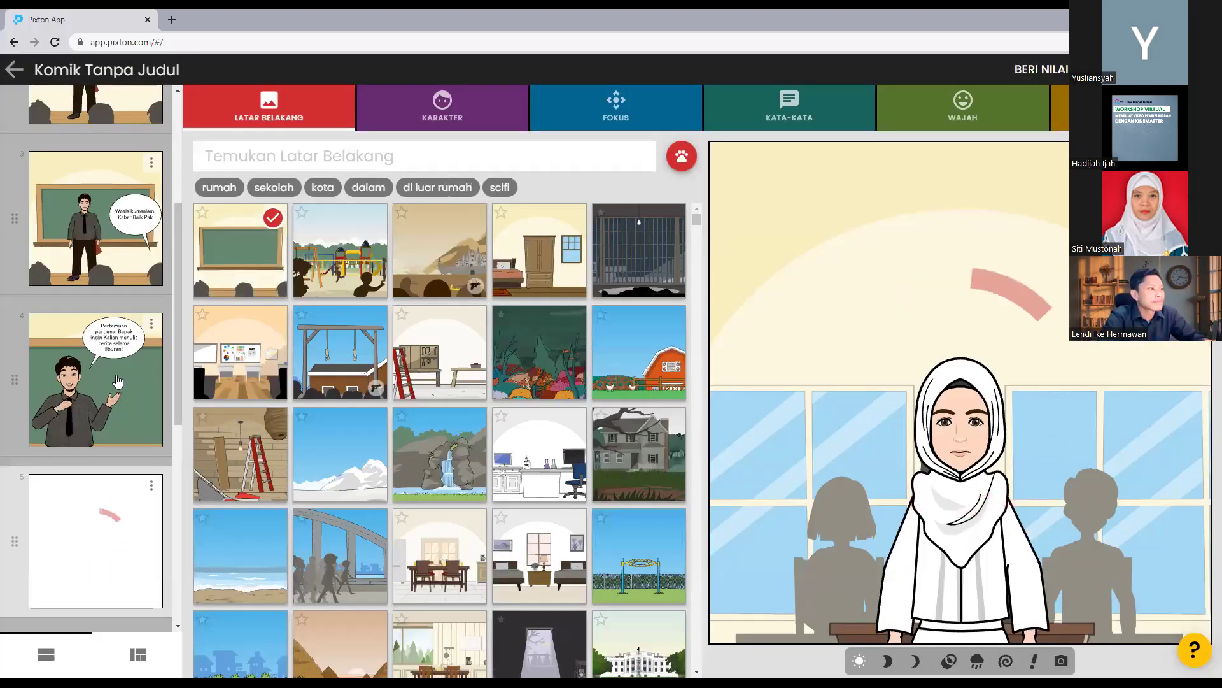
scroll(118, 381, down, 3)
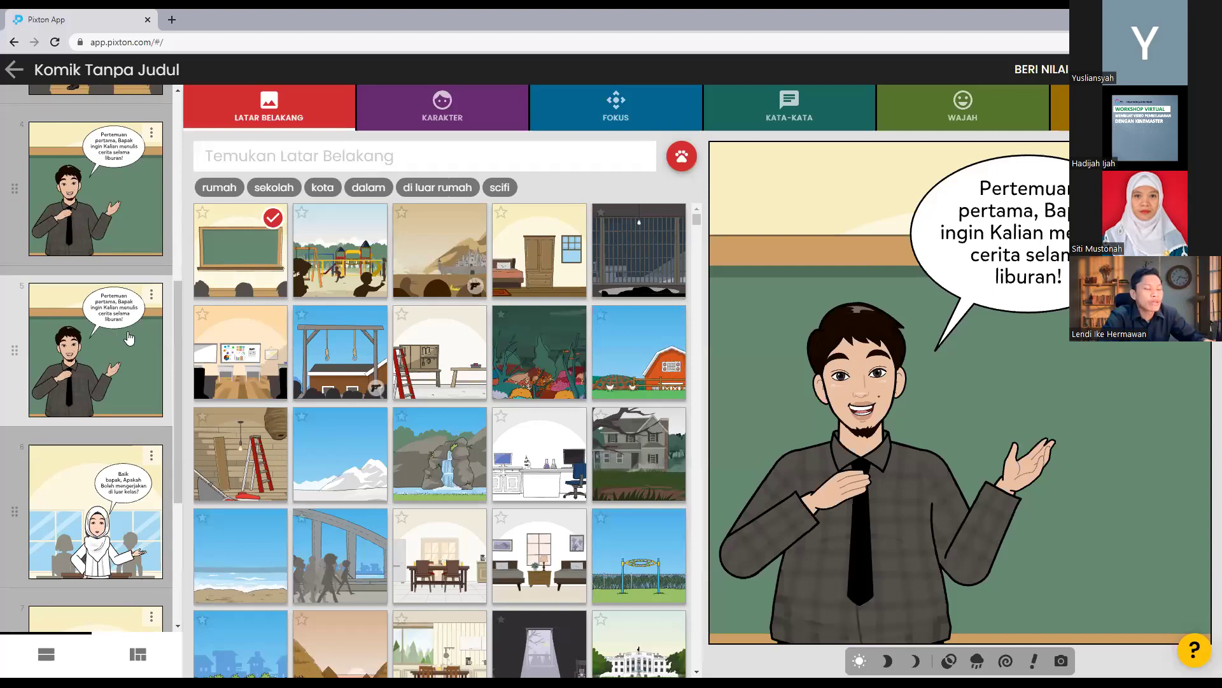
click(153, 293)
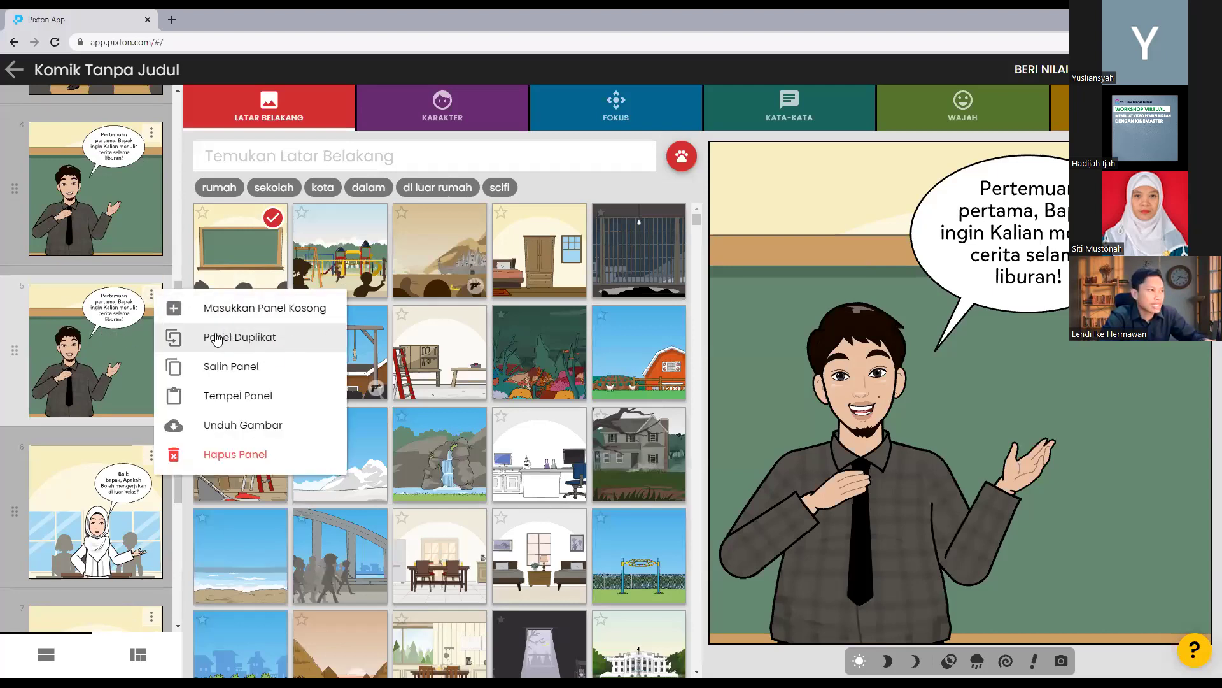
click(113, 347)
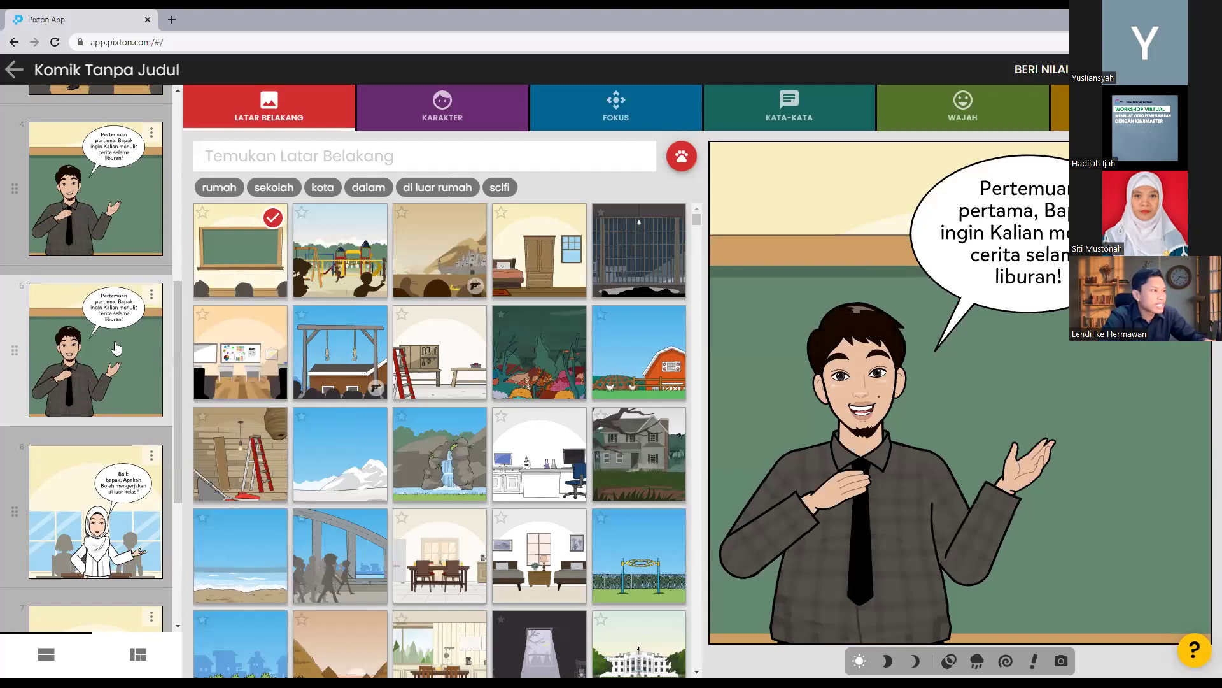
drag(117, 348, 126, 479)
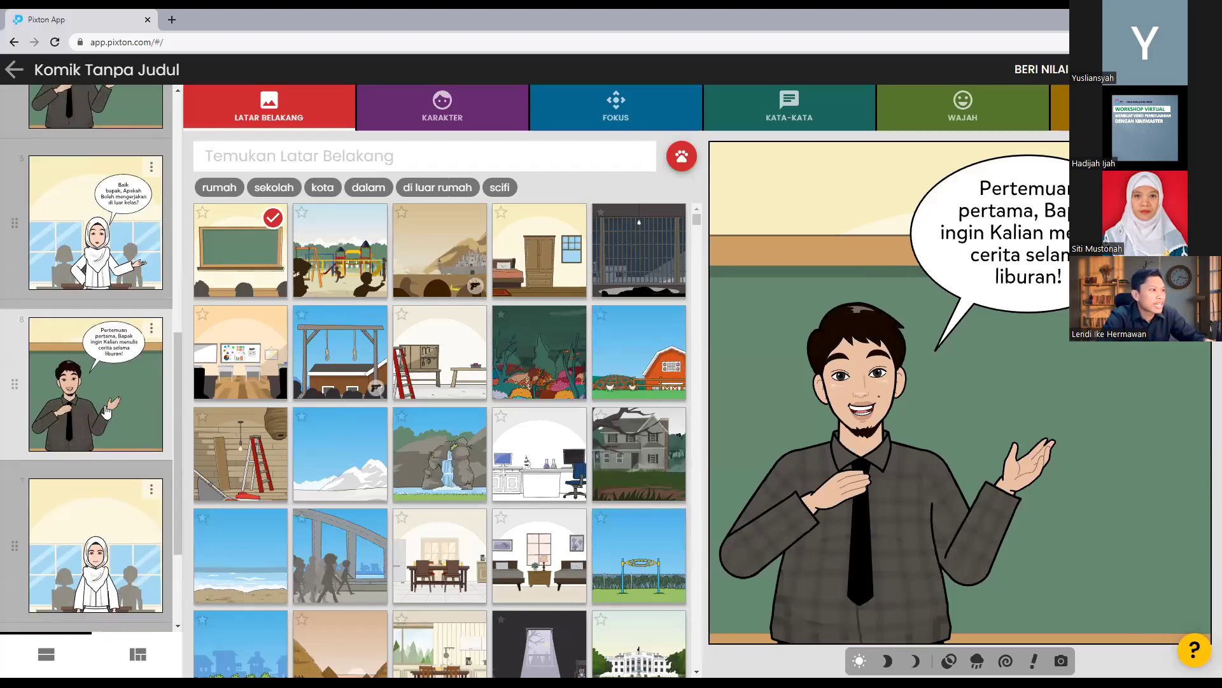
- Replace the teacher's speech in the sixth panel with "Silahkan, Boleh di luar kelas"
click(447, 110)
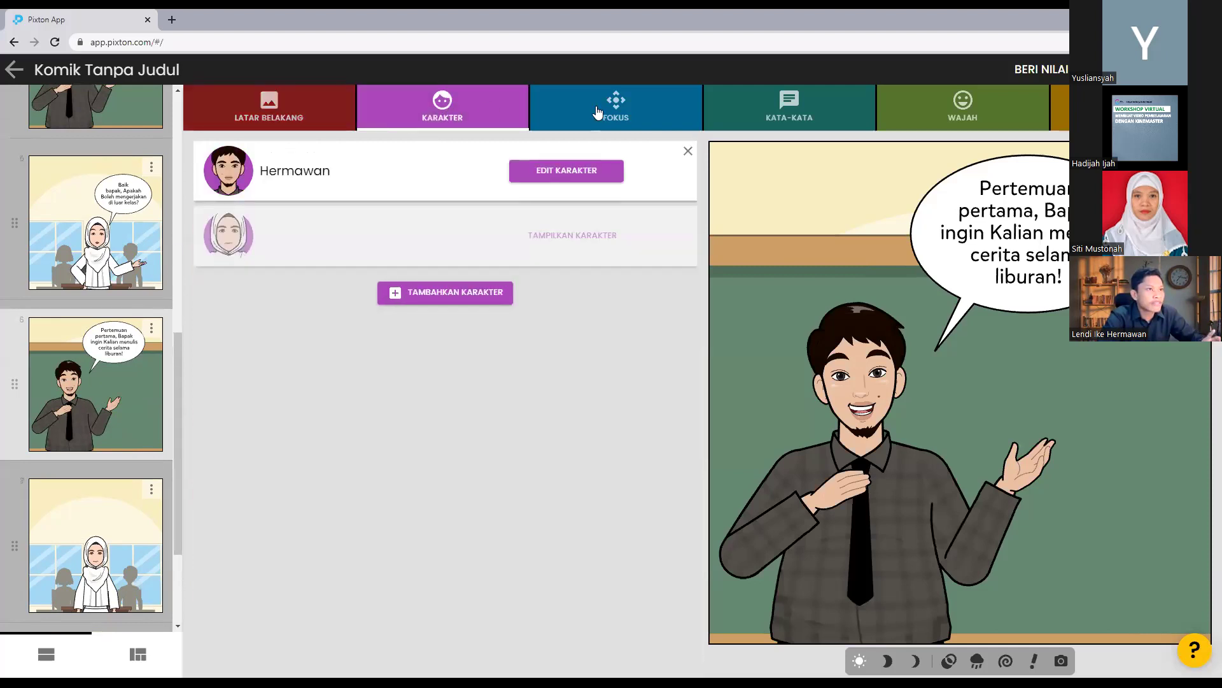
click(811, 116)
click(560, 201)
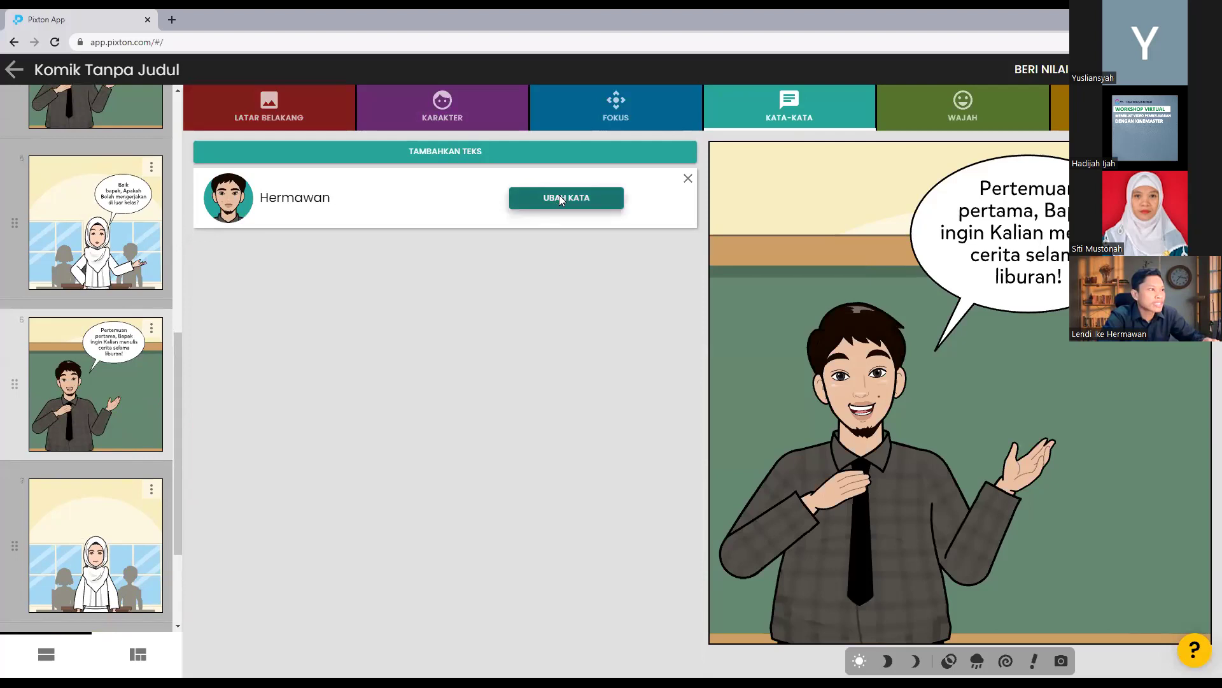
drag(332, 317, 204, 284)
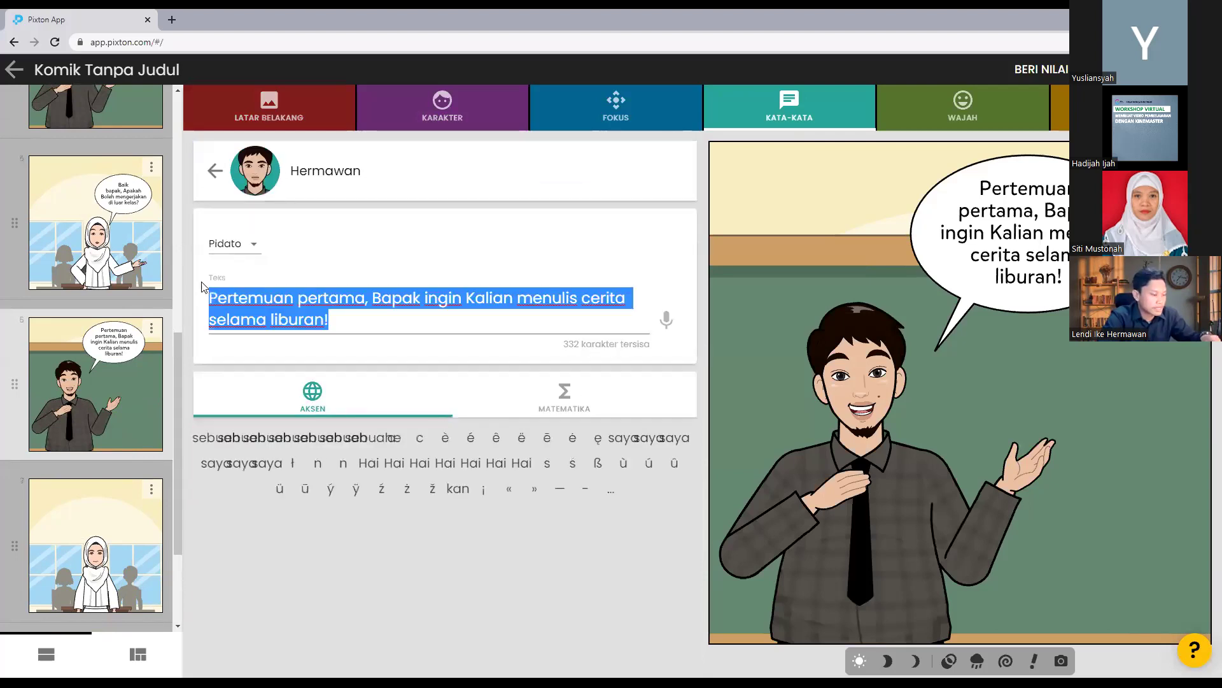
text(Silahkan)
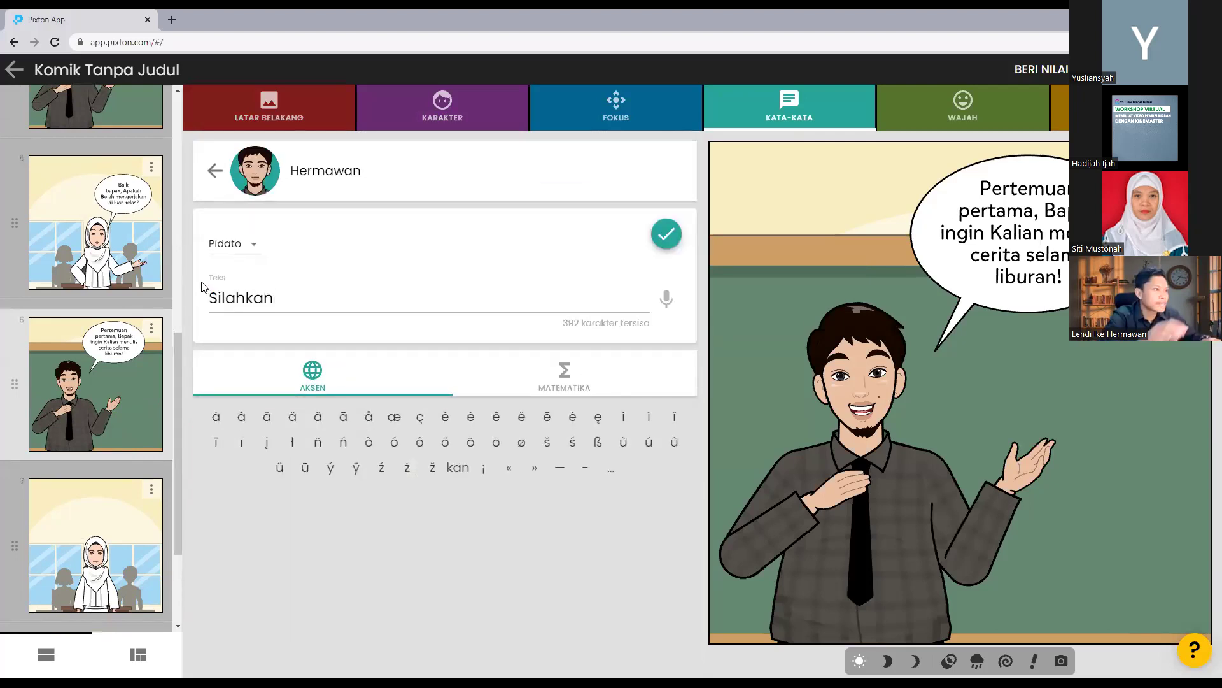
text(, )
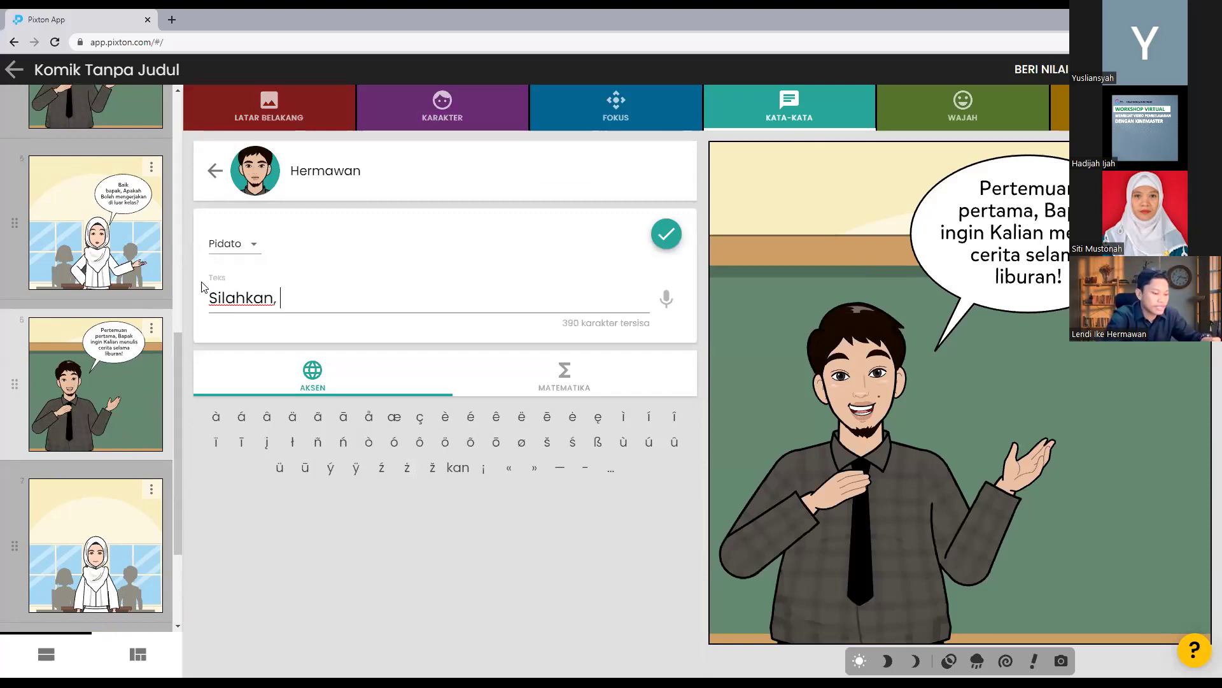
text(Boleh )
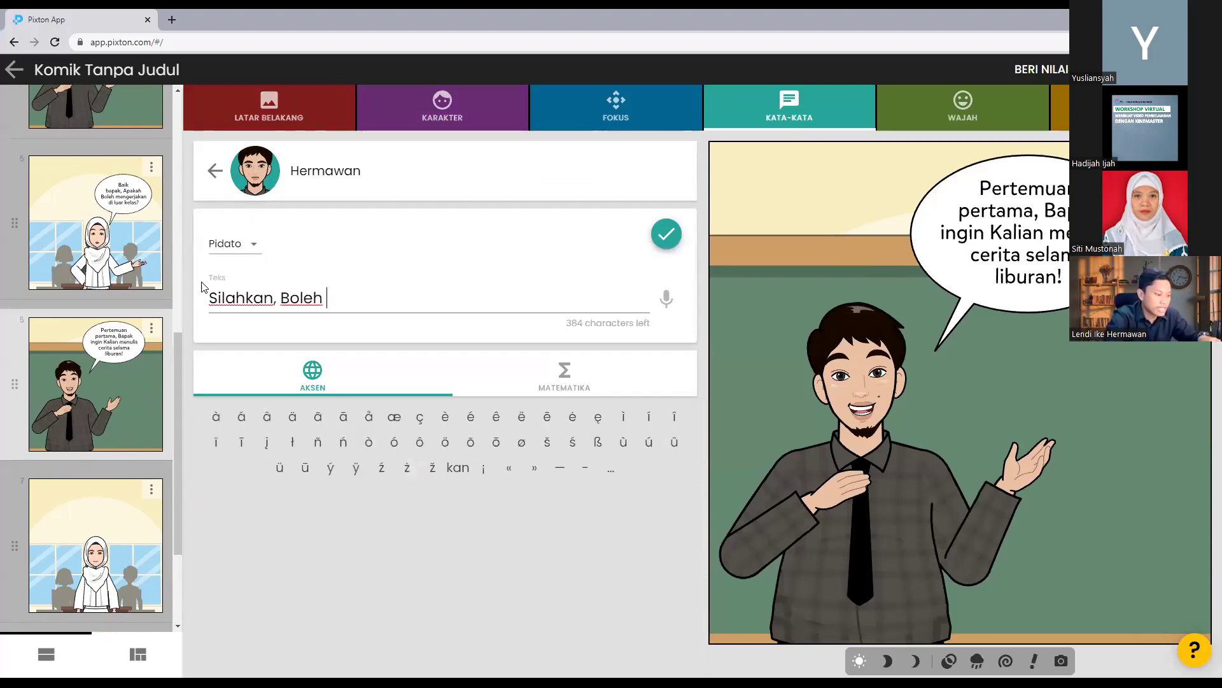
text(di luar kelas)
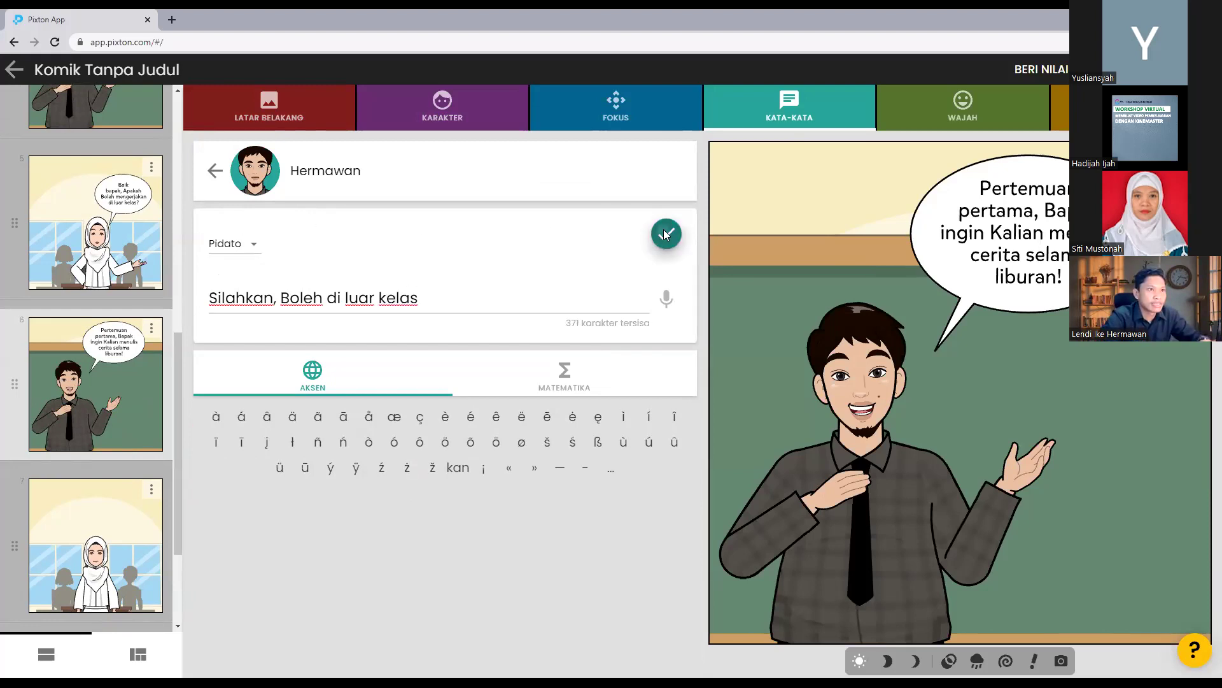
click(666, 233)
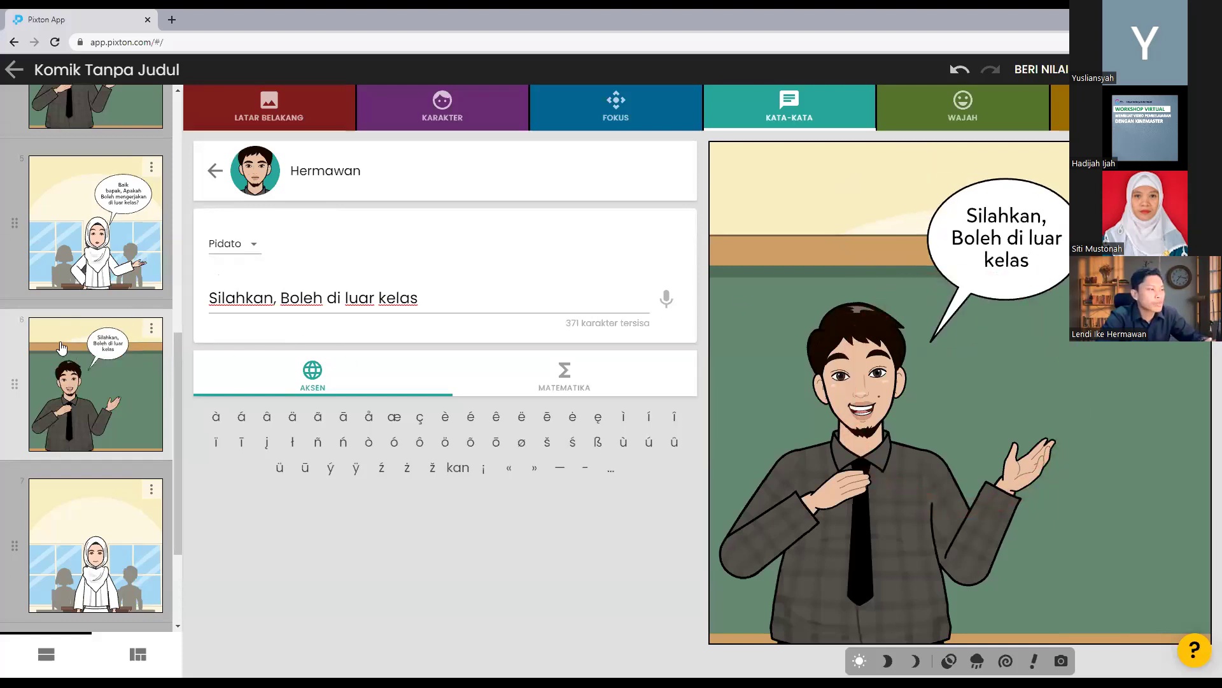
- Change the seventh panel's background to the playground and apply the first regular focus option to show the girl full-length
scroll(81, 364, up, 9)
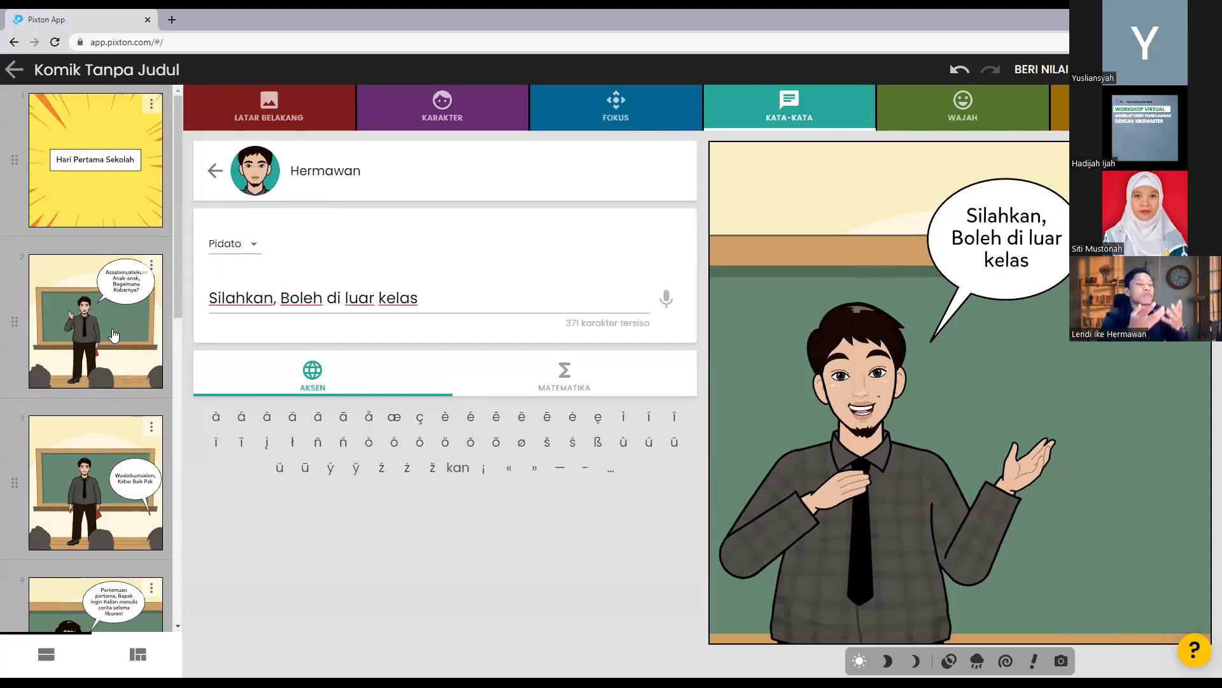
scroll(106, 413, down, 6)
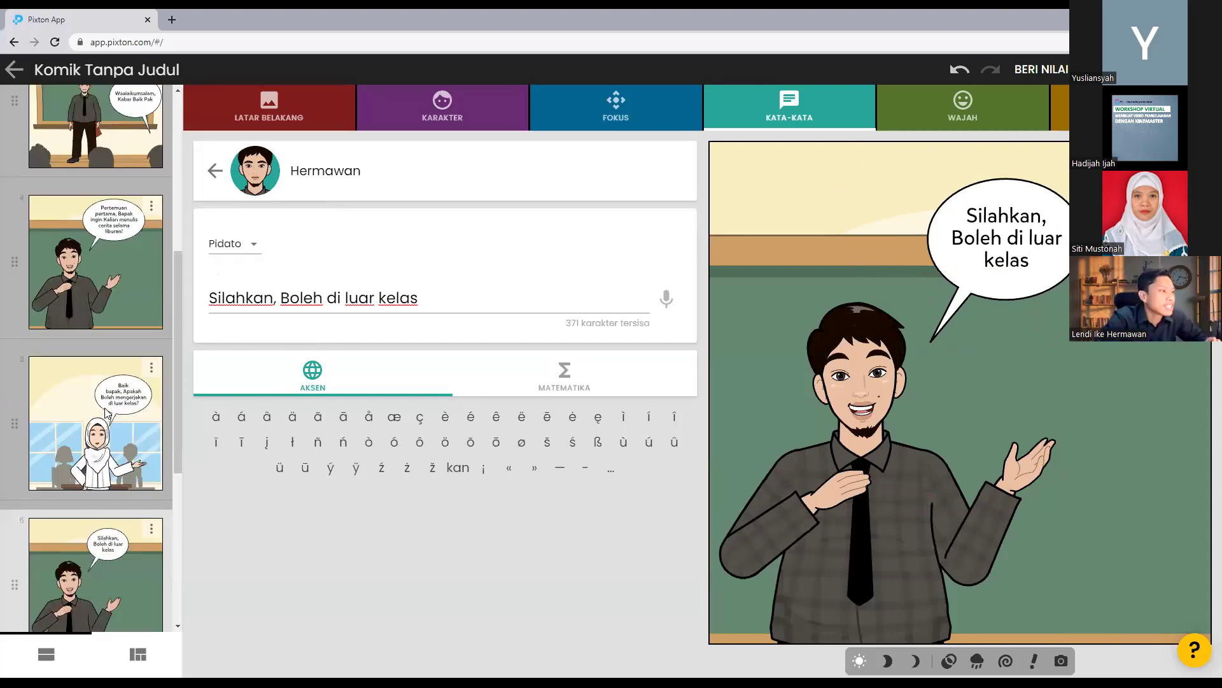
scroll(106, 412, down, 5)
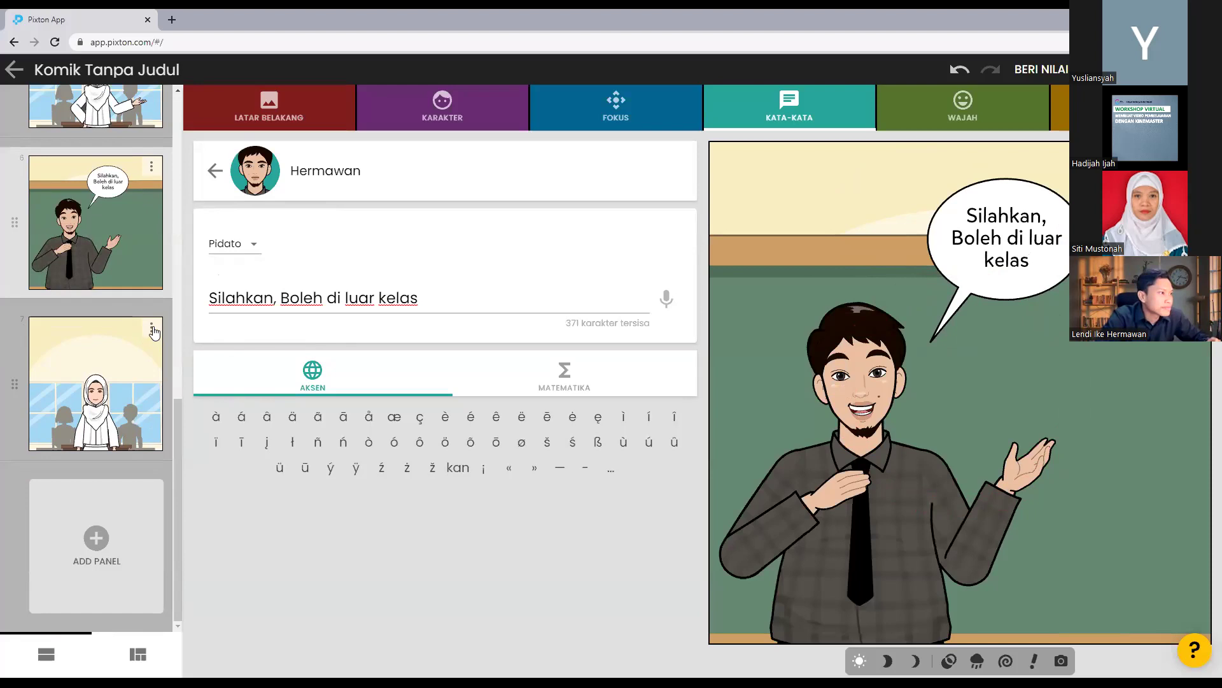
click(116, 363)
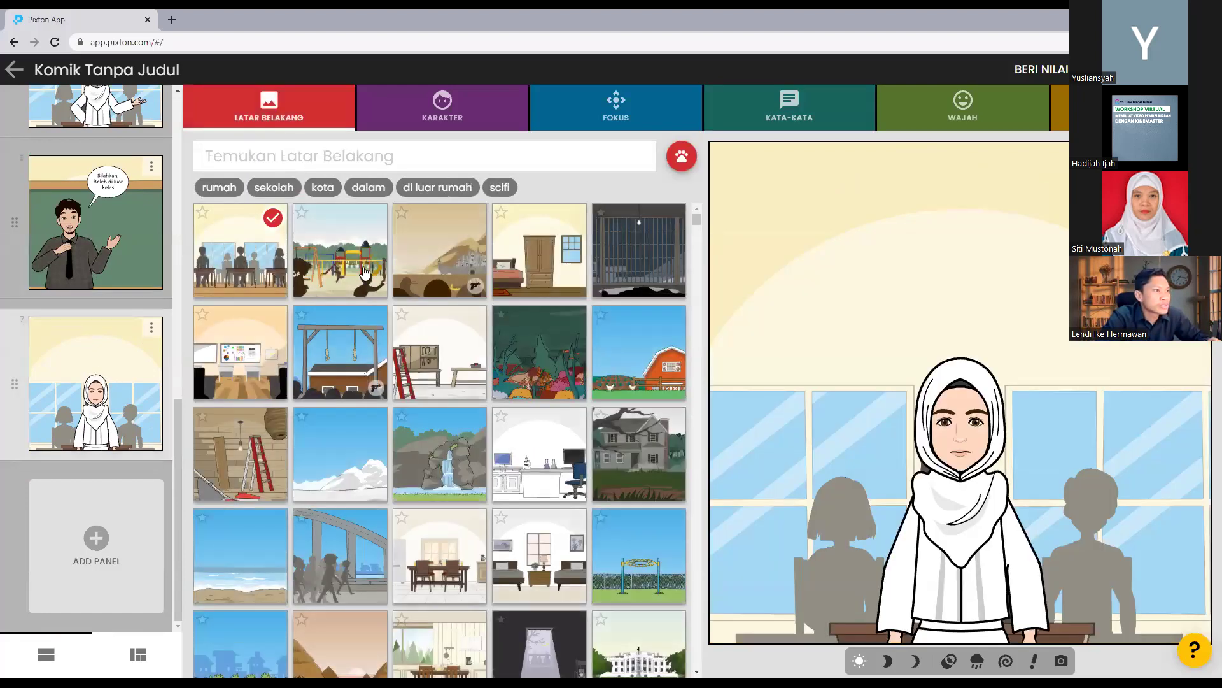
click(338, 261)
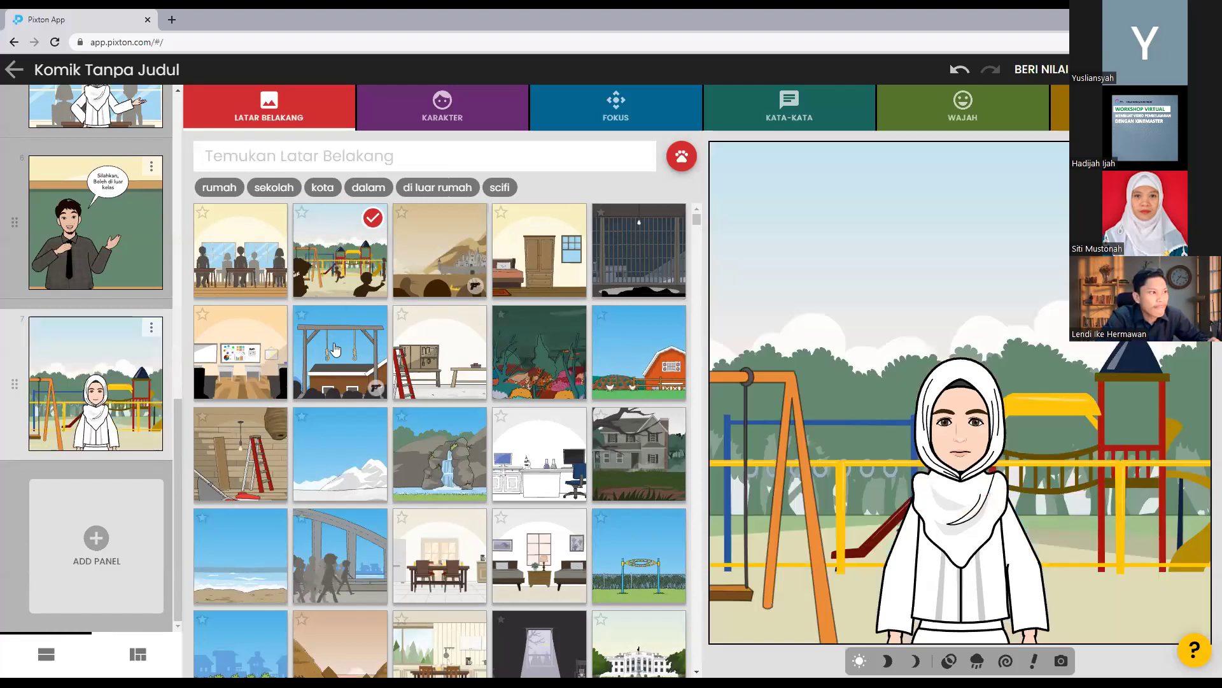
scroll(335, 348, down, 4)
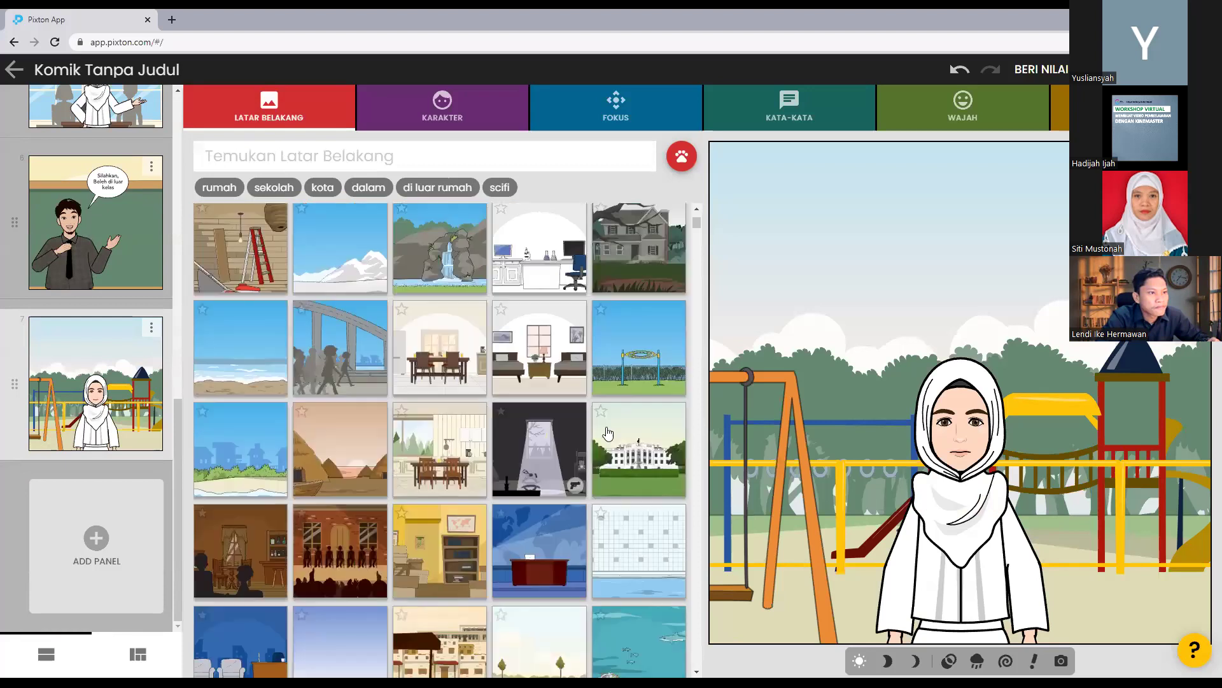
scroll(487, 426, down, 8)
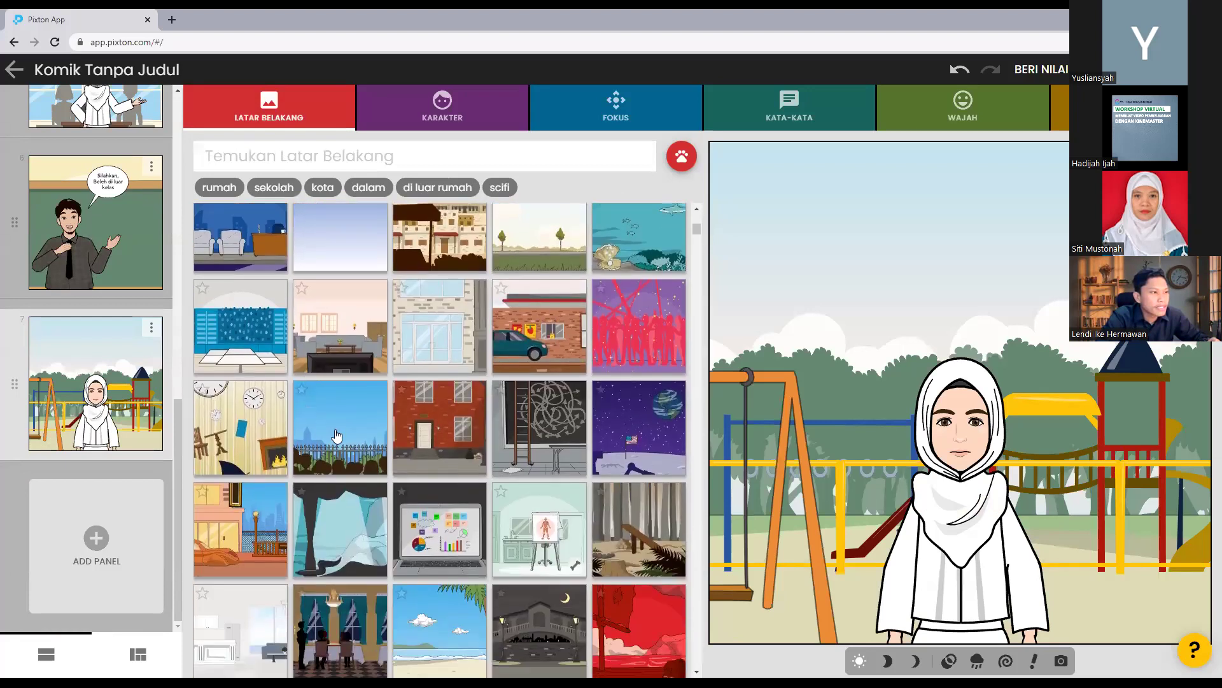
click(653, 97)
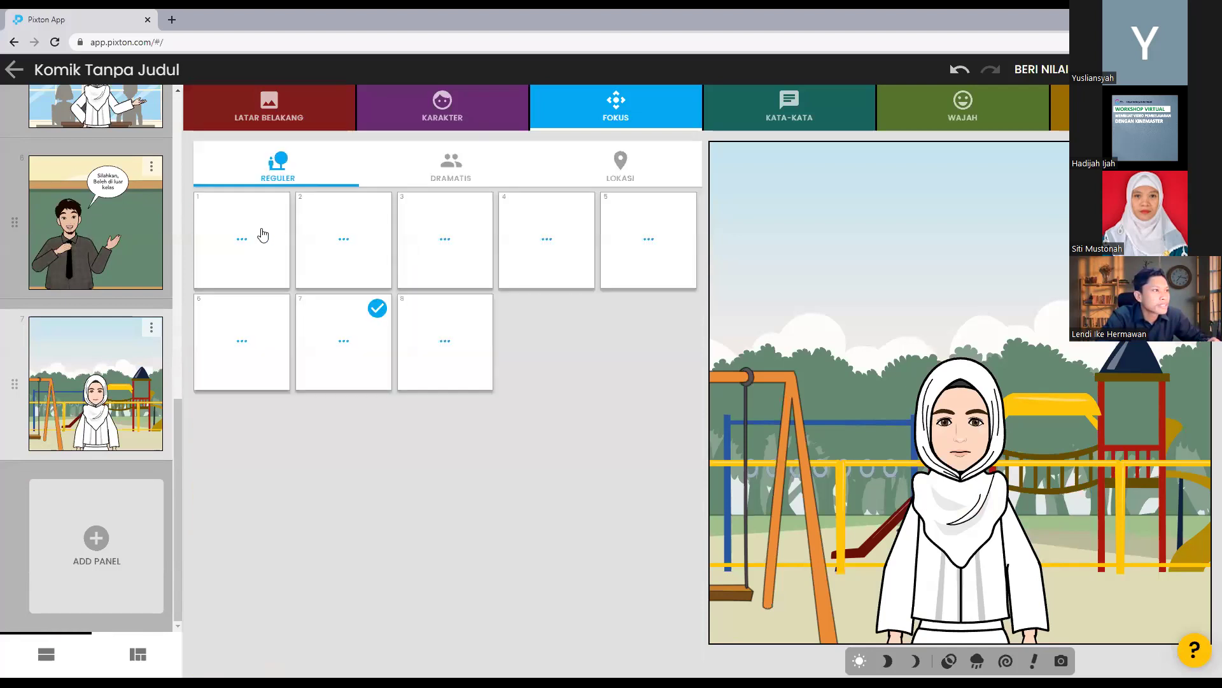
click(251, 248)
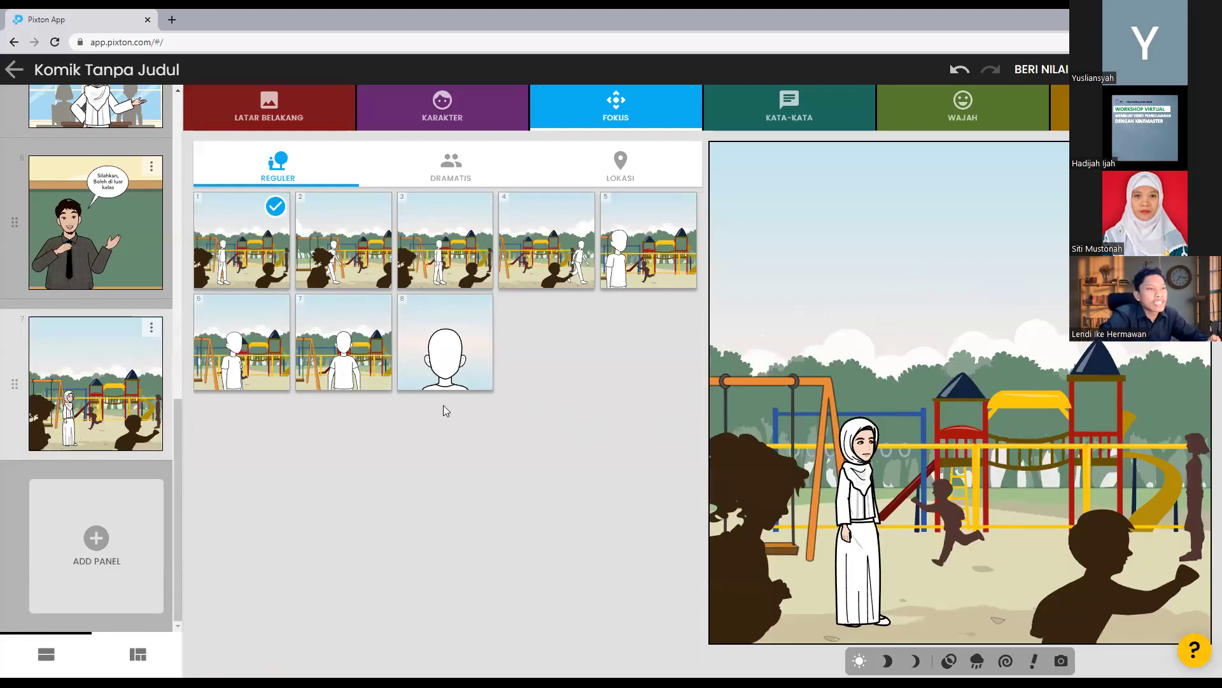
- Try a small boy from the student characters beside the girl in the seventh panel, and remove him
click(459, 113)
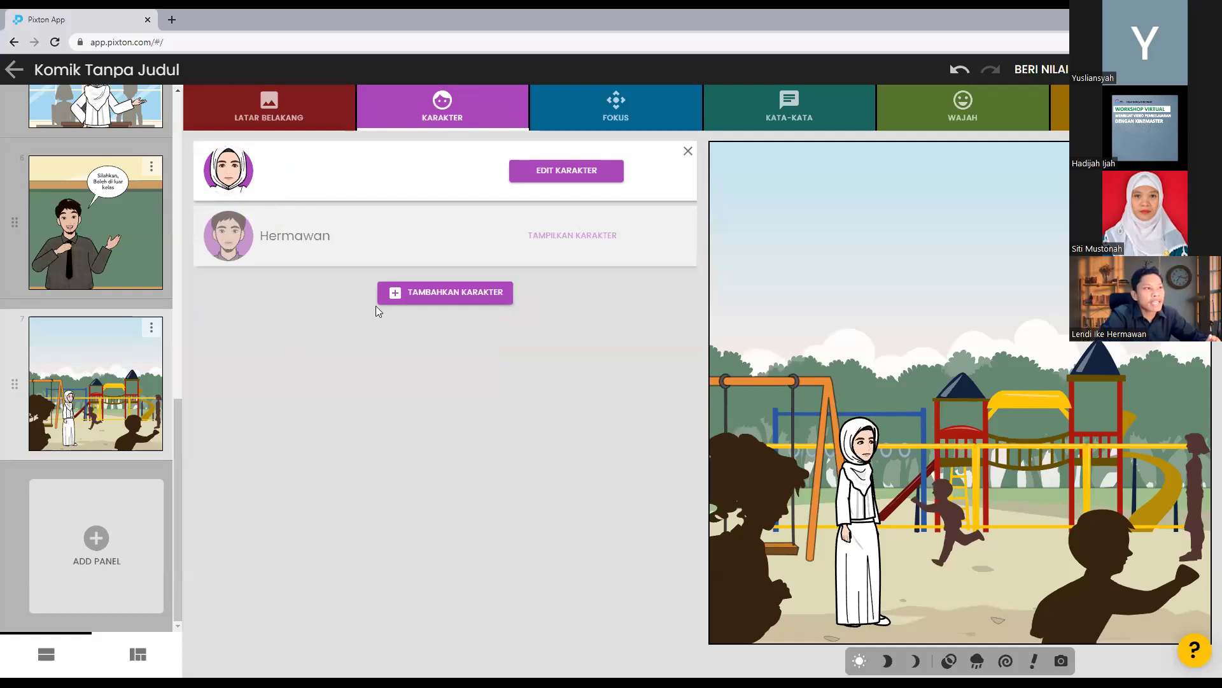
click(460, 294)
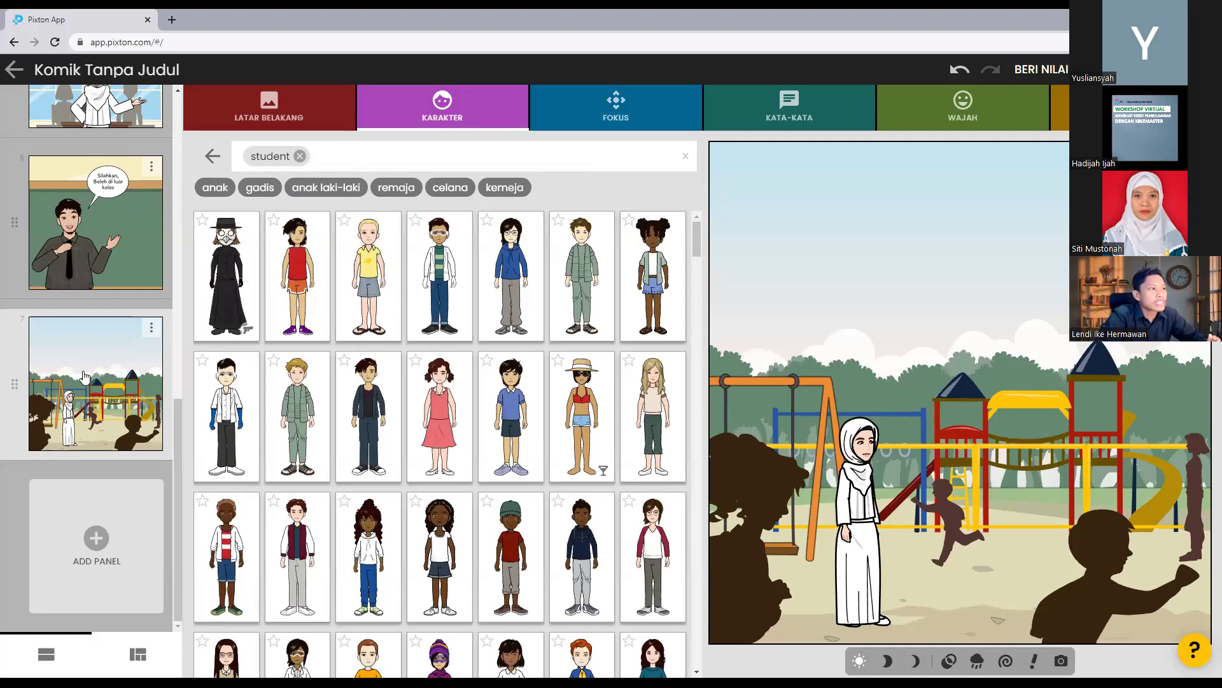
scroll(341, 390, down, 2)
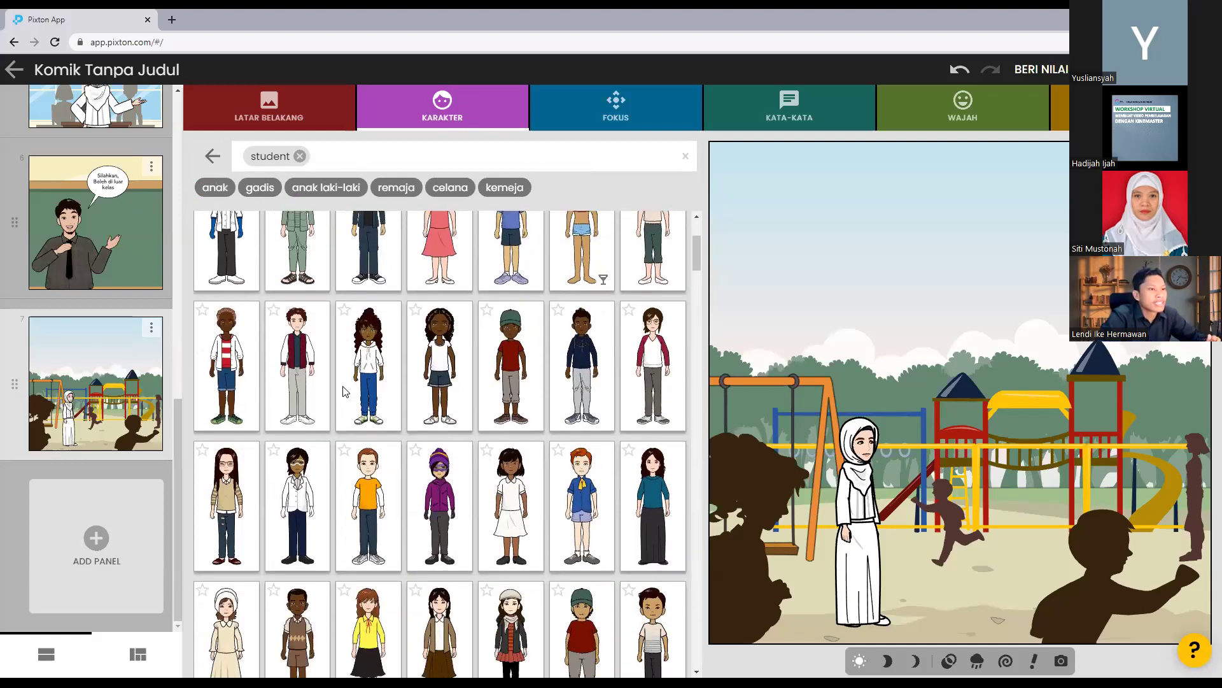
scroll(344, 391, down, 1)
click(265, 399)
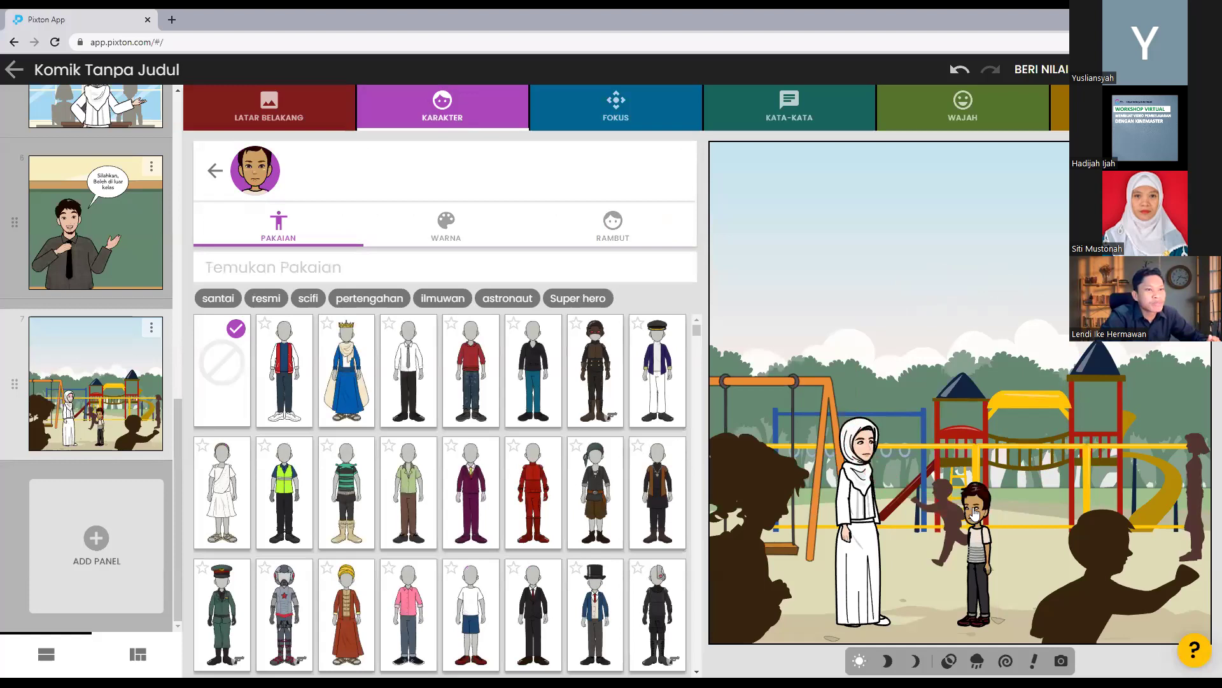
click(215, 170)
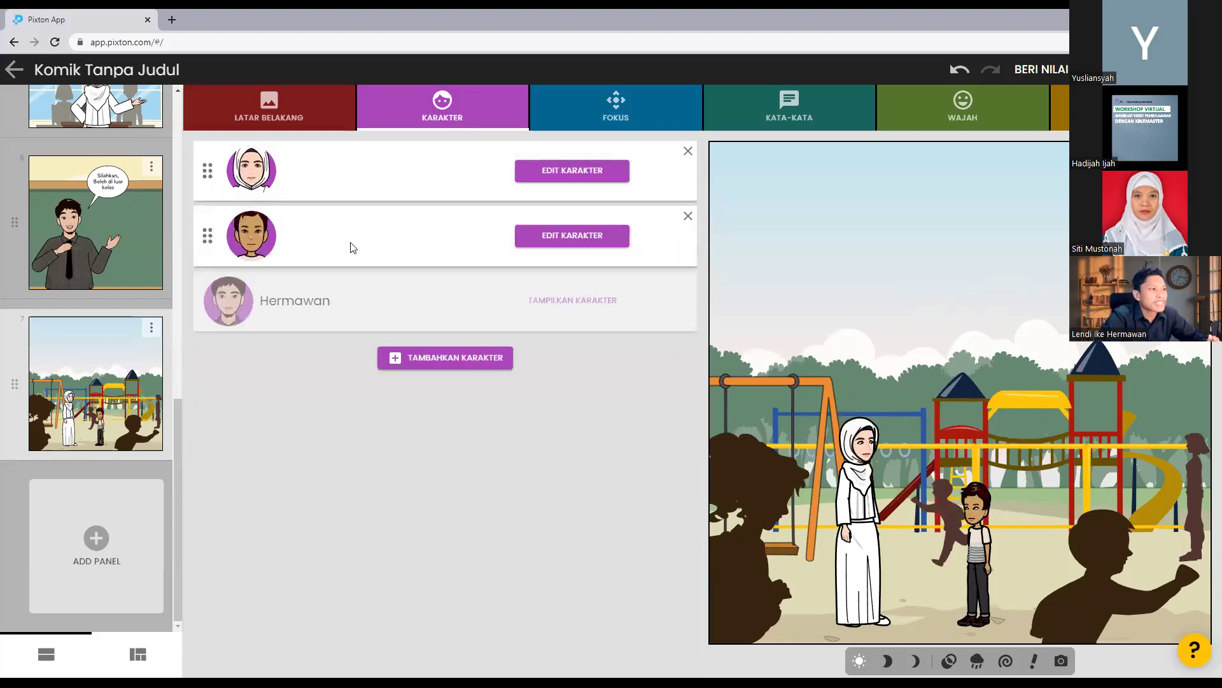
click(685, 222)
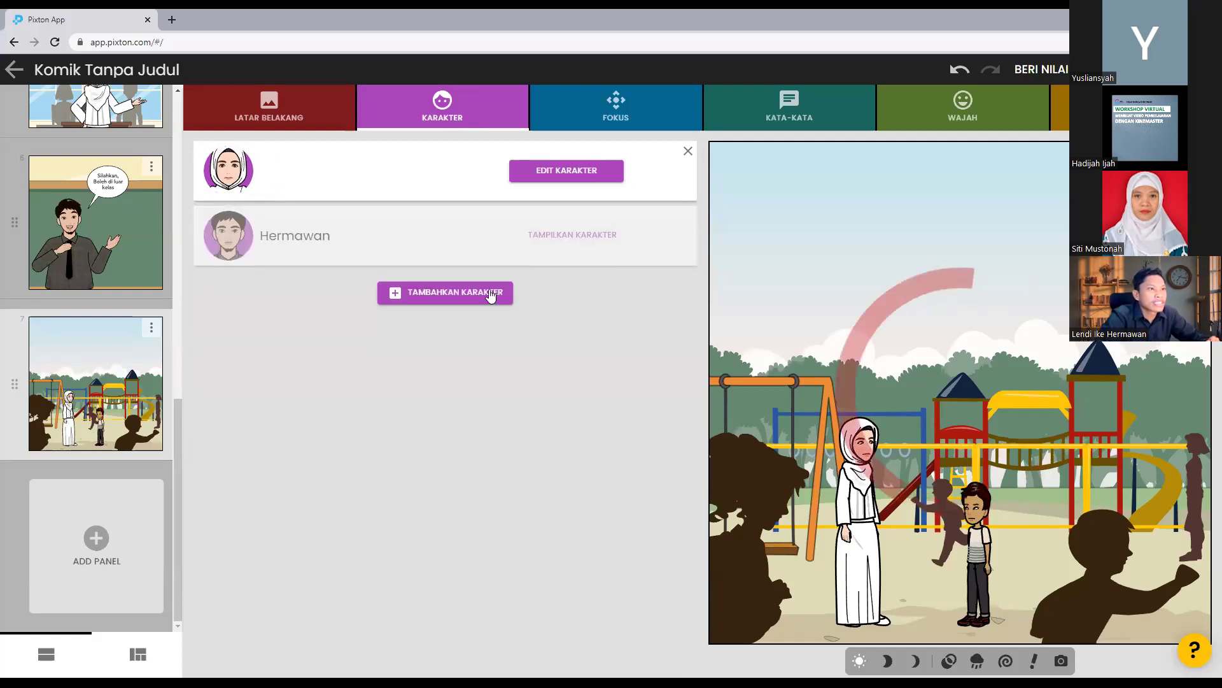
- Add the brown-haired student boy in green clothes facing the girl, dressed in the white shirt, tie and black trousers, slightly farther from her
click(443, 293)
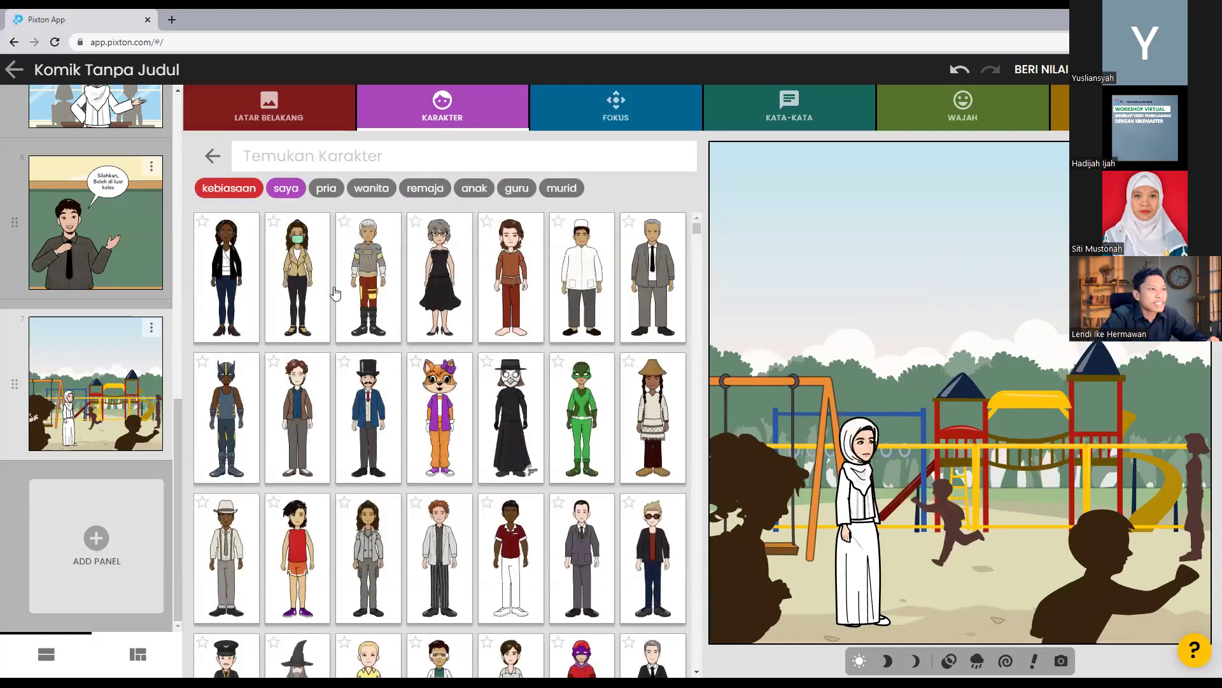
click(562, 188)
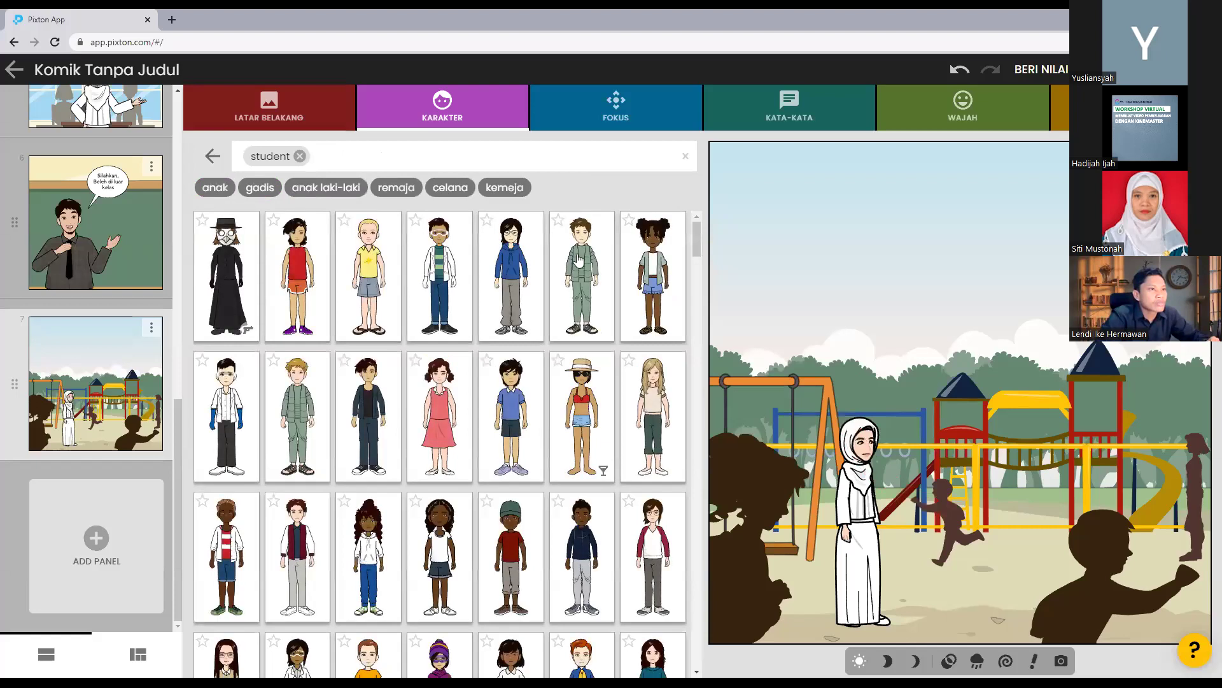
click(579, 257)
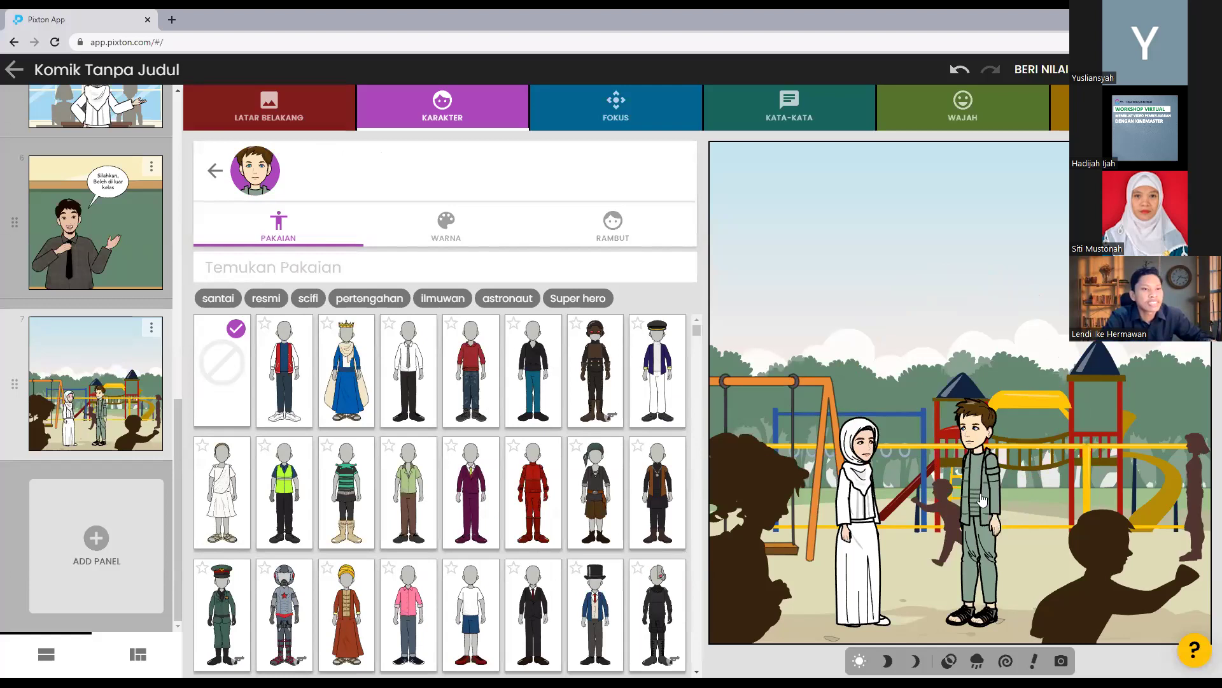
click(414, 363)
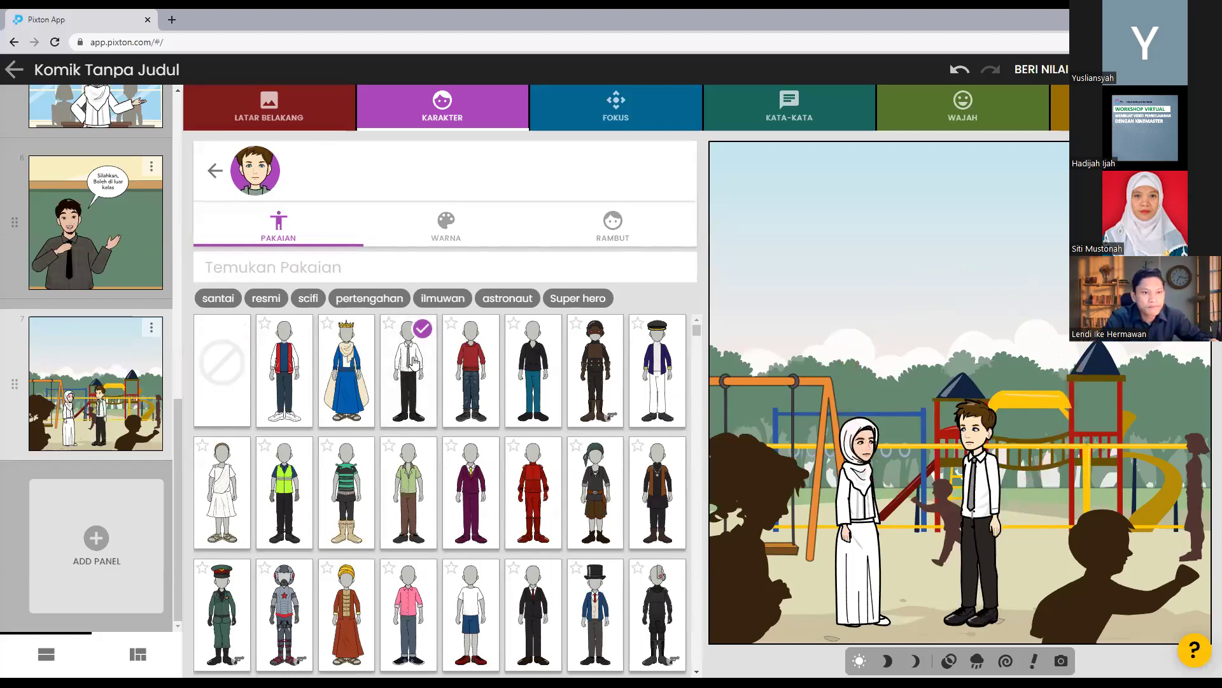
drag(978, 487, 1012, 490)
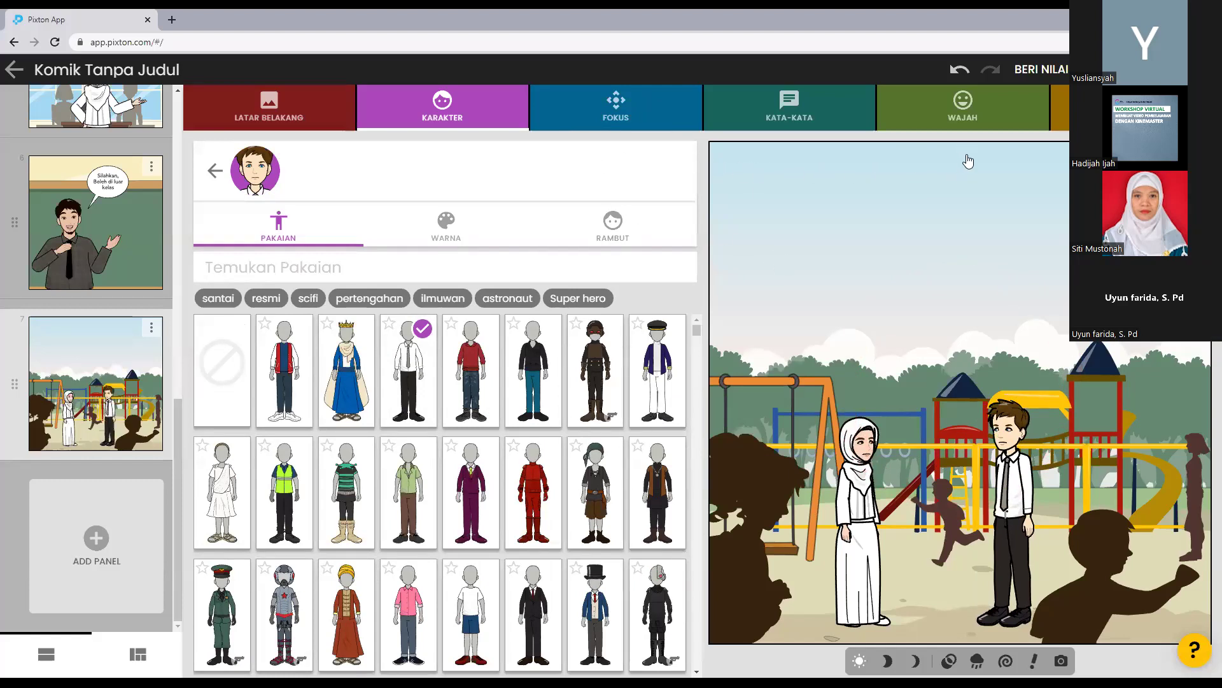
- Add the caption "Taman Sekolah" along the upper edge of the playground panel
click(770, 117)
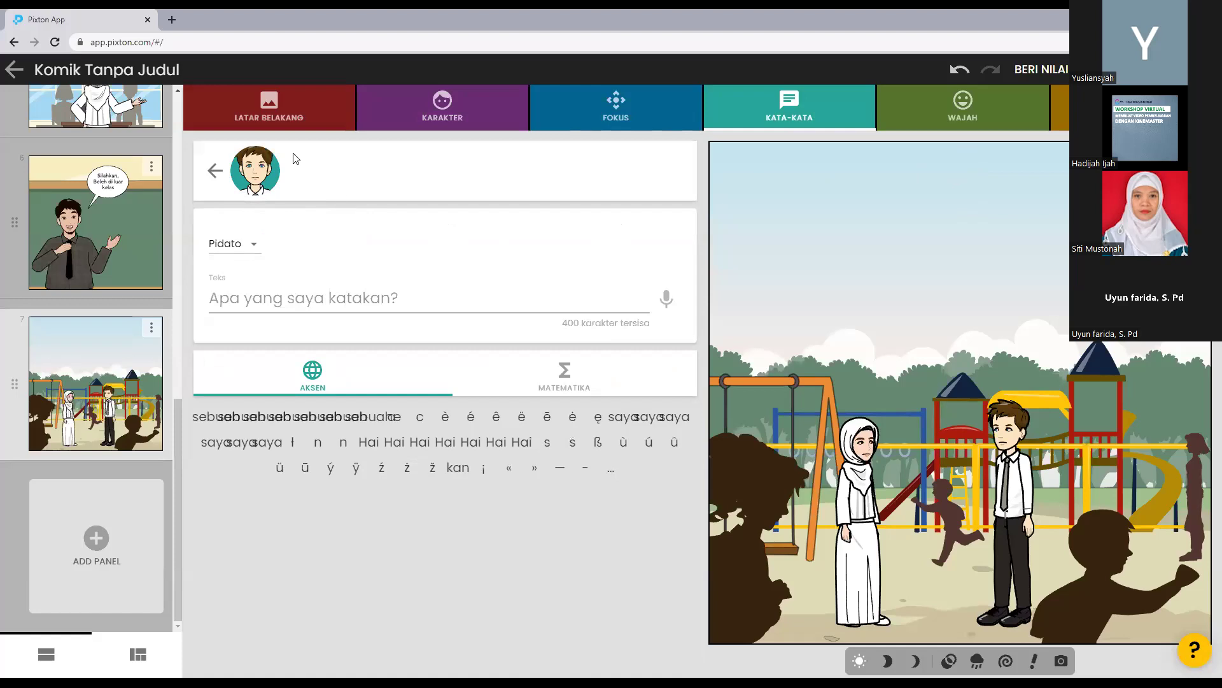
click(784, 109)
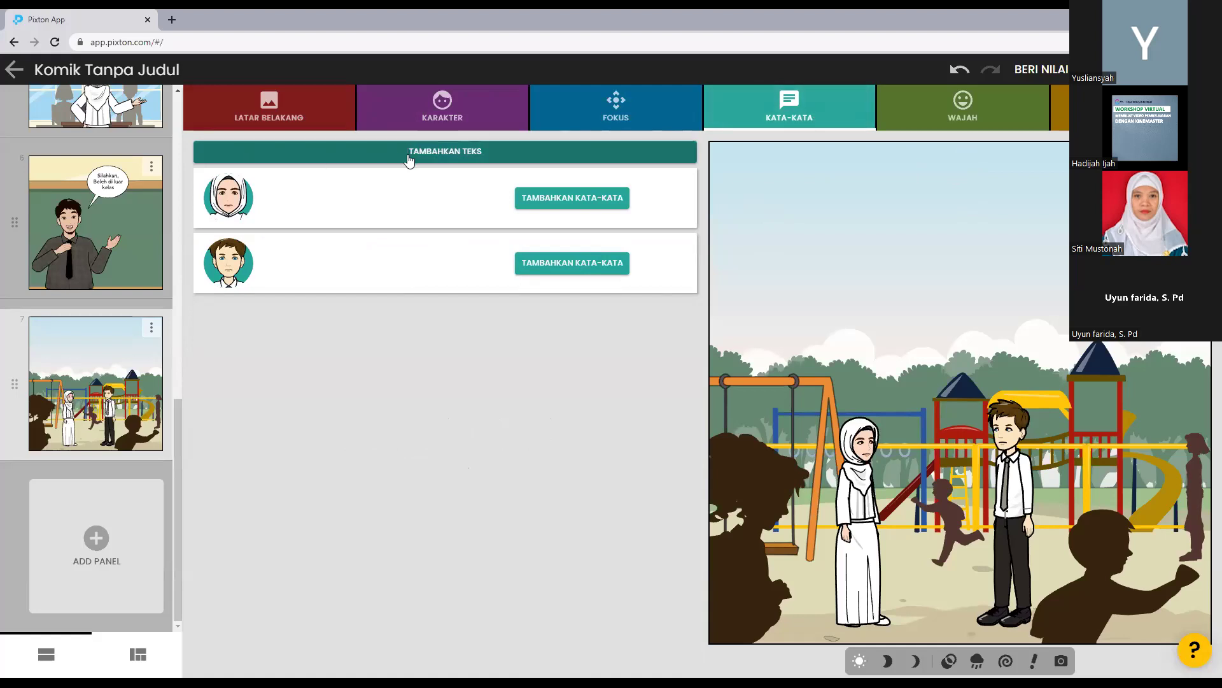
click(437, 157)
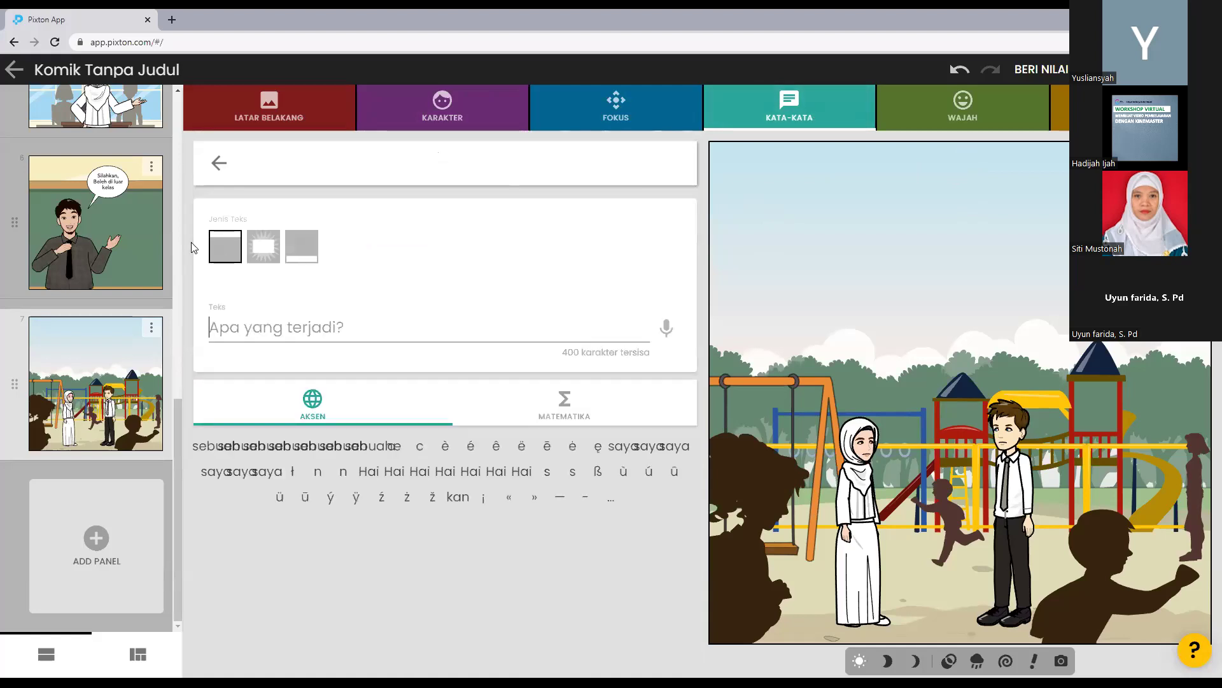
click(280, 333)
text(Taman Sekolah)
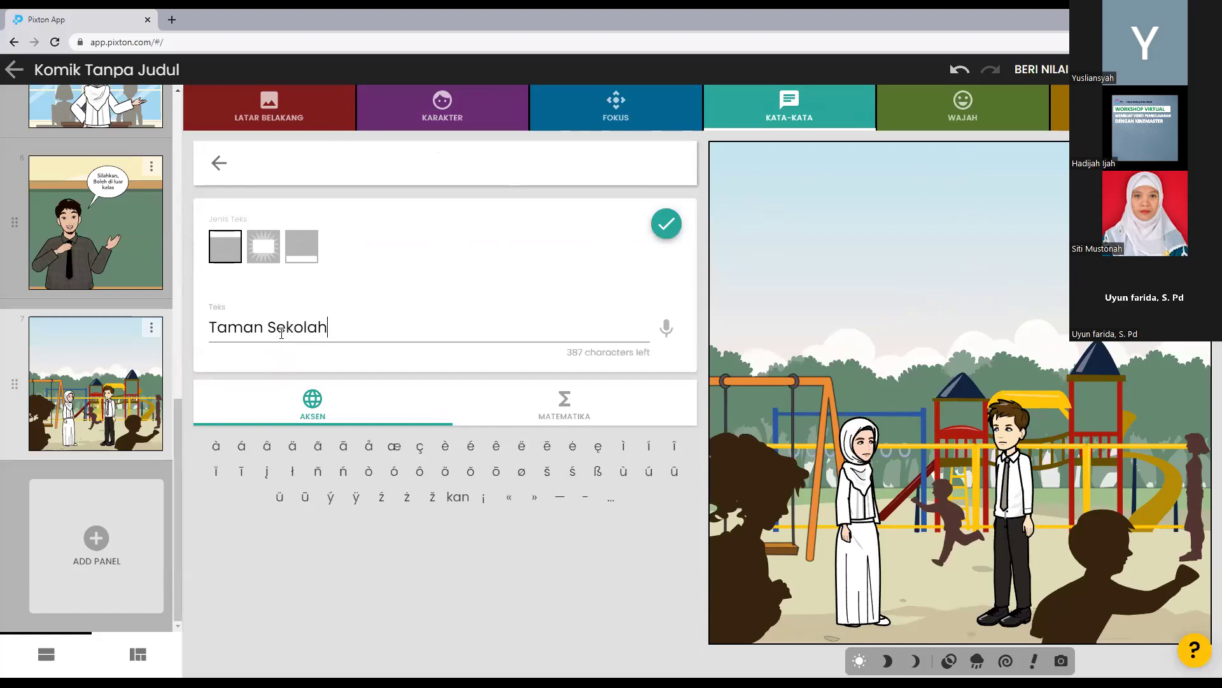
click(667, 228)
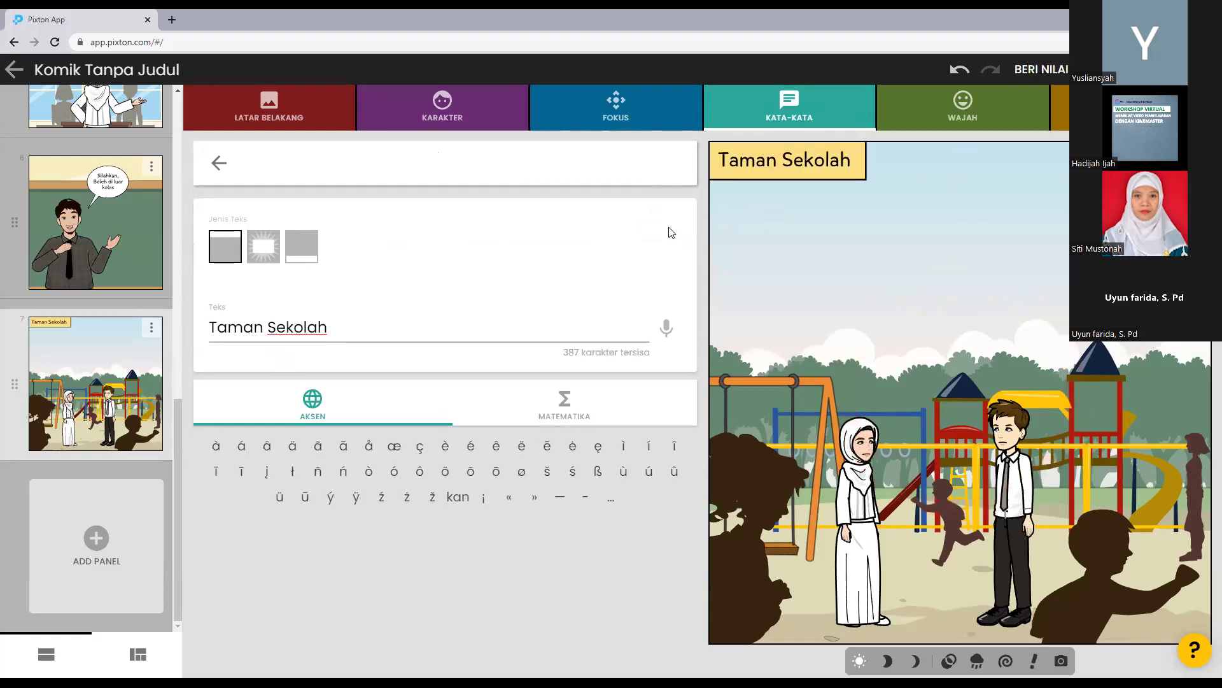
- Extend the playground panel's caption to read "Beberapa saat du Taman Sekolah"
click(210, 328)
text(Beberapa saat )
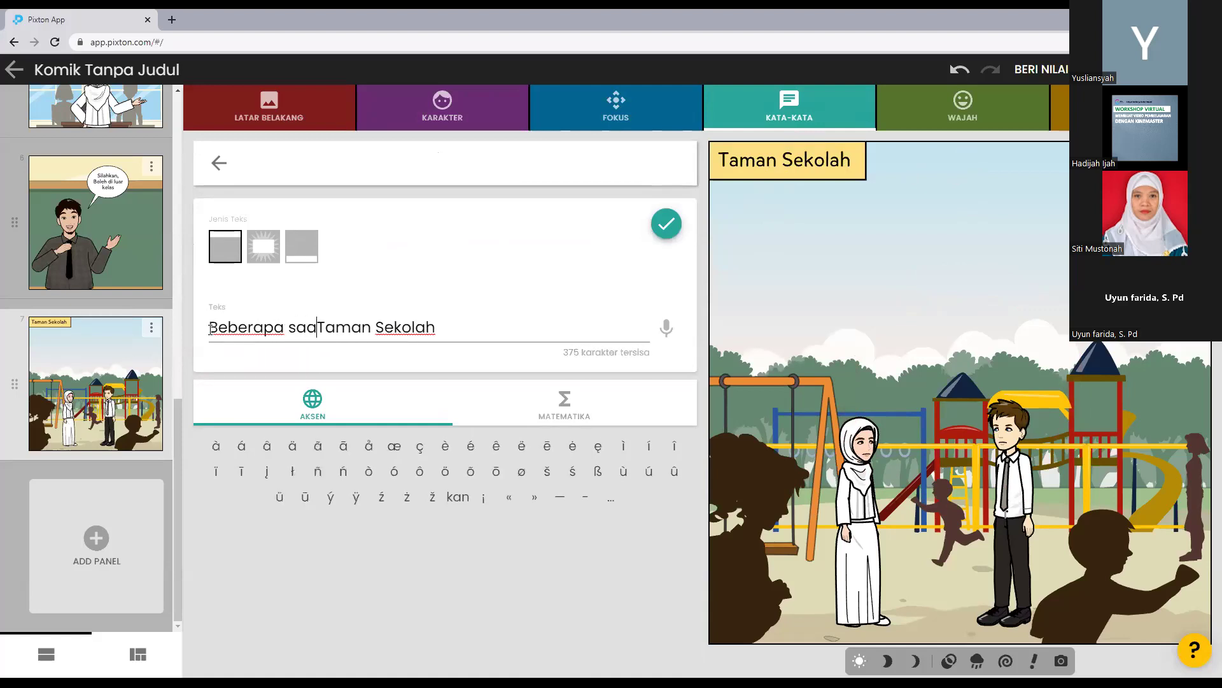
text(du)
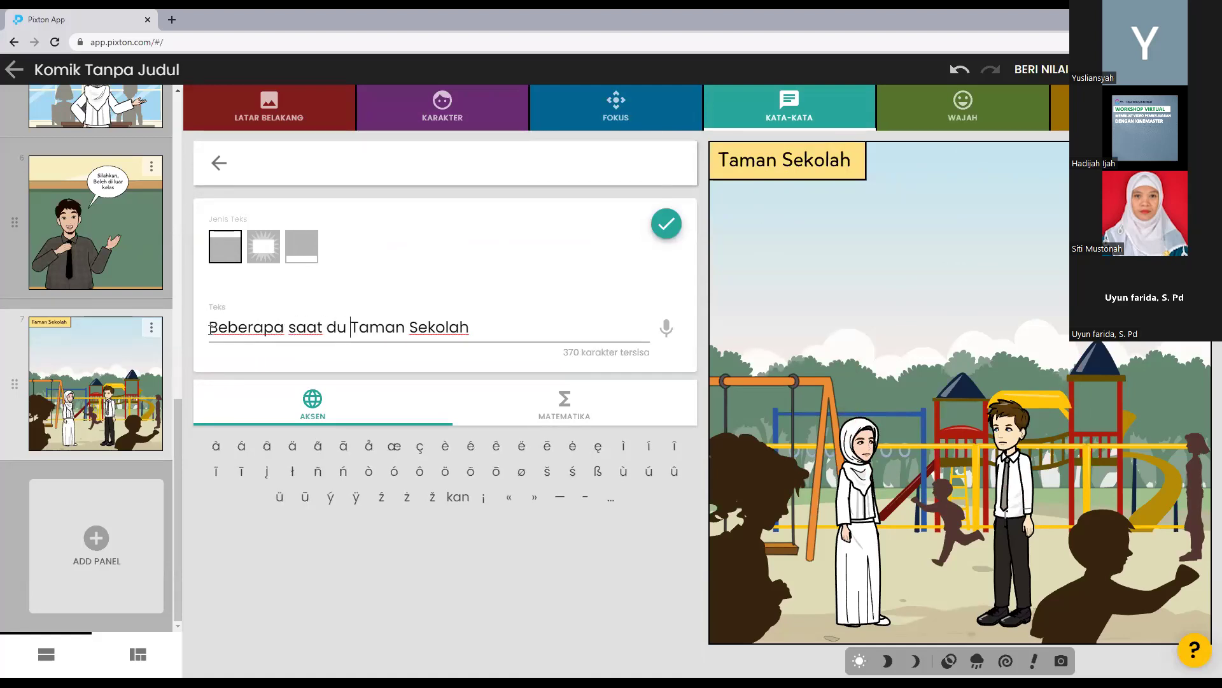
click(660, 236)
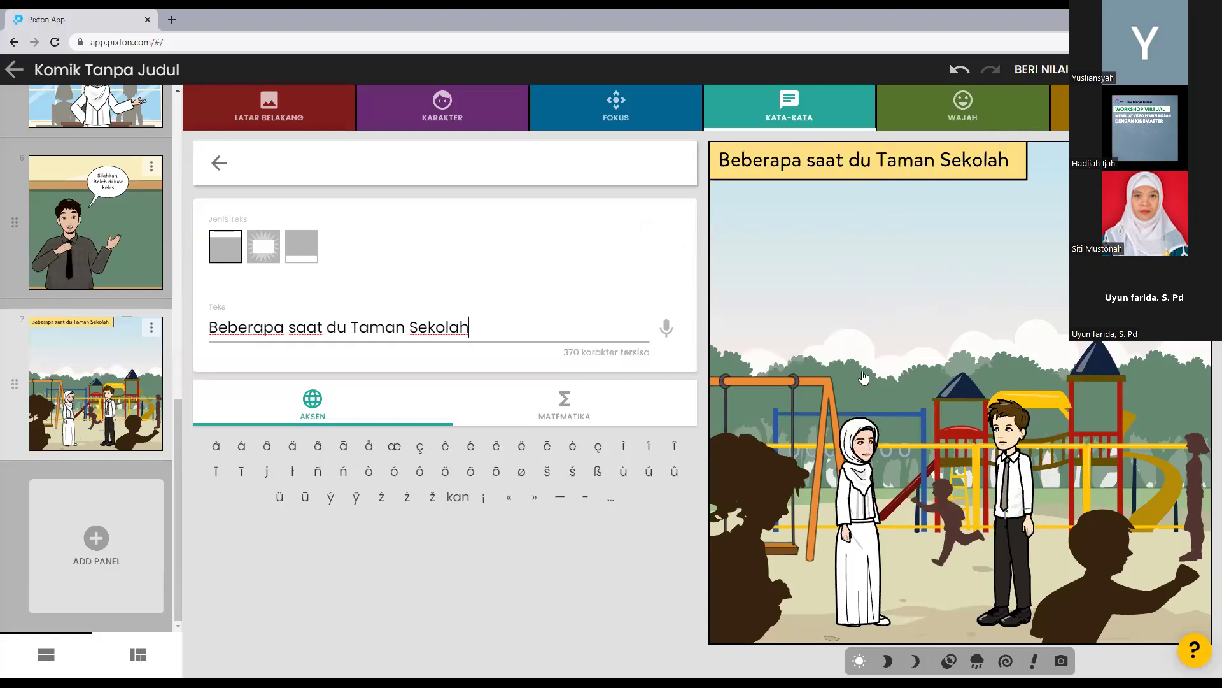
- Put the upright red book in the girl's hand in the seventh panel
click(866, 455)
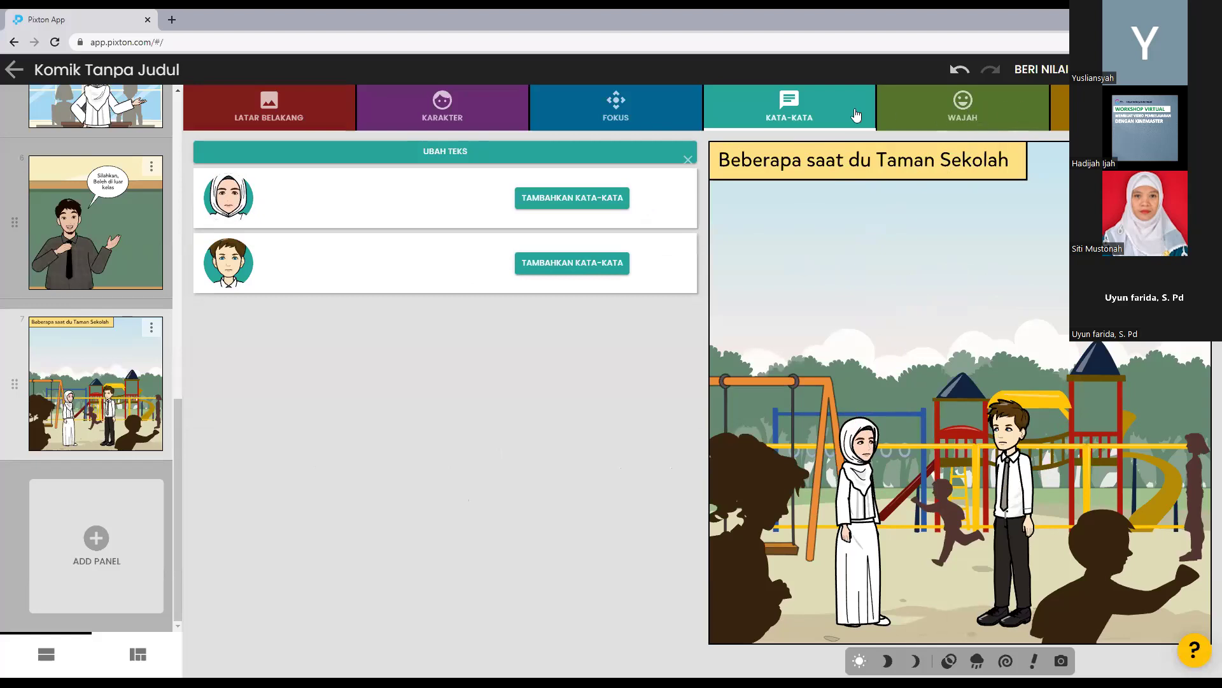
click(1022, 102)
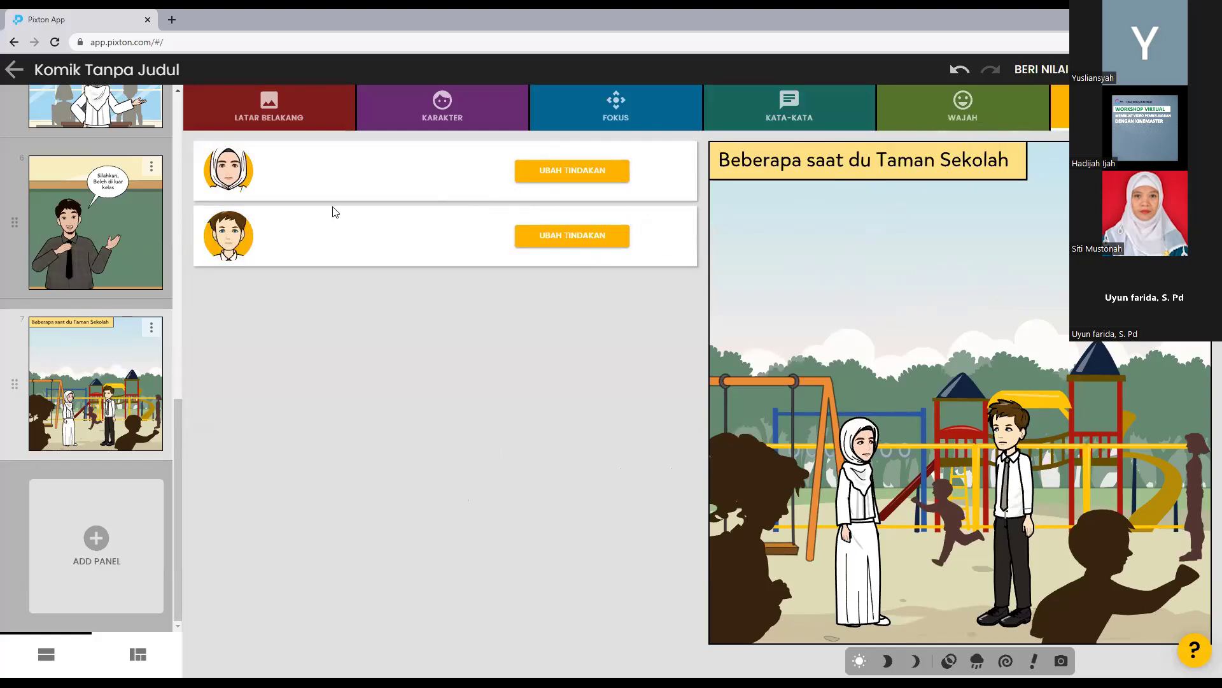
click(576, 182)
click(603, 169)
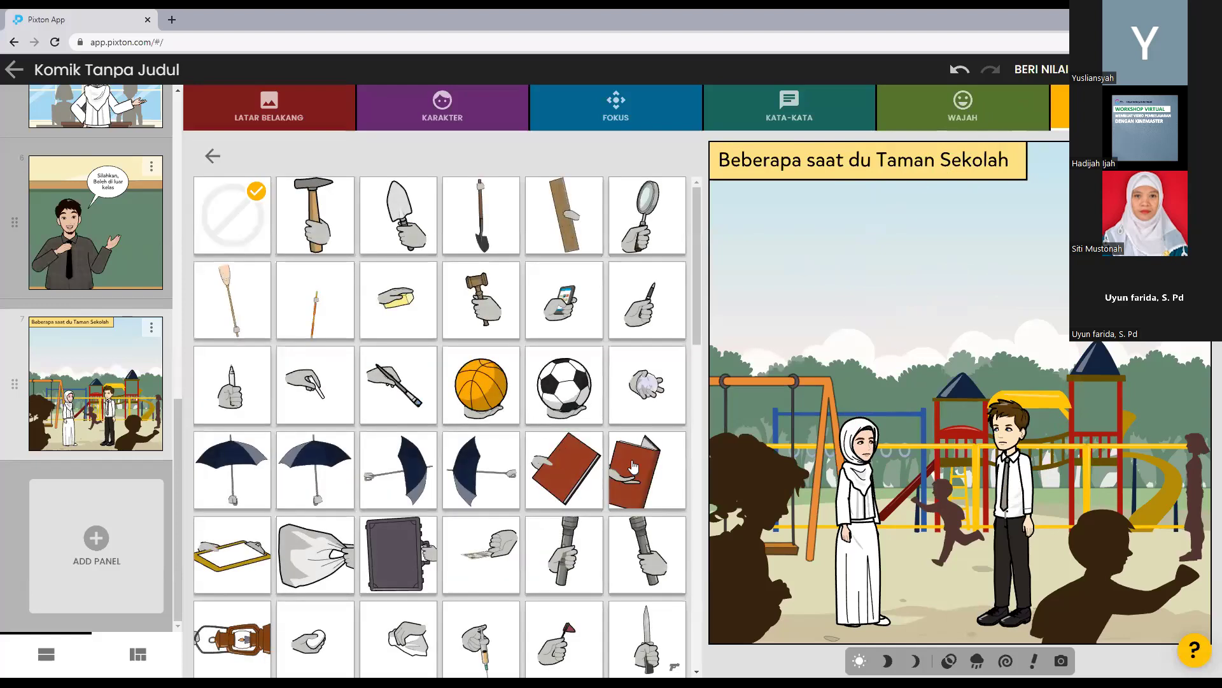
click(634, 467)
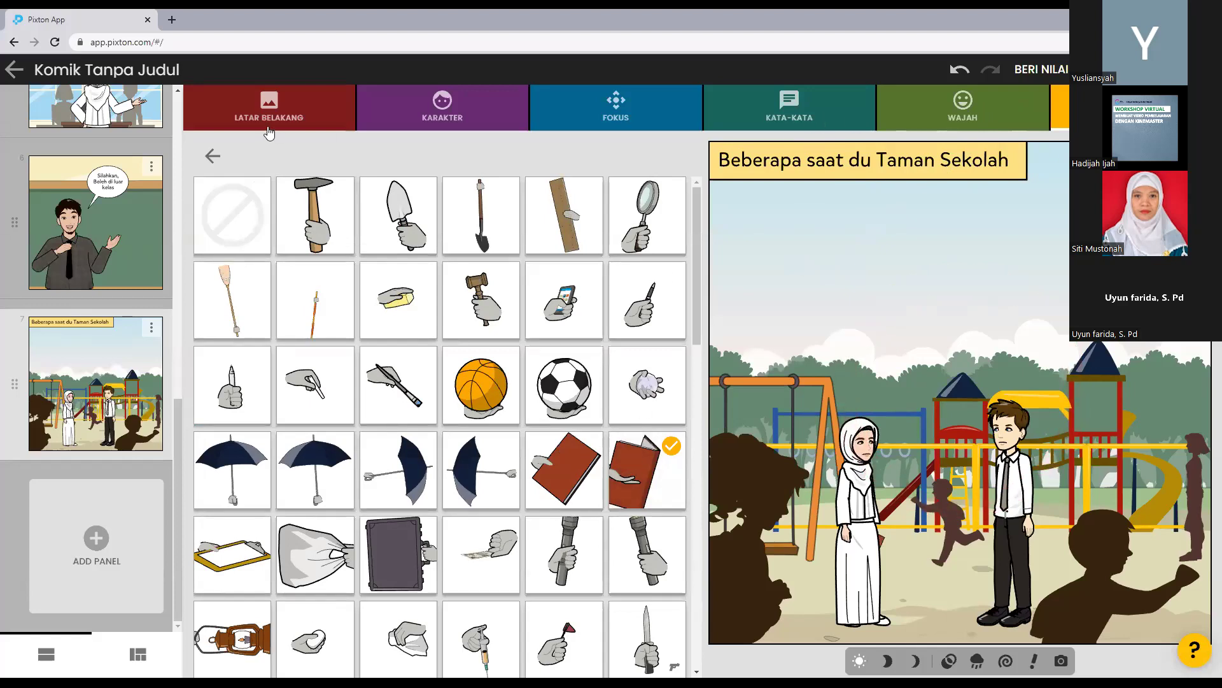
click(212, 156)
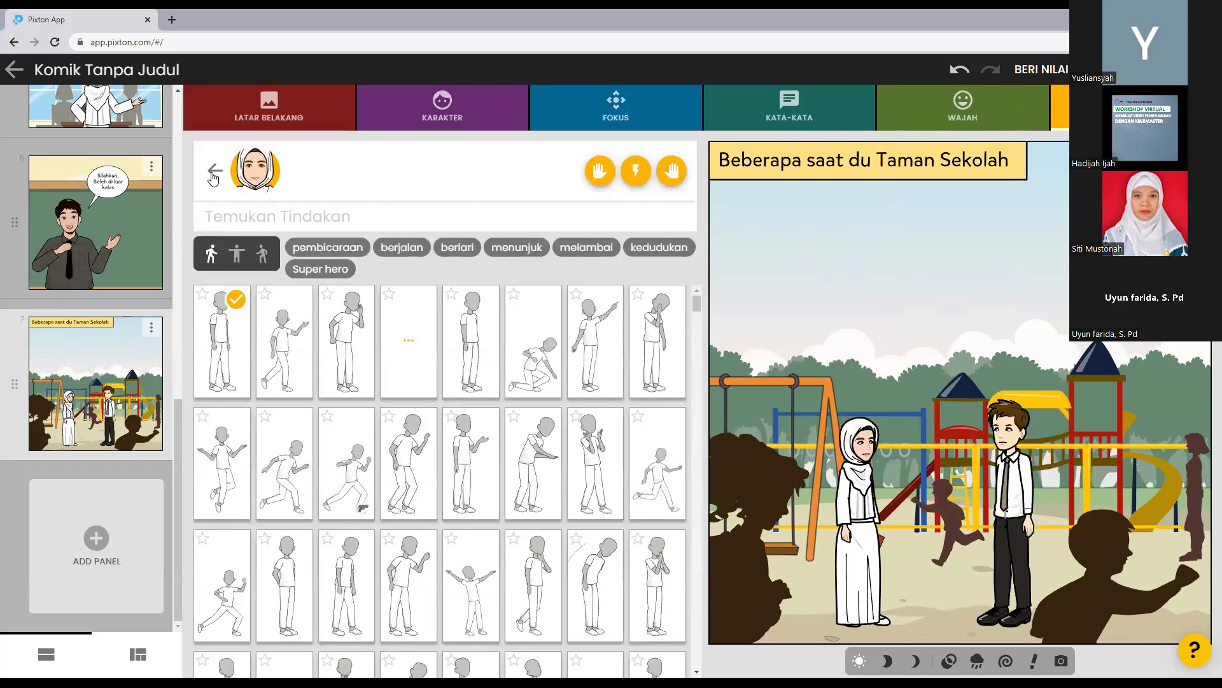
click(214, 172)
- Give the boy in the seventh panel the upright red book, after trying the tilted one
click(541, 236)
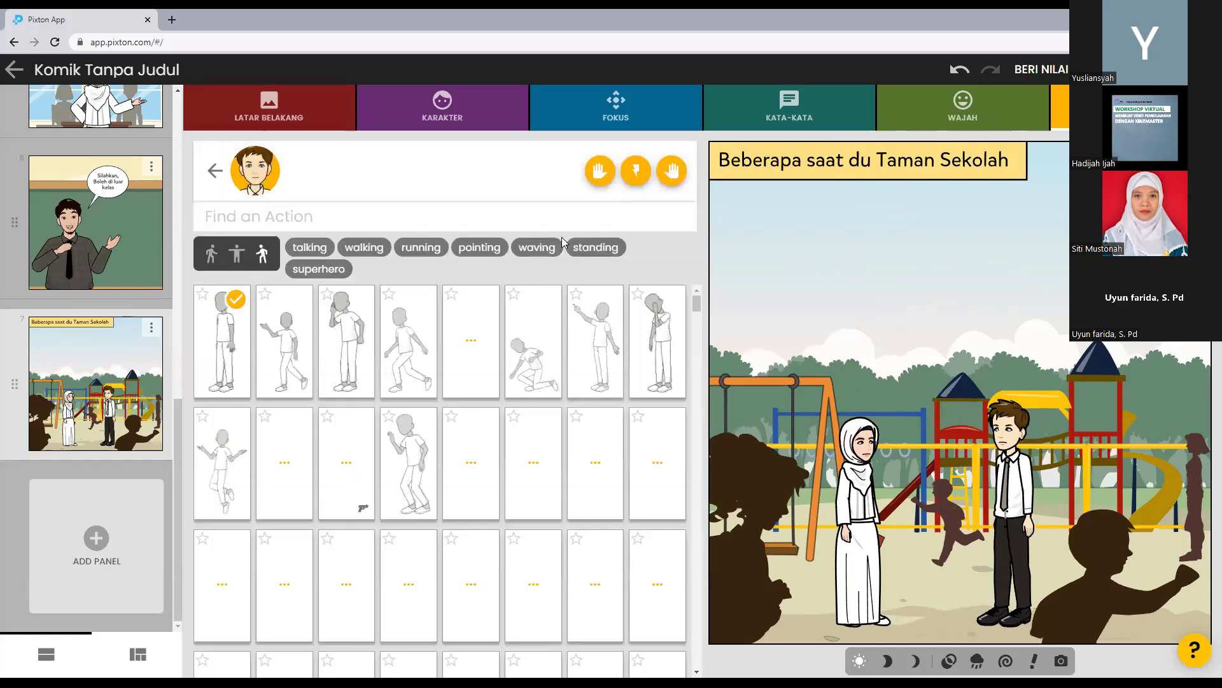
click(636, 170)
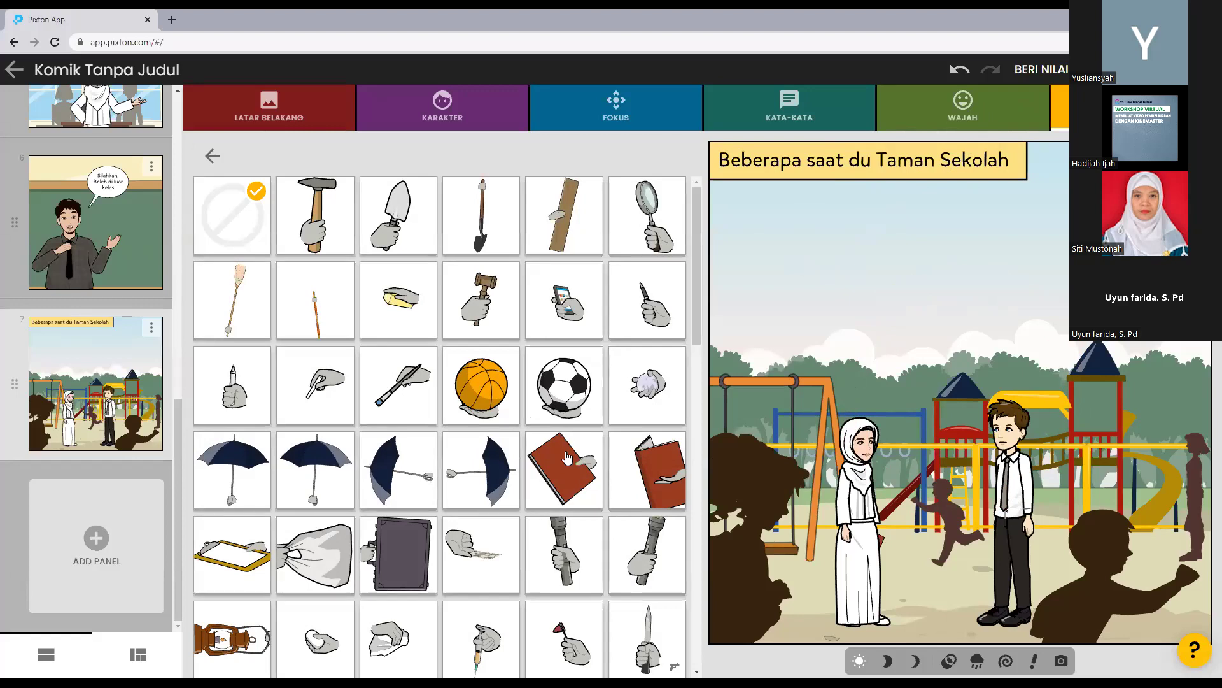
click(567, 457)
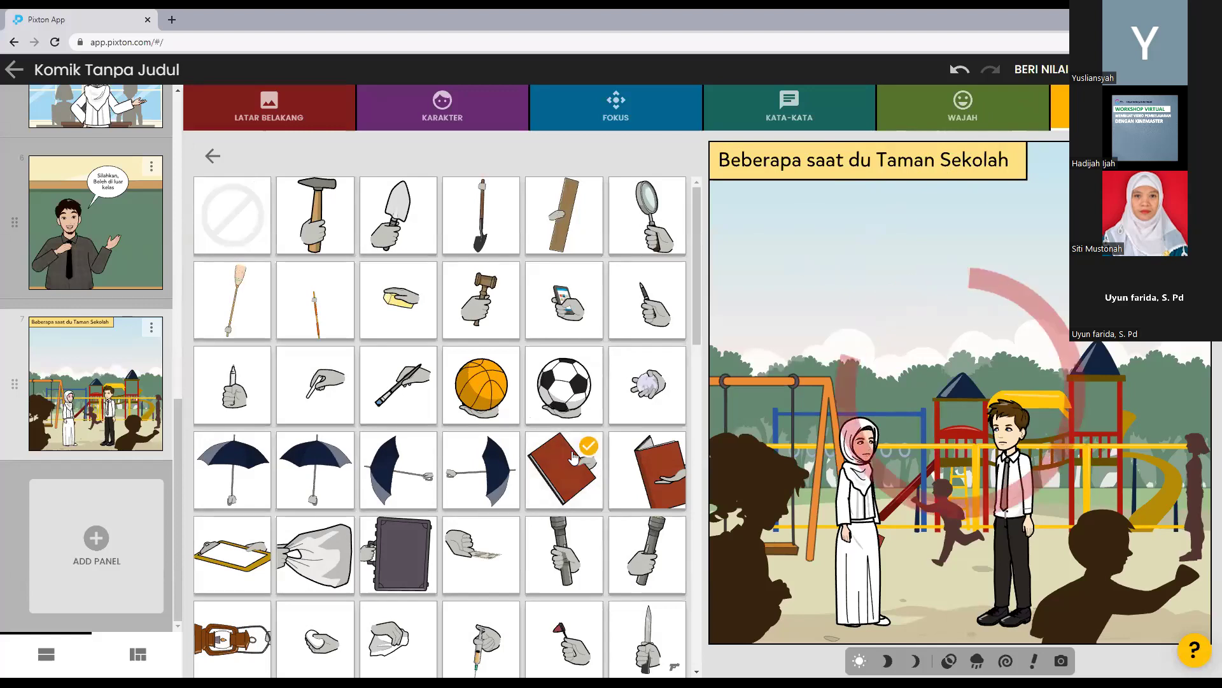
click(621, 466)
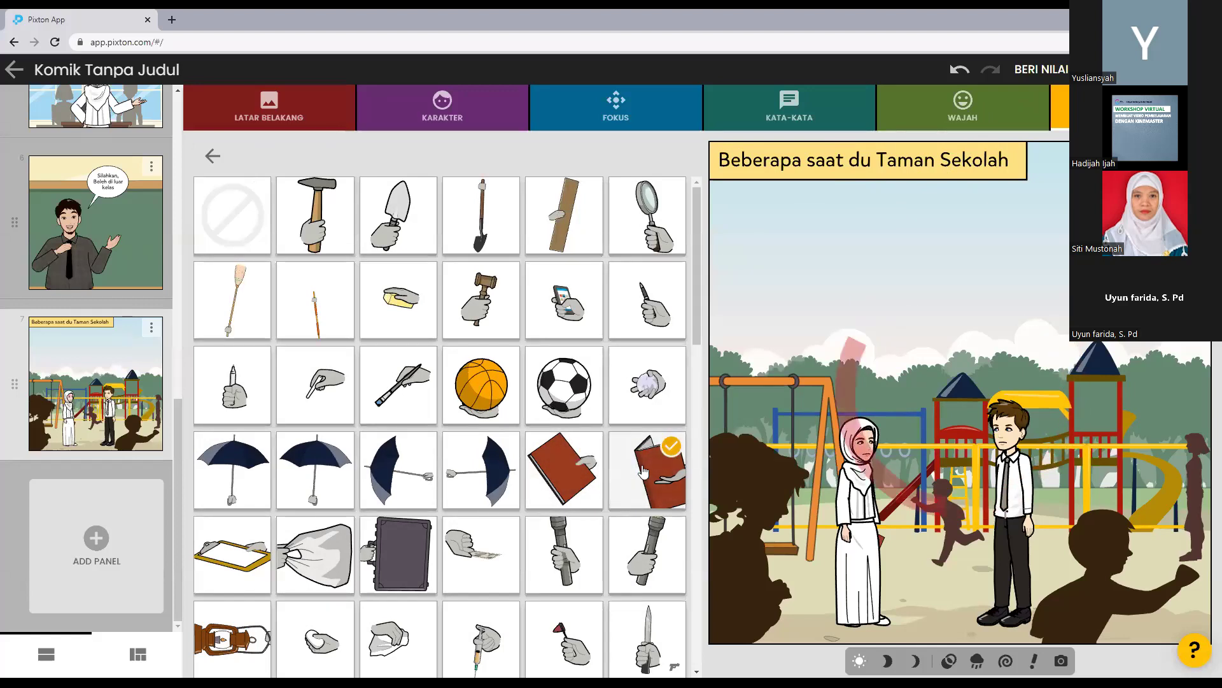
click(213, 155)
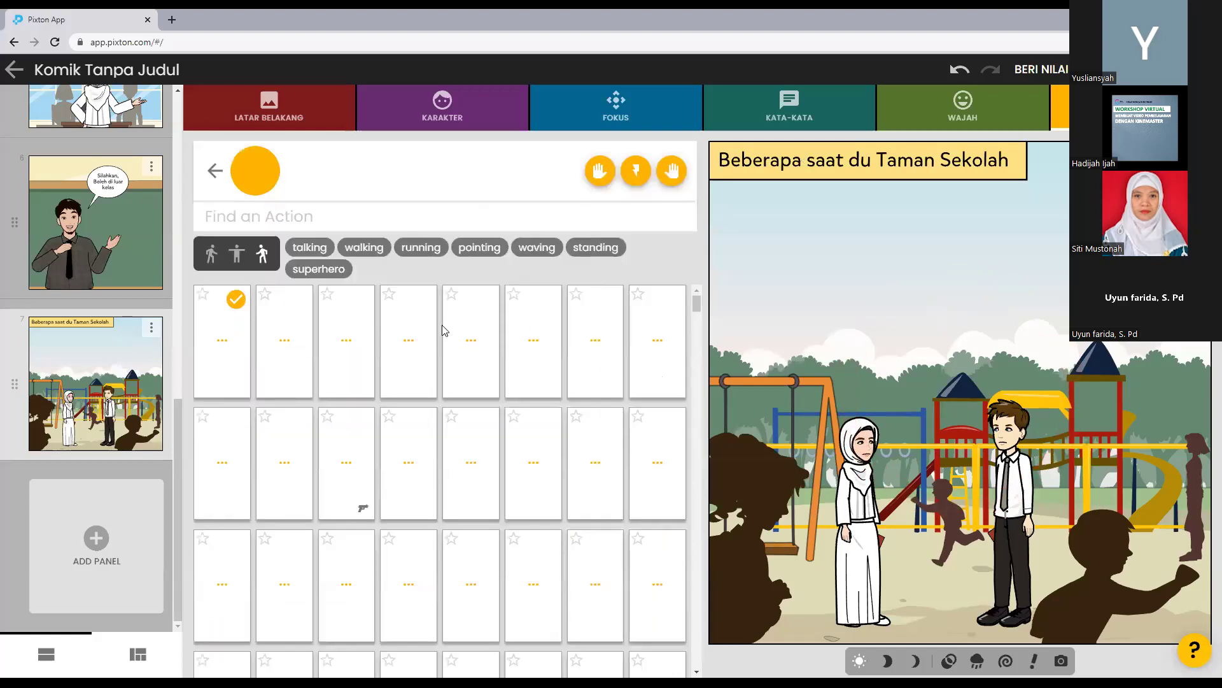
- Try the boy's hand-to-head pose, and pose him with one arm stretched upward towards the girl
click(343, 337)
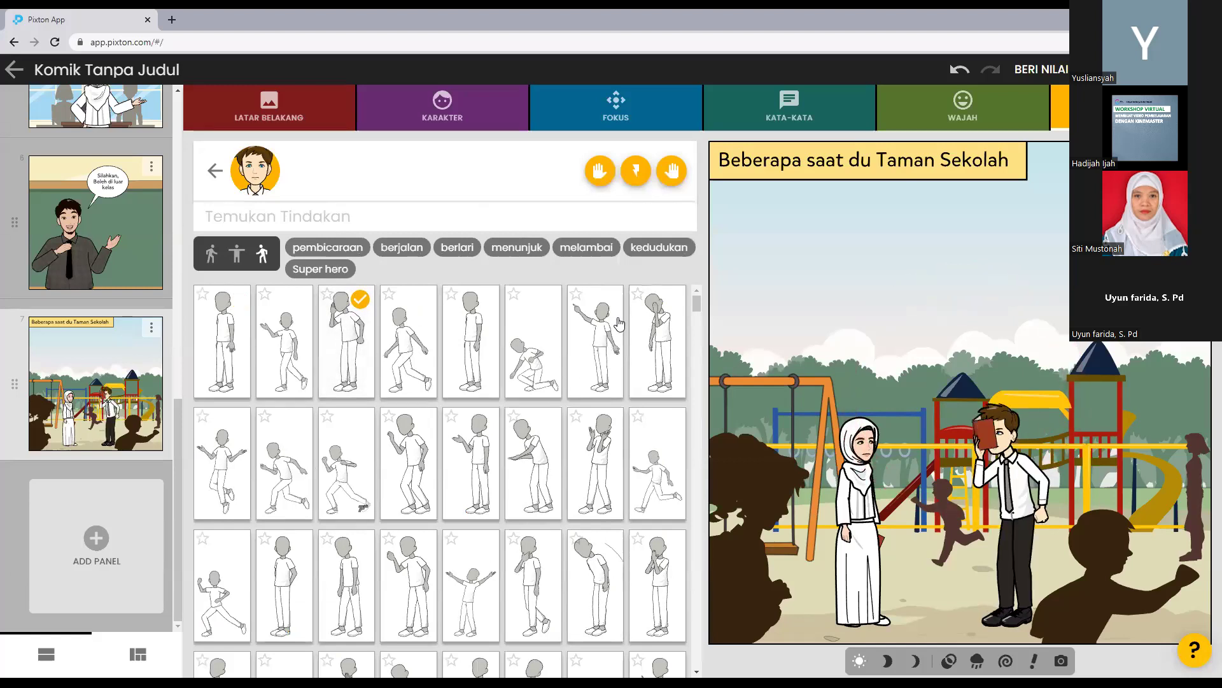
click(597, 335)
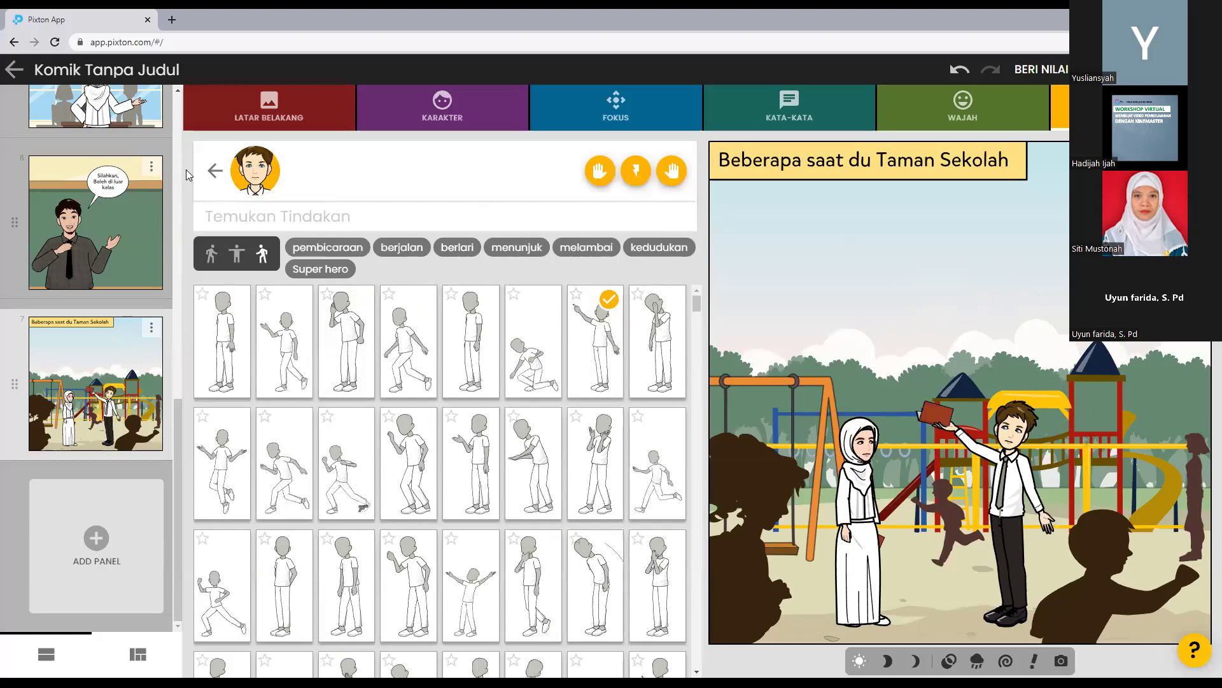
click(215, 171)
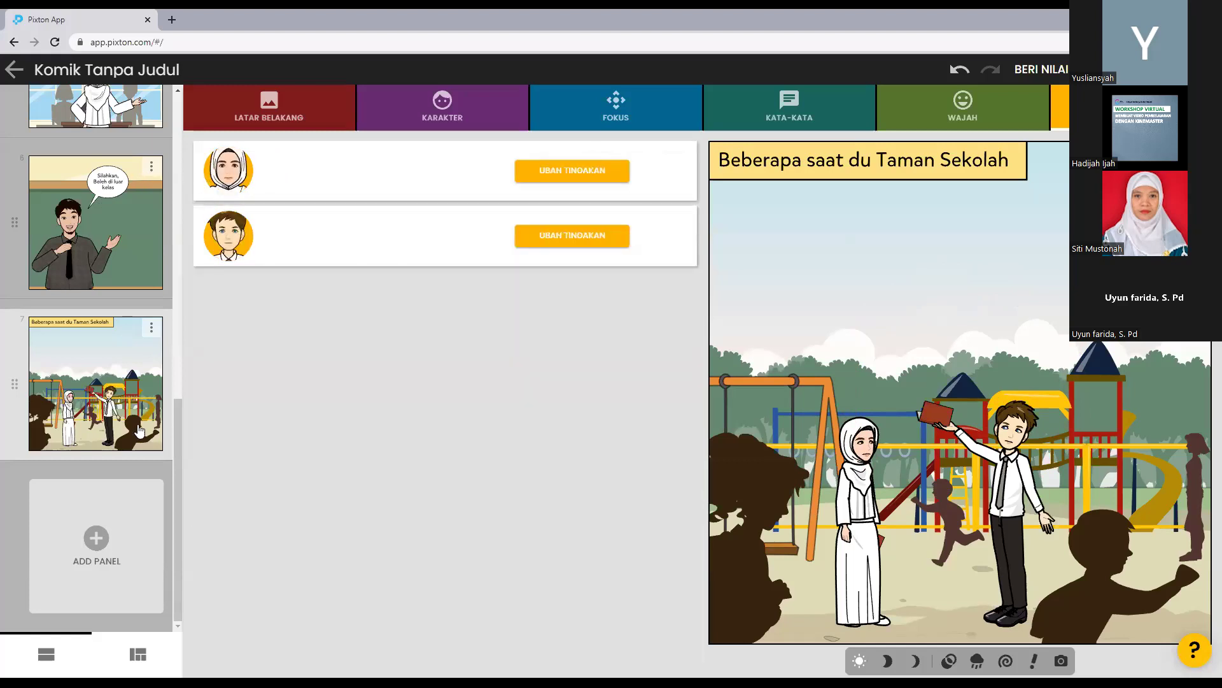
- Try the daylight, dim and dark lighting settings on the playground panel
scroll(95, 381, up, 10)
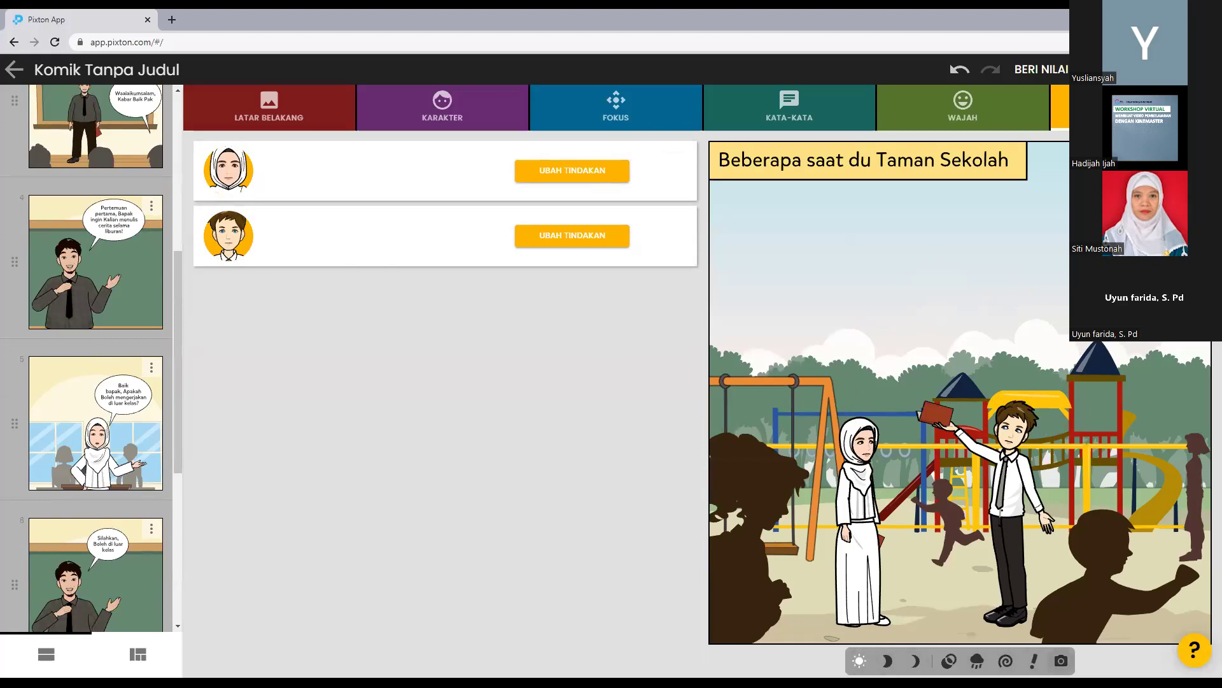
click(860, 663)
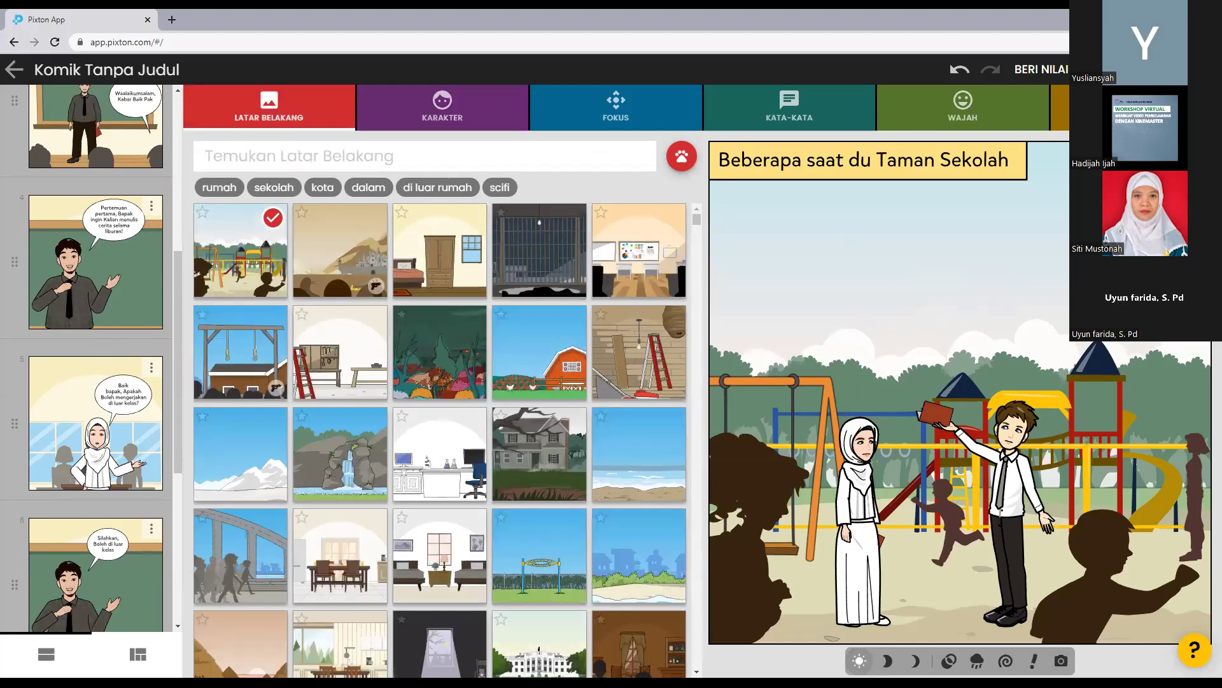
click(884, 662)
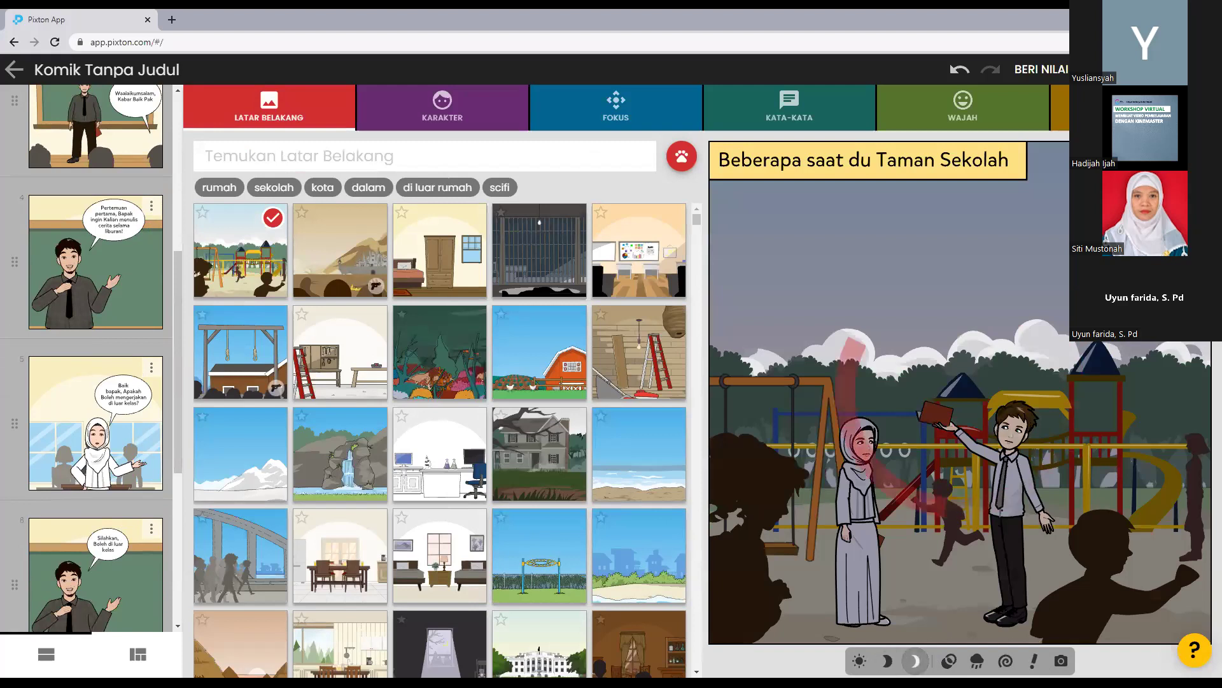
click(914, 661)
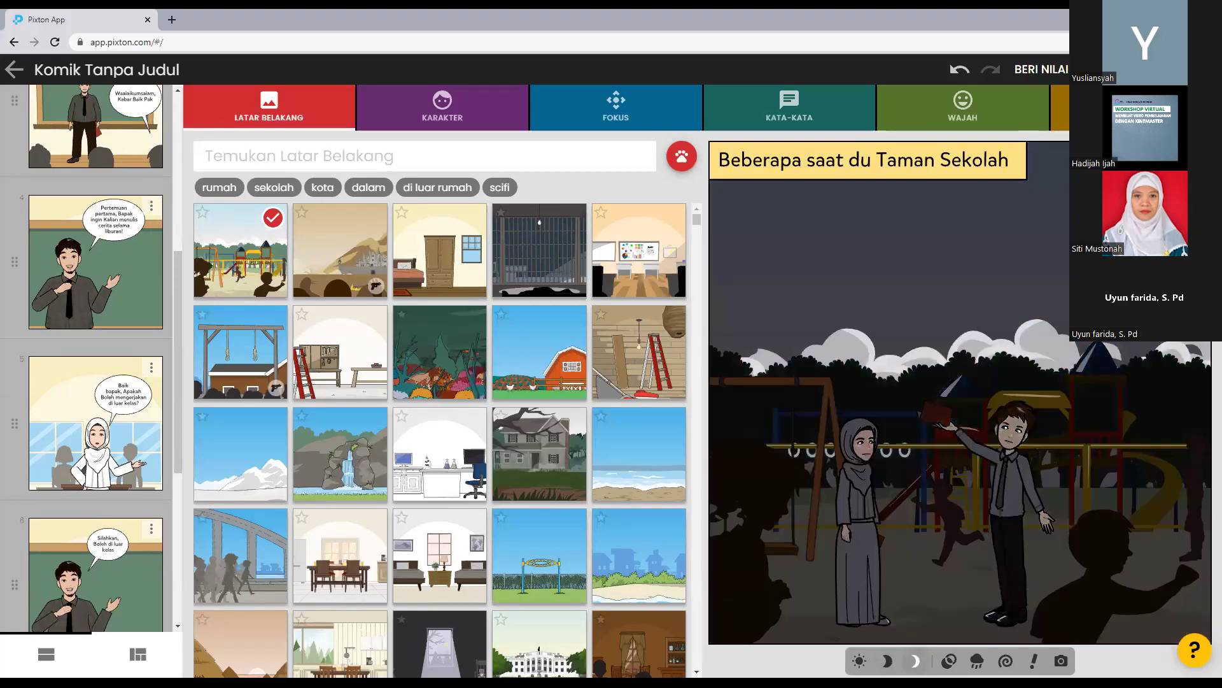
click(887, 661)
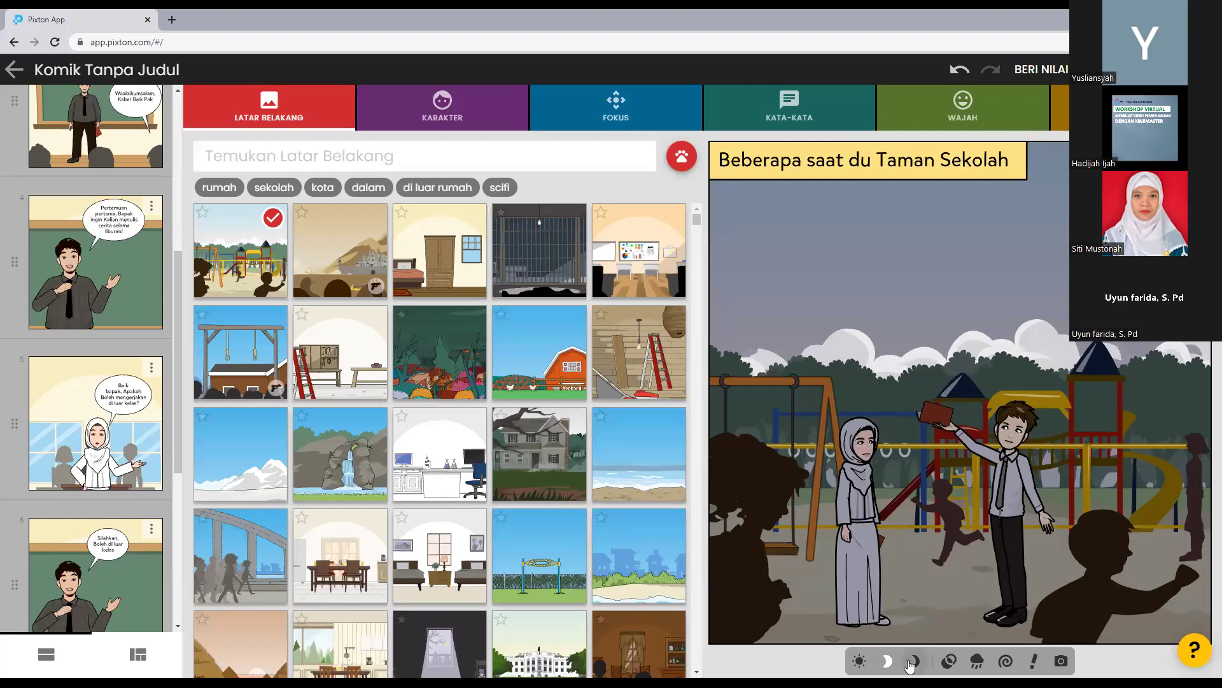
click(911, 662)
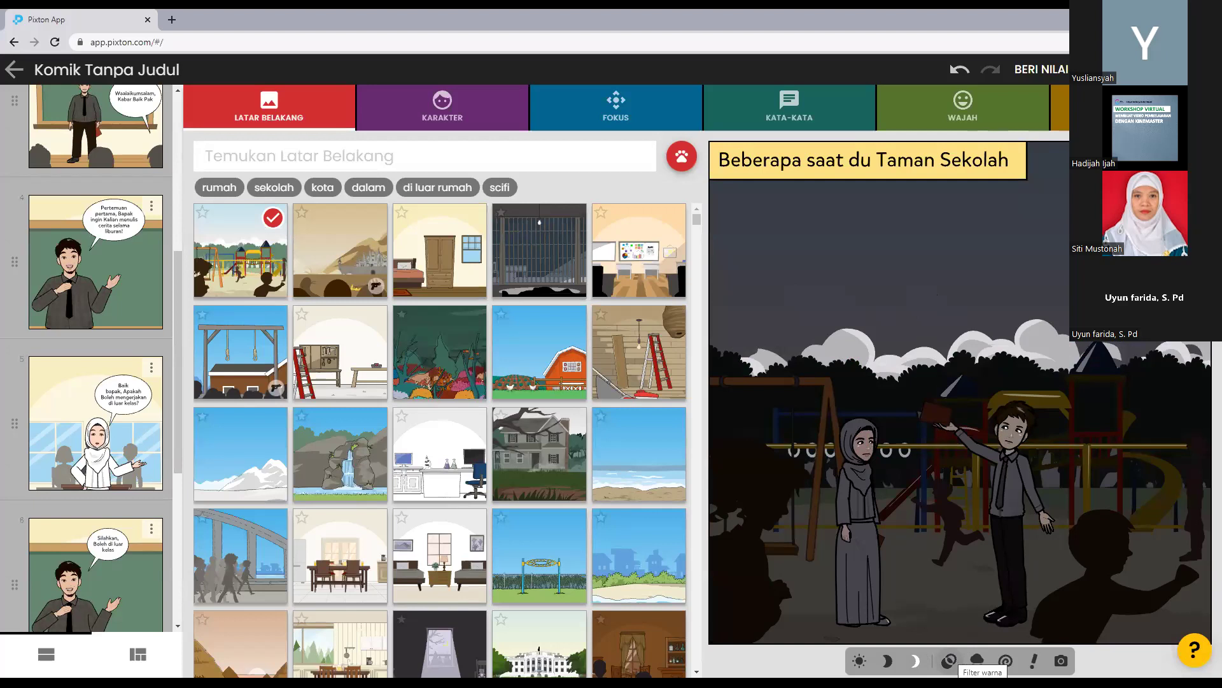
- Apply the wind and blowing leaves weather effect after trying heavy rain, and set the playground panel's lighting to daylight
click(977, 661)
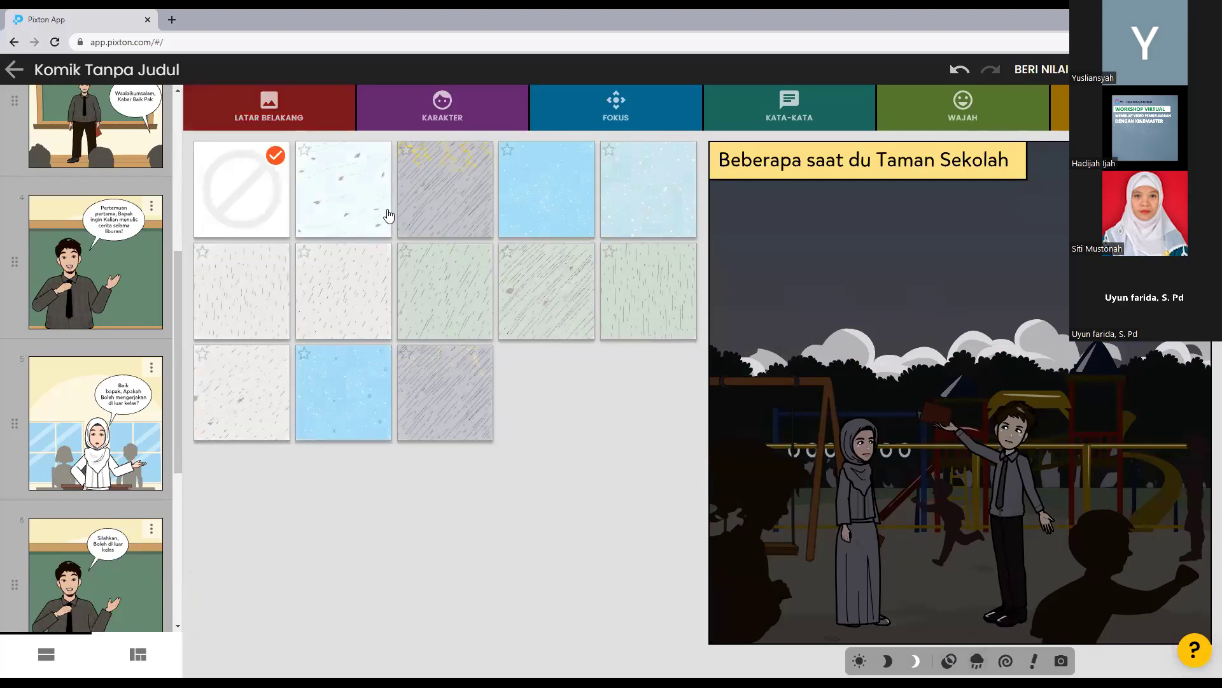
click(379, 195)
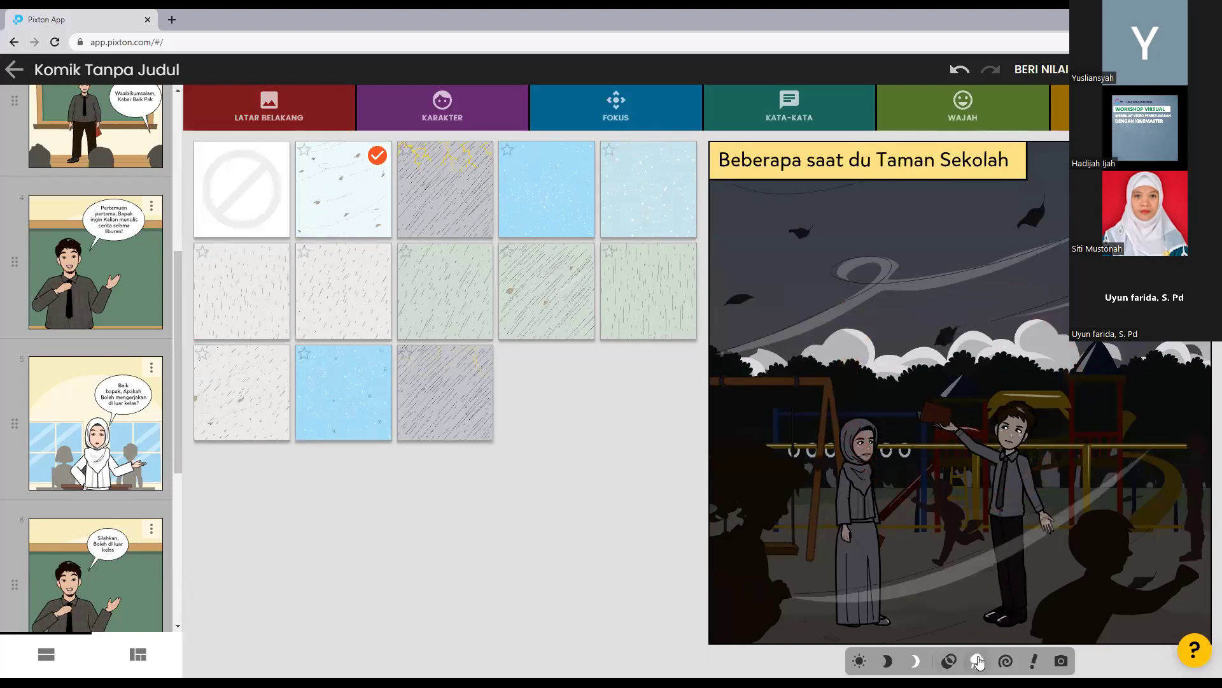
click(456, 410)
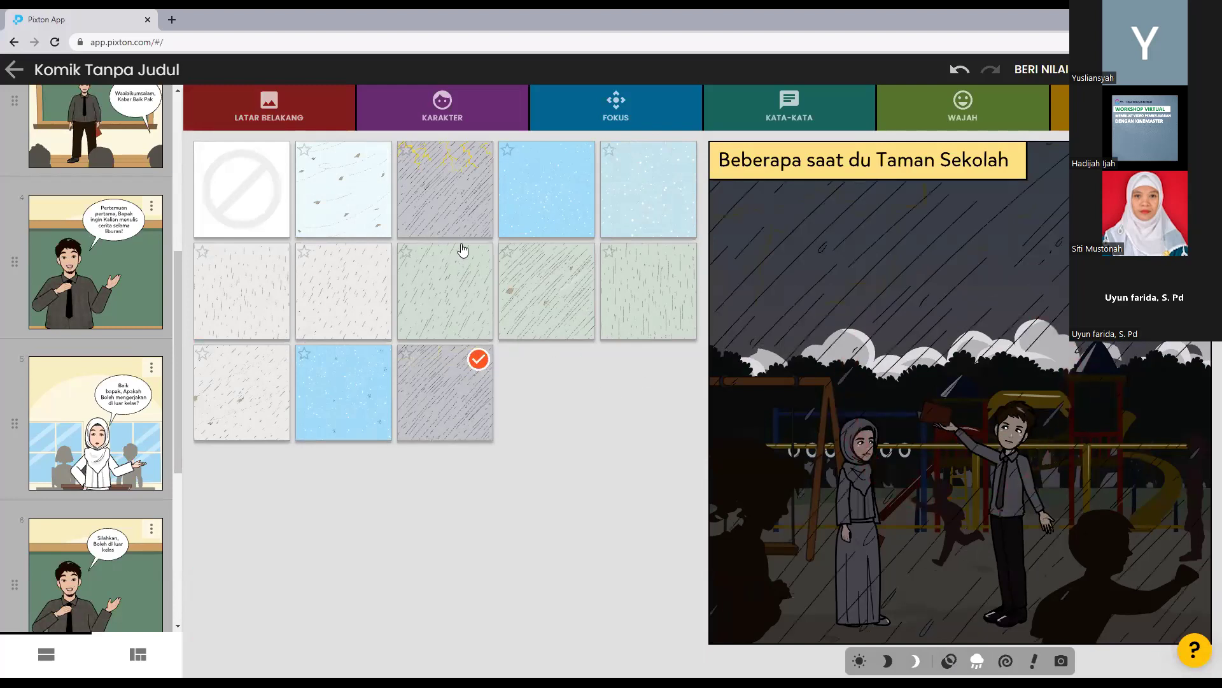
click(343, 200)
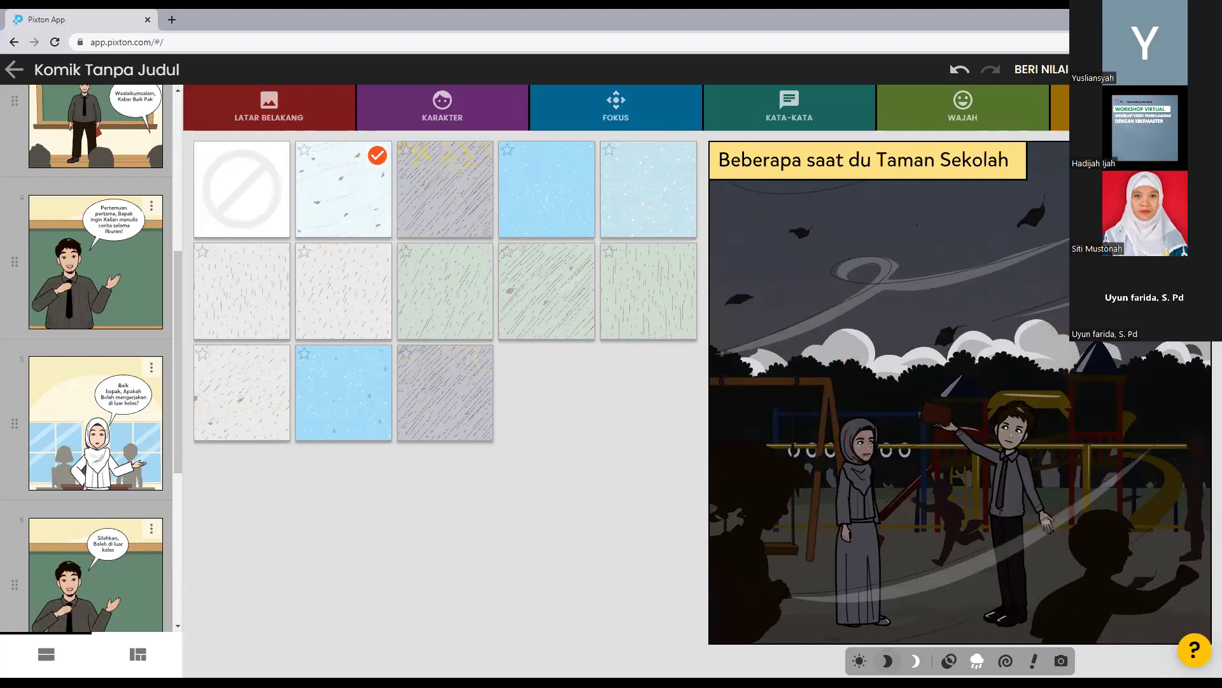
click(863, 662)
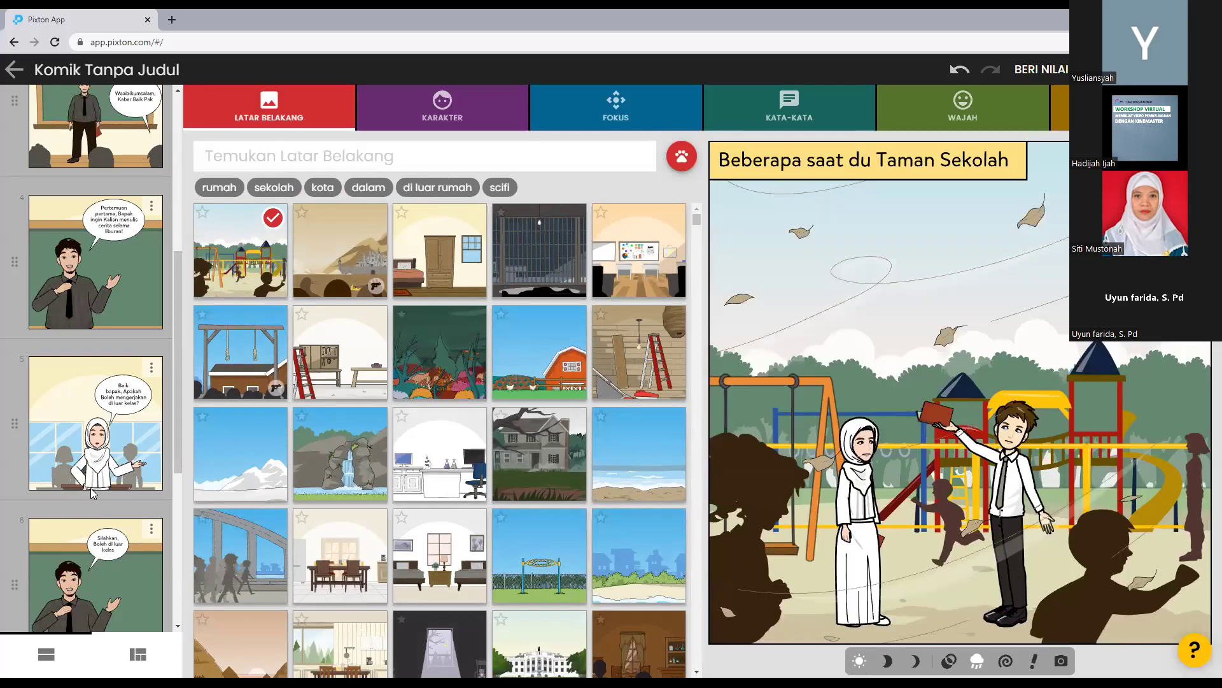
- Add an eighth panel after the playground panel
scroll(90, 474, down, 1)
scroll(158, 463, down, 5)
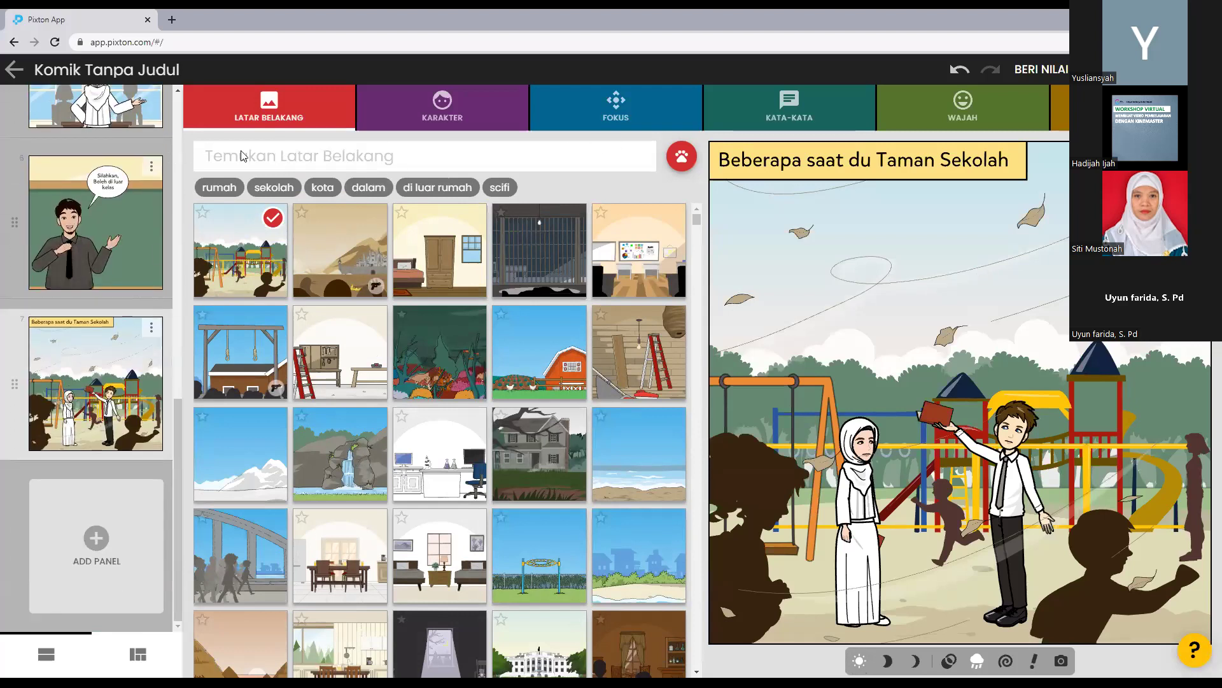
click(100, 539)
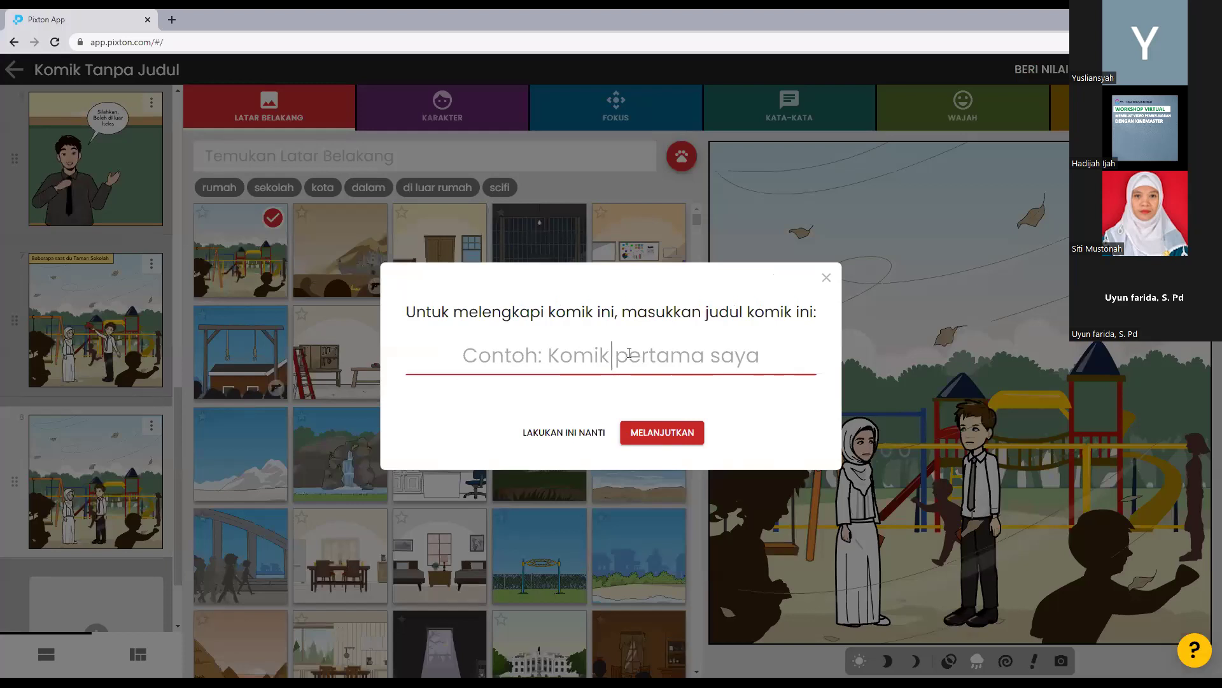
- Title the comic "Hari Pertama Sekolah" and look through the panels of the completed comic
text(hari)
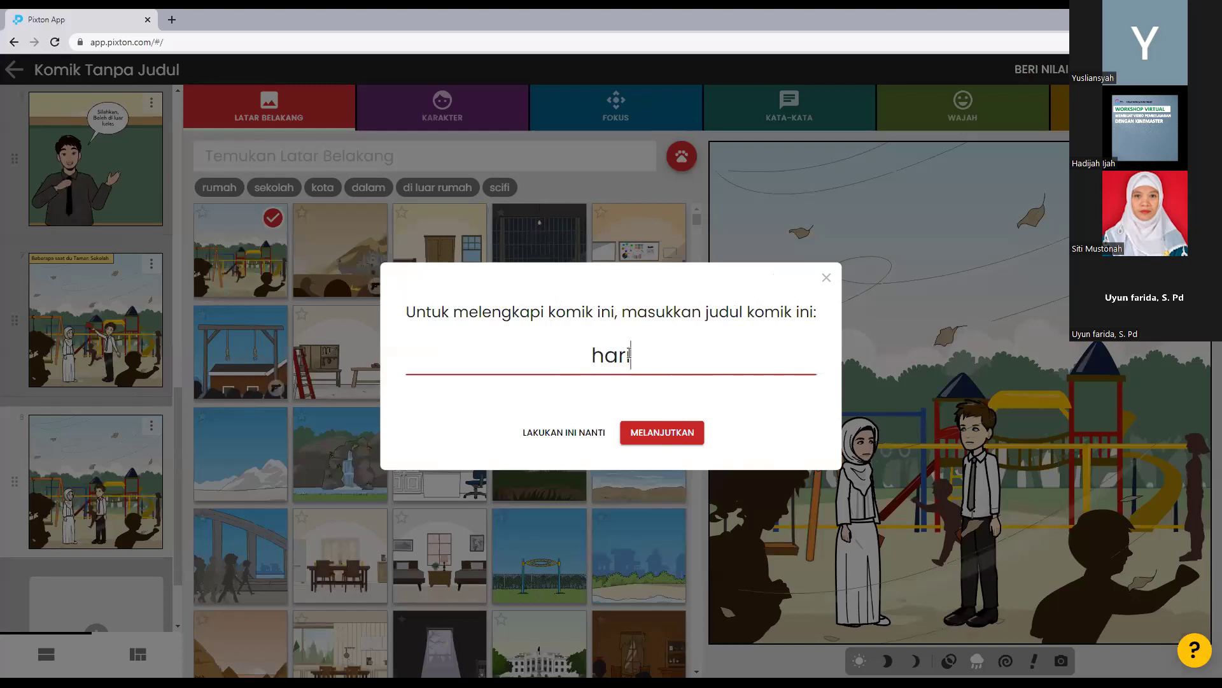
key(BackSpace)
key(BackSpace)
key(BackSpace)
key(BackSpace)
text(Ha)
text(t)
text(i Pertama)
text( Sekolah)
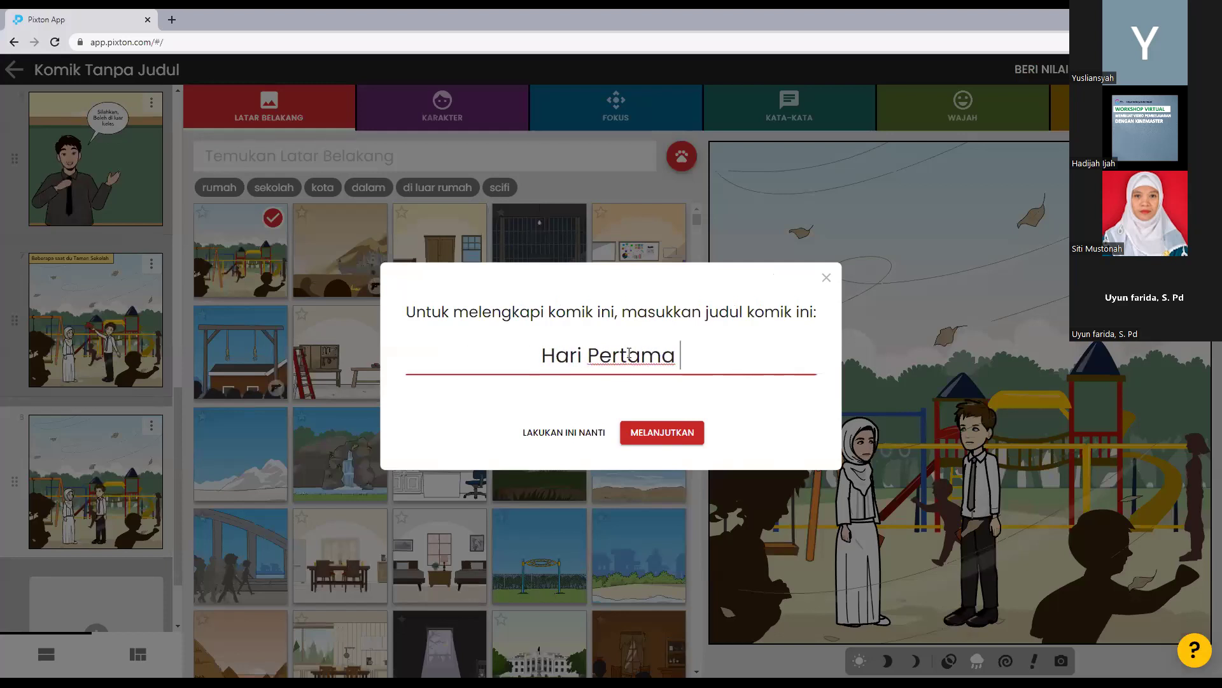
click(660, 432)
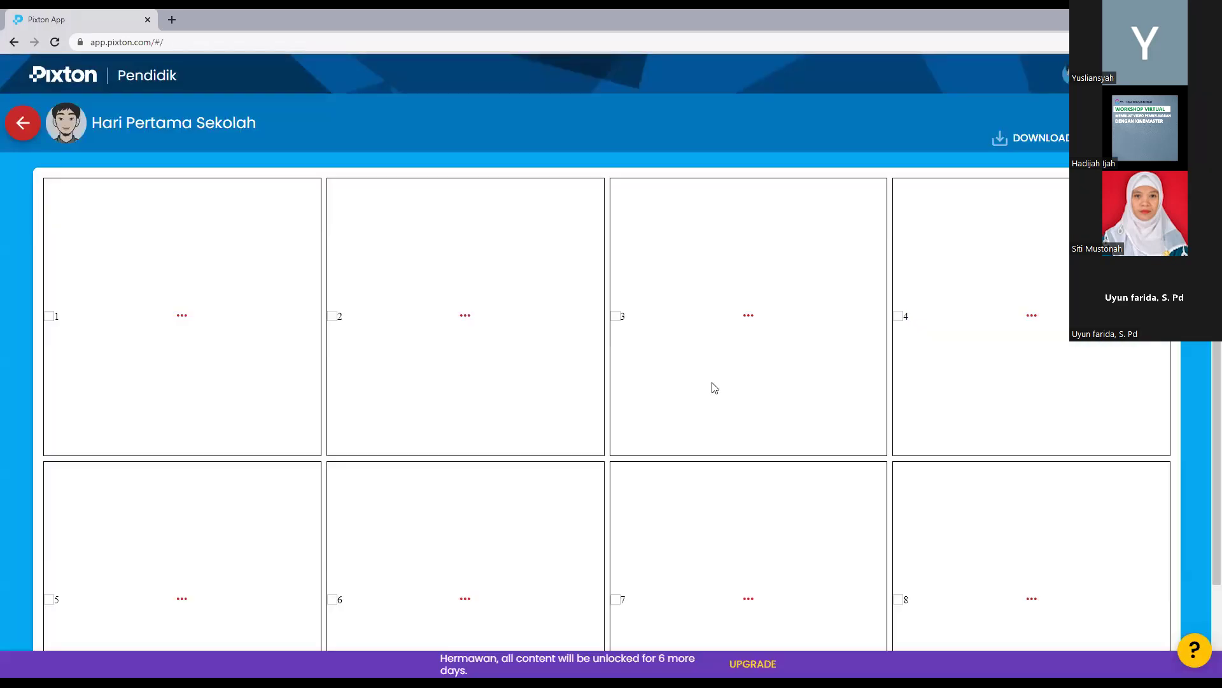
scroll(721, 382, down, 2)
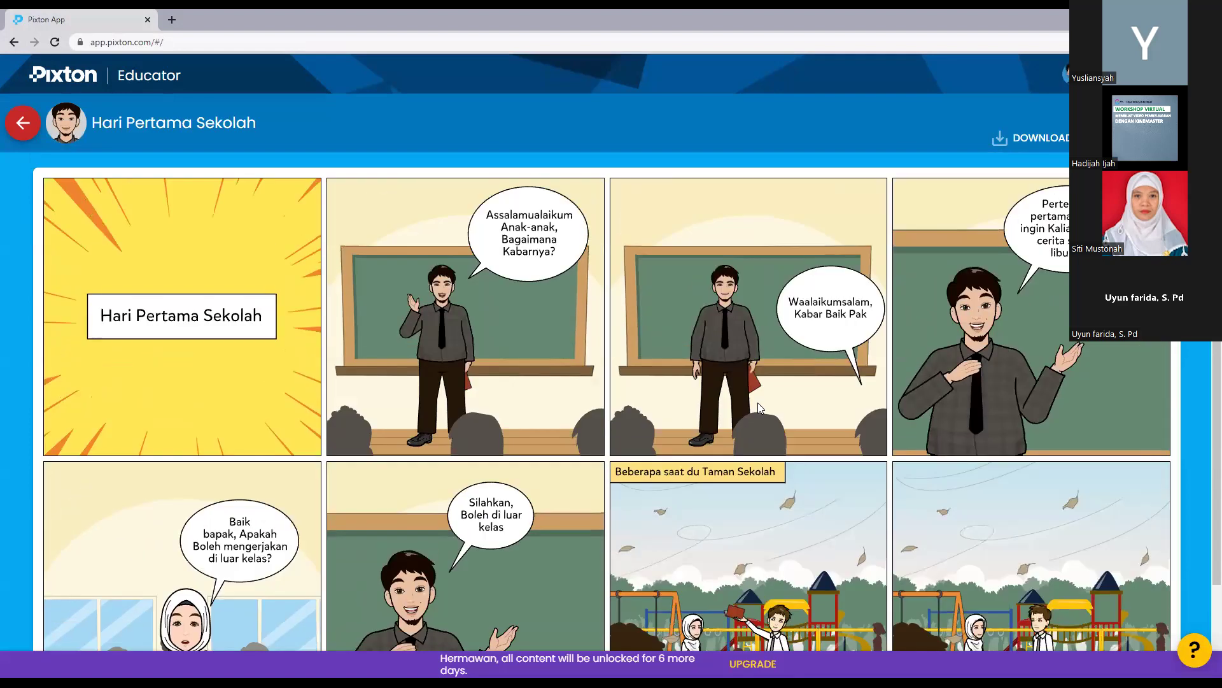
scroll(757, 401, up, 2)
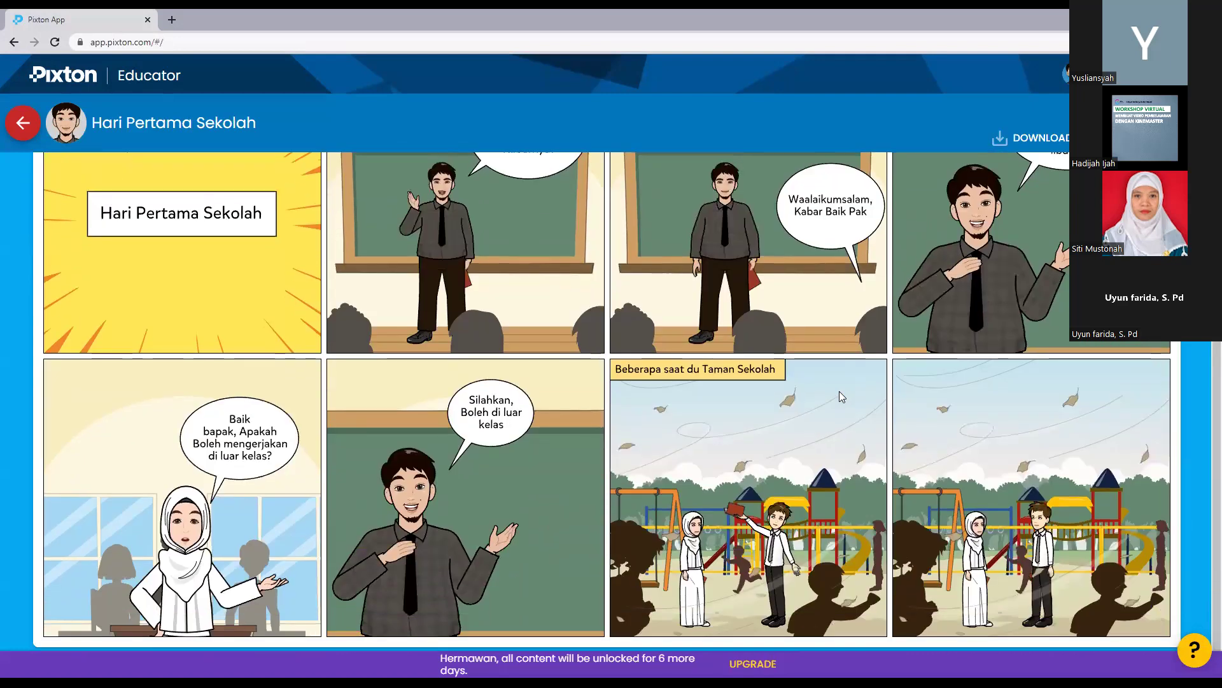
scroll(838, 397, down, 2)
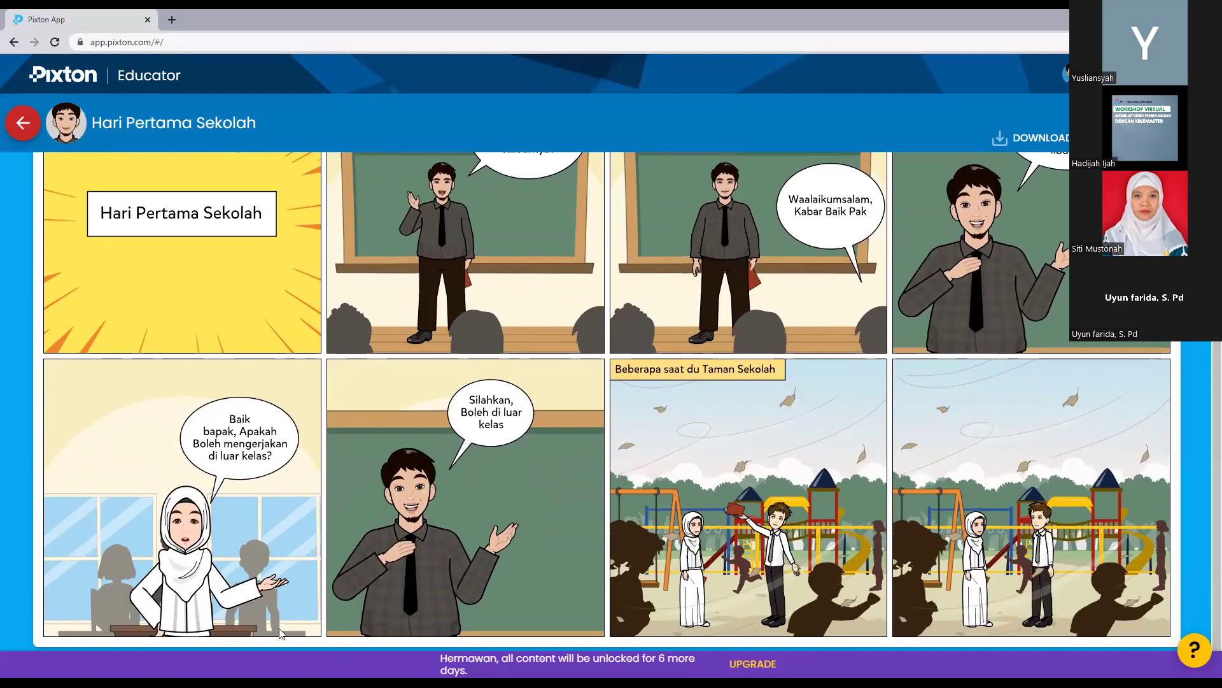
- Try to download the finished comic, look over the subscription plans offered for it, and return to the comic
scroll(1008, 552, up, 2)
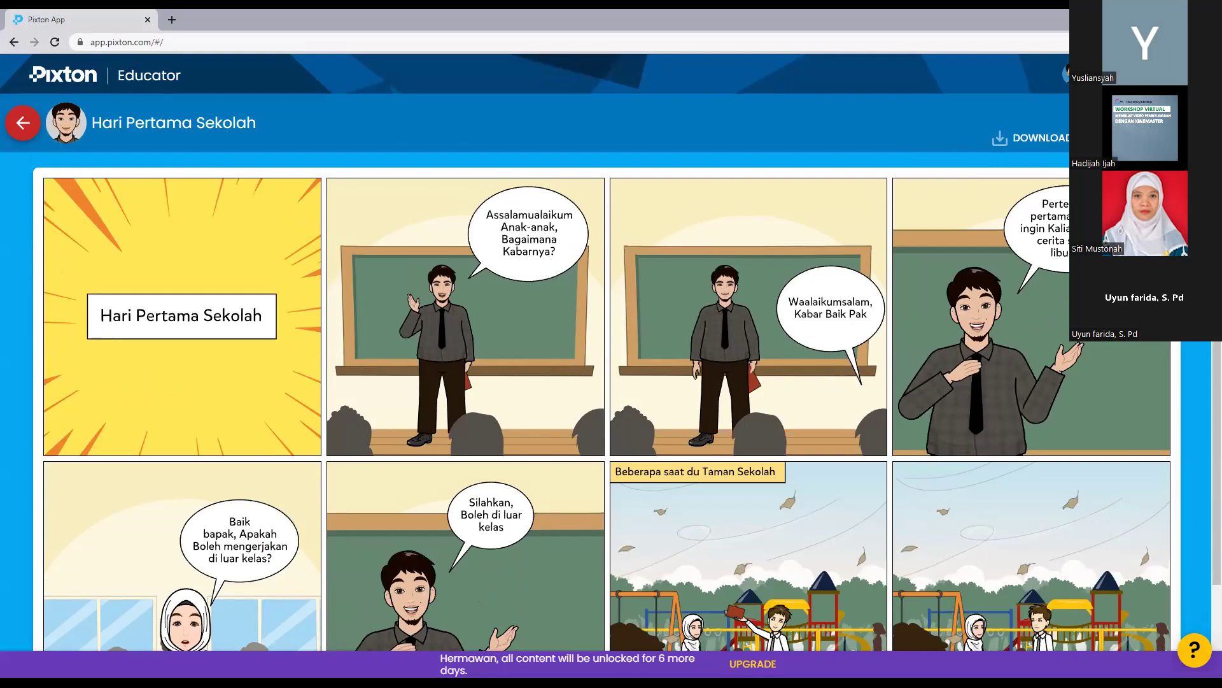
click(1042, 140)
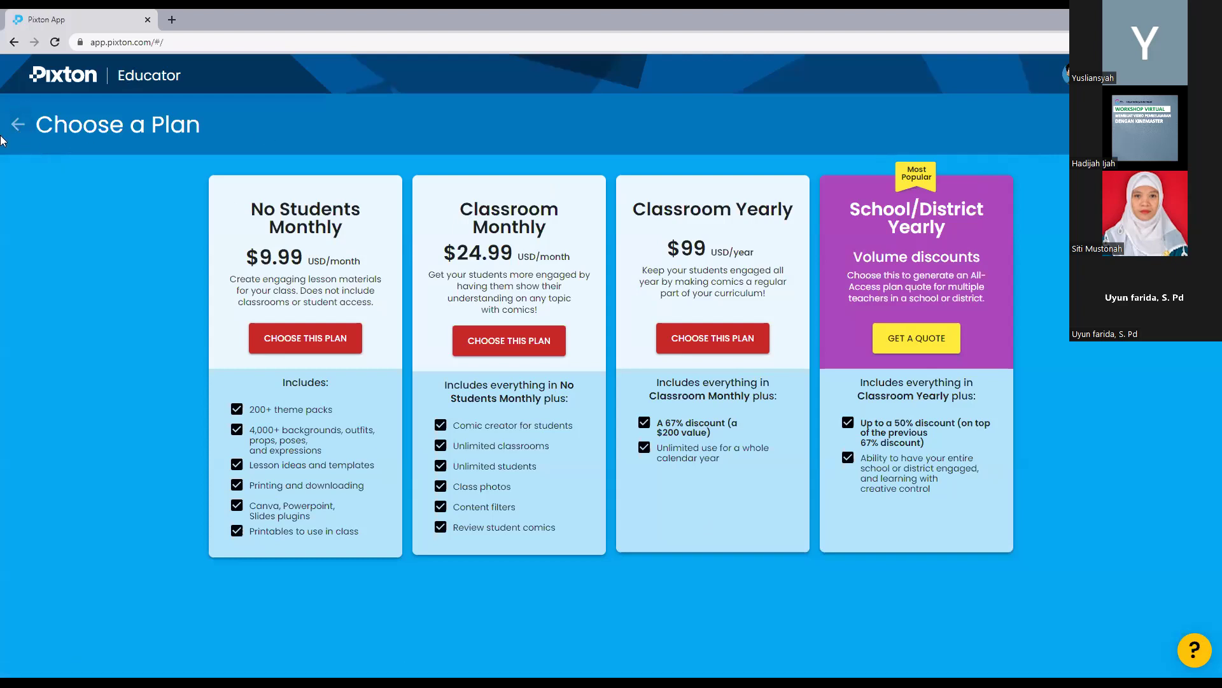
click(17, 124)
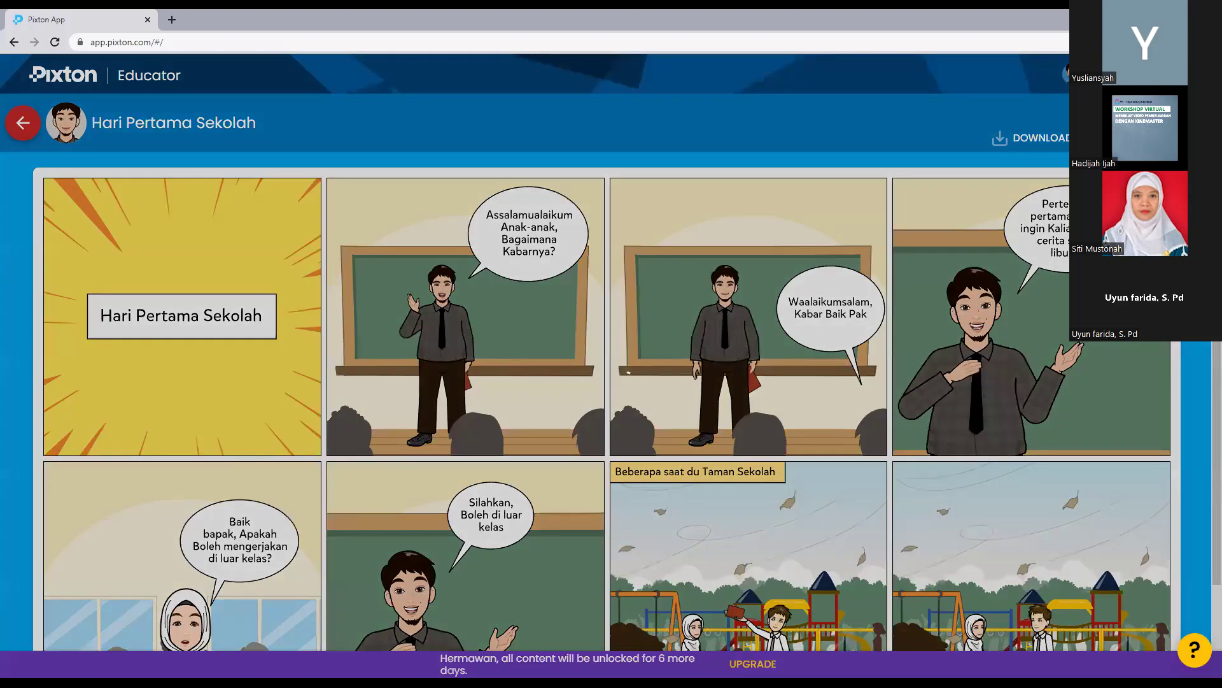
click(744, 363)
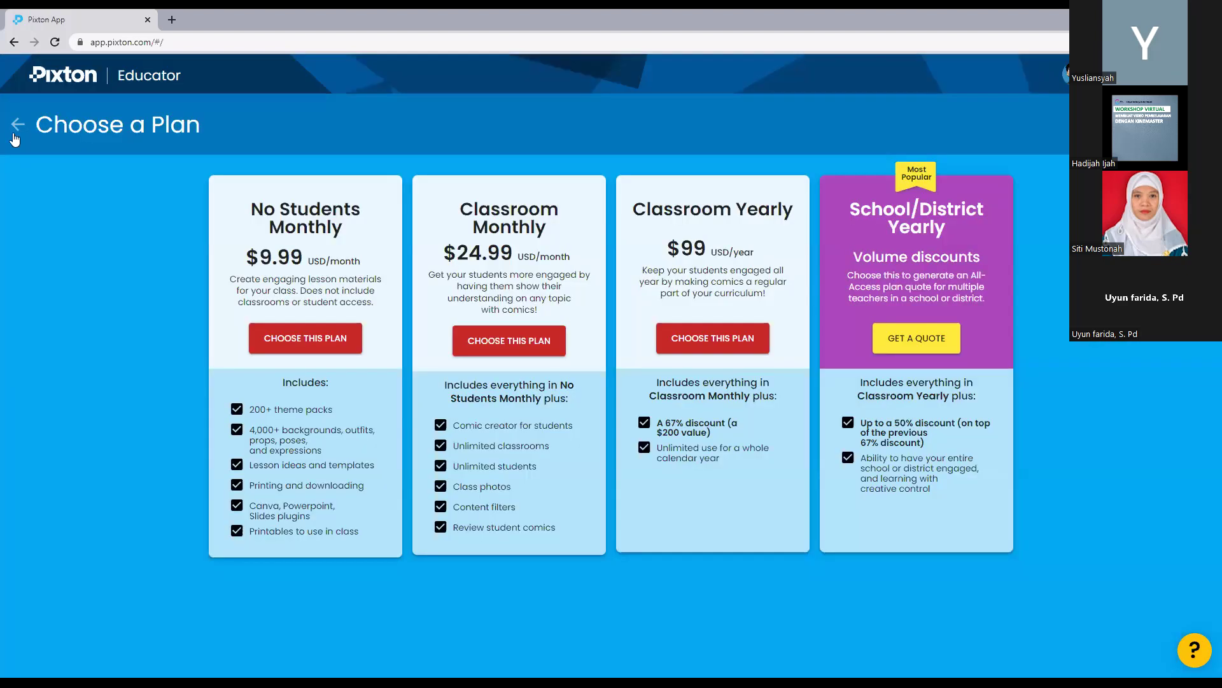
click(120, 167)
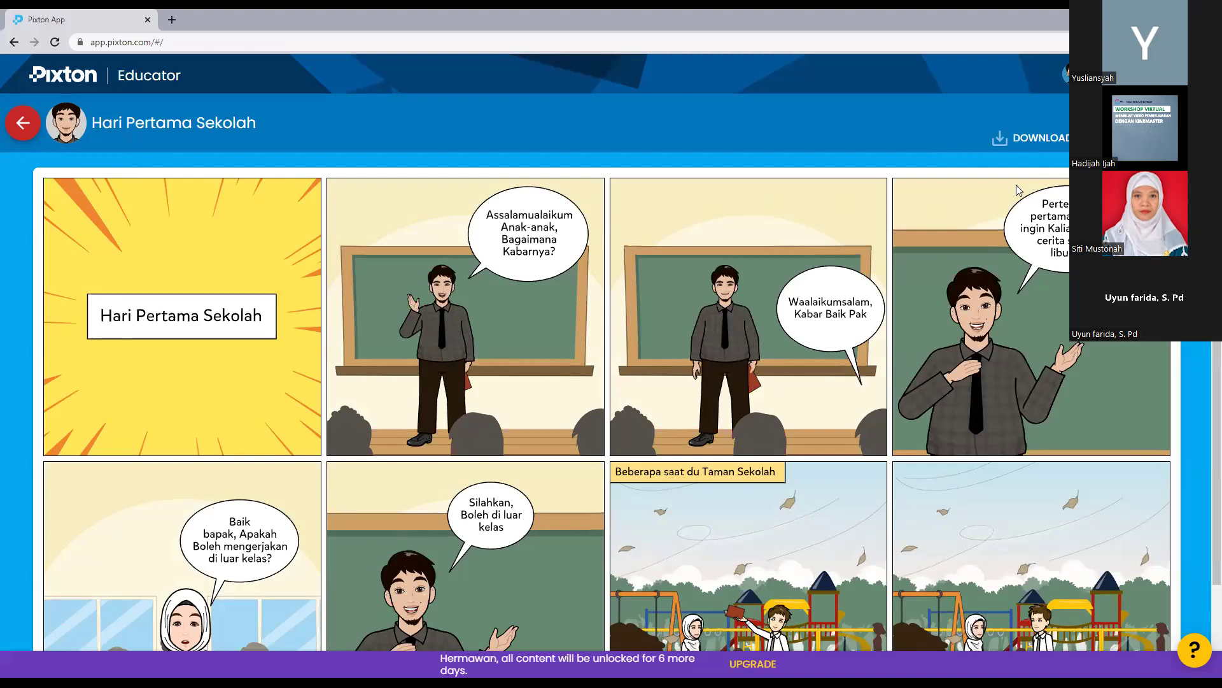
click(1049, 140)
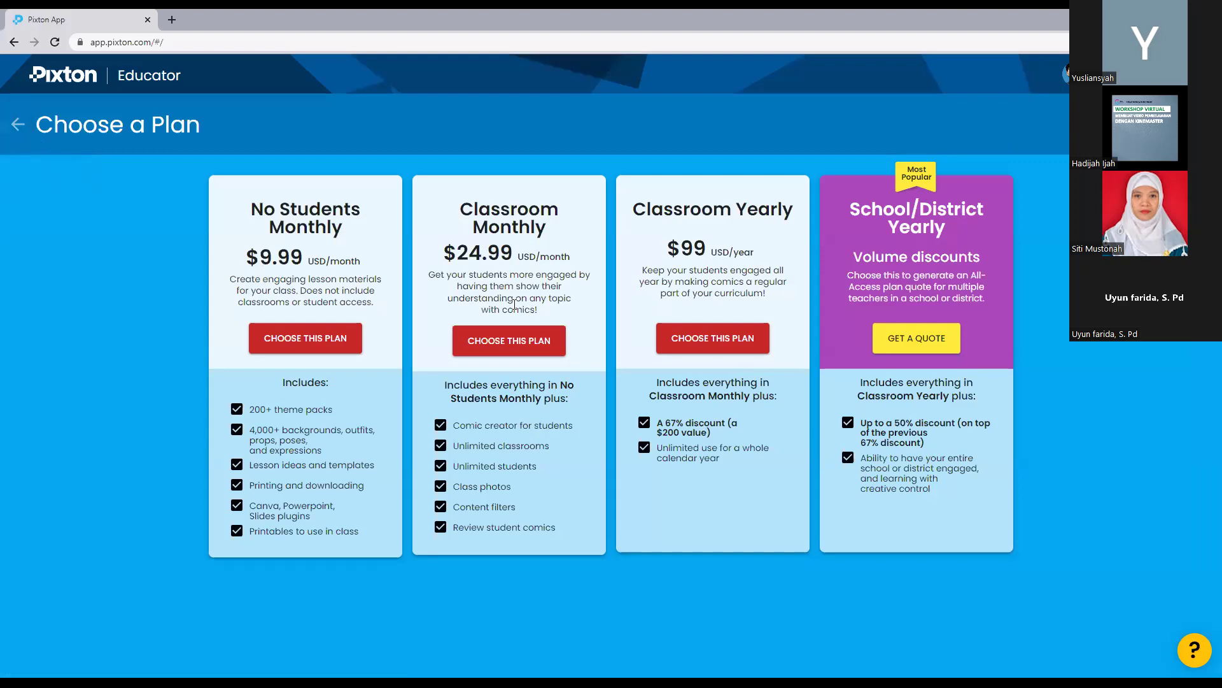
key(alt+Left)
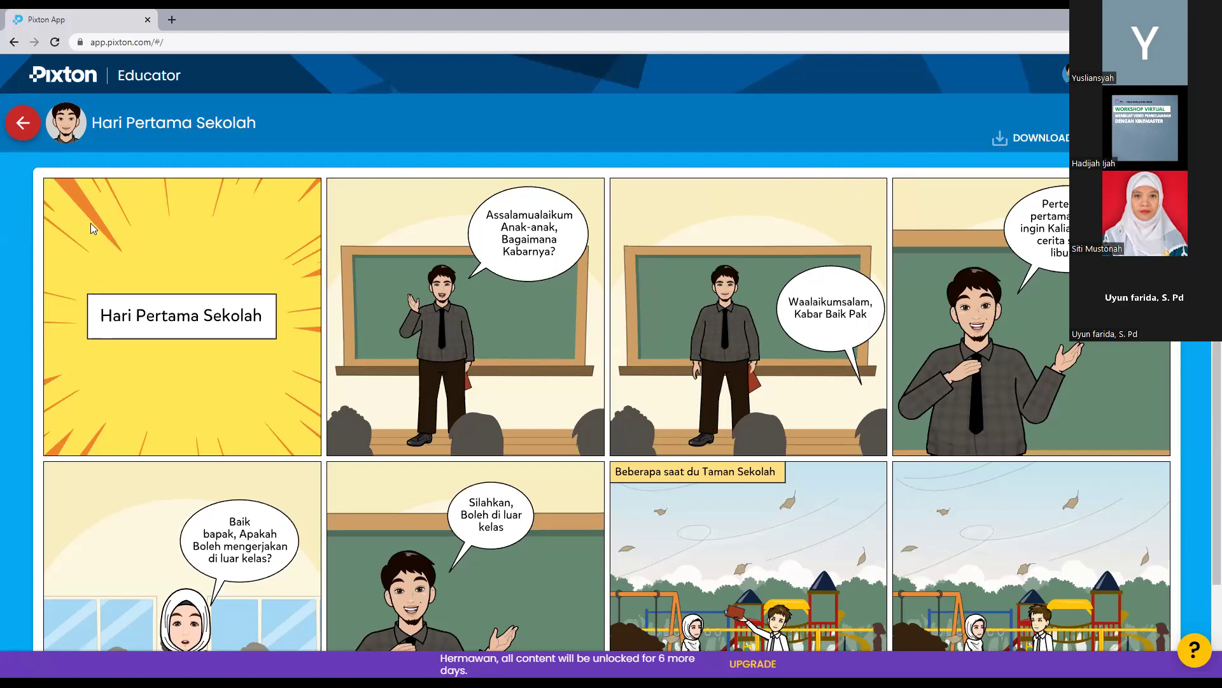
- Review all eight panels of the "Hari Pertama Sekolah" comic, from the title panel to the playground scenes
scroll(280, 329, down, 1)
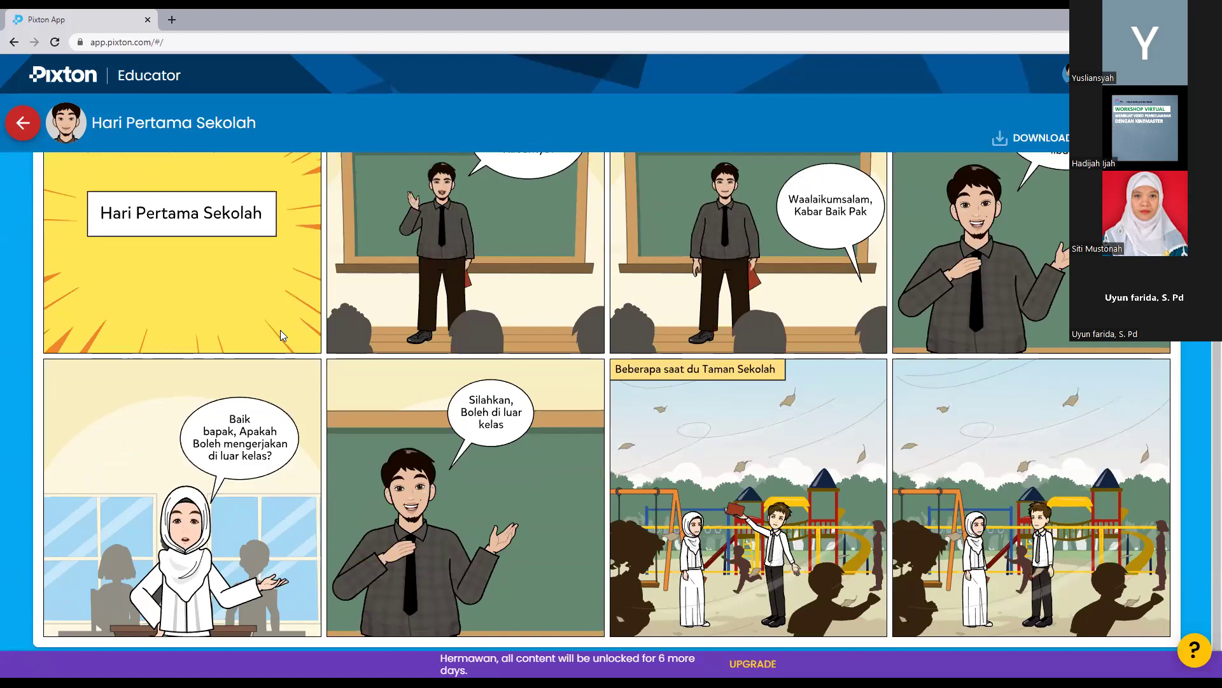
scroll(280, 329, up, 1)
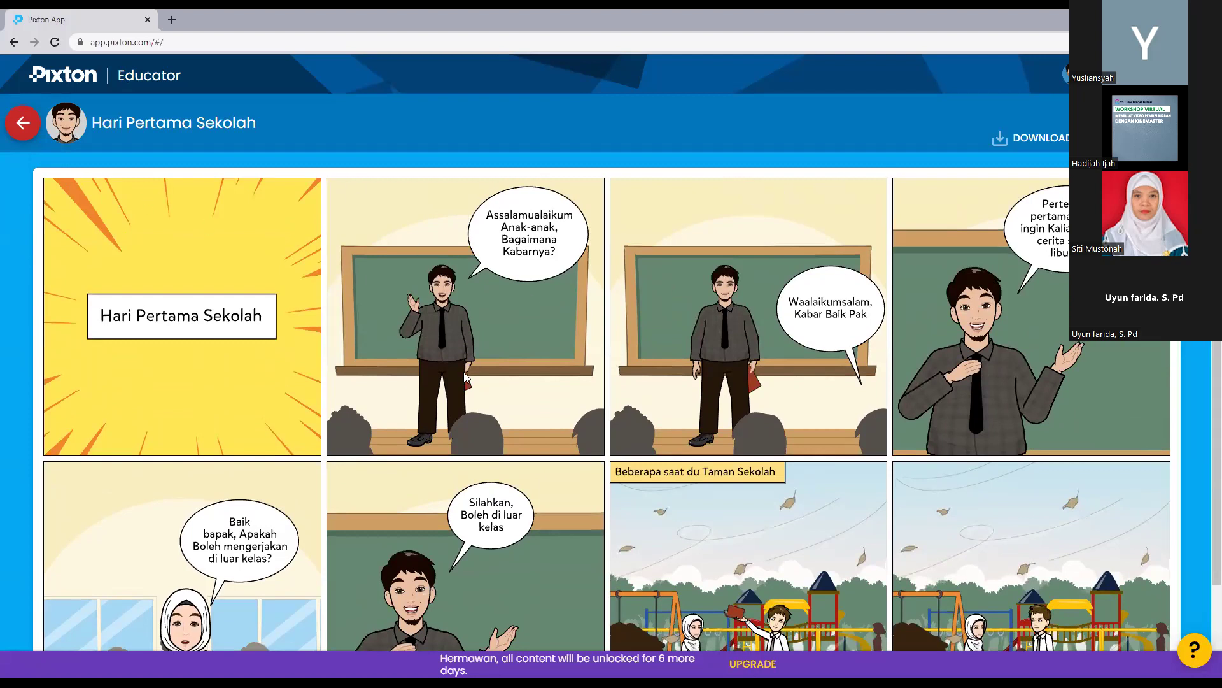
scroll(923, 506, down, 2)
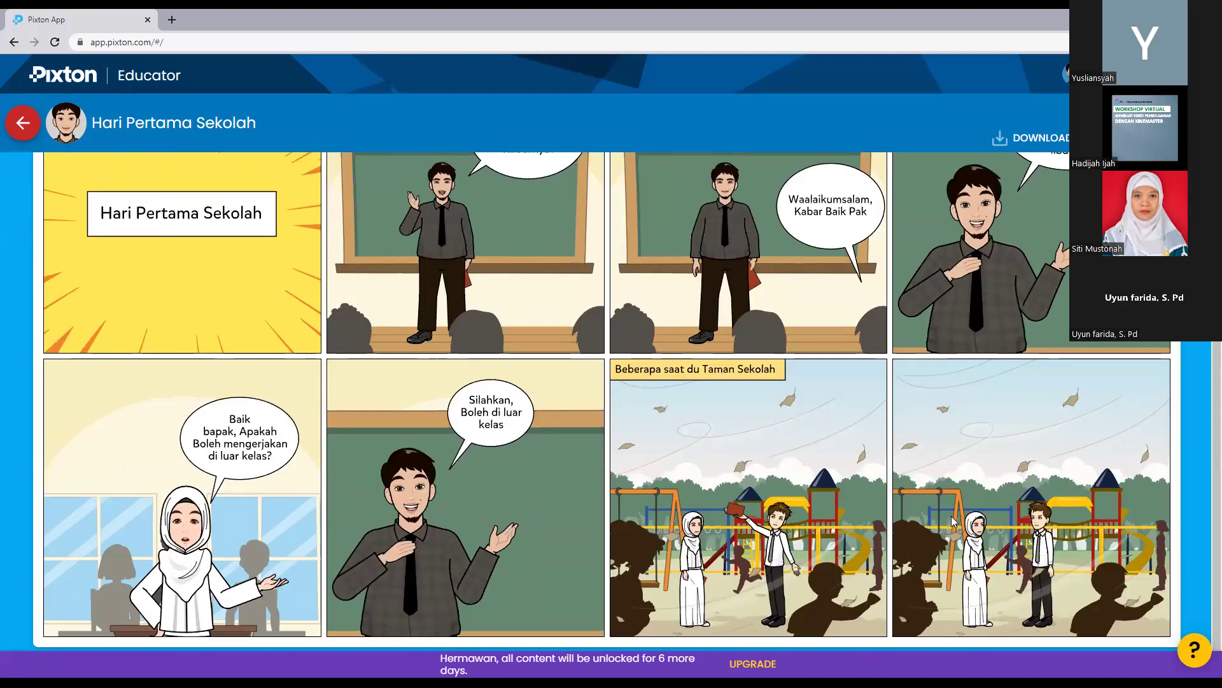
scroll(951, 515, up, 2)
scroll(951, 509, down, 2)
scroll(800, 293, up, 2)
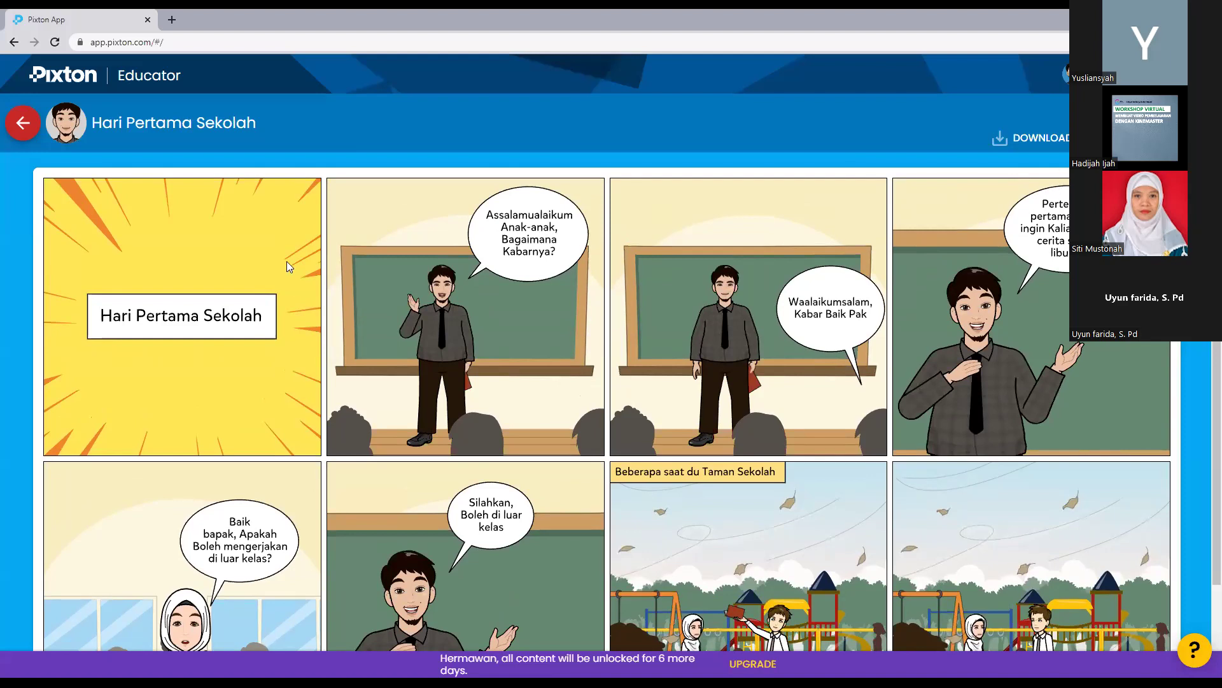
scroll(88, 216, down, 2)
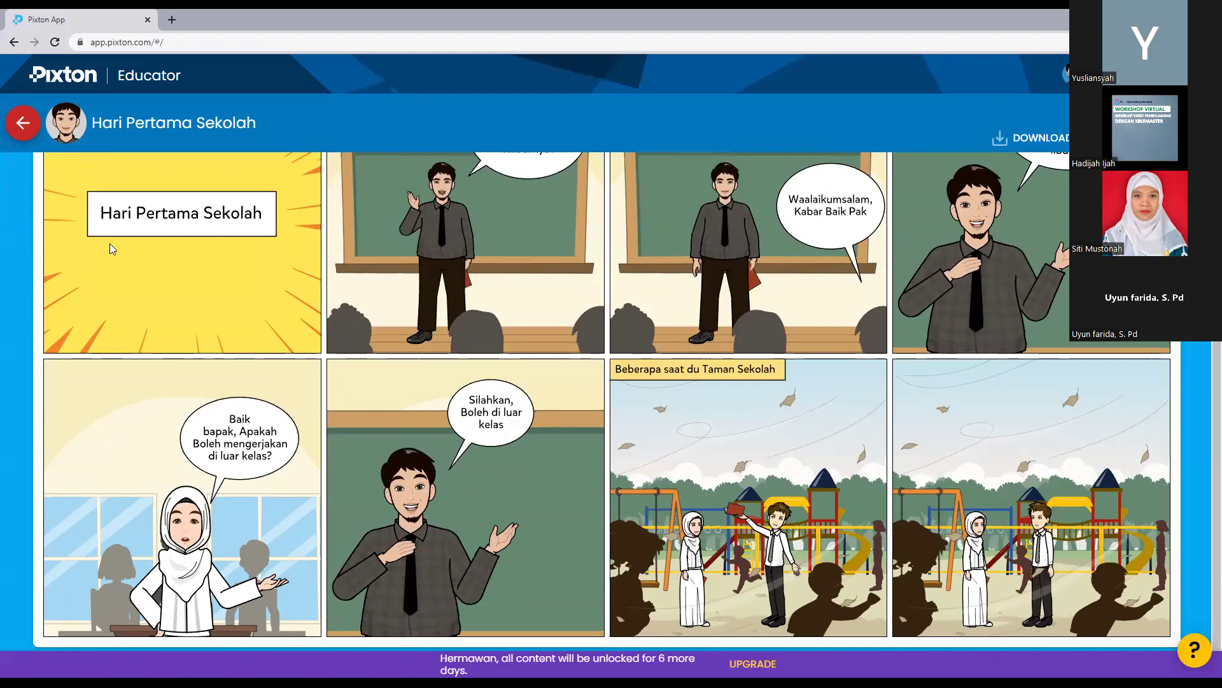
scroll(404, 327, up, 2)
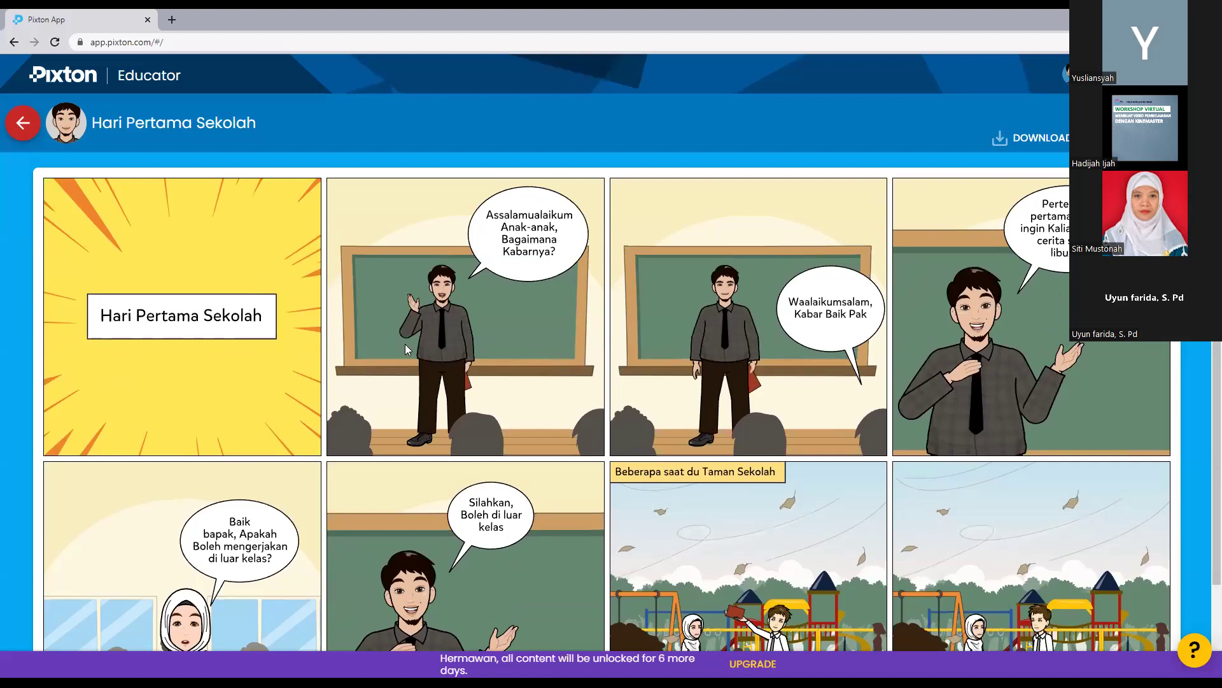
scroll(401, 363, down, 2)
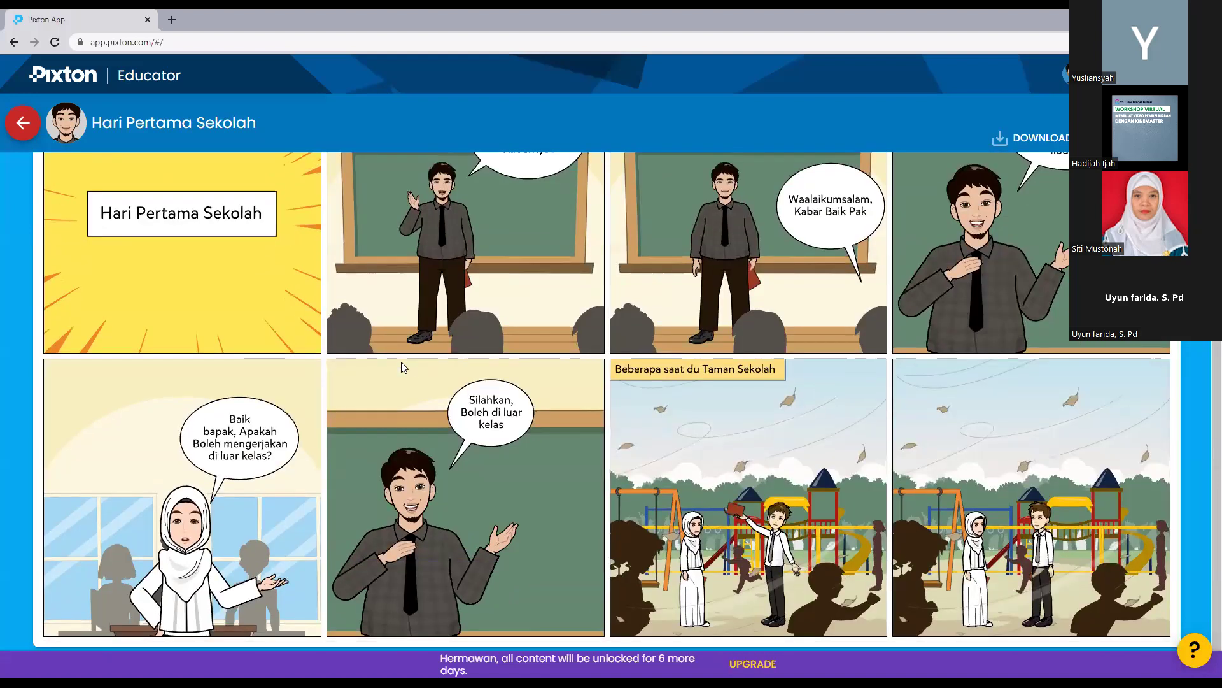